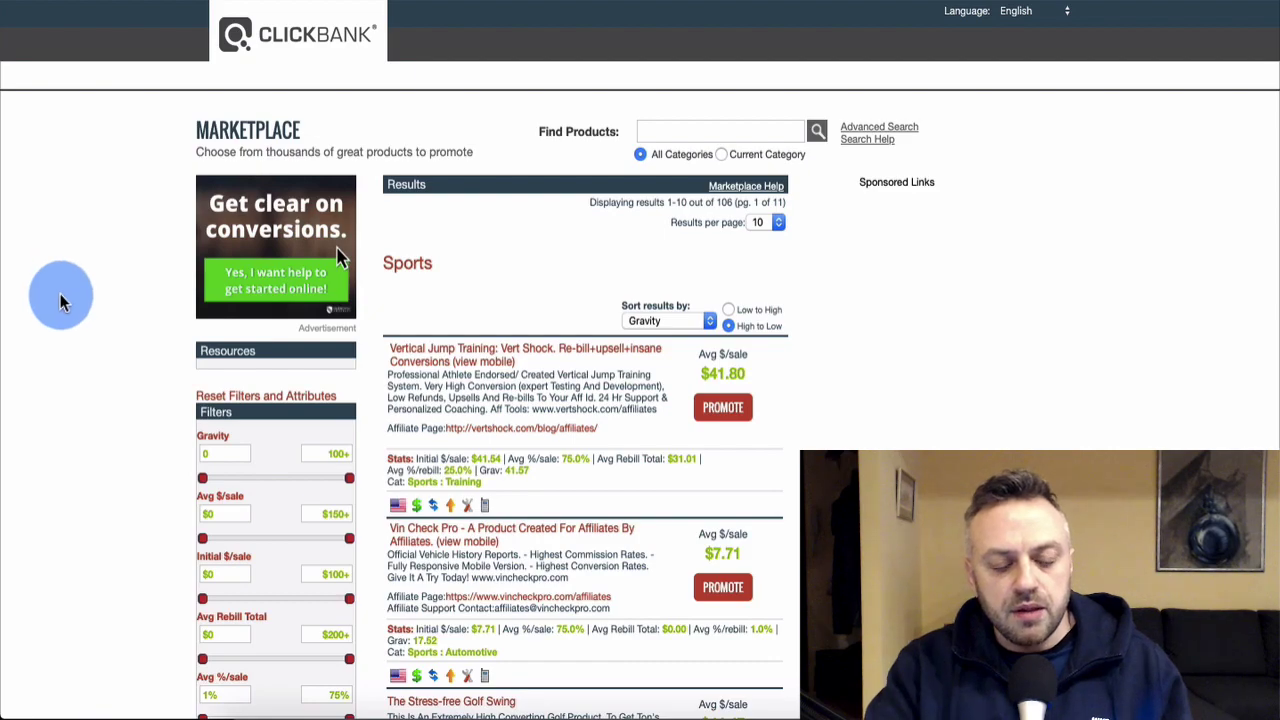
# Look through the Sports product listings and the category list in the ClickBank marketplace.
pyautogui.scroll(-8, 98, 383)
pyautogui.scroll(-5, 98, 388)
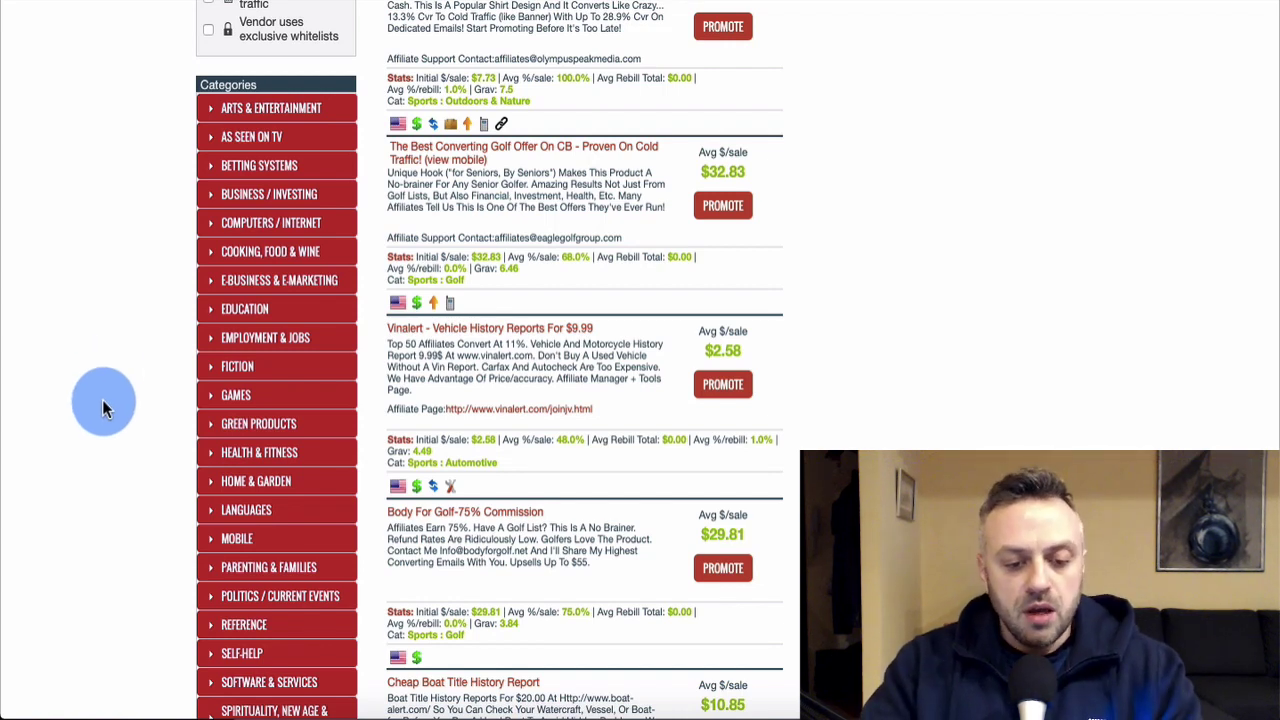
pyautogui.scroll(10, 120, 339)
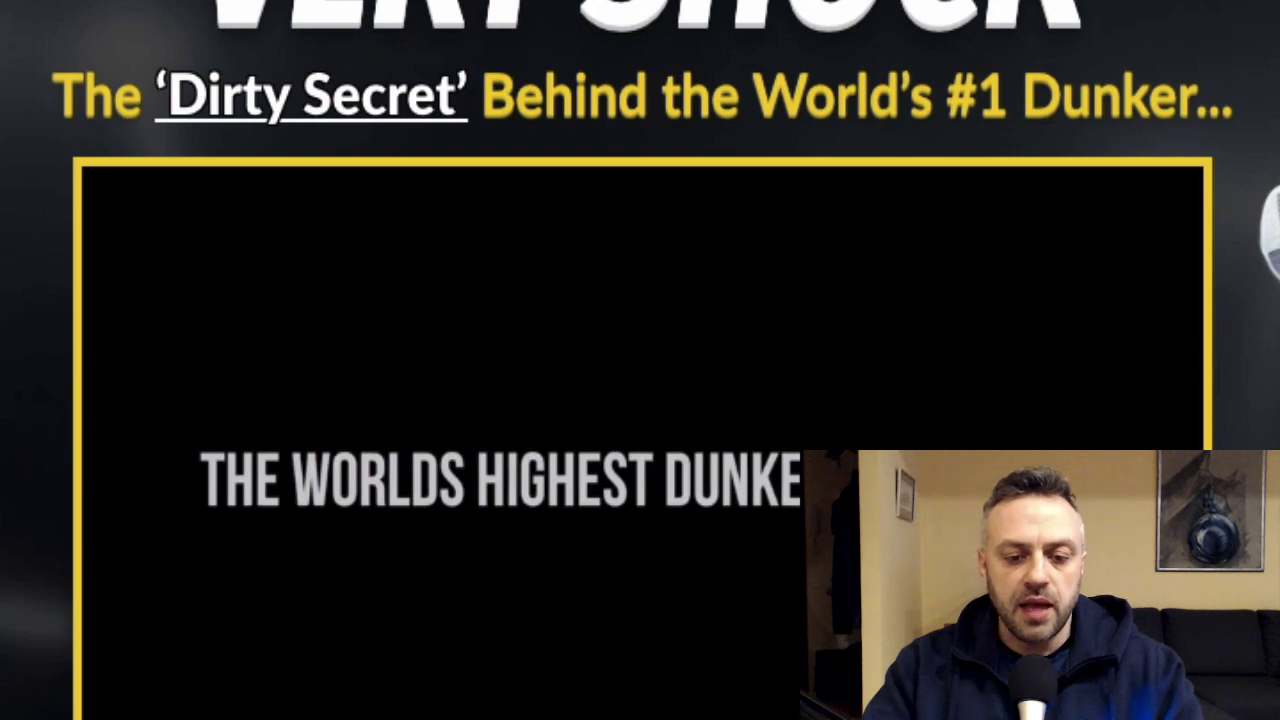
# Examine the headline and introductory video at the start of the Vert Shock sales page.
pyautogui.scroll(-8, 57, 452)
pyautogui.scroll(8, 240, 421)
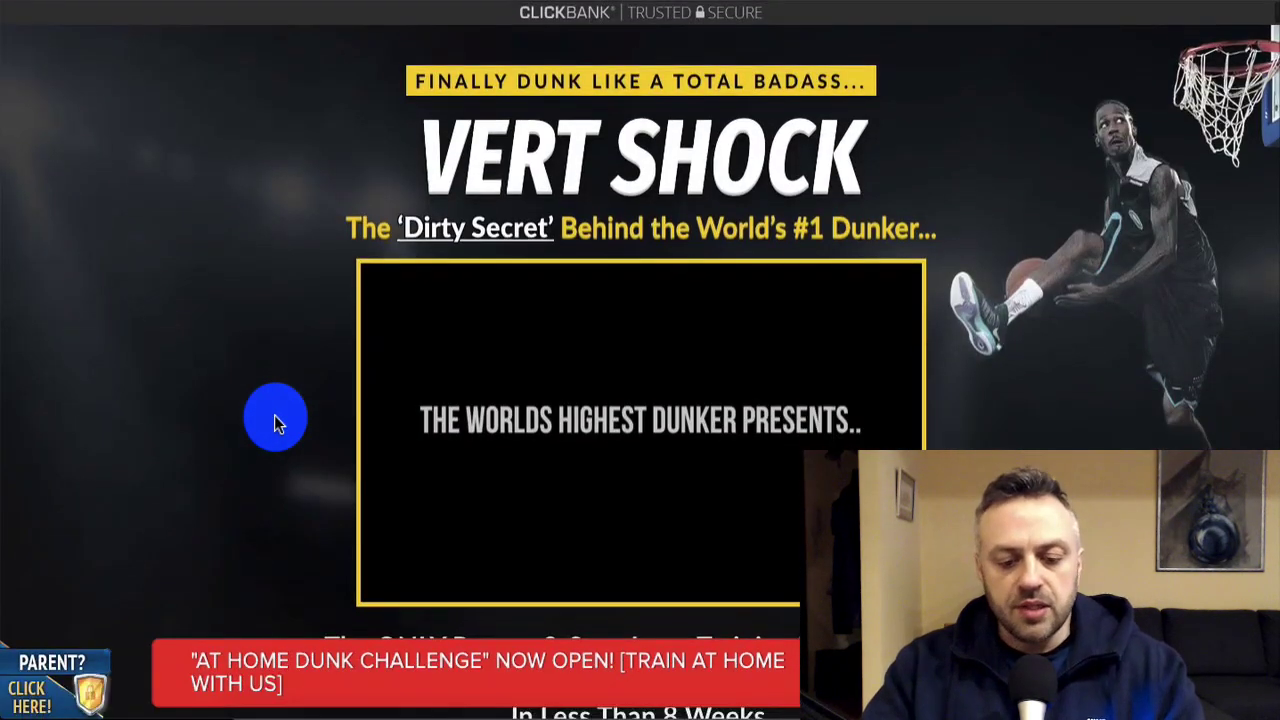
pyautogui.scroll(-1, 274, 420)
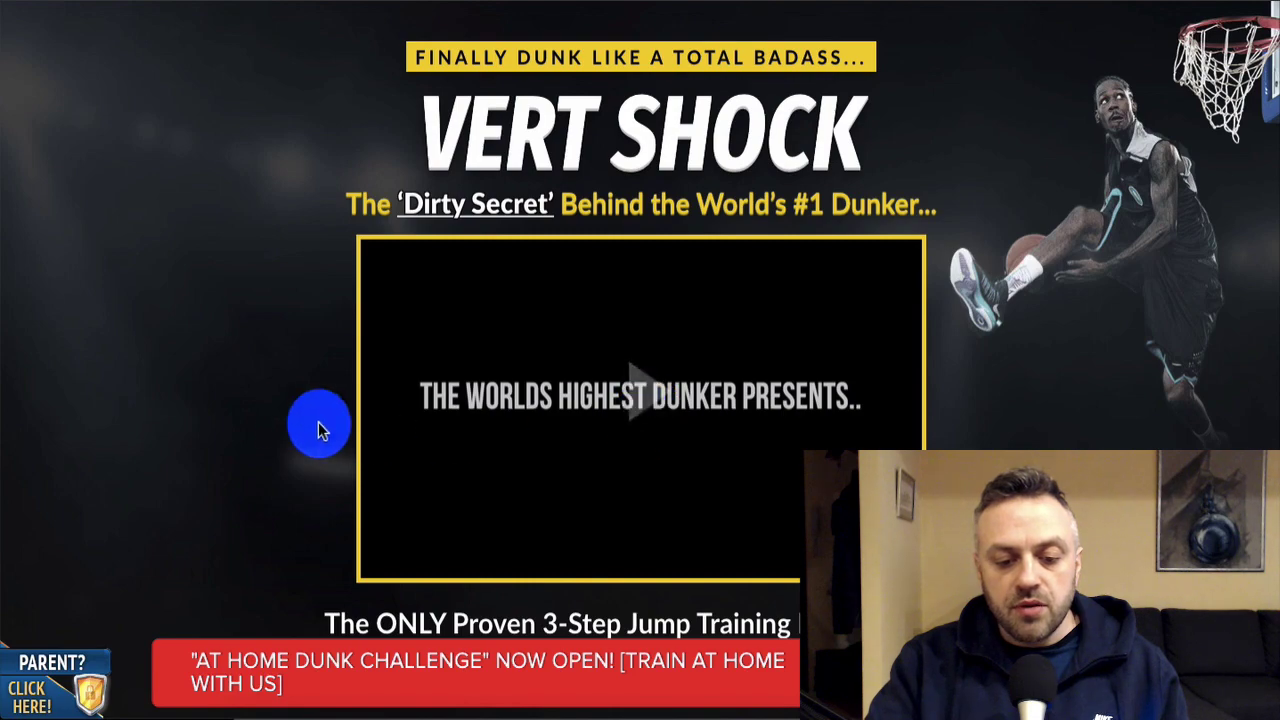
pyautogui.scroll(-1, 295, 422)
pyautogui.scroll(-1, 288, 413)
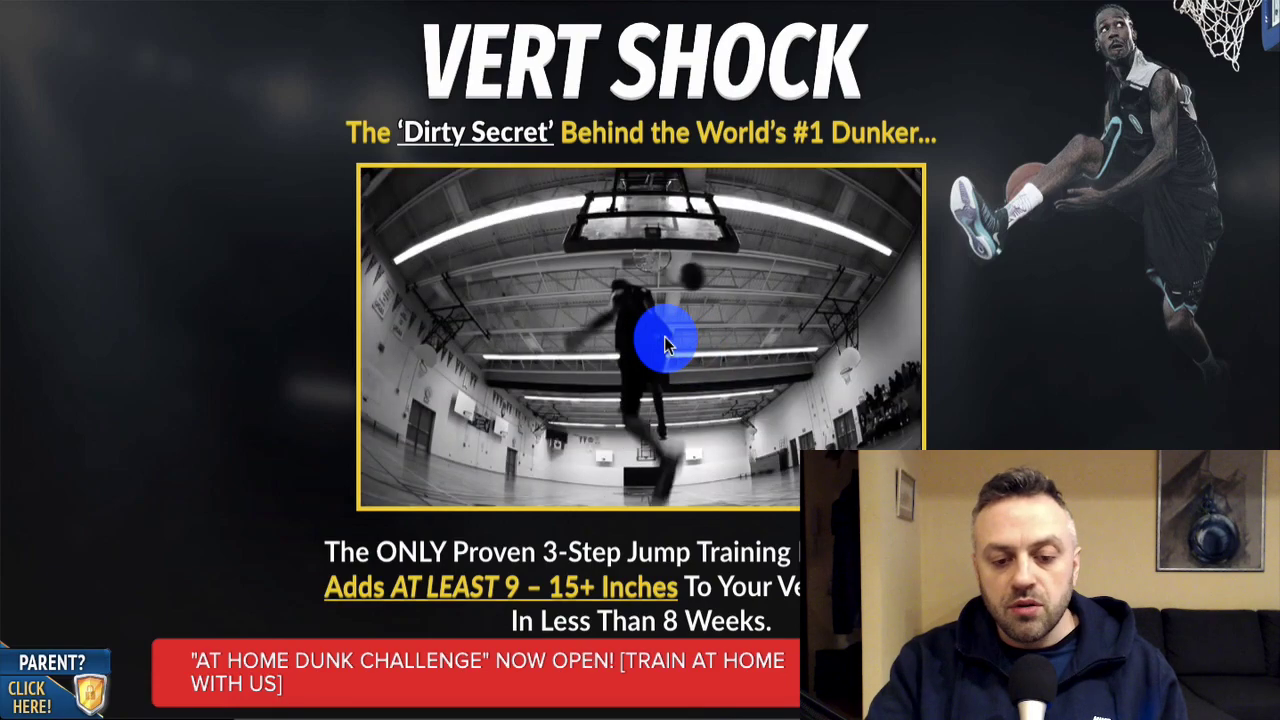
# Read through the sales page's testimonials, founder's story and training research sections.
pyautogui.scroll(-20, 229, 329)
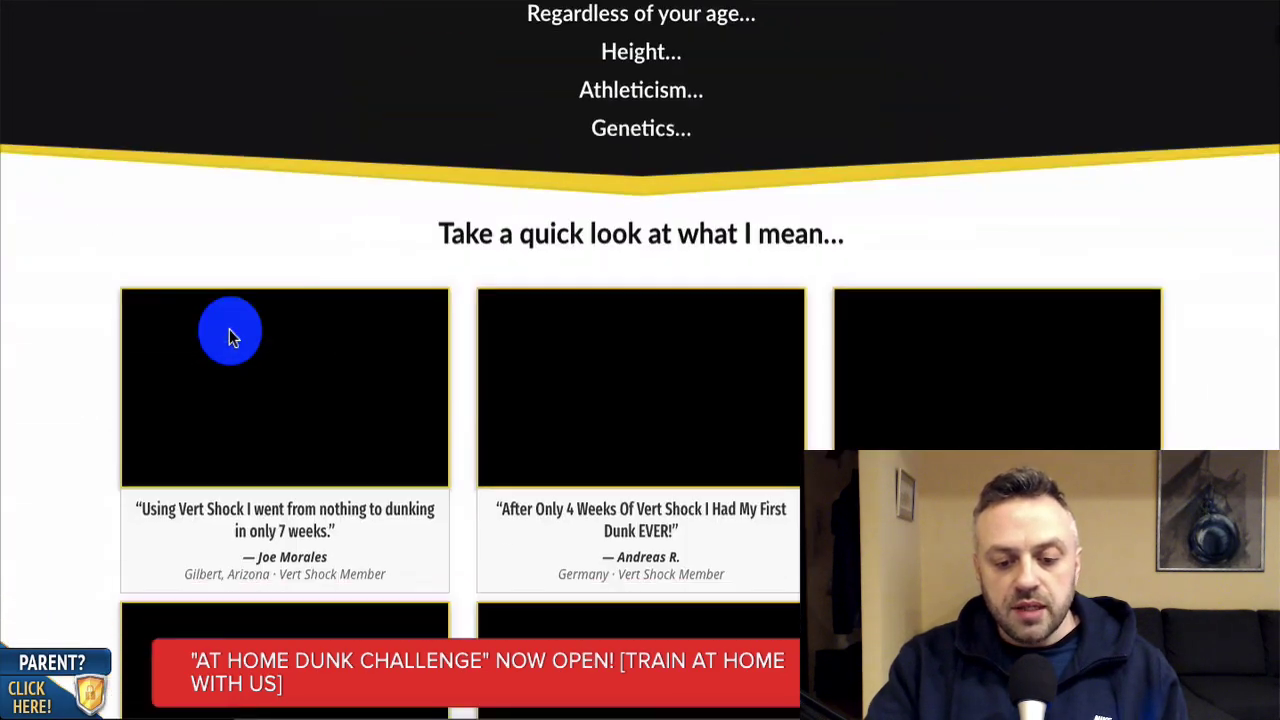
pyautogui.scroll(-20, 229, 330)
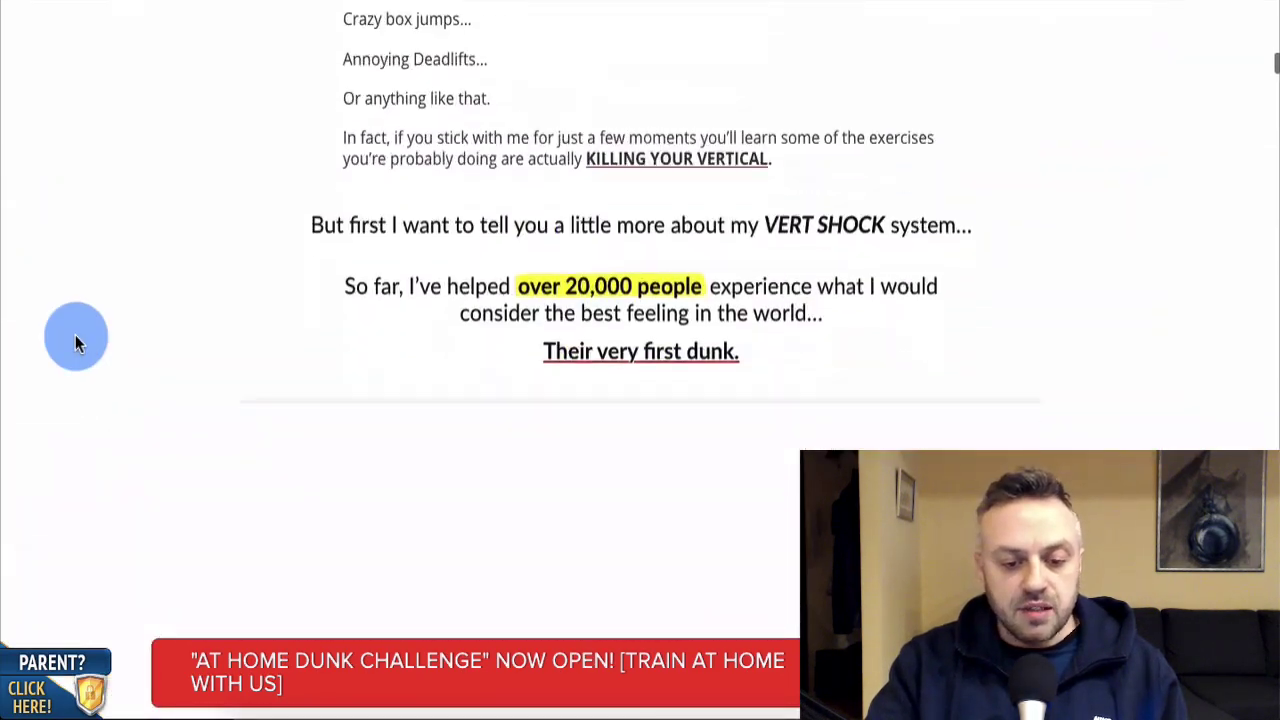
pyautogui.scroll(-15, 76, 342)
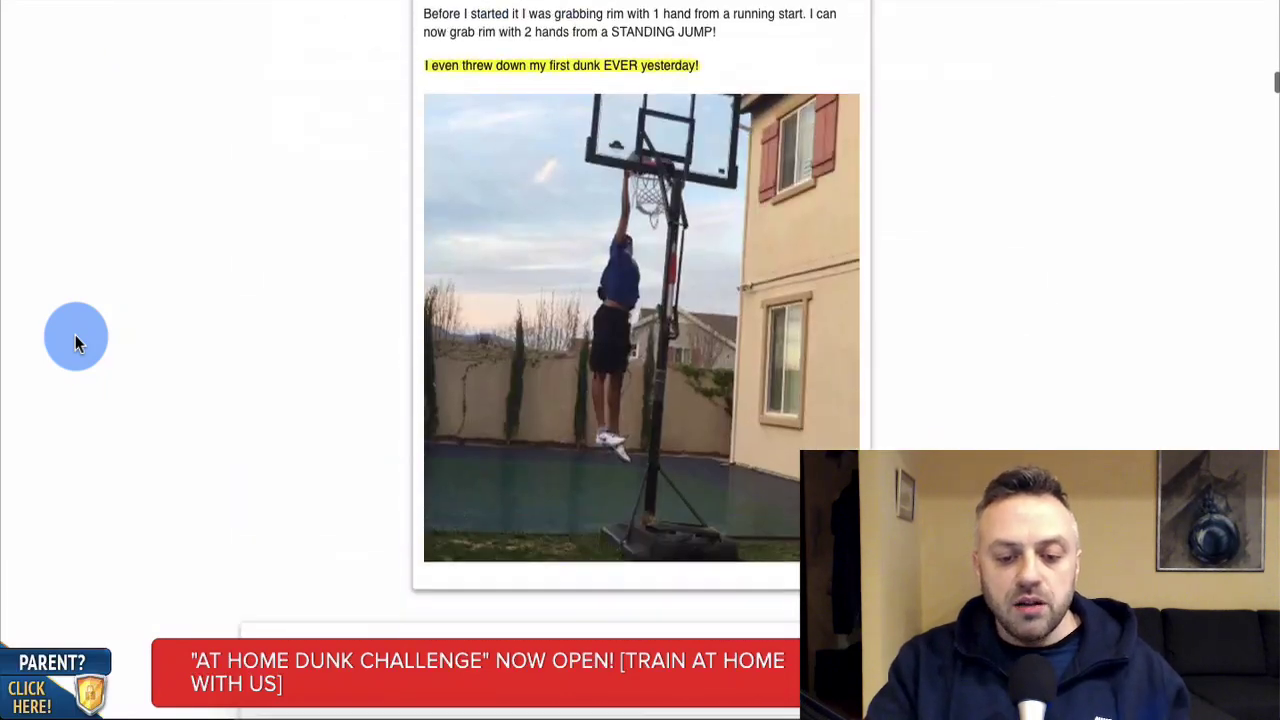
pyautogui.scroll(-20, 77, 342)
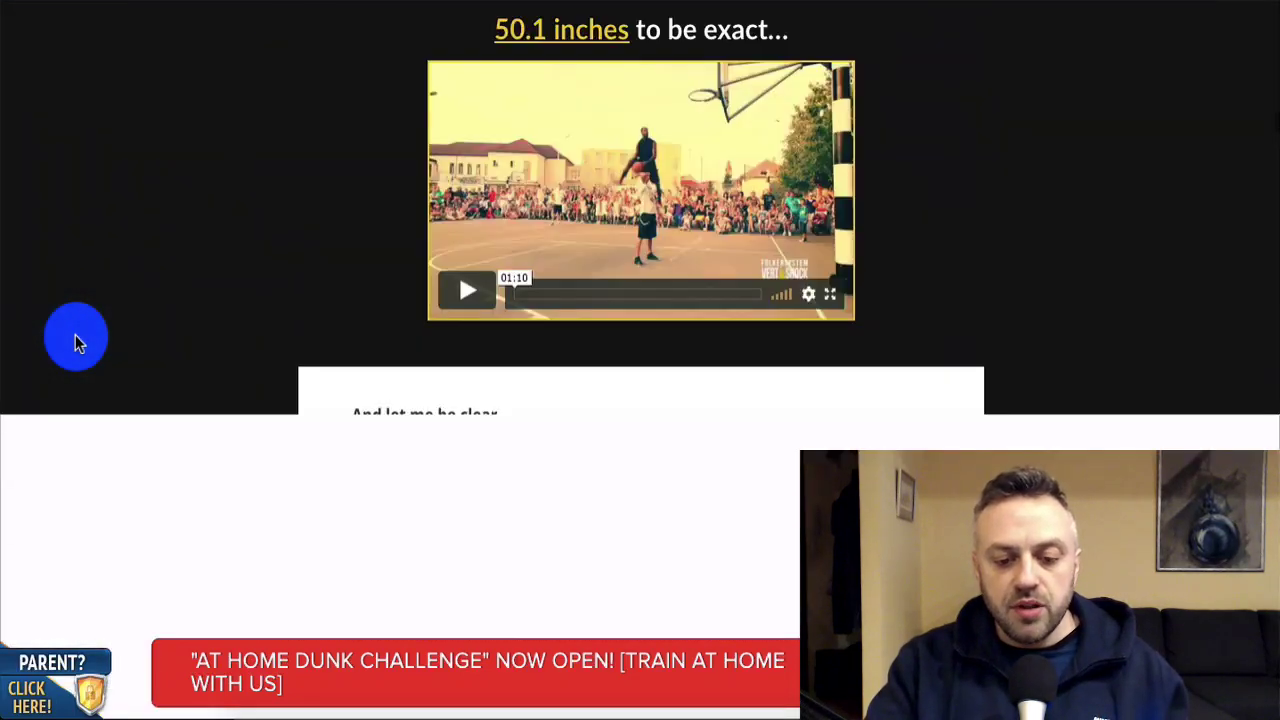
pyautogui.scroll(-8, 77, 342)
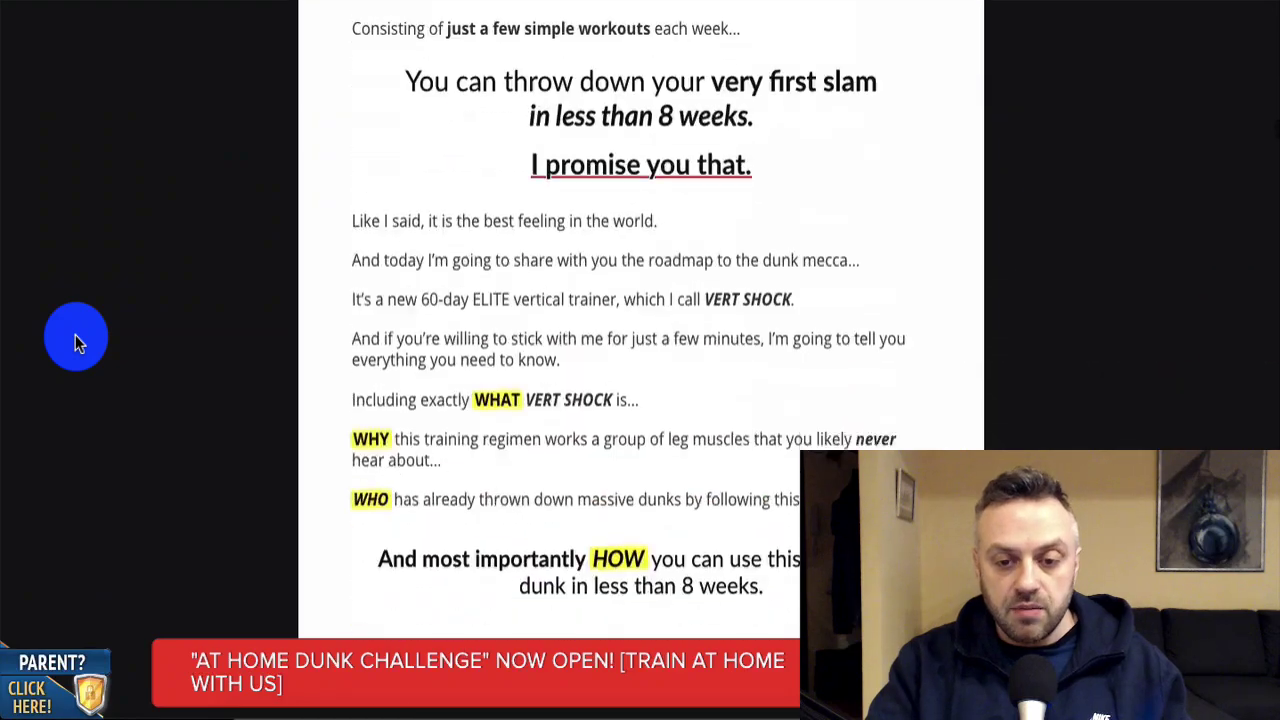
pyautogui.scroll(-20, 76, 342)
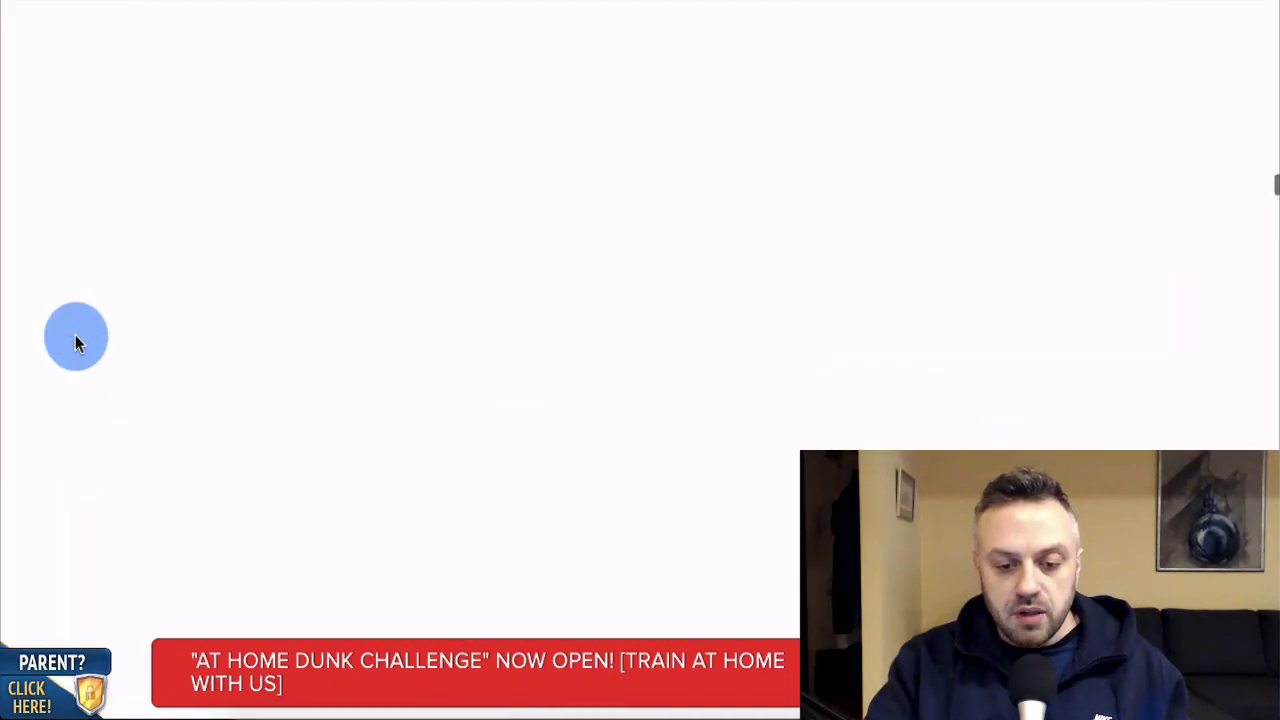
pyautogui.scroll(-20, 76, 342)
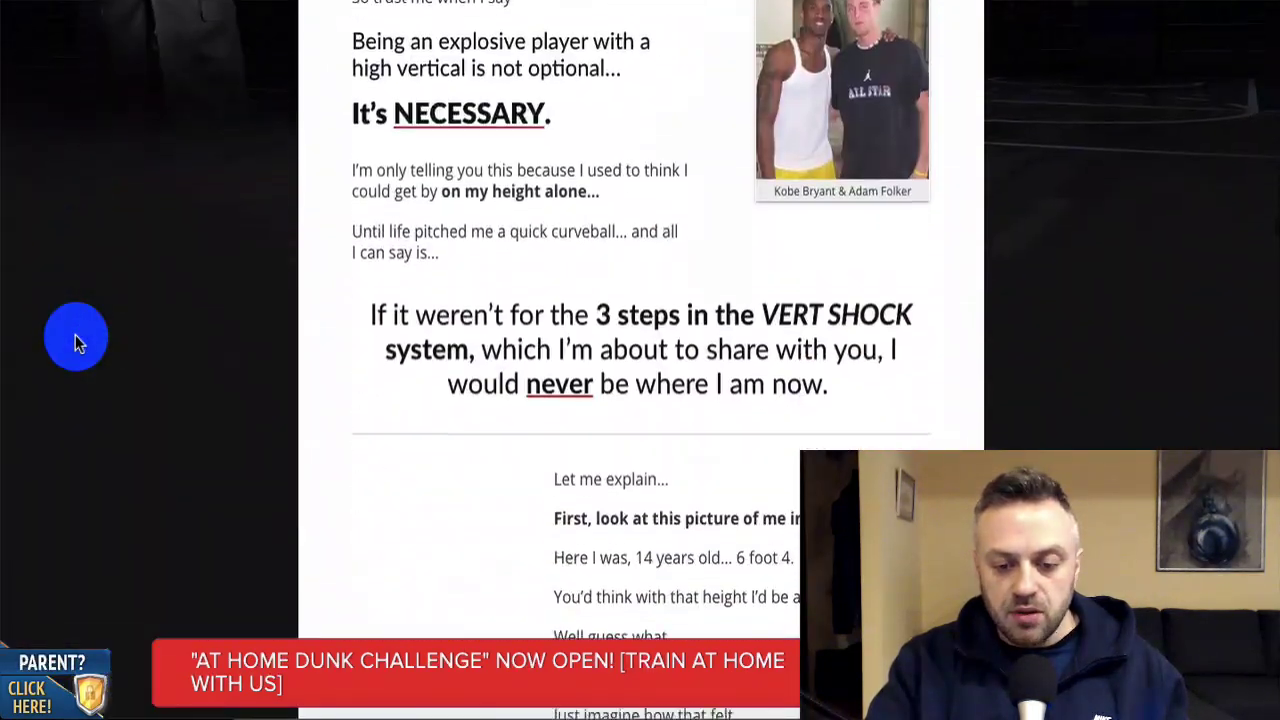
pyautogui.scroll(-15, 76, 338)
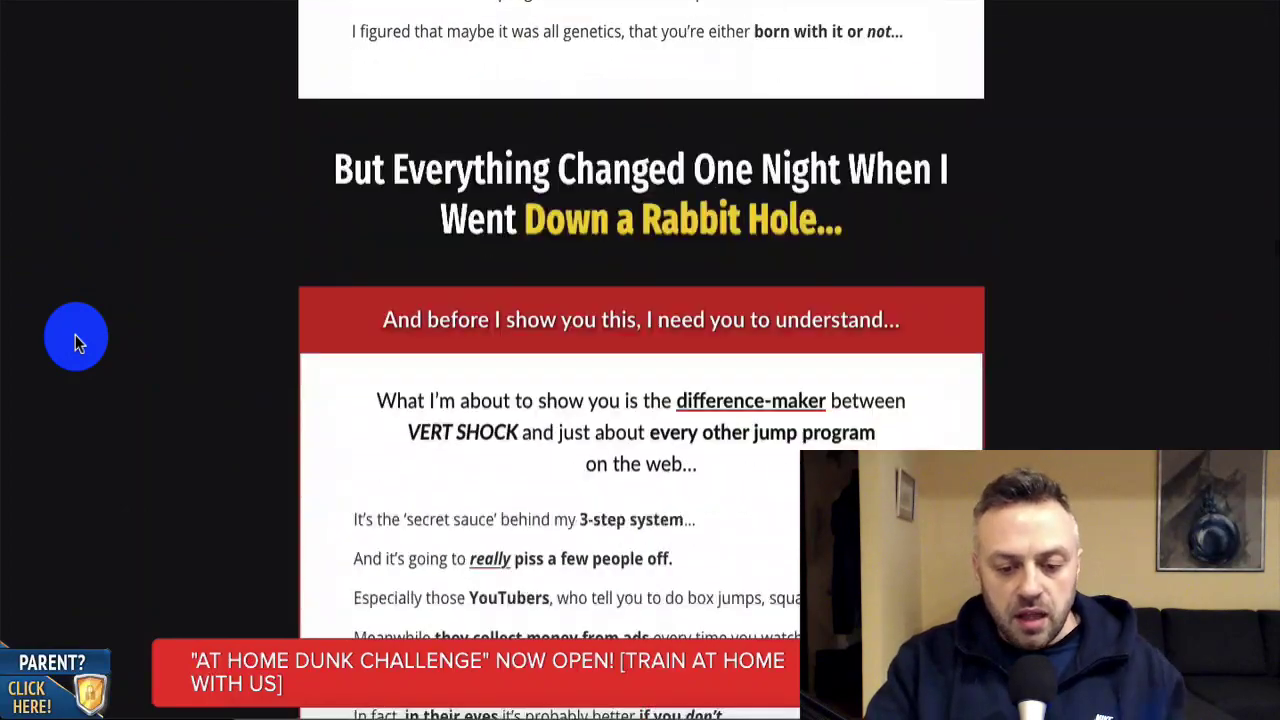
pyautogui.scroll(-20, 76, 342)
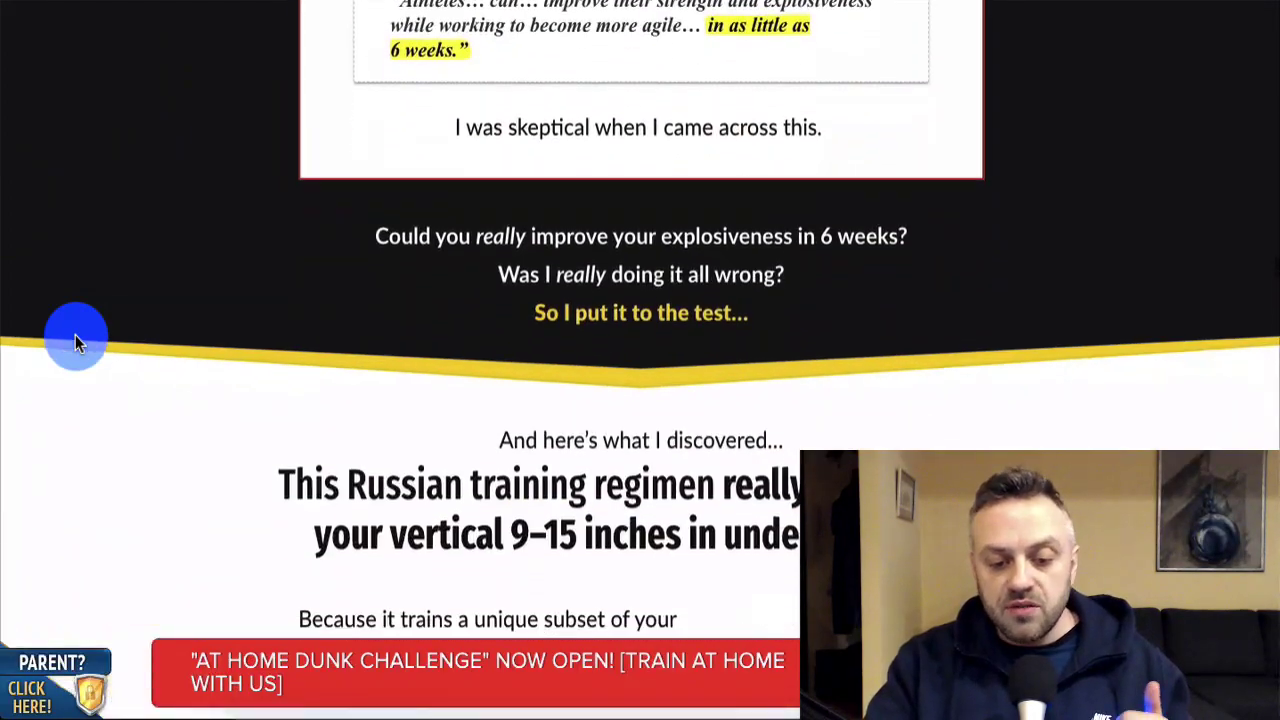
pyautogui.scroll(-20, 76, 342)
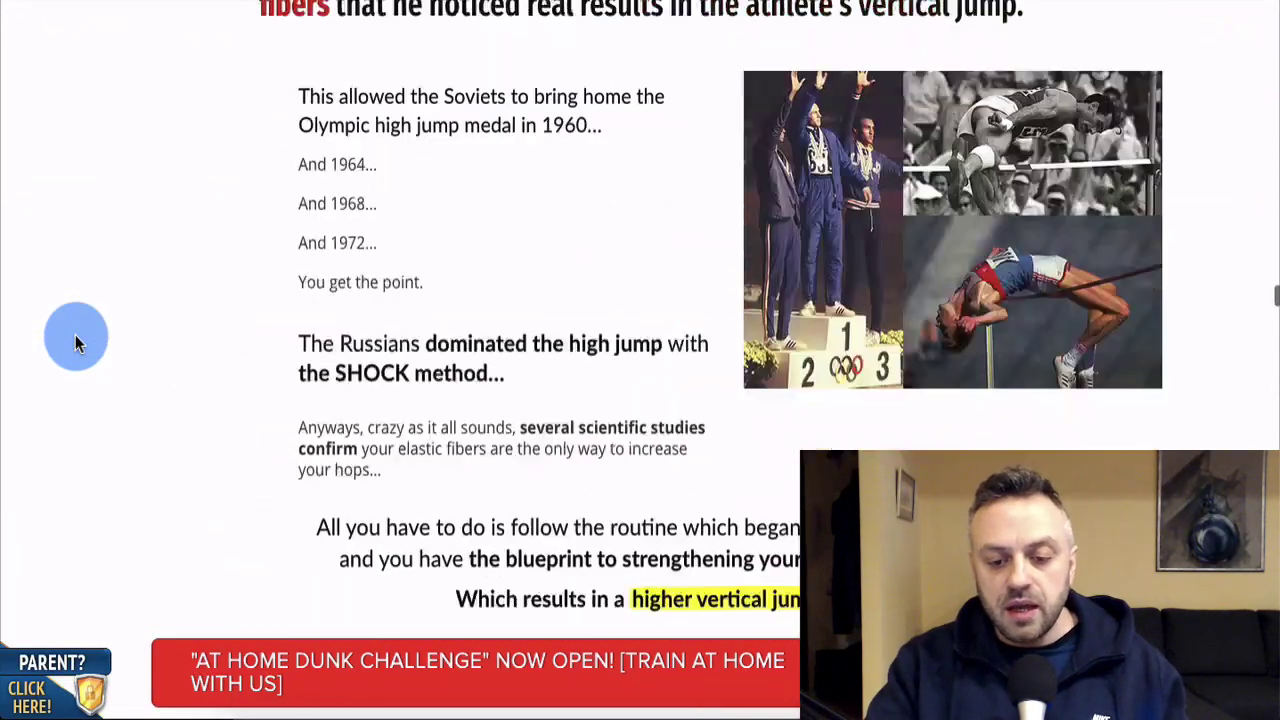
pyautogui.scroll(-1, 76, 342)
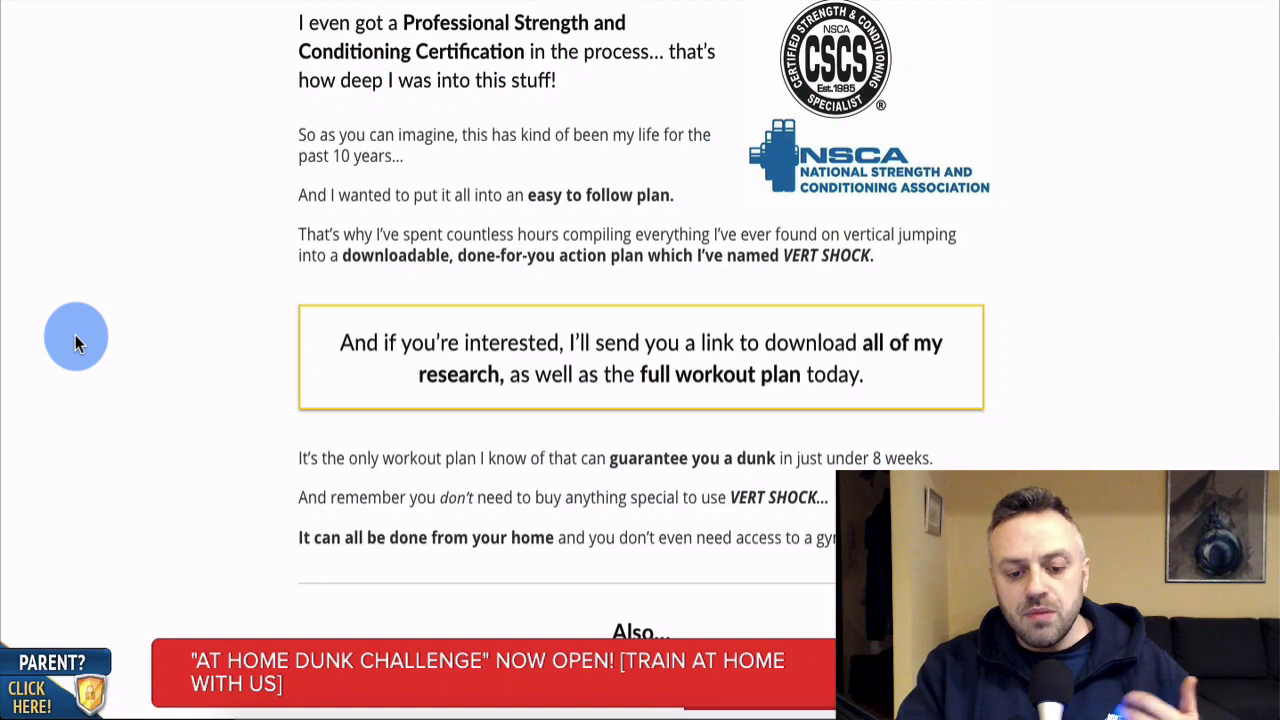
# Review the sales page's program phases, bonus modules and closing purchase options.
pyautogui.scroll(-9, 76, 342)
pyautogui.scroll(-15, 75, 334)
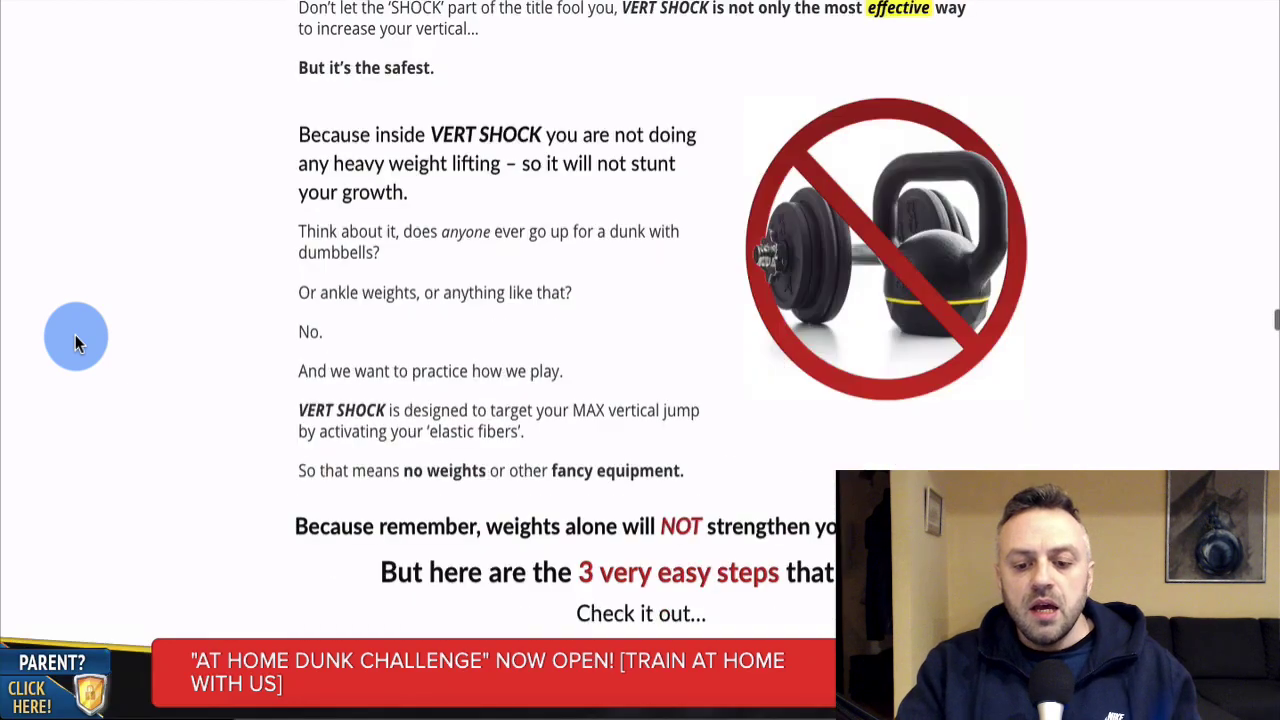
pyautogui.scroll(-20, 75, 334)
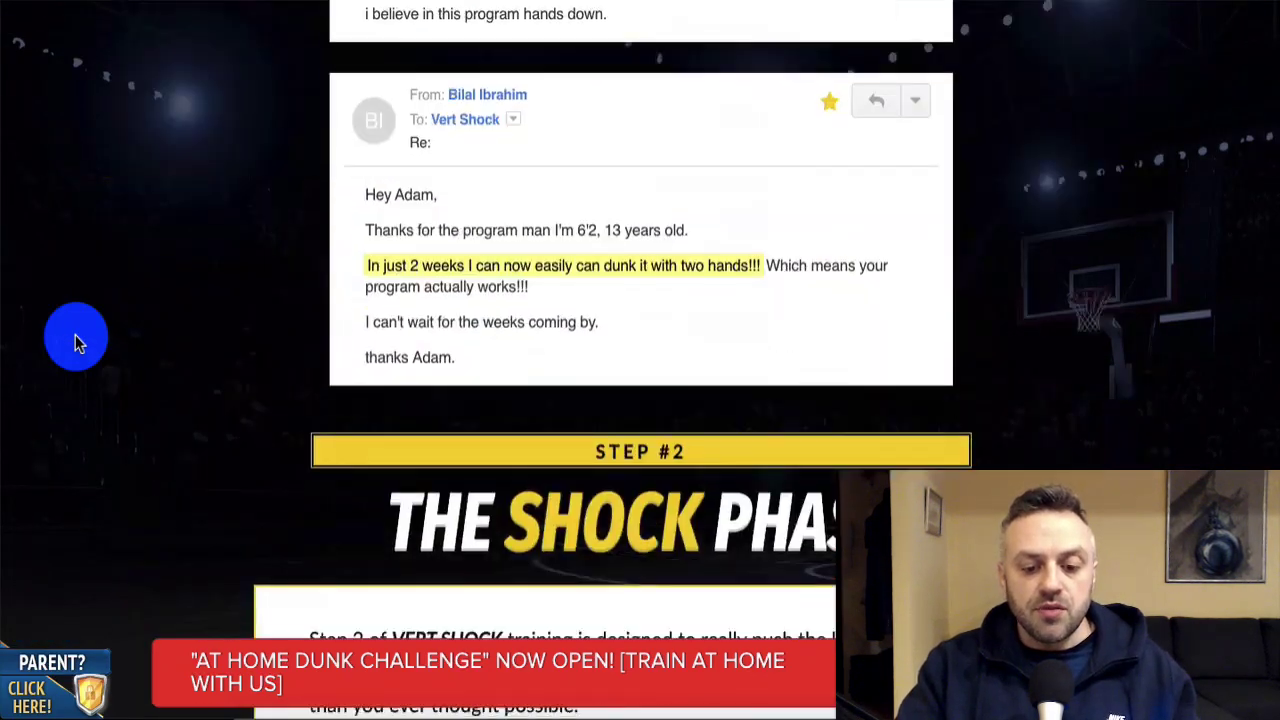
pyautogui.scroll(15, 75, 334)
pyautogui.scroll(-20, 75, 334)
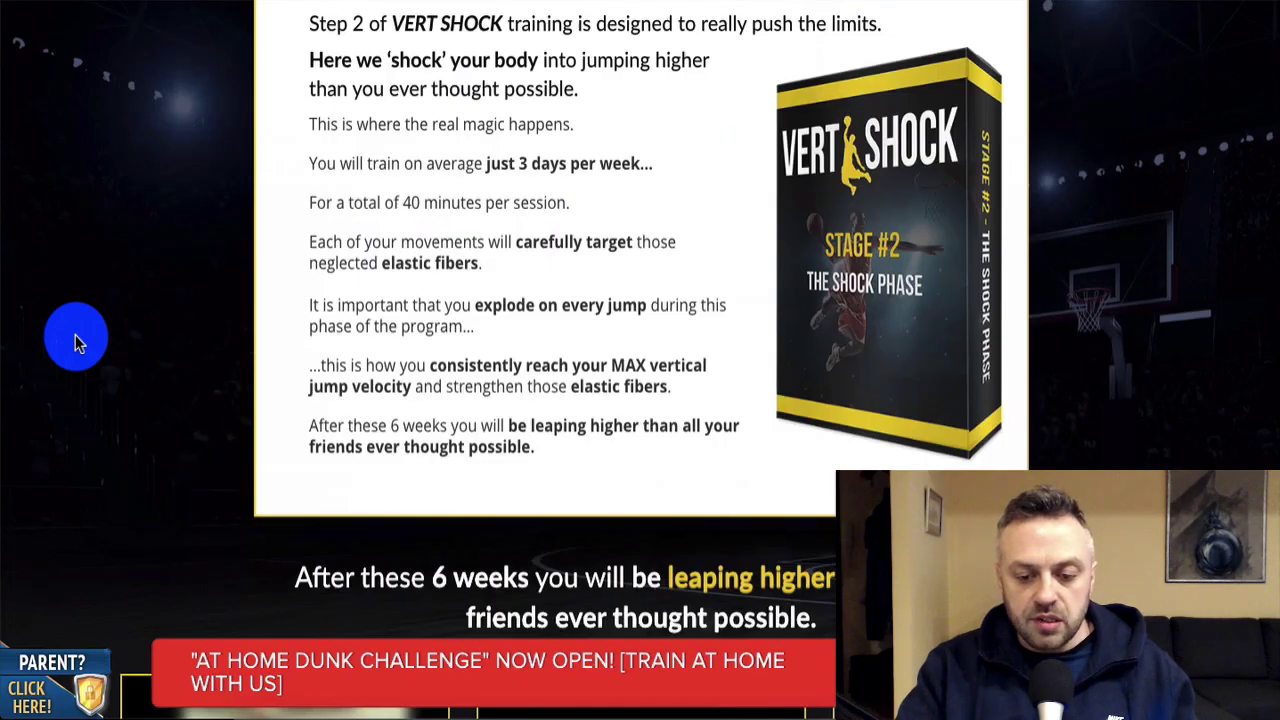
pyautogui.scroll(-20, 75, 335)
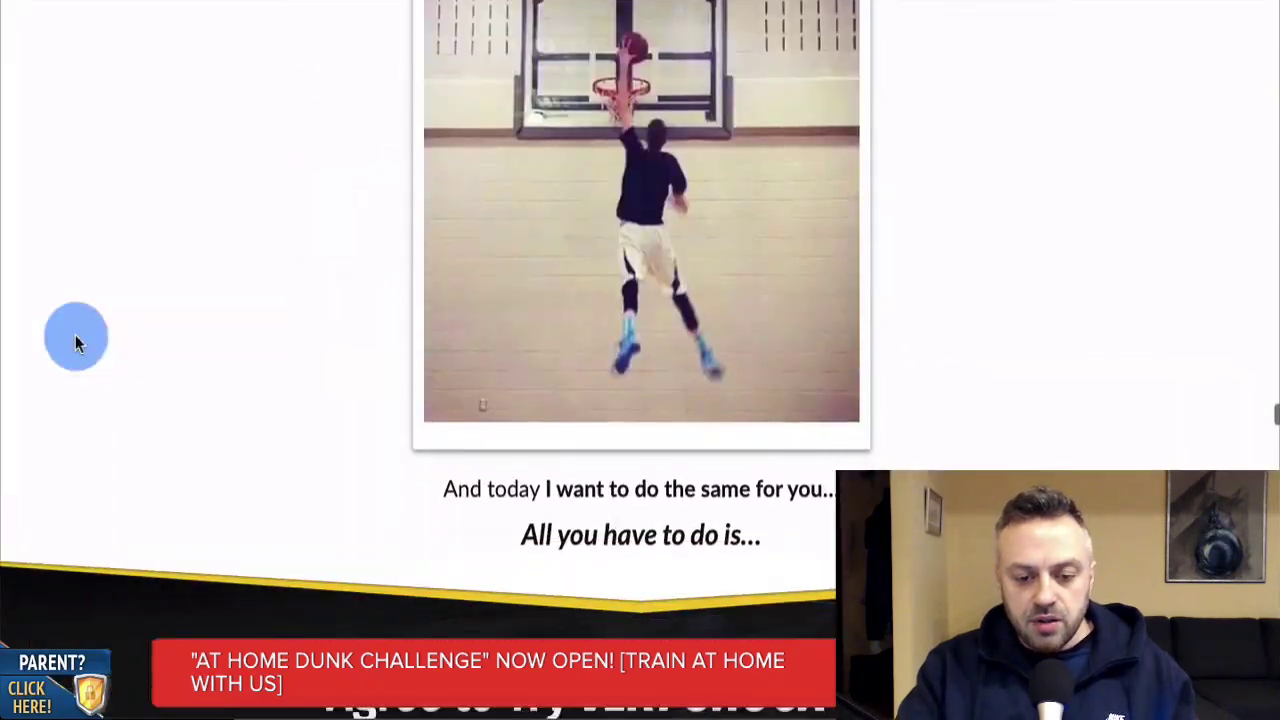
pyautogui.scroll(-20, 75, 334)
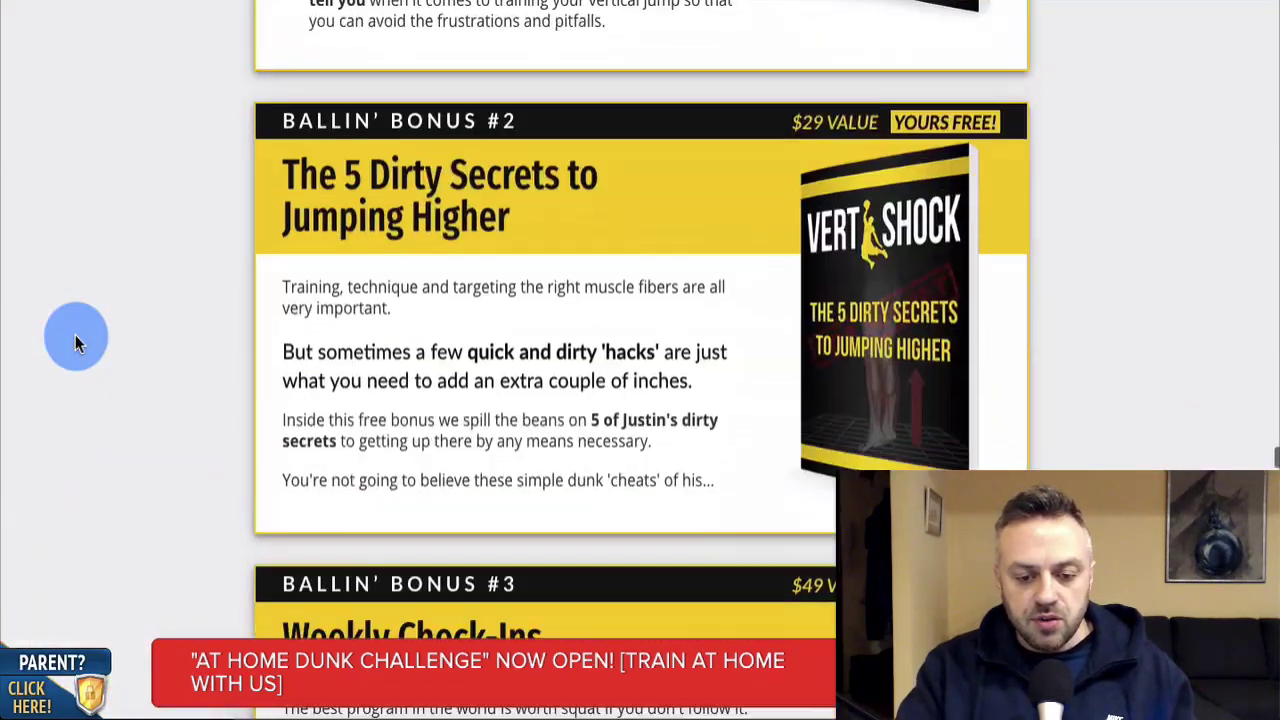
pyautogui.scroll(-20, 75, 334)
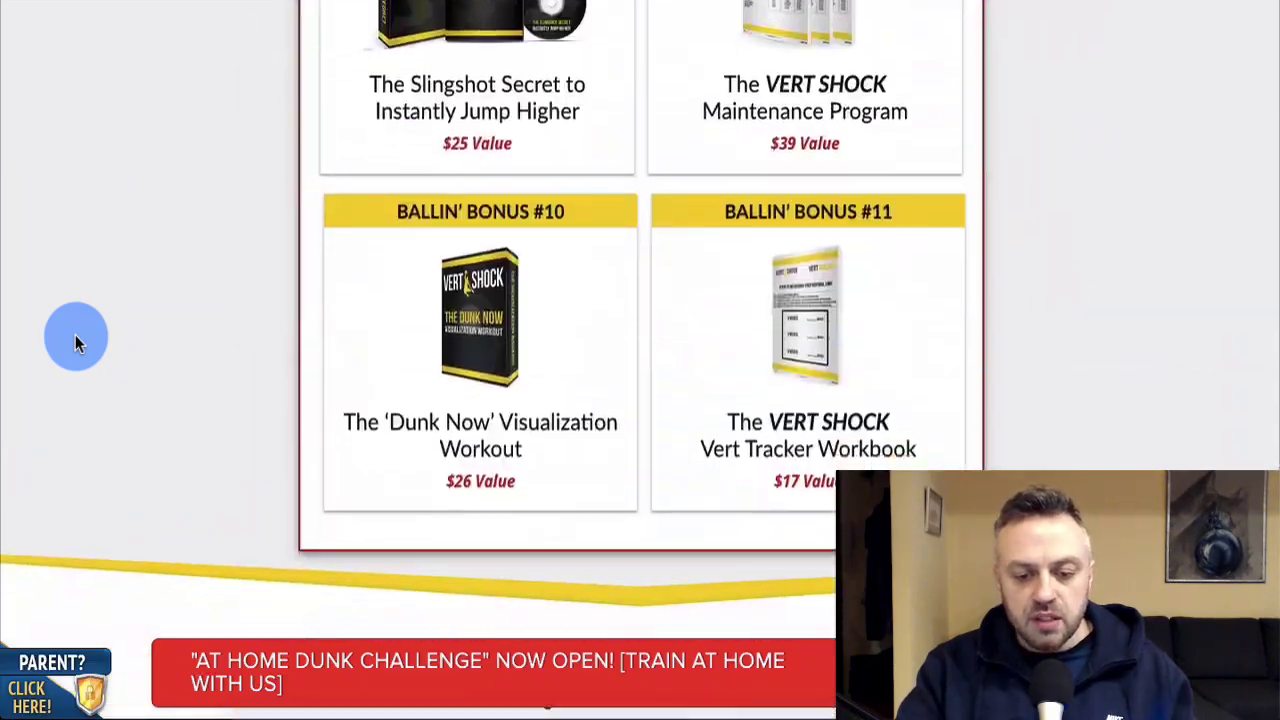
pyautogui.scroll(-20, 75, 340)
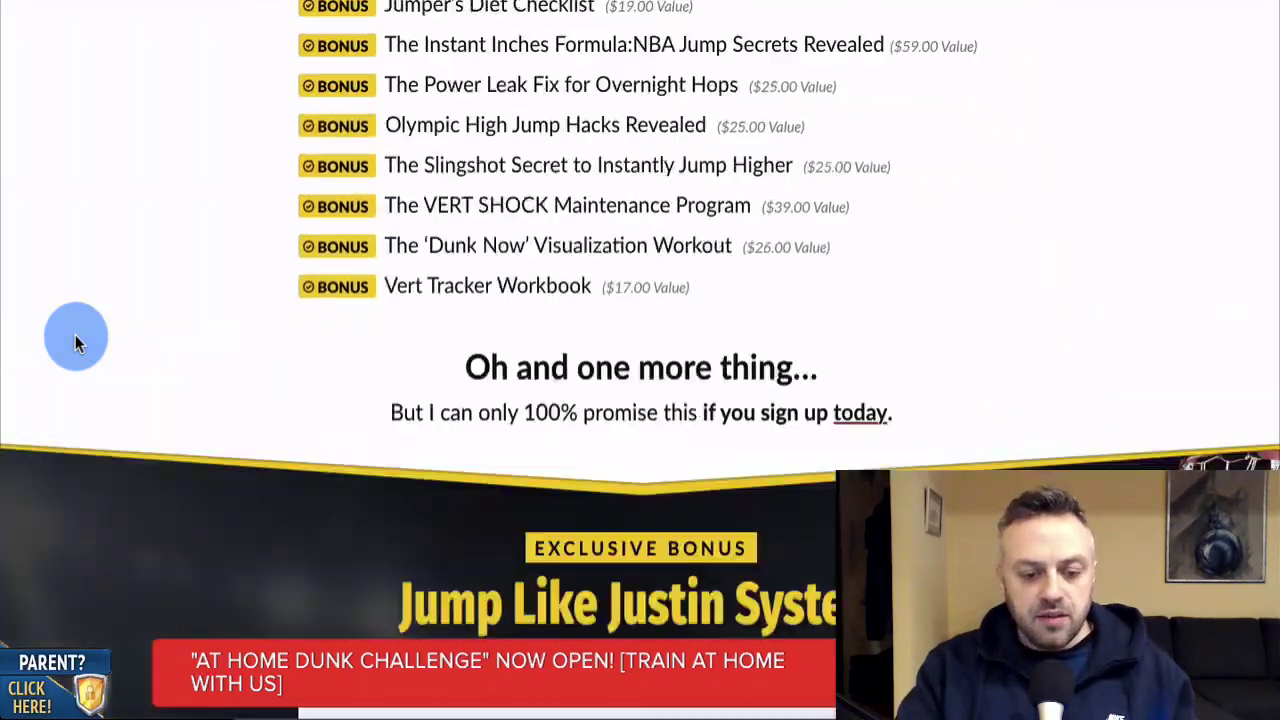
pyautogui.scroll(-20, 75, 334)
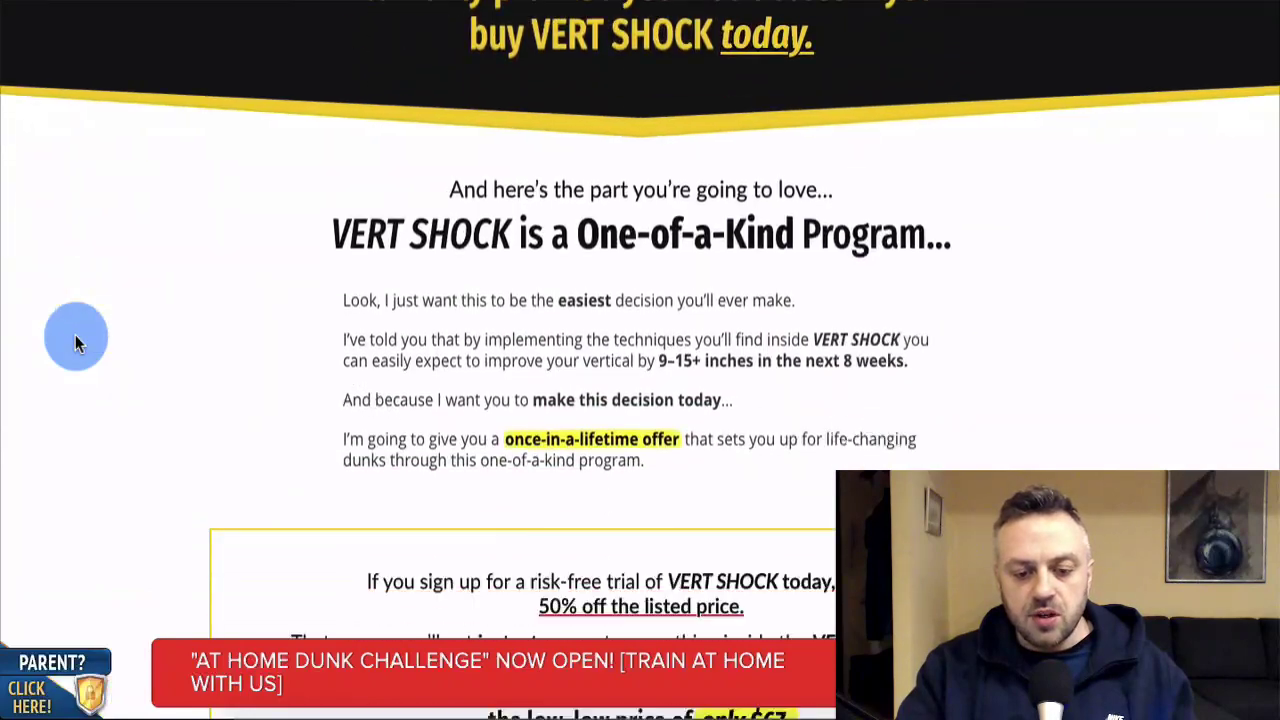
pyautogui.scroll(-5, 75, 334)
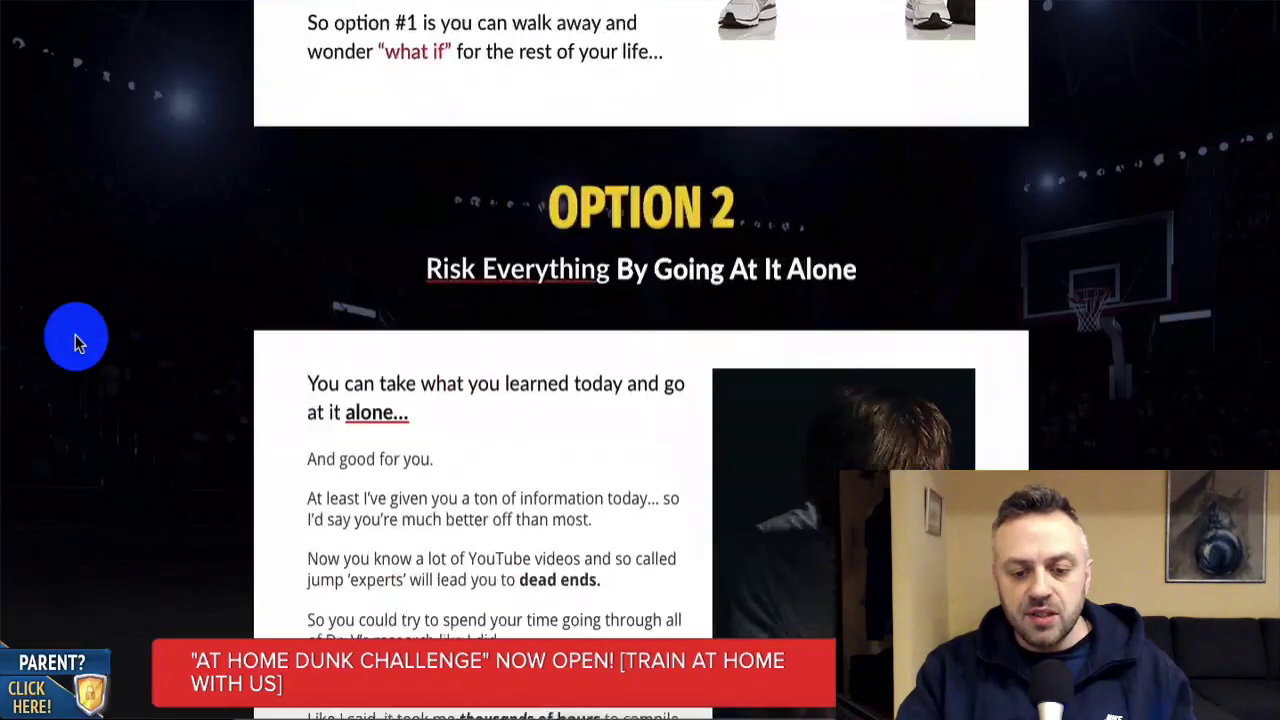
# Inspect the Vert Shock order box with its bundle and pricing, and compare it with the repeated offer after Option 3.
pyautogui.scroll(15, 75, 334)
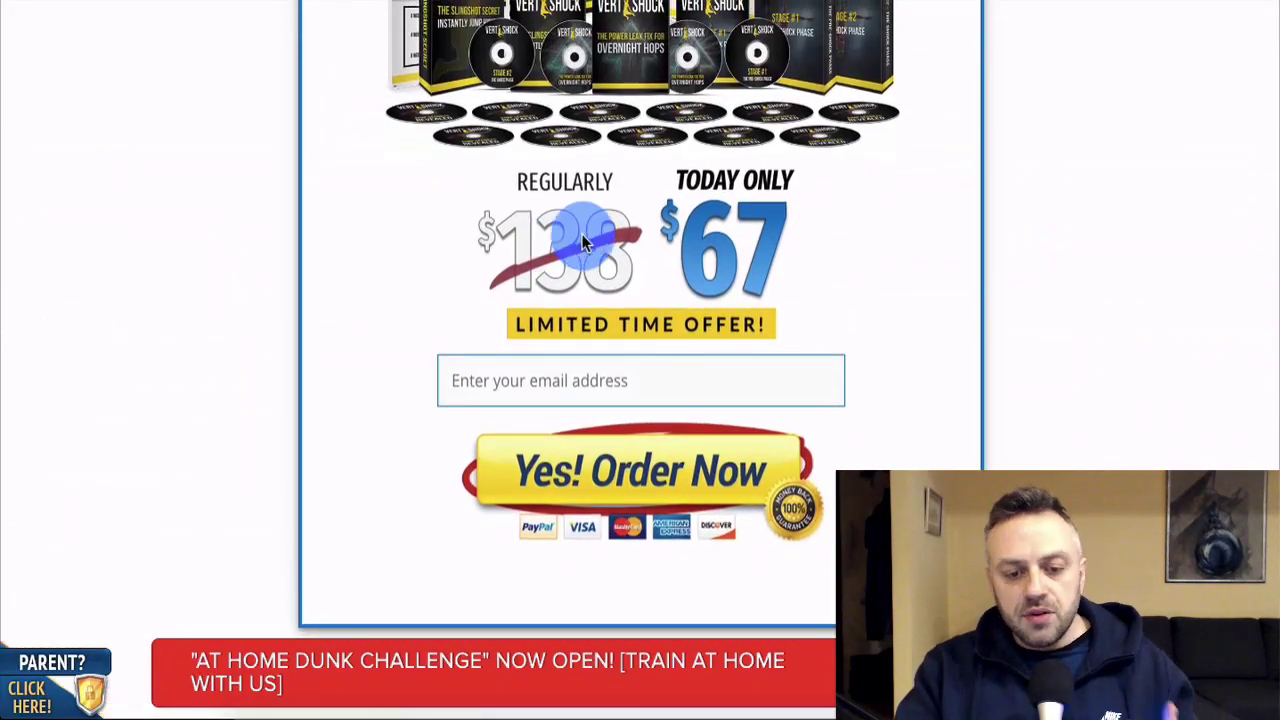
pyautogui.scroll(2, 210, 403)
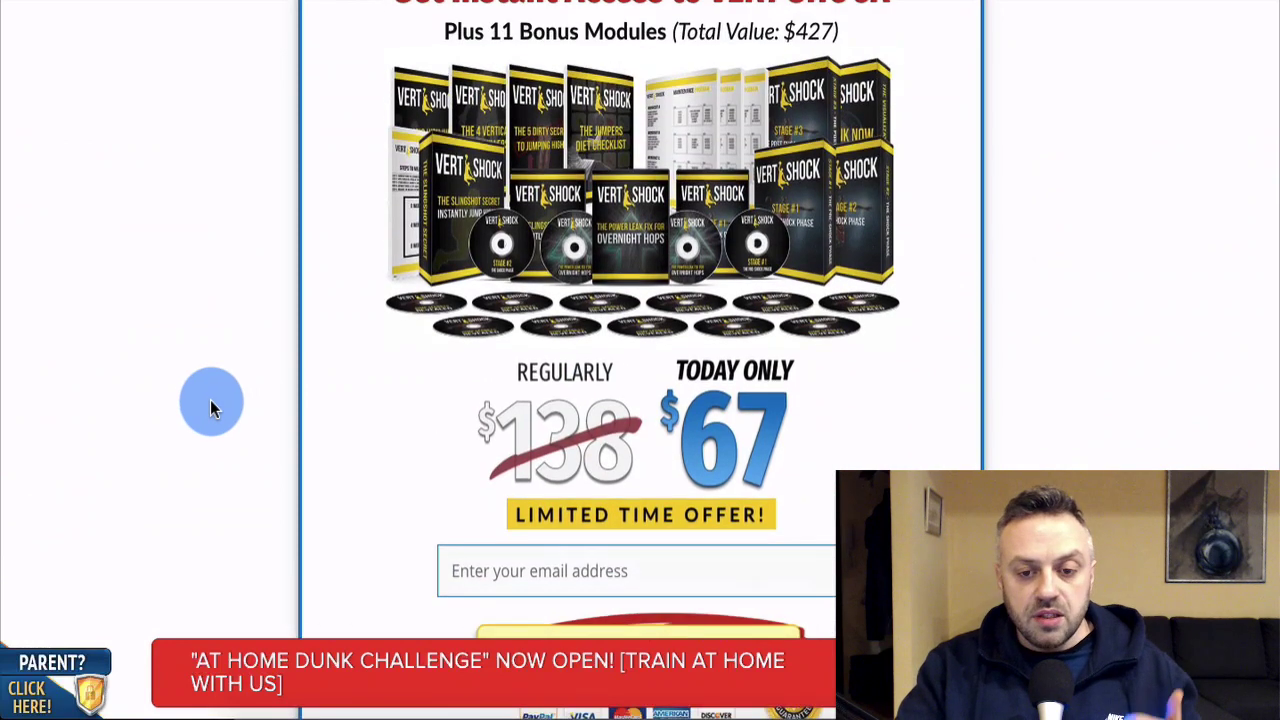
pyautogui.scroll(1, 210, 403)
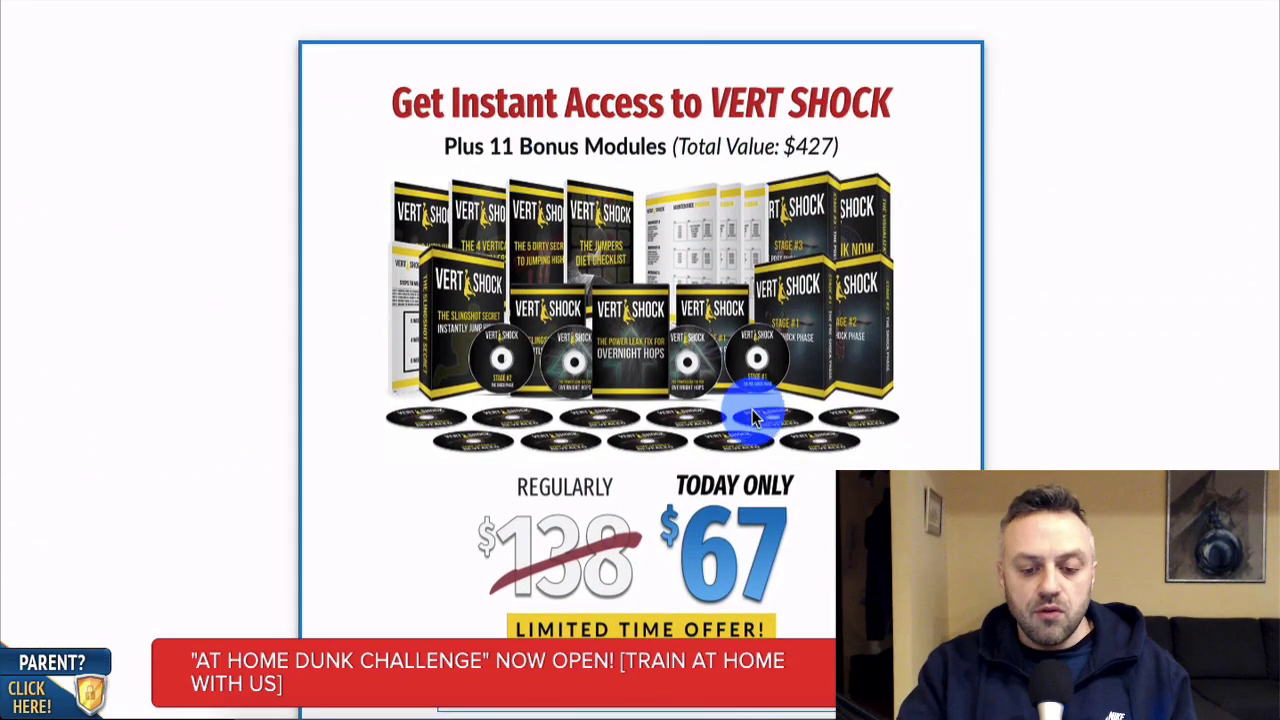
pyautogui.scroll(-15, 752, 418)
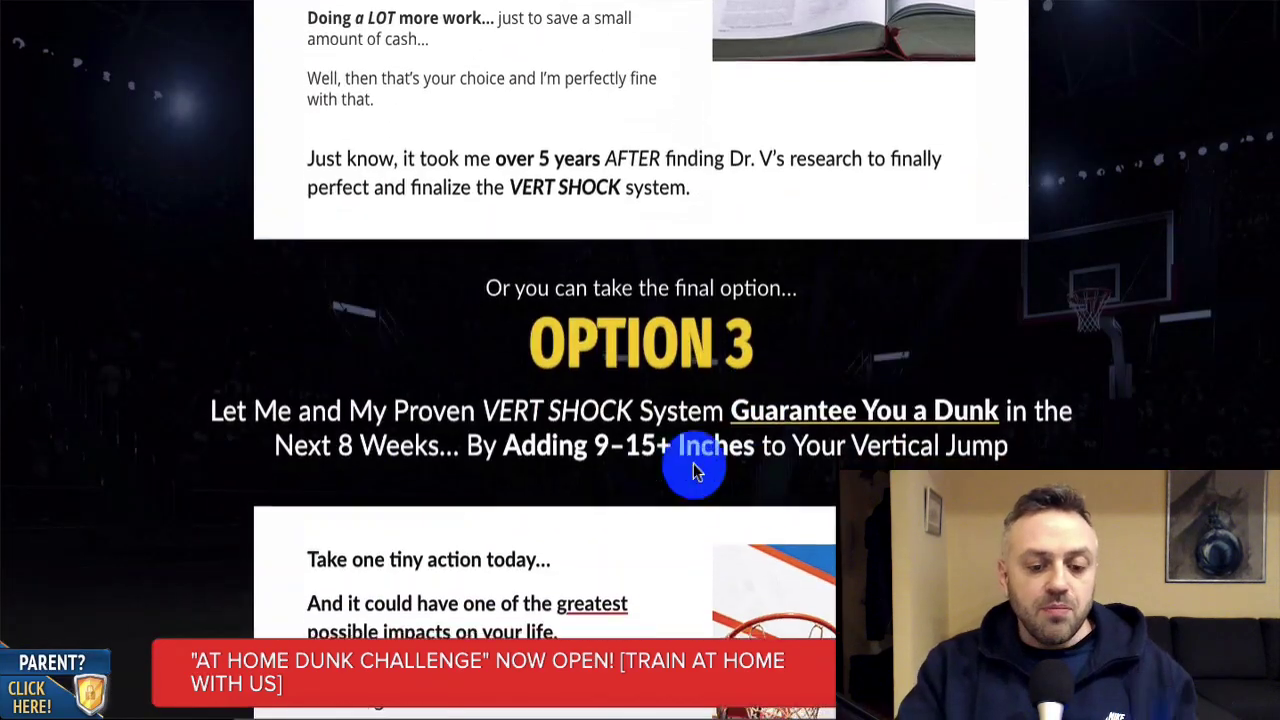
pyautogui.scroll(-10, 235, 336)
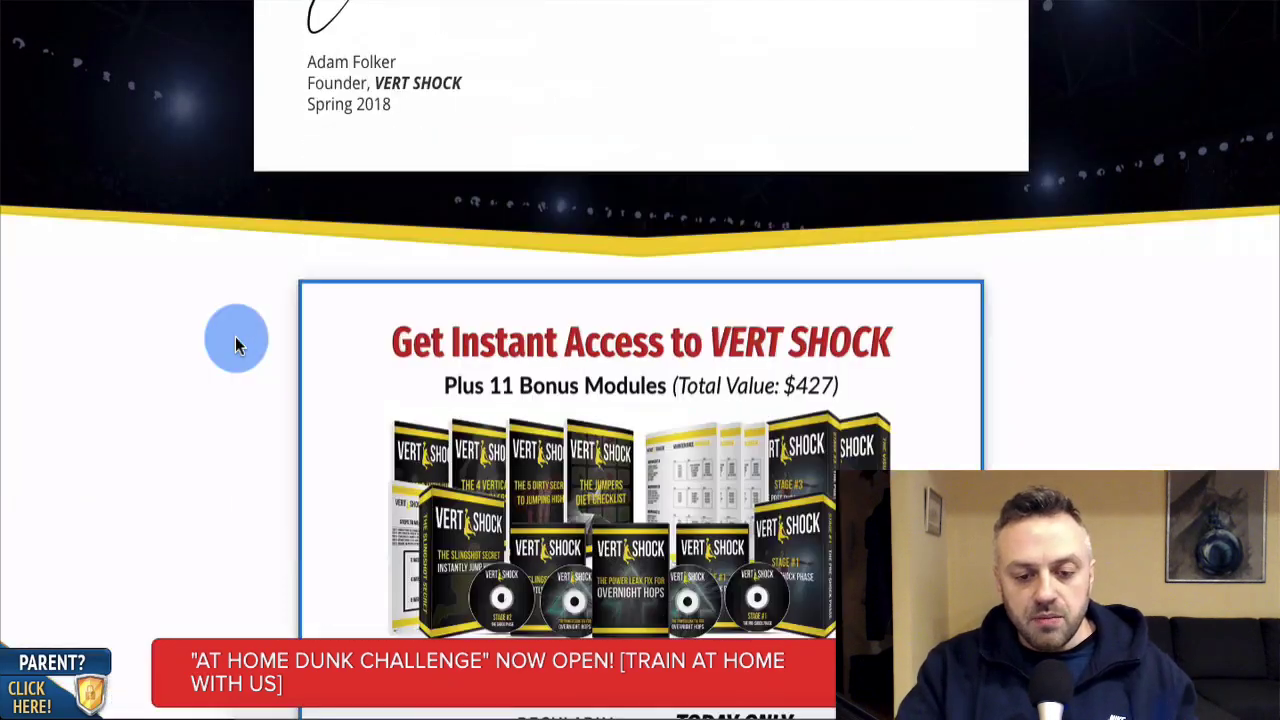
pyautogui.scroll(-8, 235, 336)
# Return to the ClickBank marketplace and check the leading listings in the Sports results.
pyautogui.hotkey('ctrl', 'shift', 'Tab')
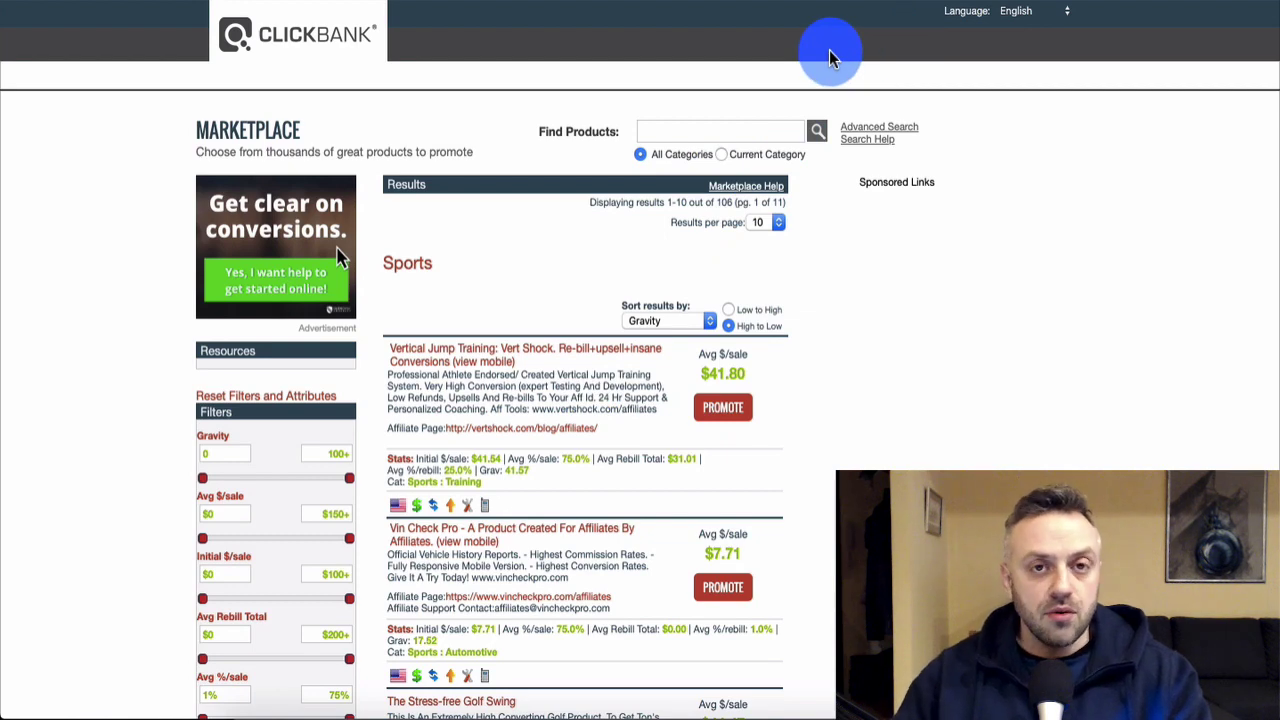
pyautogui.scroll(-3, 560, 290)
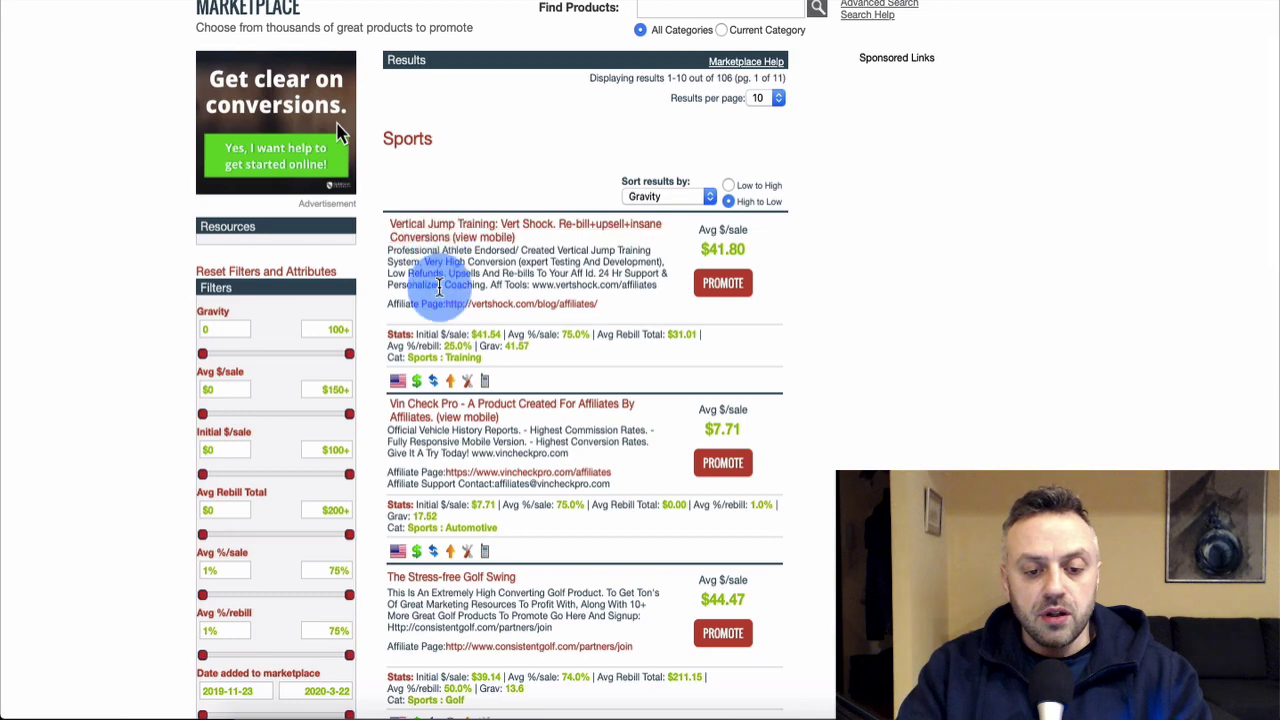
pyautogui.scroll(2, 648, 168)
pyautogui.click(700, 84)
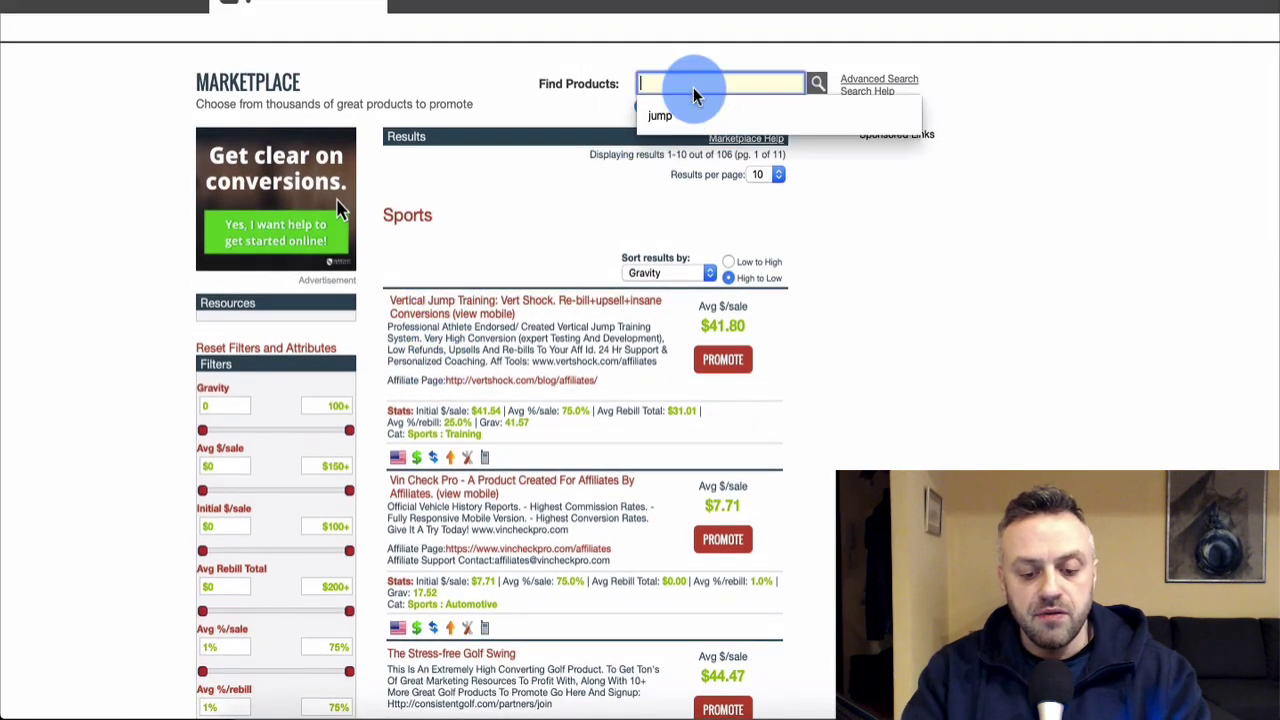
pyautogui.write('vertical jump')
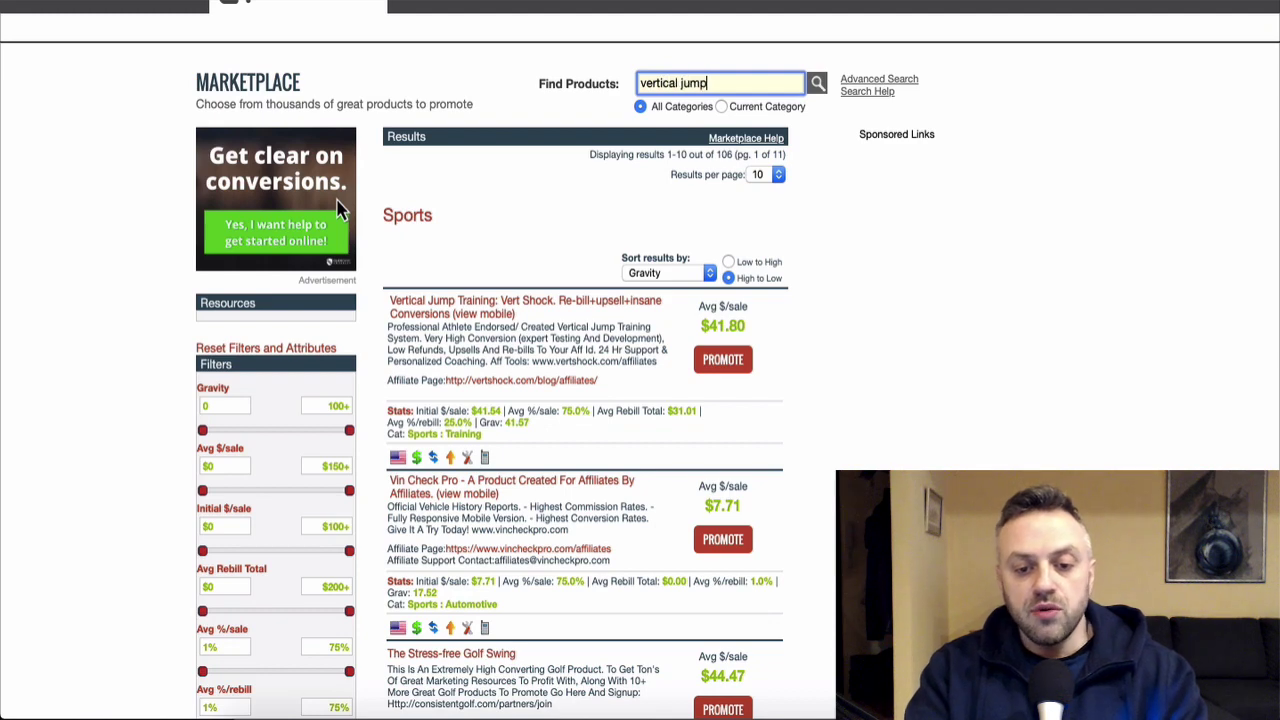
pyautogui.hotkey('ctrl', 'a')
pyautogui.press('BackSpace')
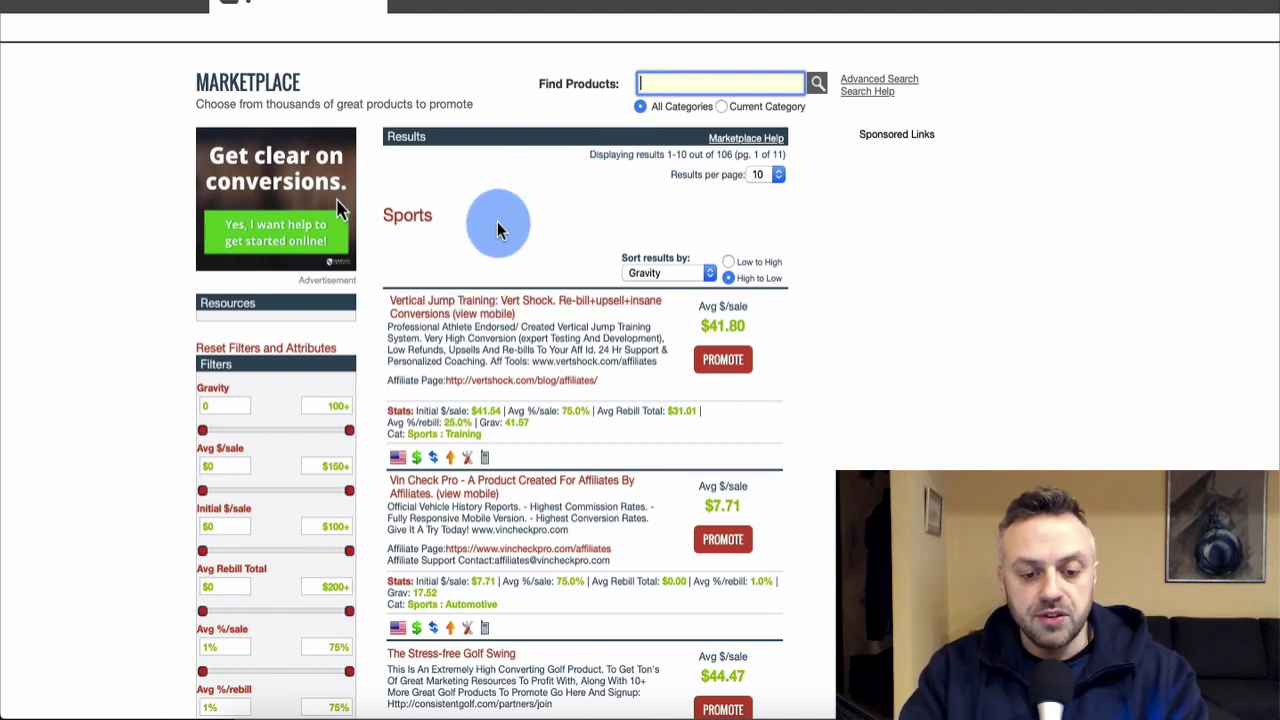
# Browse further down the ClickBank Sports results, comparing the jump training, golf and vehicle history report offers.
pyautogui.click(497, 221)
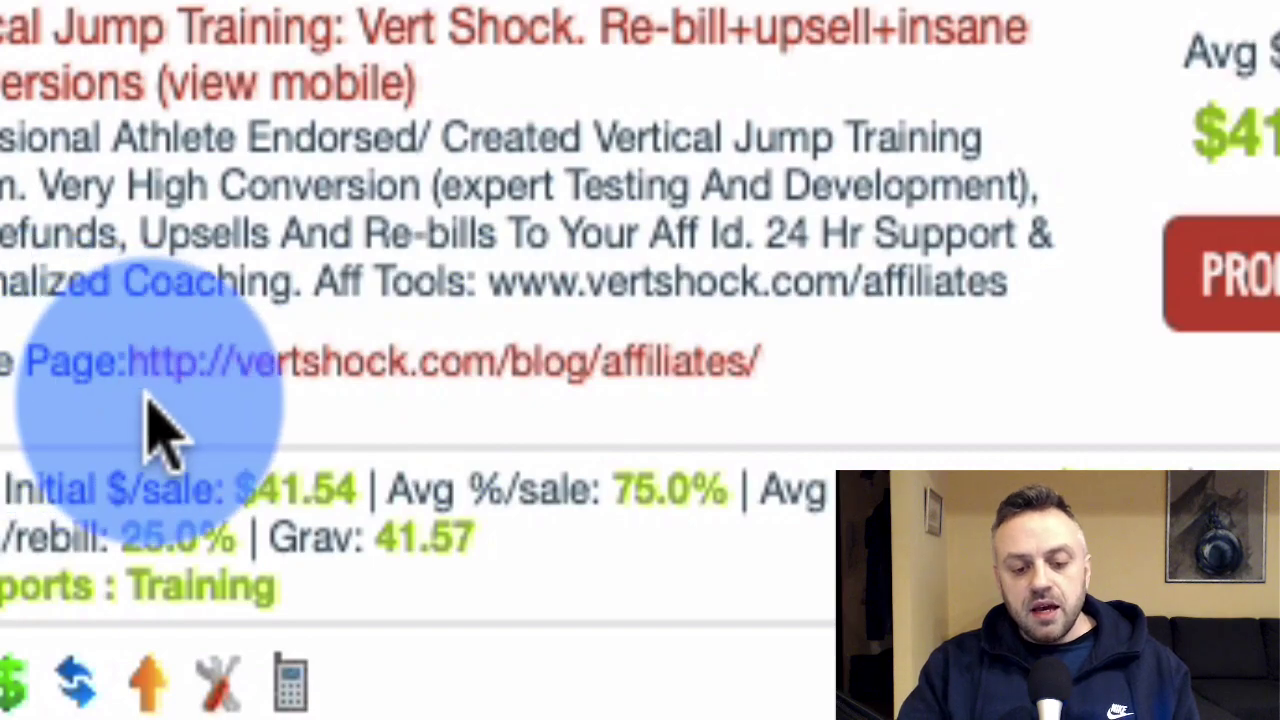
pyautogui.scroll(-5, 380, 320)
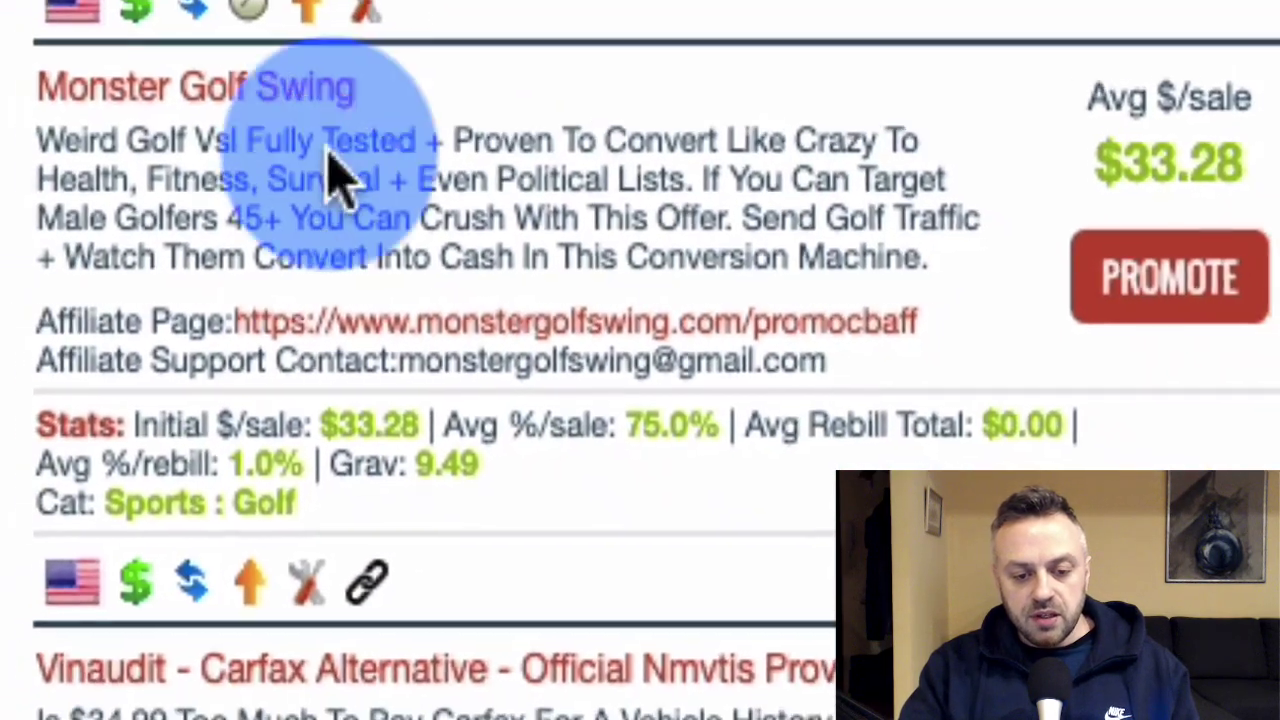
pyautogui.scroll(-10, 300, 200)
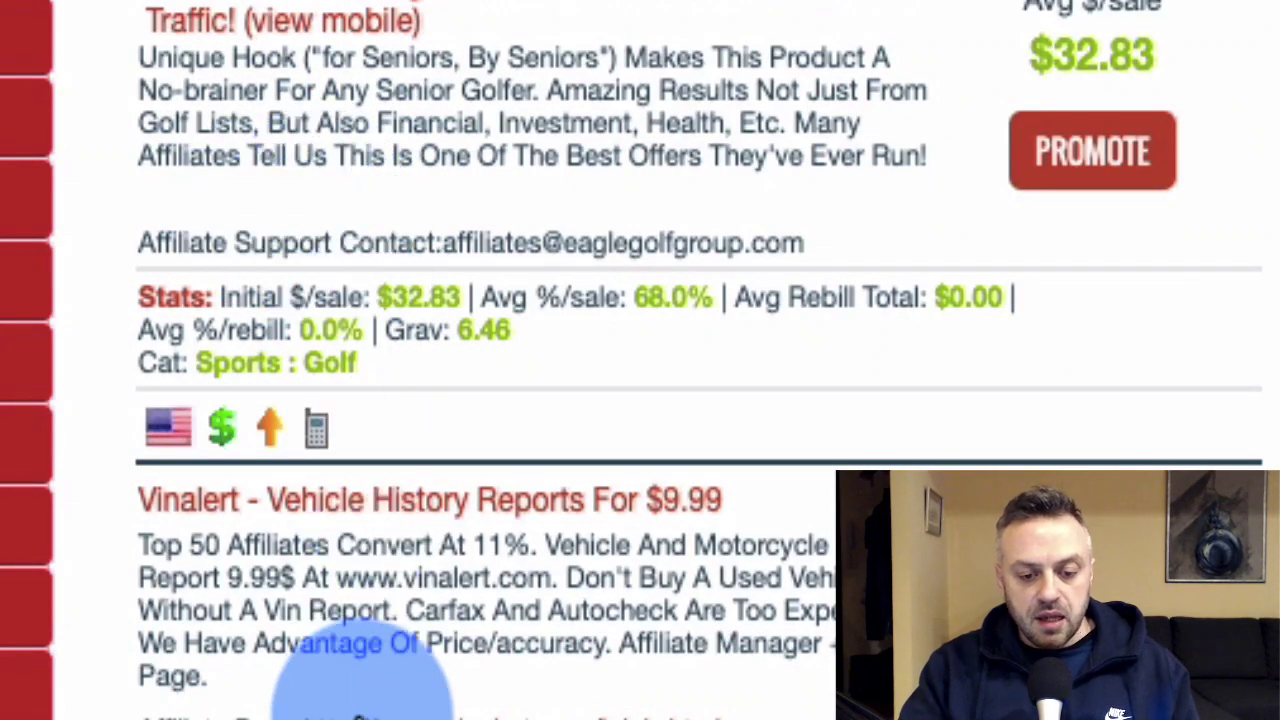
pyautogui.scroll(-10, 357, 690)
pyautogui.scroll(15, 420, 335)
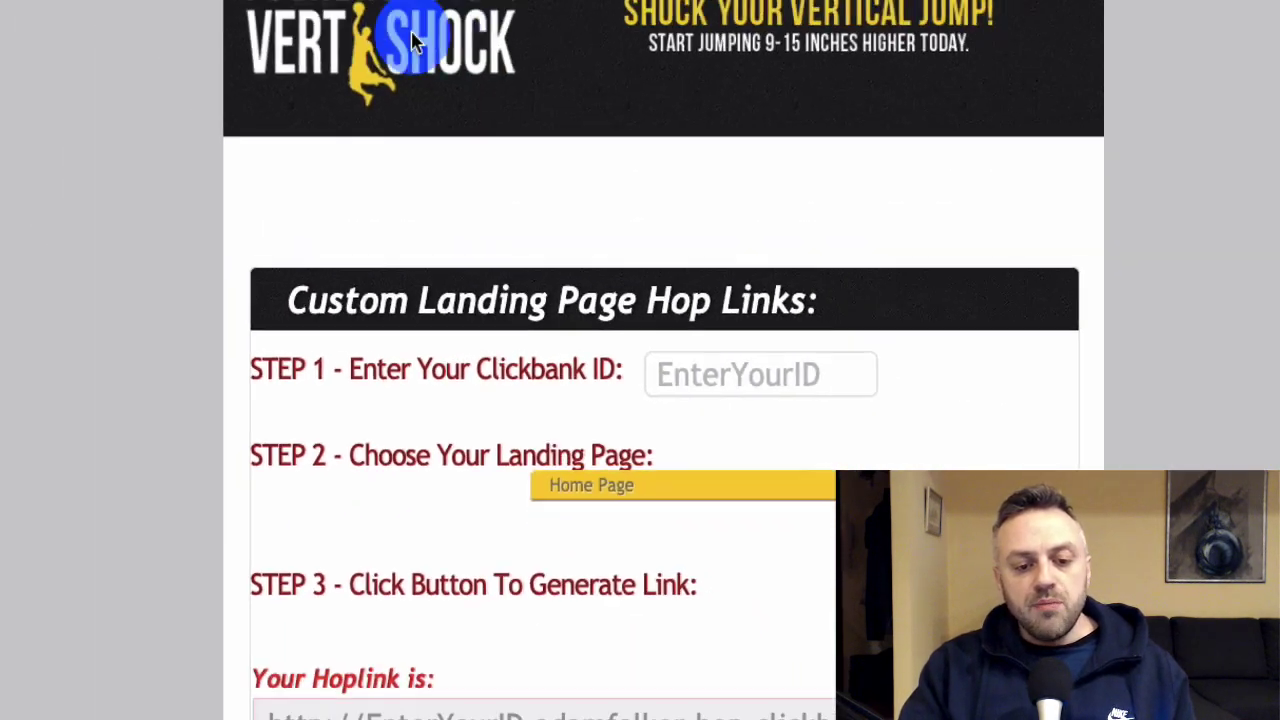
# Check the Home Page landing option in Vert Shock's hop link generator against the sales page it leads to.
pyautogui.scroll(-1, 270, 268)
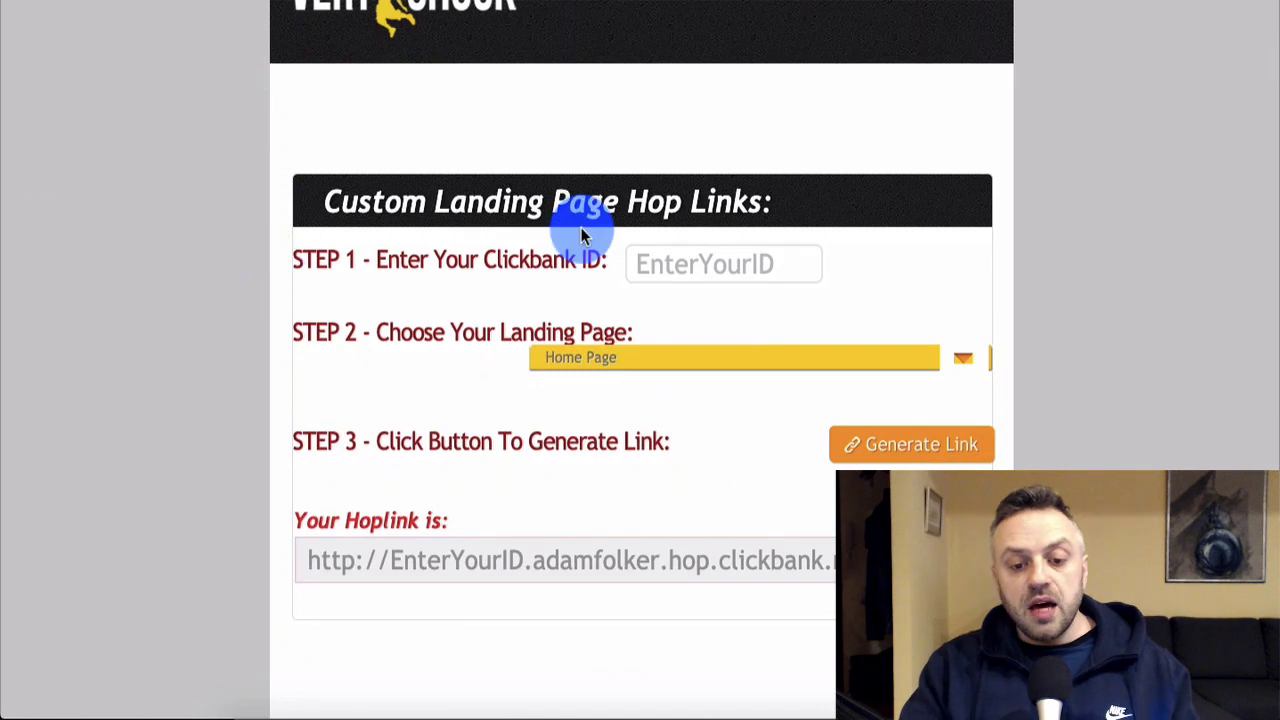
pyautogui.click(611, 360)
pyautogui.click(586, 385)
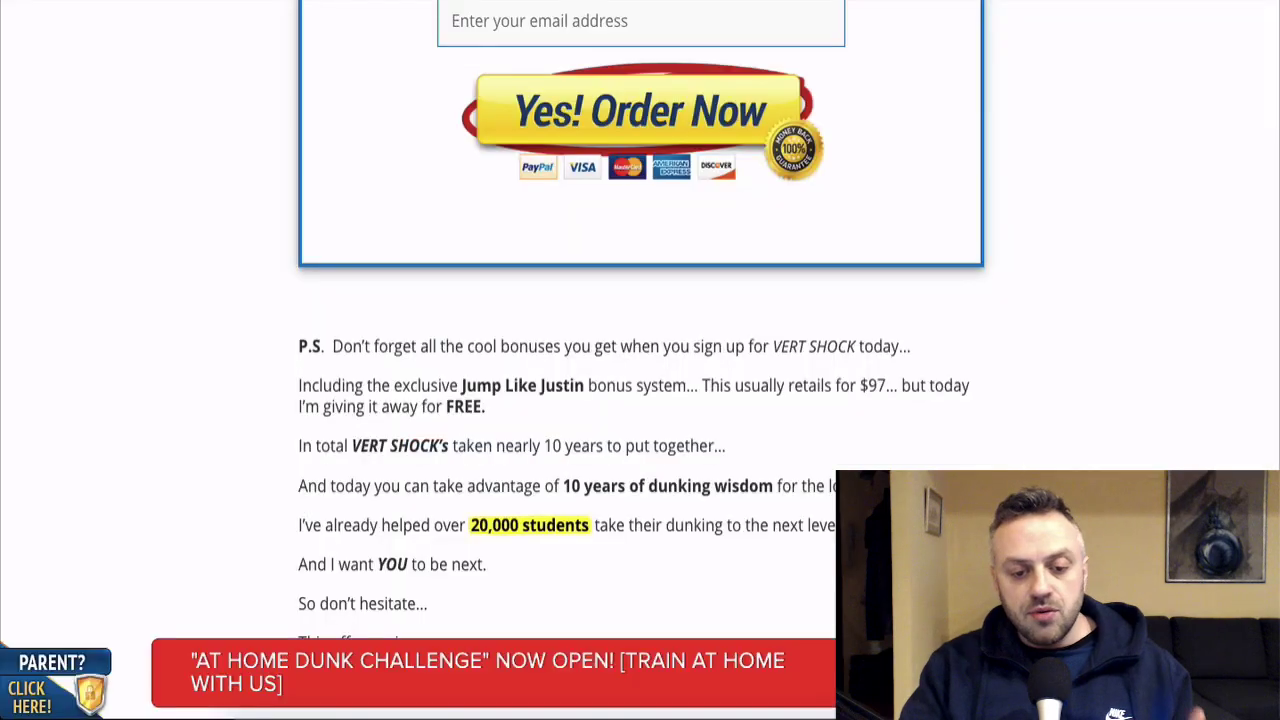
pyautogui.scroll(15, 274, 312)
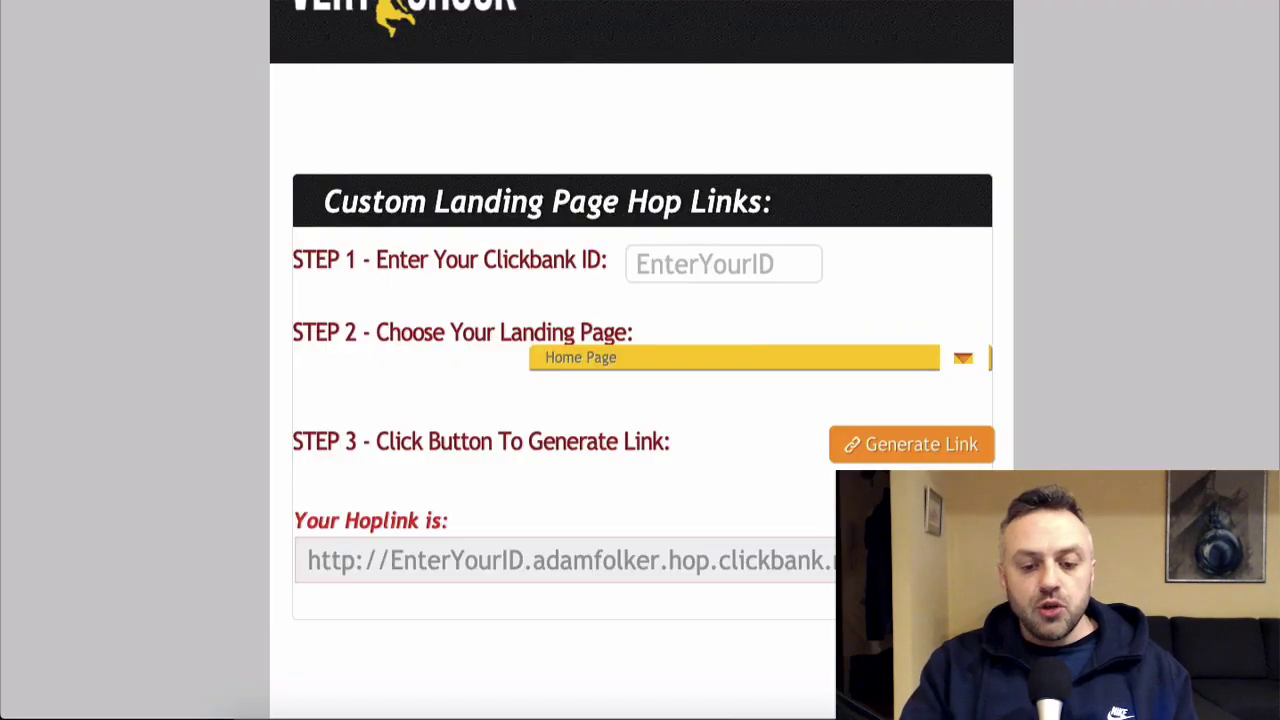
# Go through the hop link's landing page options and choose Direct To Order Form.
pyautogui.click(598, 357)
pyautogui.click(530, 394)
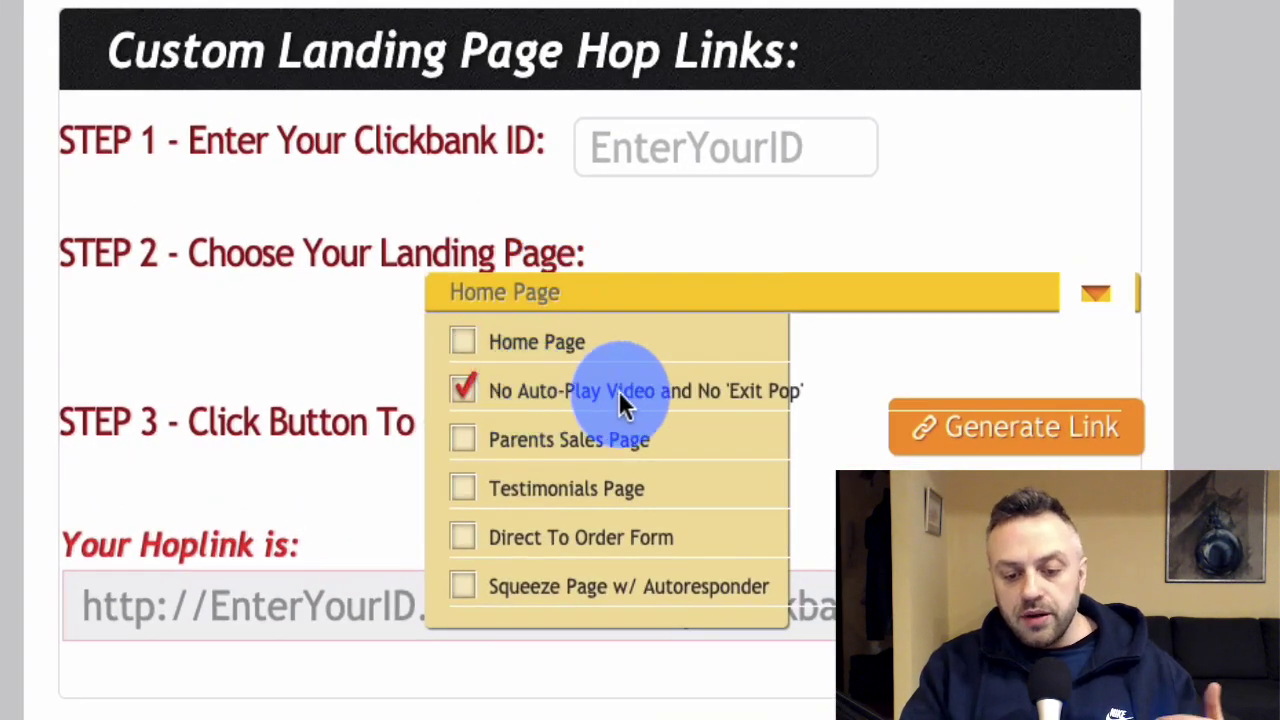
pyautogui.click(569, 441)
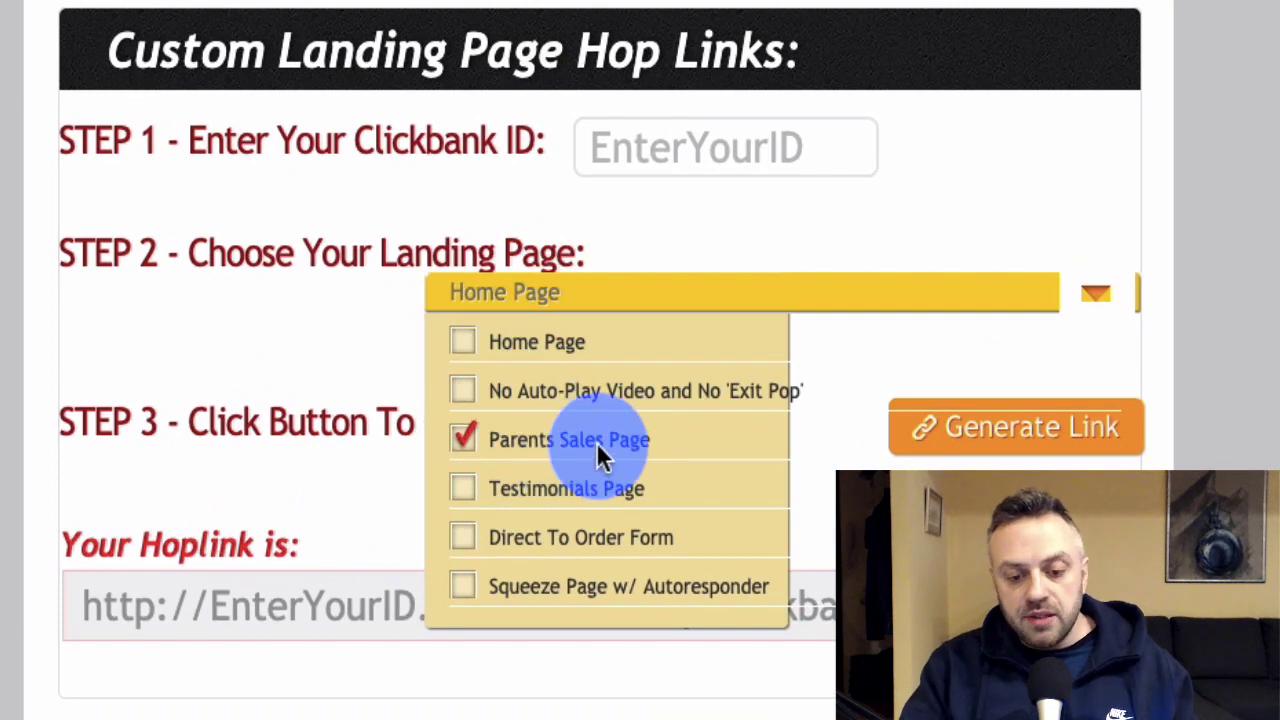
pyautogui.click(566, 490)
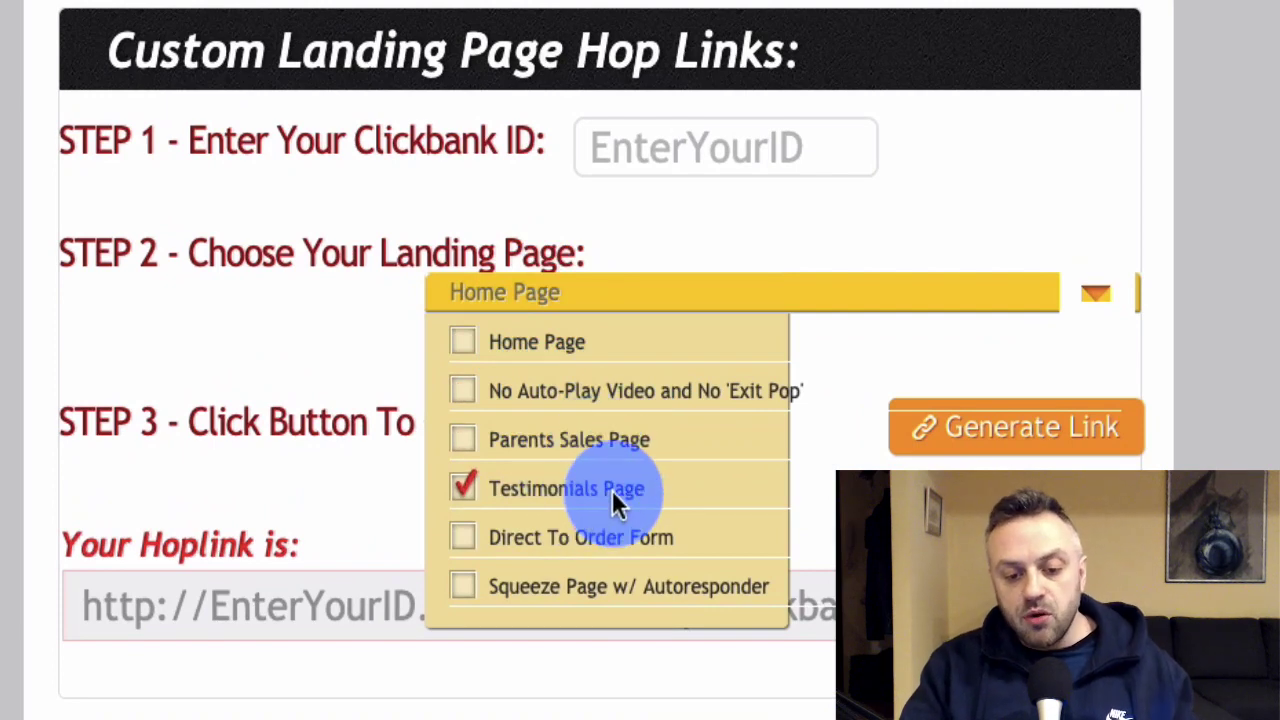
pyautogui.click(560, 590)
pyautogui.click(598, 542)
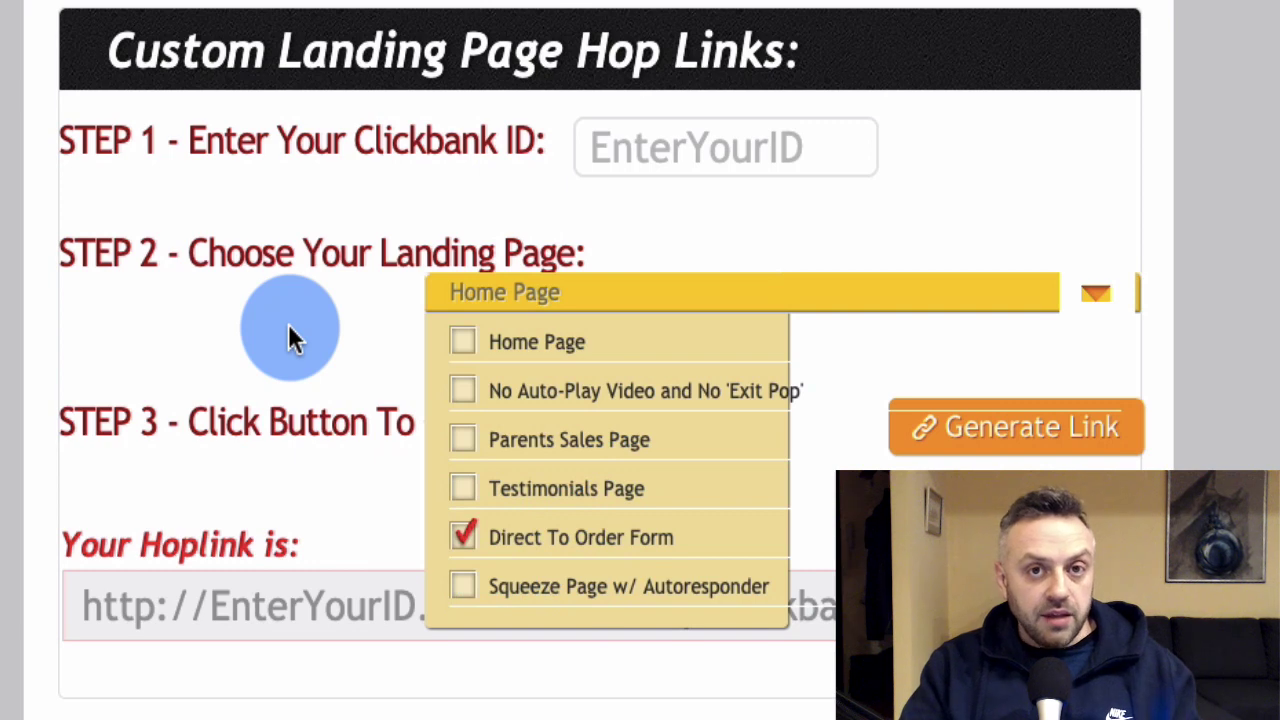
pyautogui.click(478, 540)
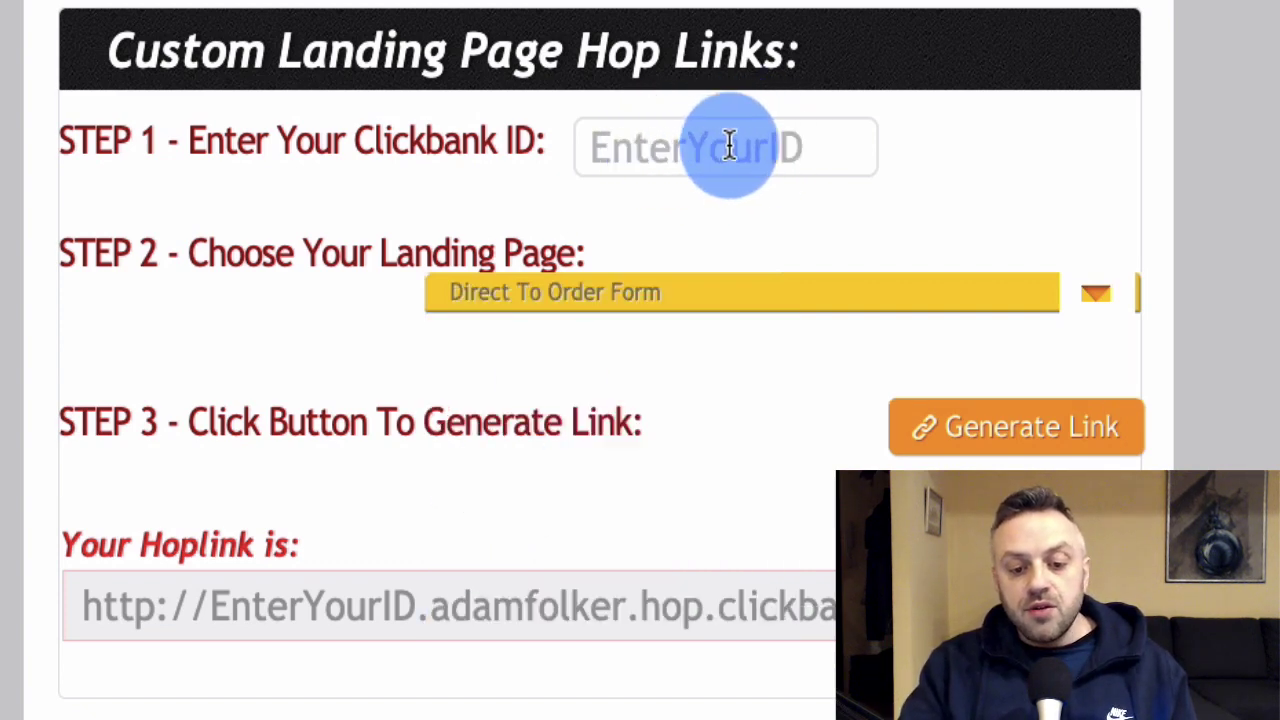
# Set the hop link's landing page to Home Page and look over the matching sales page.
pyautogui.click(614, 298)
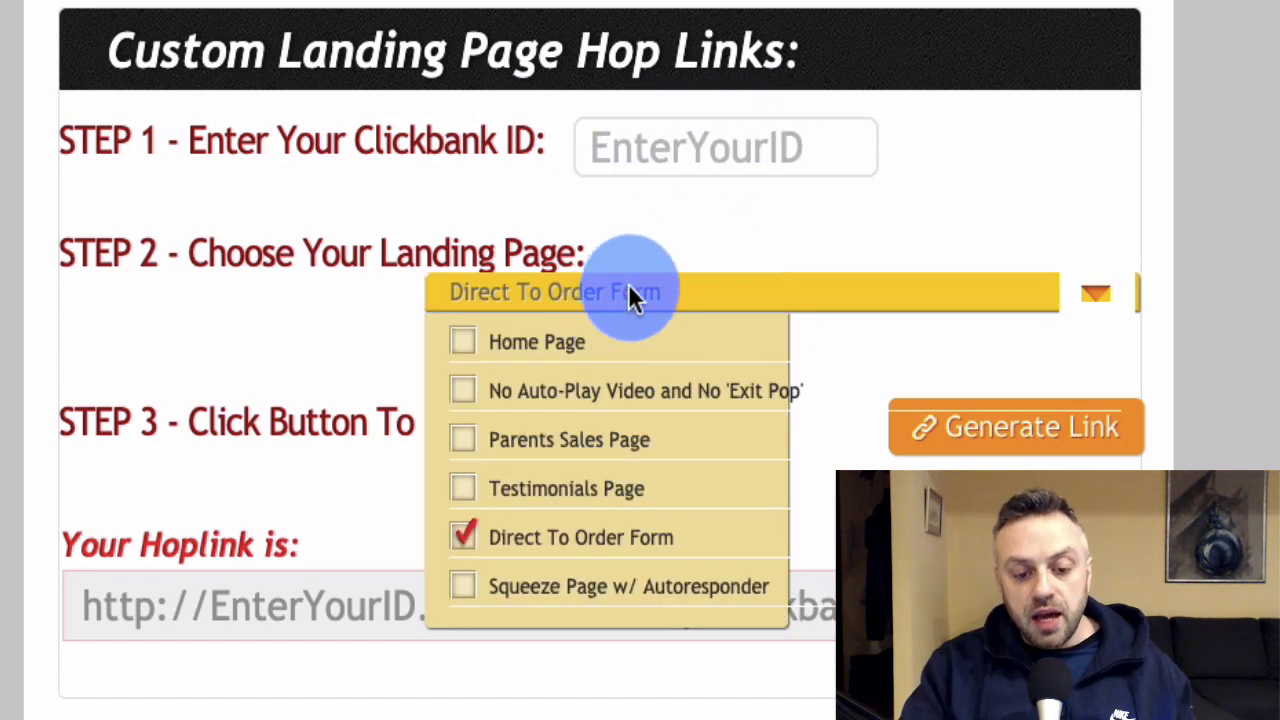
pyautogui.click(297, 283)
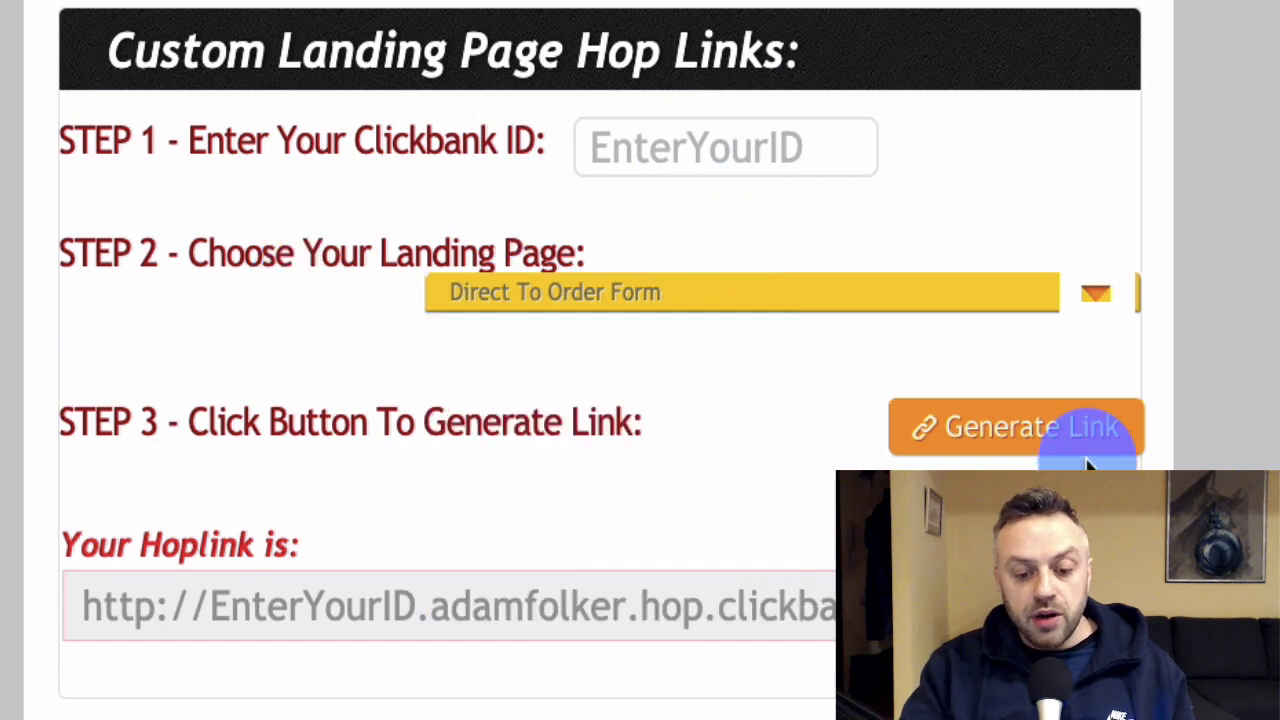
pyautogui.click(632, 290)
pyautogui.click(466, 340)
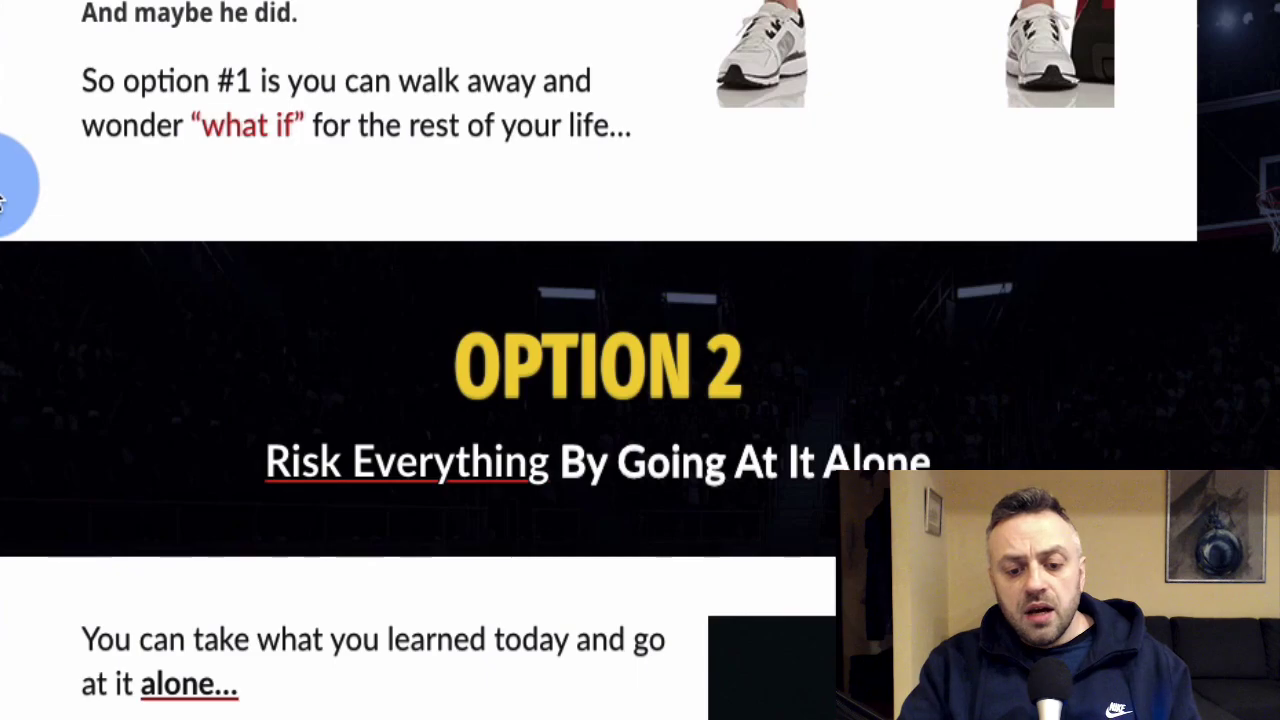
pyautogui.scroll(20, 2, 203)
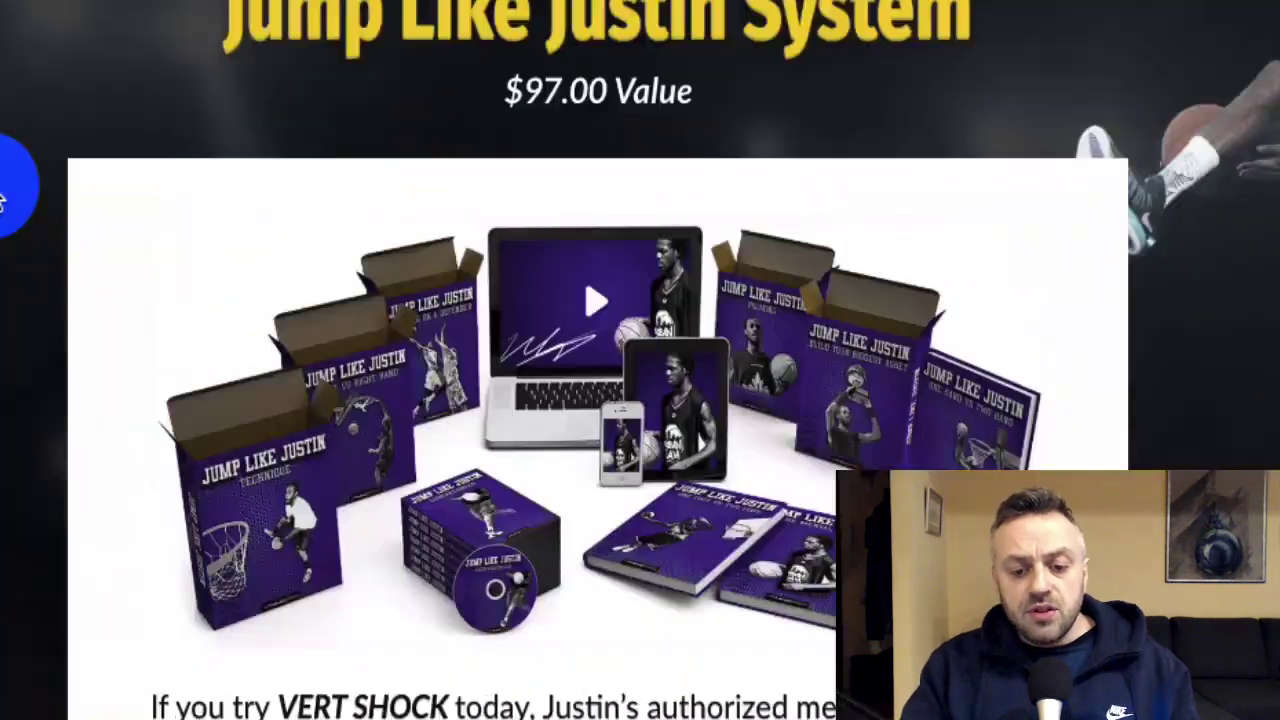
pyautogui.scroll(15, 2, 203)
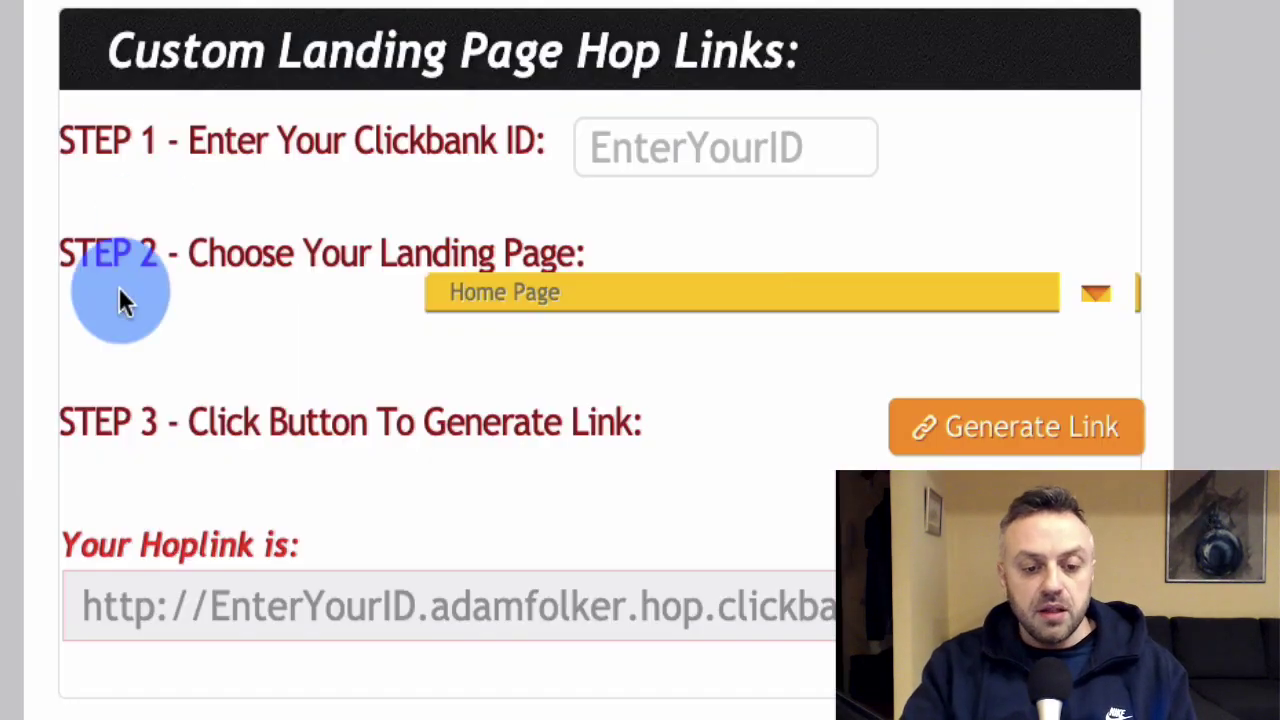
# Survey Vert Shock's affiliate resources, from the email swipes and text links to the banners and product images.
pyautogui.scroll(20, 119, 302)
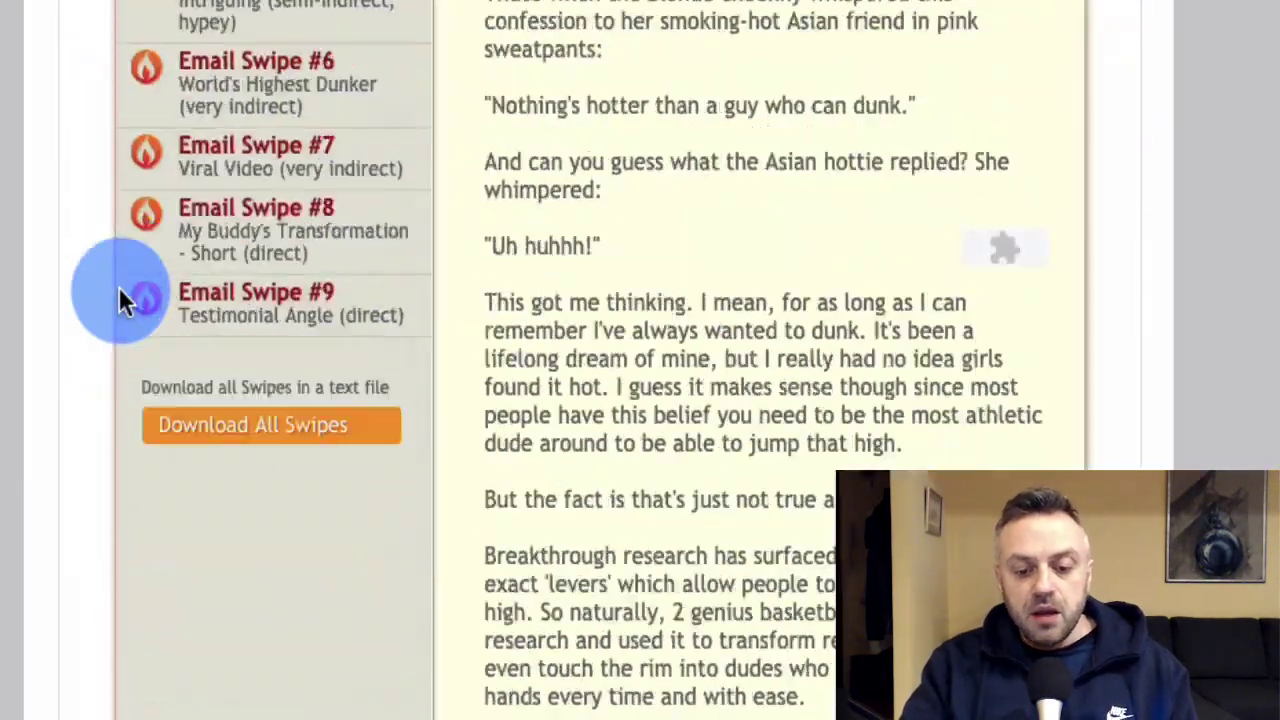
pyautogui.scroll(-3, 122, 298)
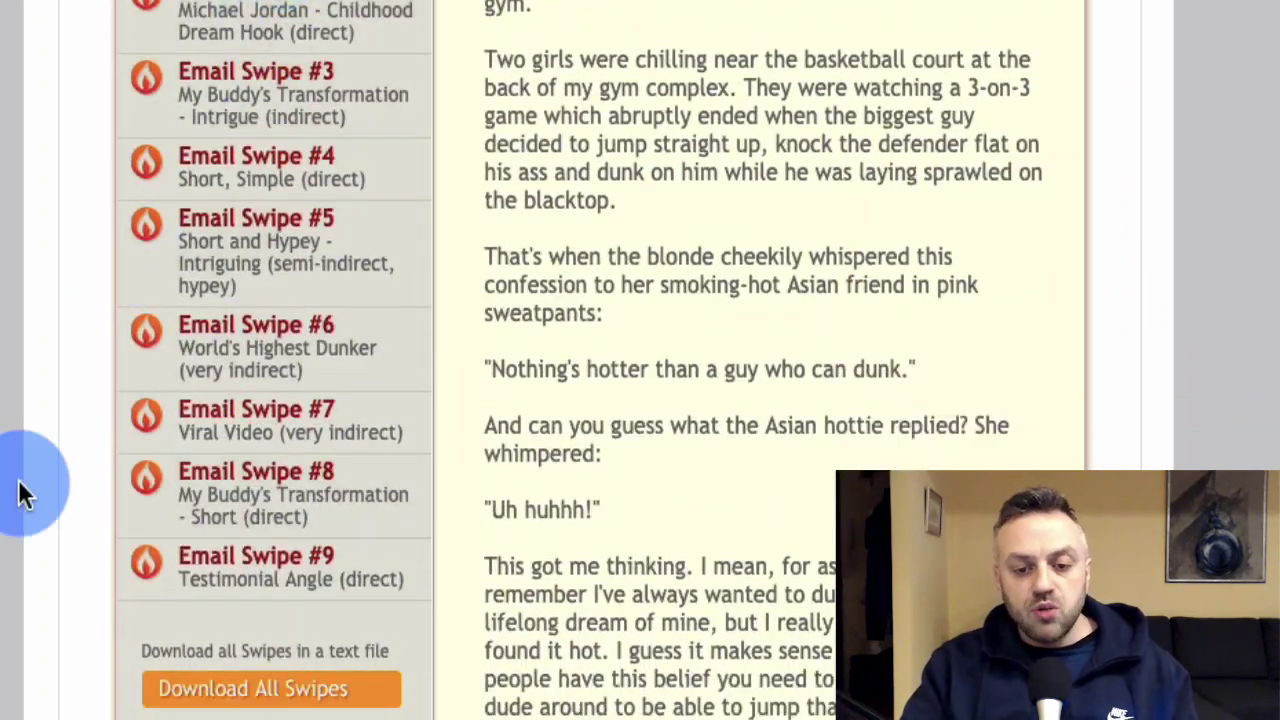
pyautogui.scroll(-15, 17, 491)
pyautogui.scroll(-10, 198, 236)
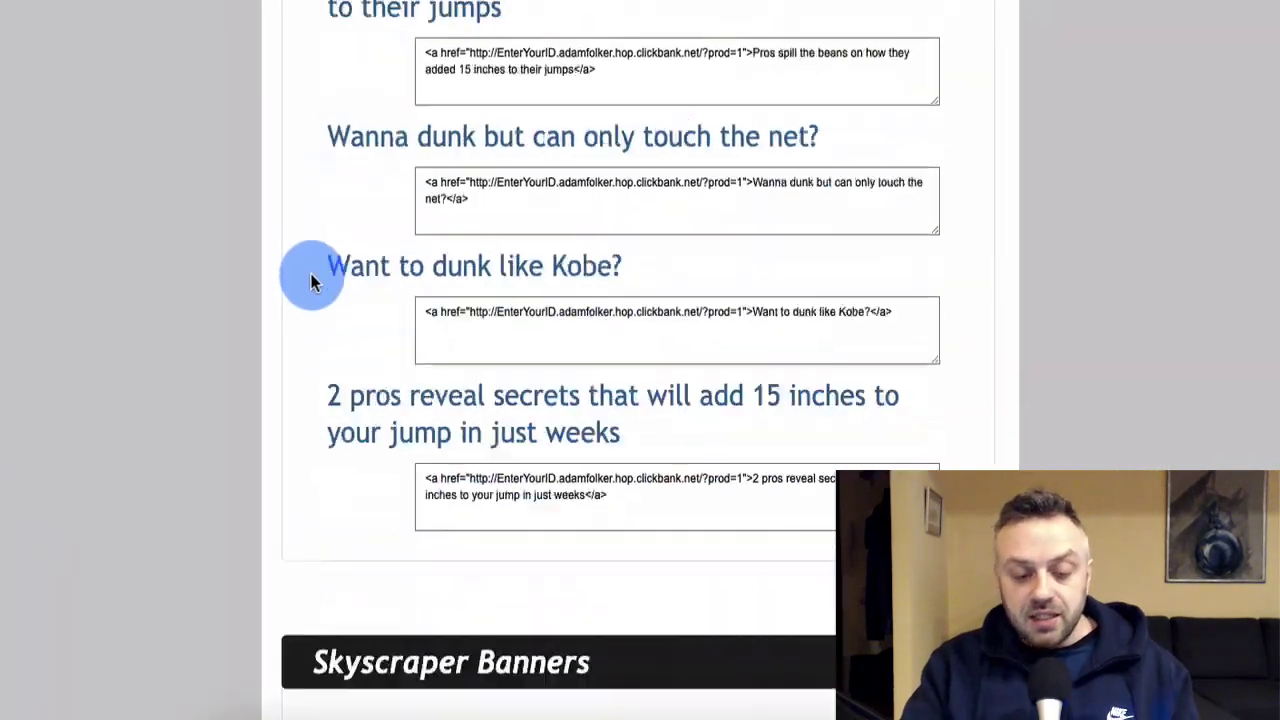
pyautogui.scroll(-4, 206, 263)
pyautogui.scroll(-15, 314, 304)
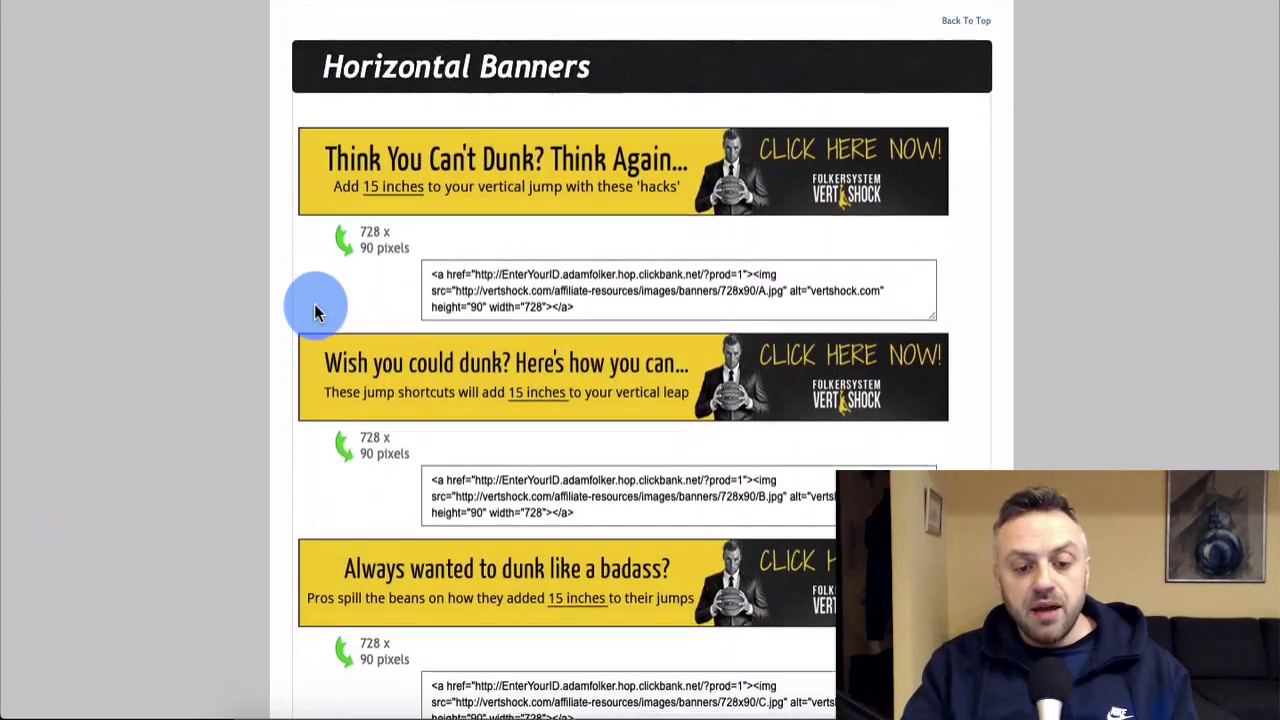
pyautogui.scroll(-5, 314, 304)
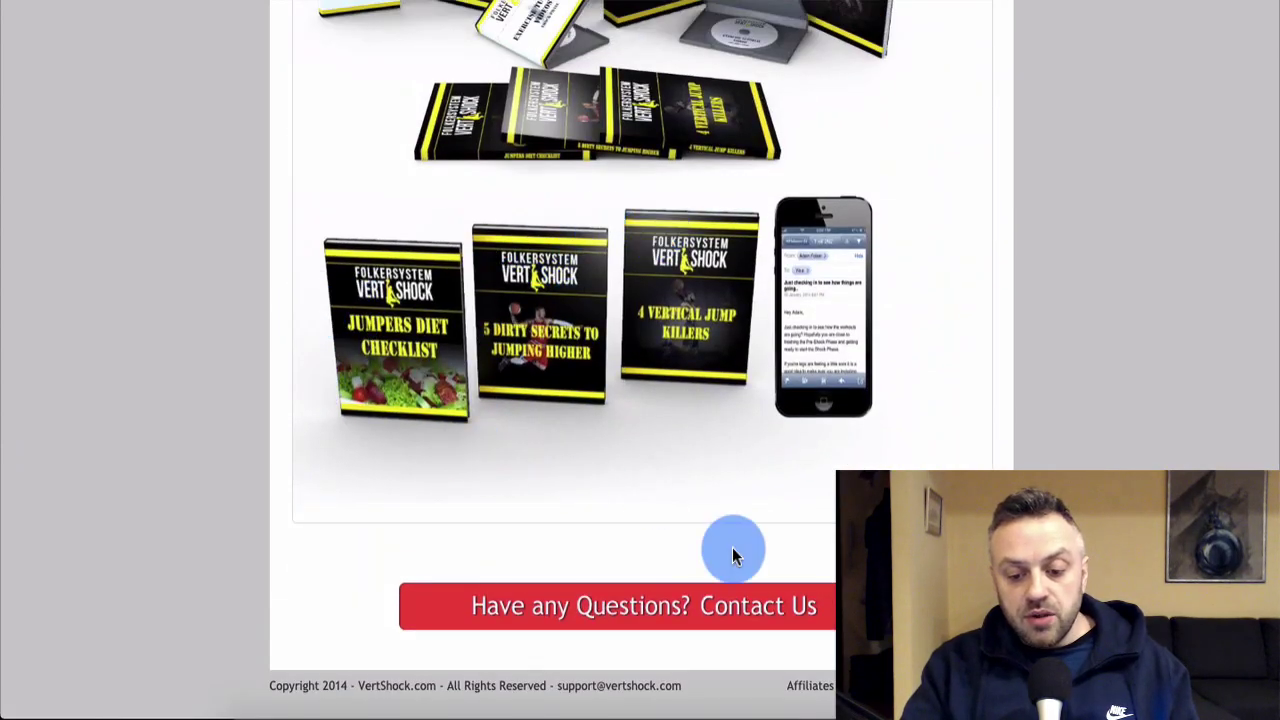
pyautogui.scroll(20, 572, 377)
pyautogui.scroll(20, 572, 380)
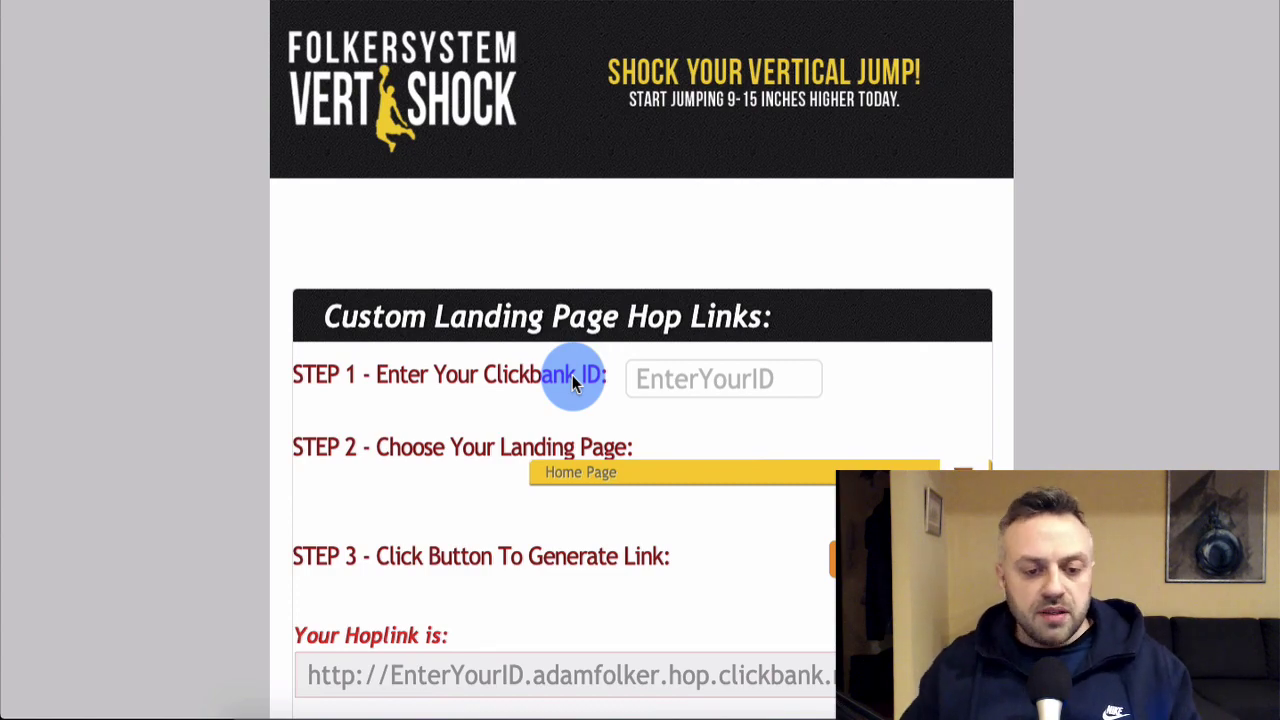
# Re-examine the email swipes, the ready-made text link codes and the horizontal banner codes on the affiliate resources page.
pyautogui.scroll(-8, 300, 449)
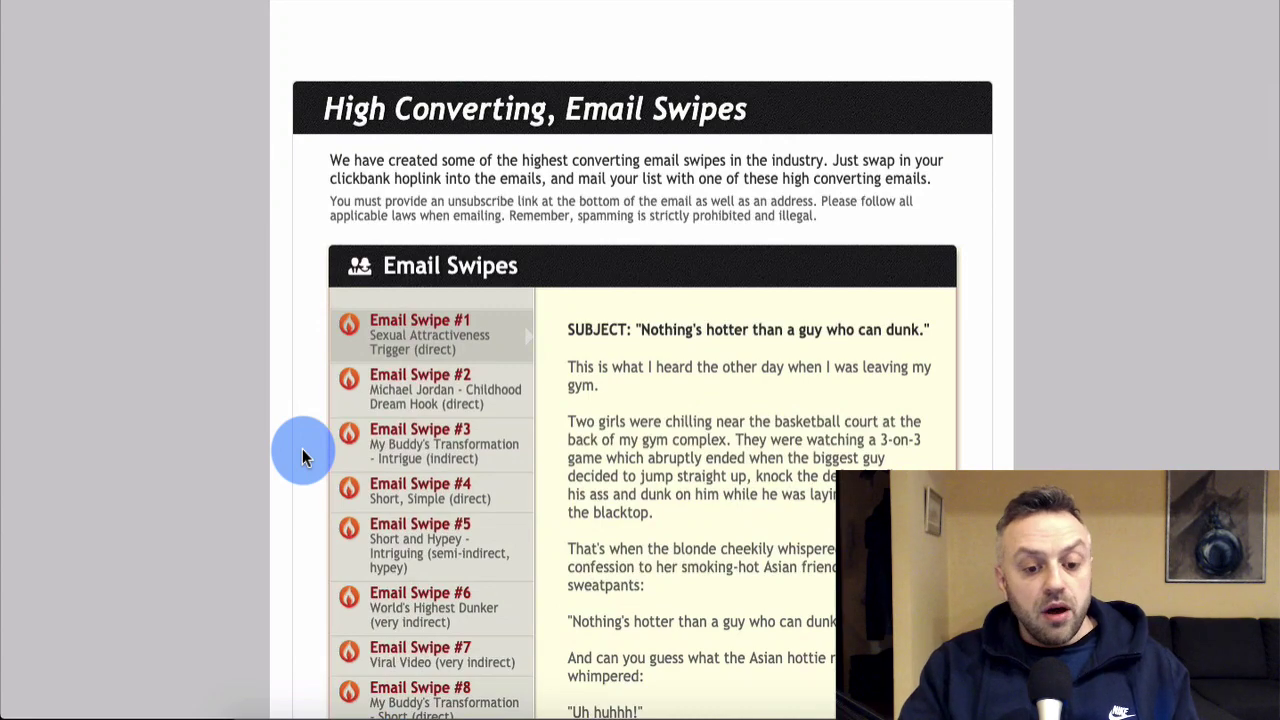
pyautogui.scroll(-5, 305, 457)
pyautogui.scroll(4, 305, 457)
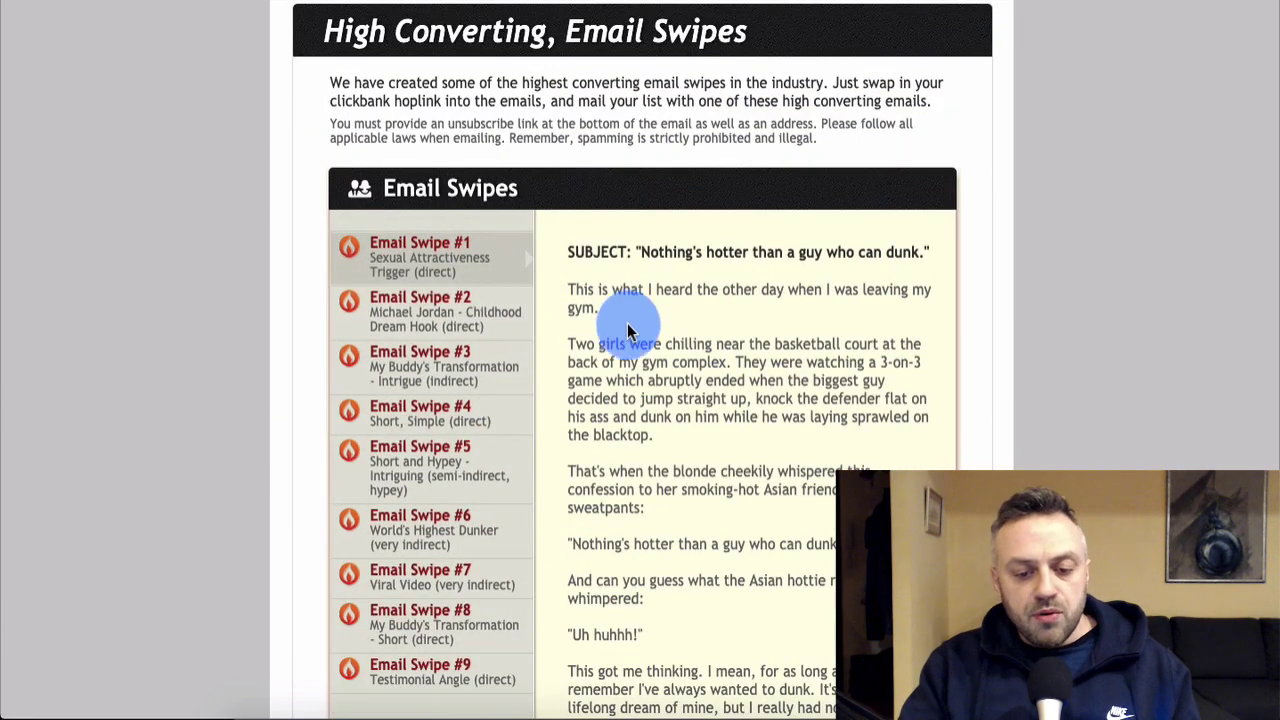
pyautogui.scroll(-10, 623, 329)
pyautogui.scroll(-5, 623, 338)
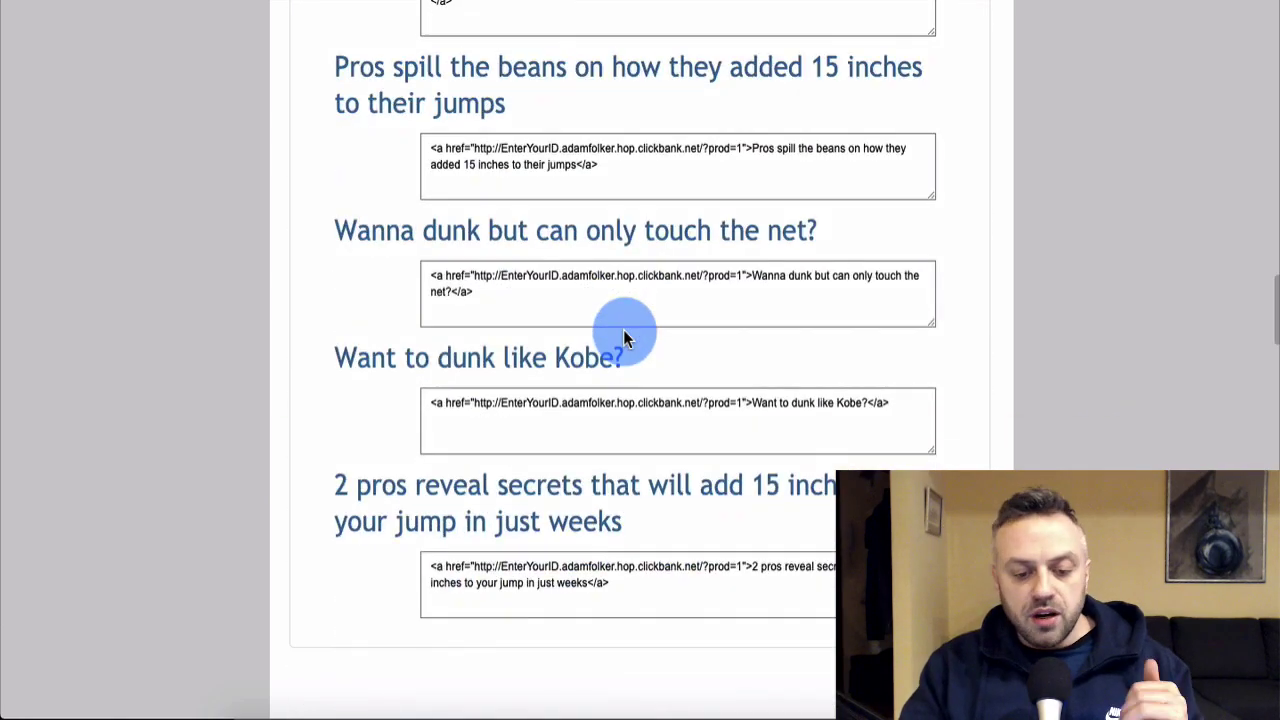
pyautogui.scroll(-6, 623, 338)
pyautogui.scroll(-10, 626, 341)
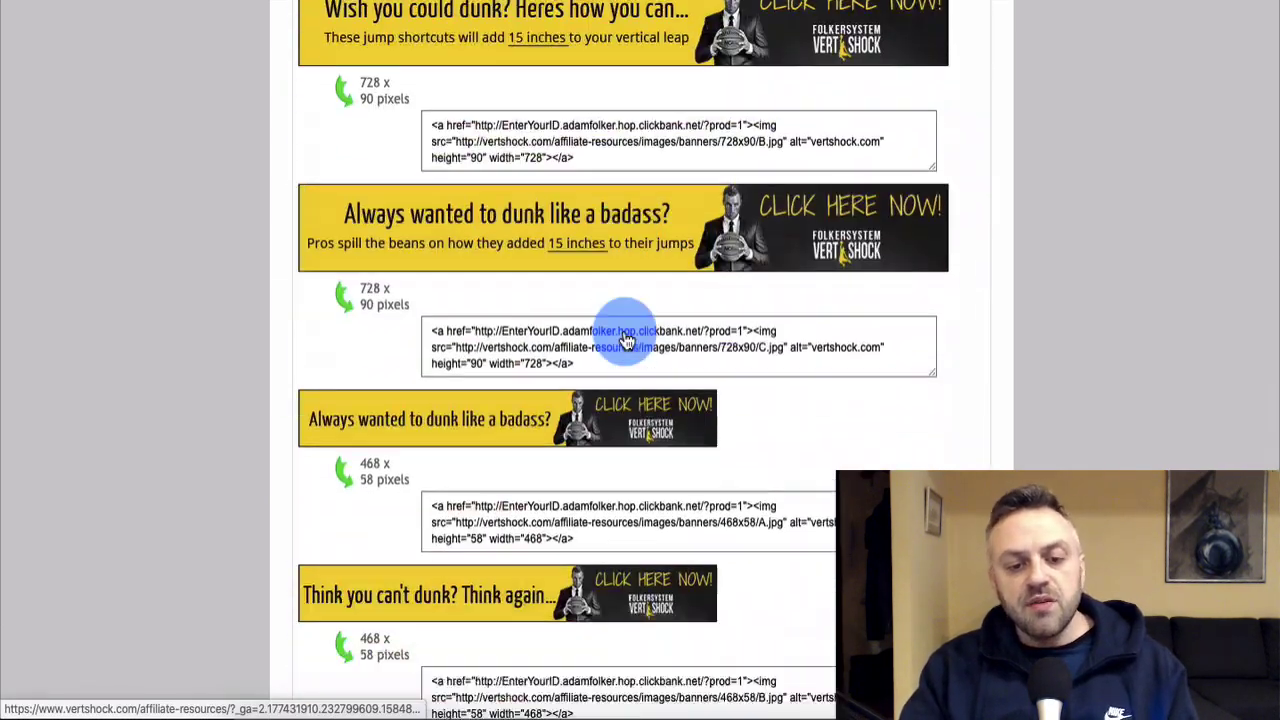
pyautogui.scroll(3, 624, 331)
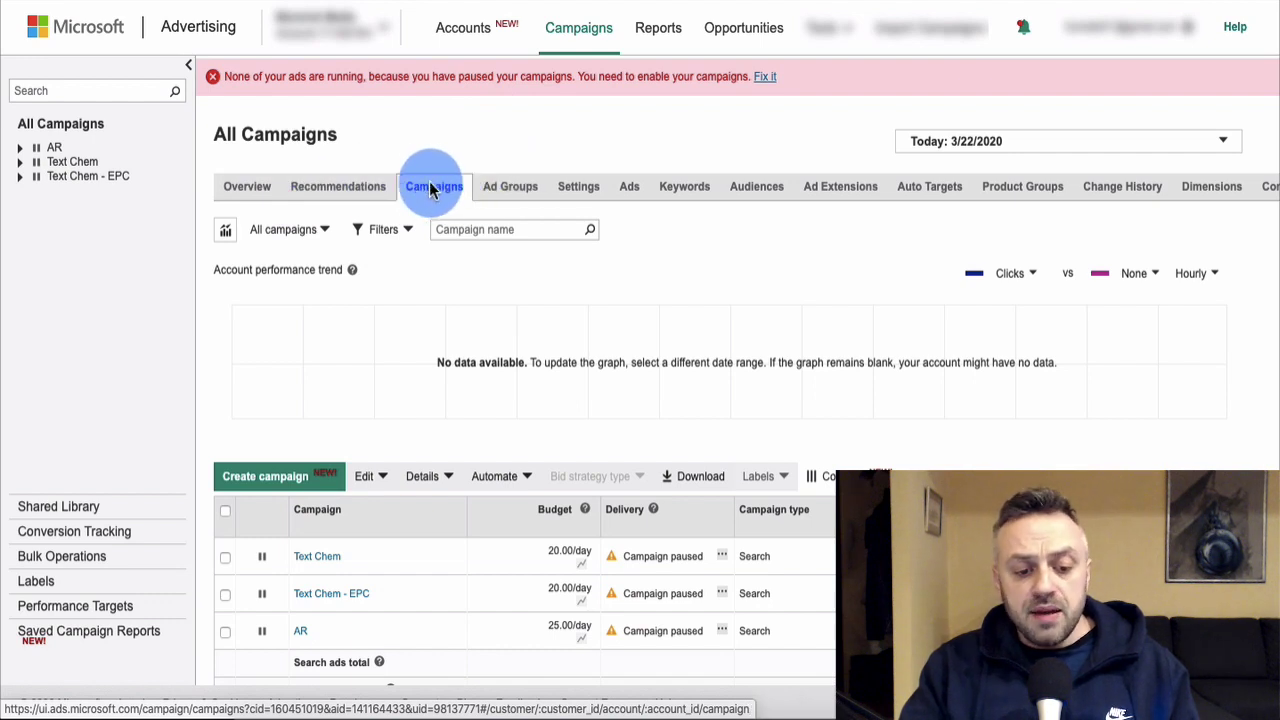
# In Microsoft Advertising, create a campaign with the goal "Visits to my website" and name it C1.
pyautogui.click(272, 484)
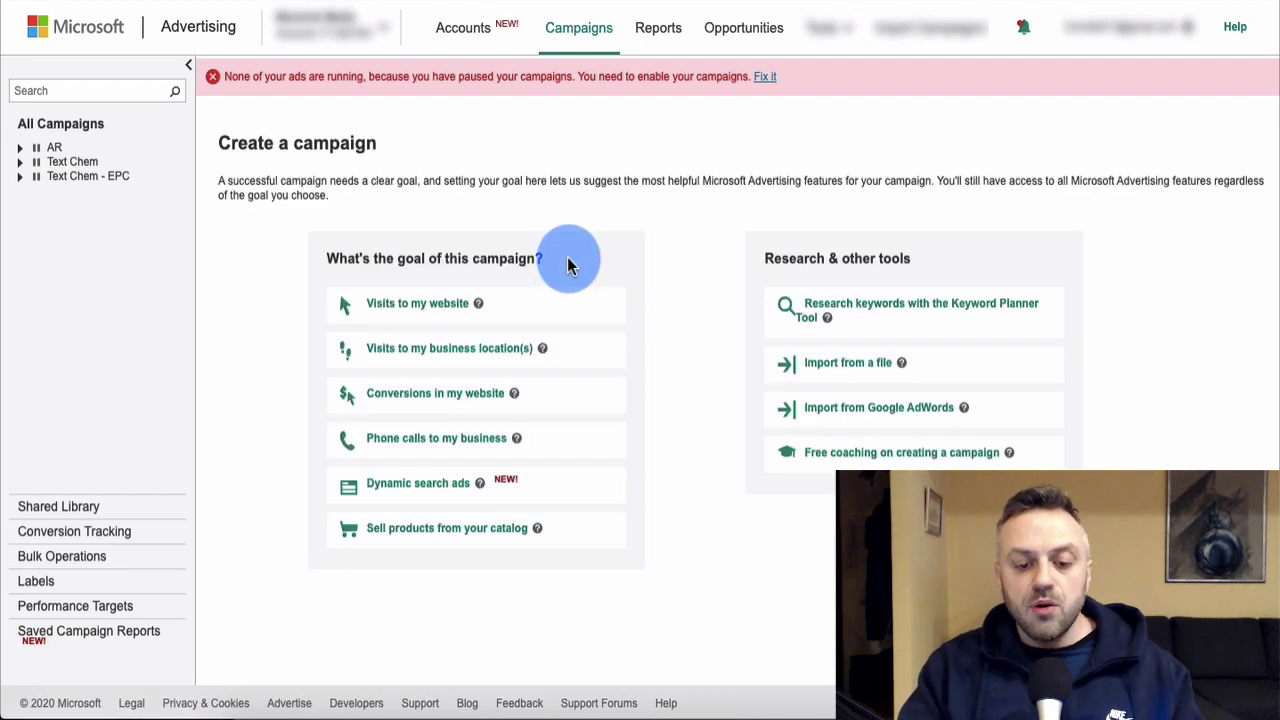
pyautogui.click(424, 308)
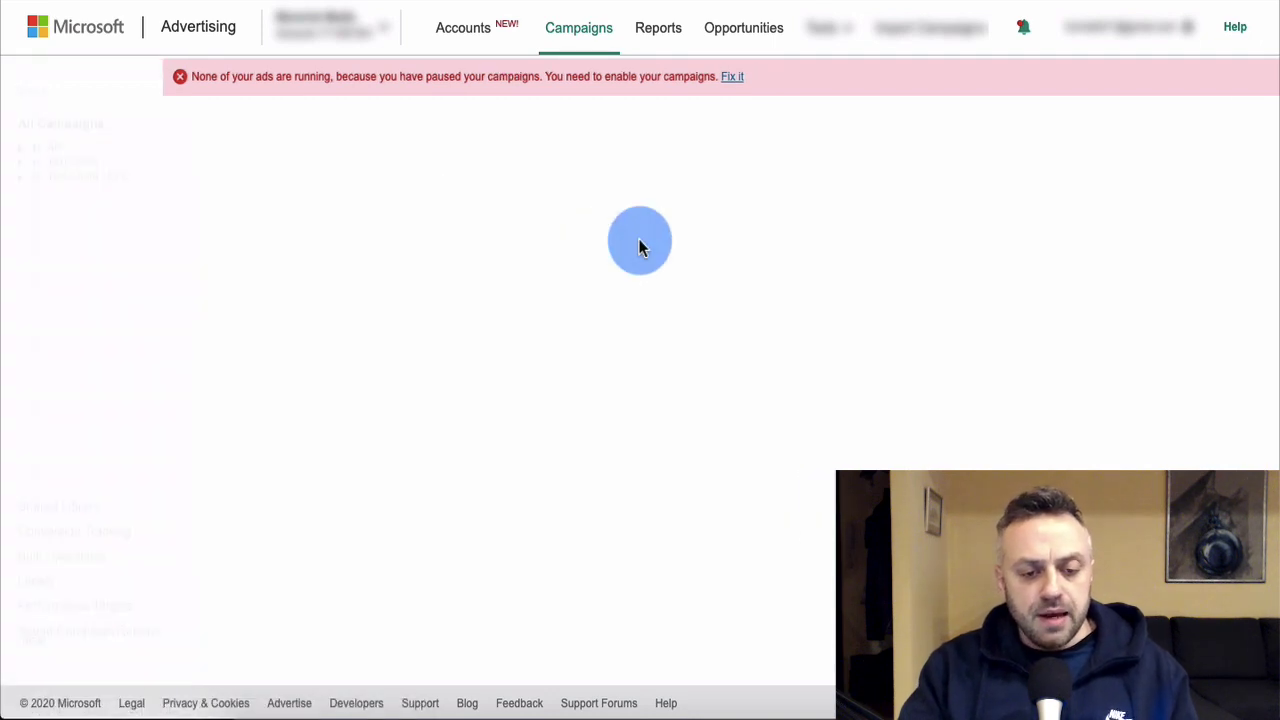
pyautogui.click(270, 245)
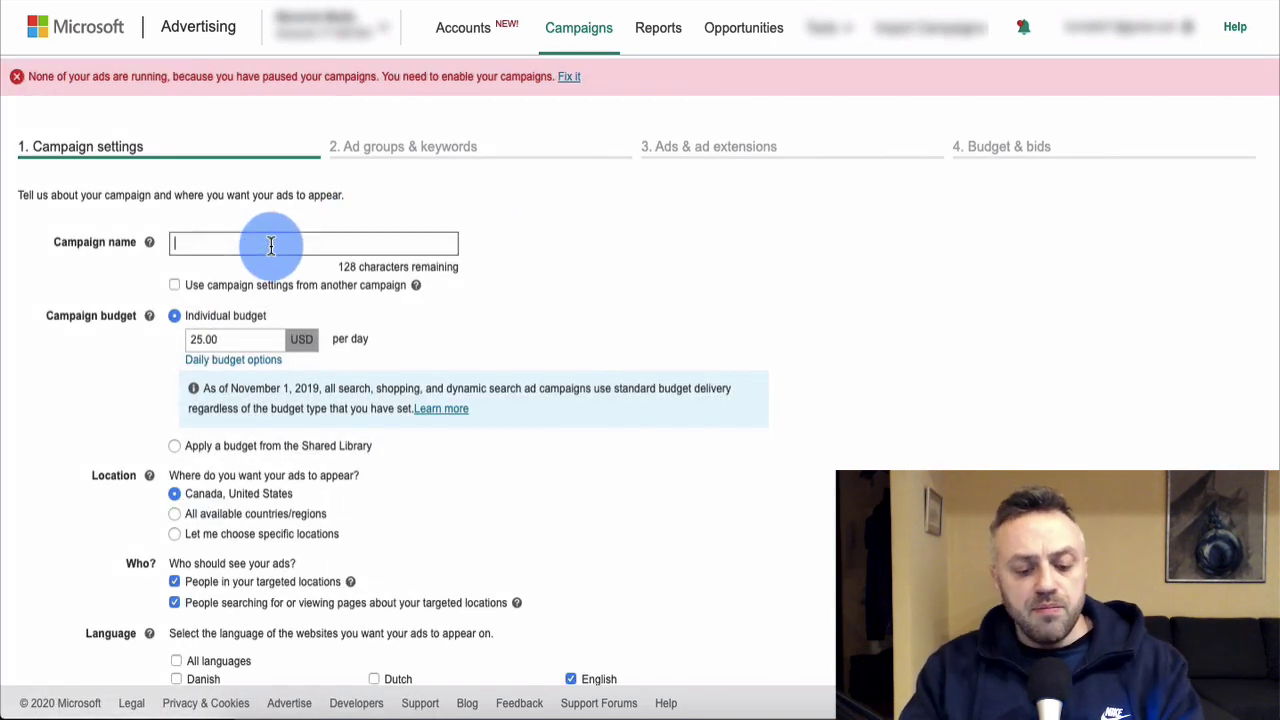
pyautogui.write('C1')
# Set the campaign's individual budget to 10 USD per day.
pyautogui.doubleClick(200, 339)
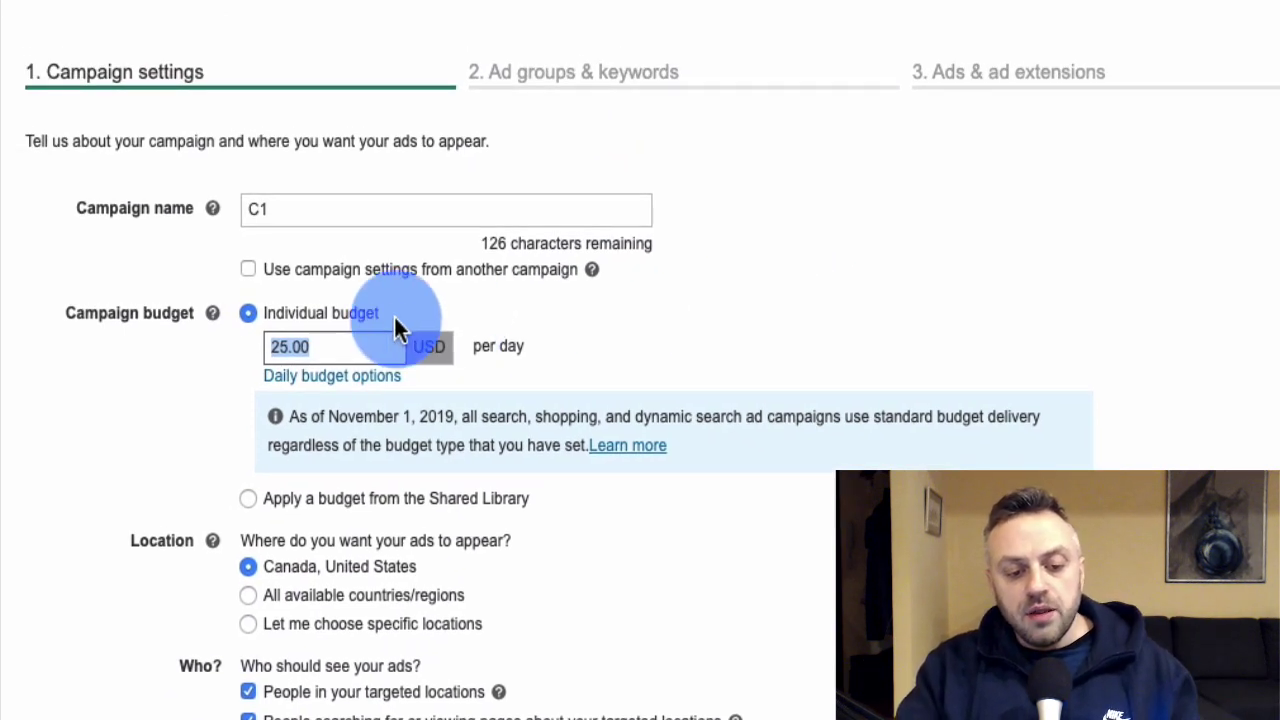
pyautogui.click(360, 348)
pyautogui.press('BackSpace')
pyautogui.press('BackSpace')
pyautogui.press('BackSpace')
pyautogui.press('BackSpace')
pyautogui.press('BackSpace')
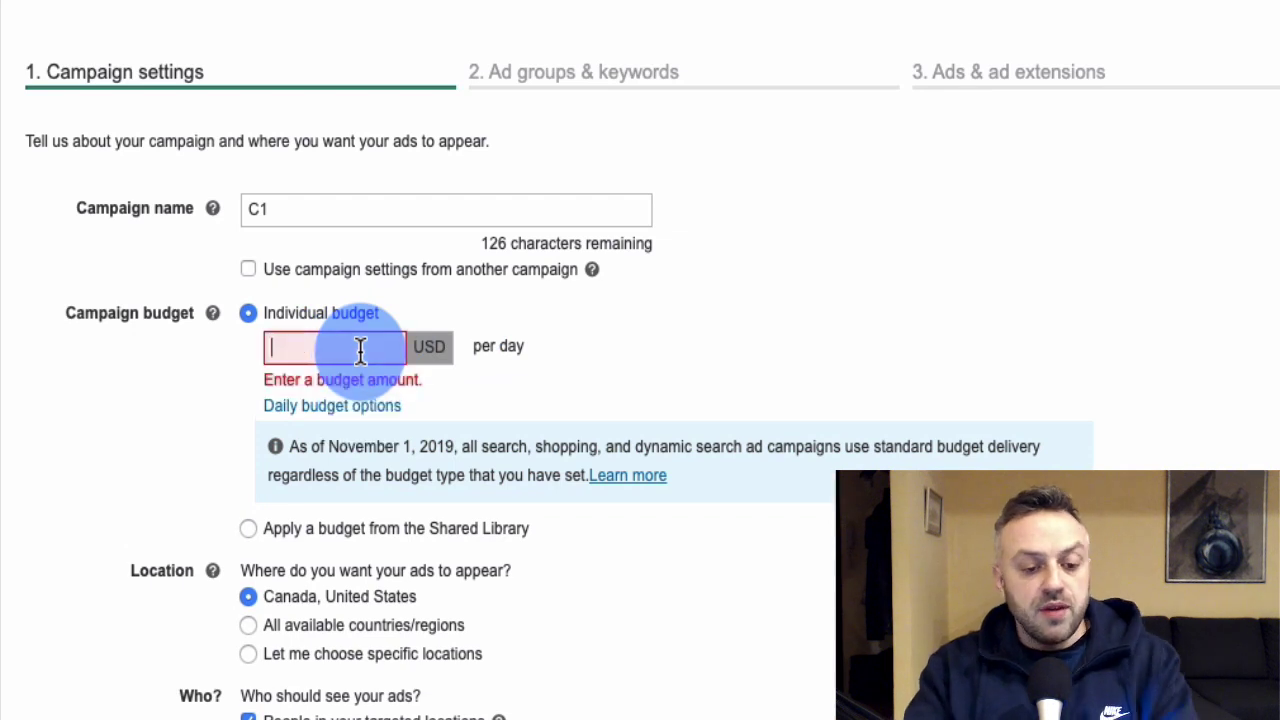
pyautogui.write('10')
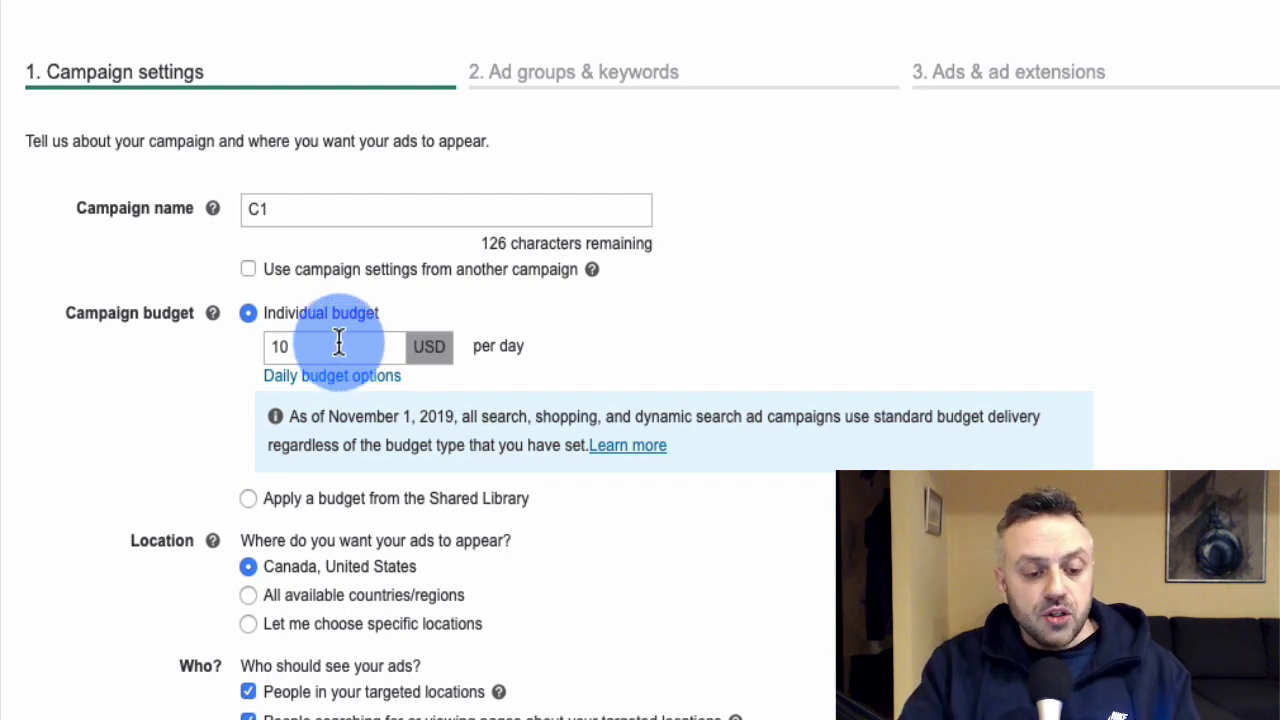
pyautogui.scroll(-2, 200, 450)
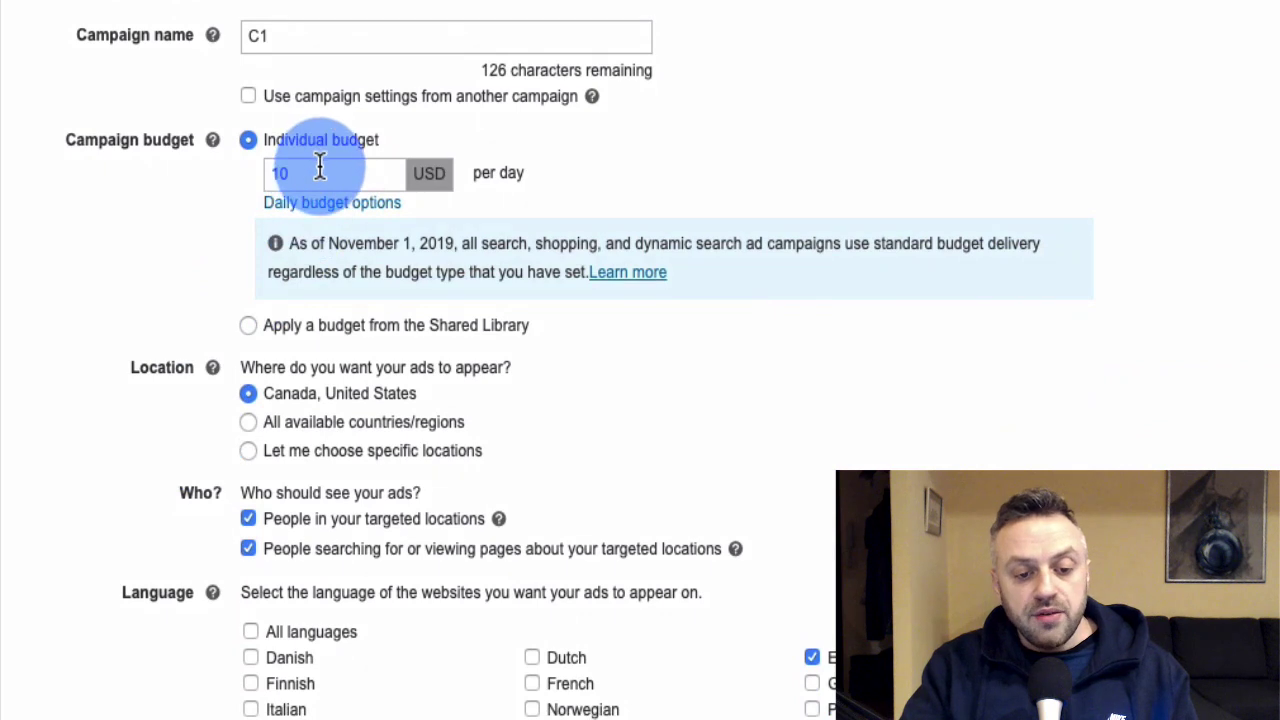
# Restrict the campaign's ad locations to a specific target, the United States as a country/region.
pyautogui.click(249, 452)
pyautogui.click(409, 506)
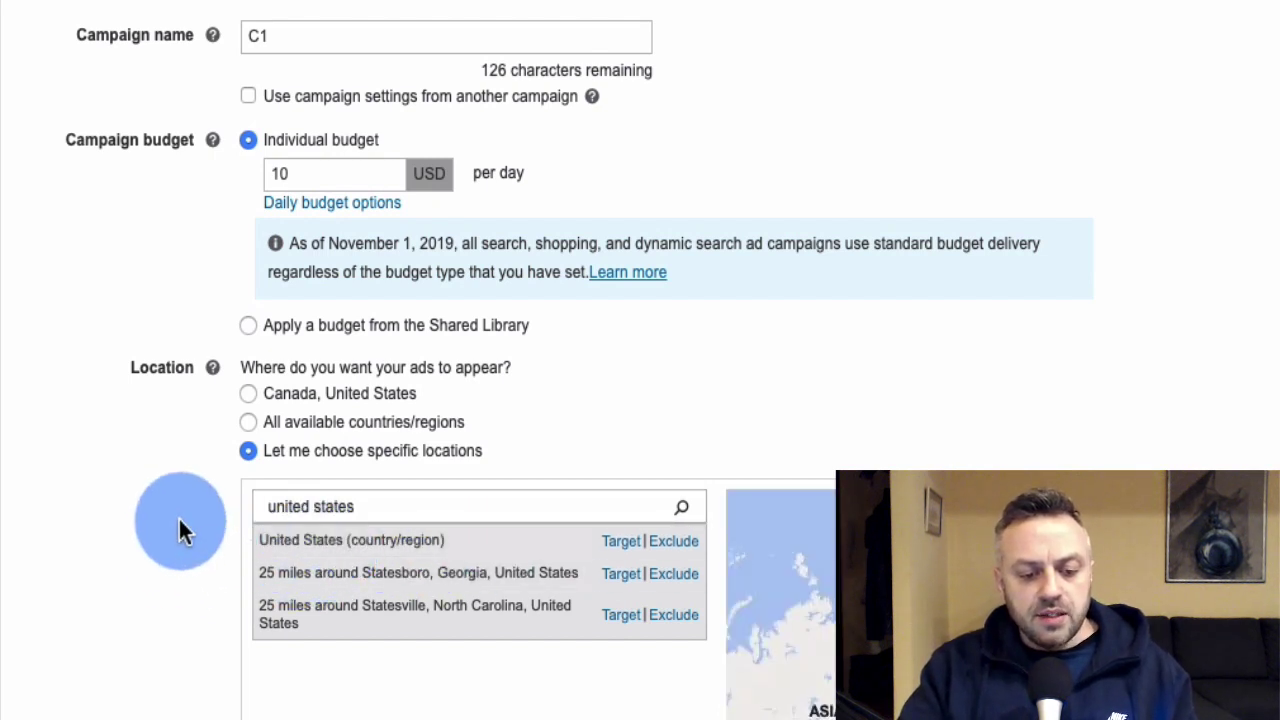
pyautogui.click(622, 544)
pyautogui.scroll(-1, 138, 550)
pyautogui.scroll(-1, 138, 550)
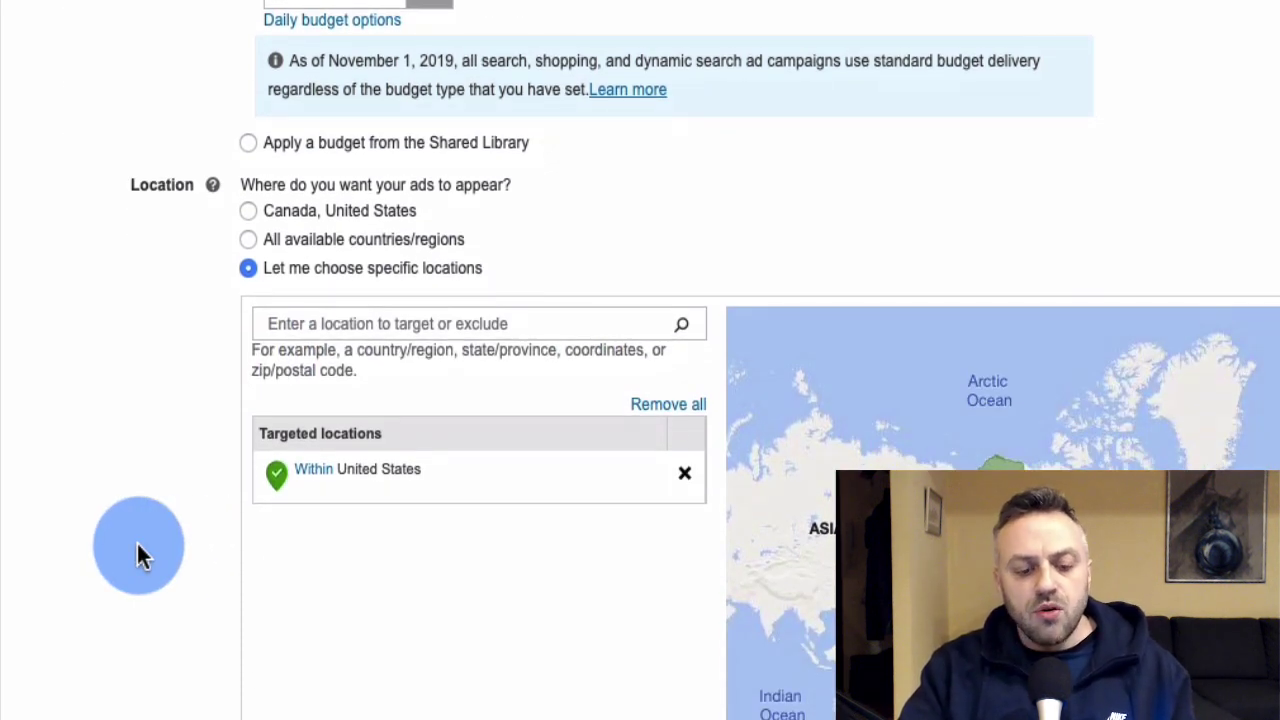
# Limit the audience to people in the targeted locations, keep English as the language, and continue to the ad groups and keywords stage.
pyautogui.scroll(-3, 136, 540)
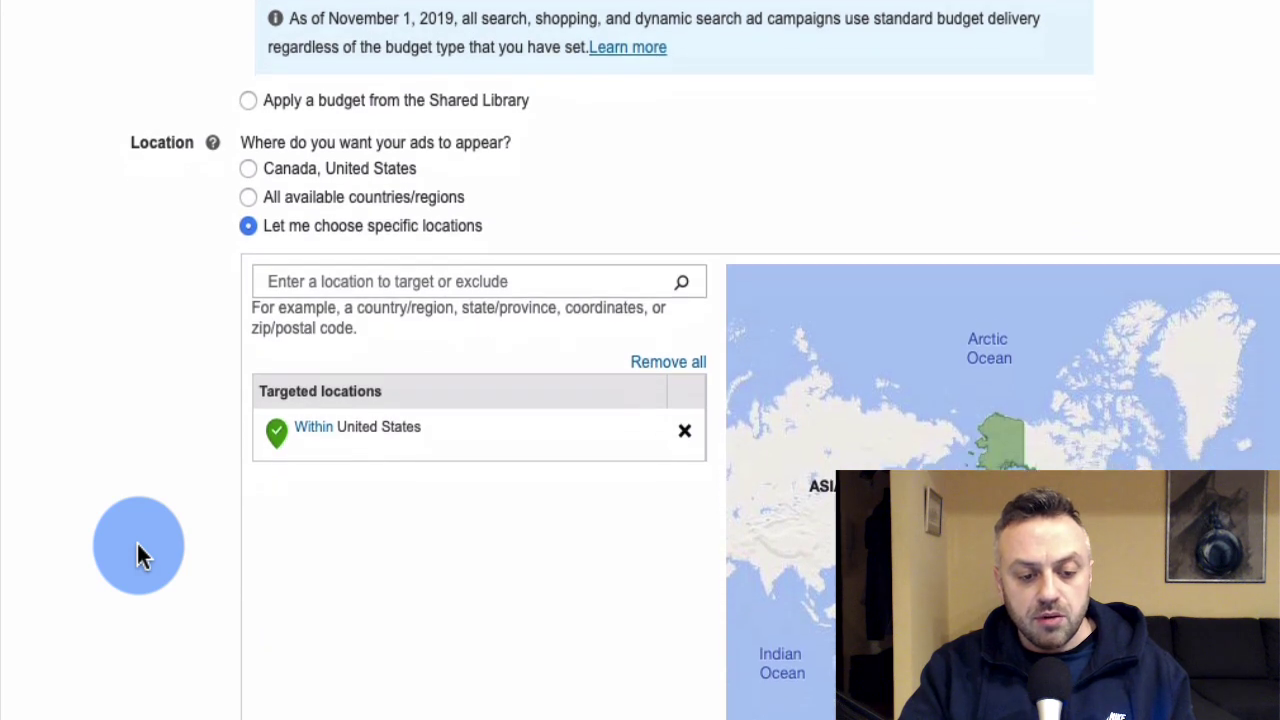
pyautogui.scroll(-4, 136, 540)
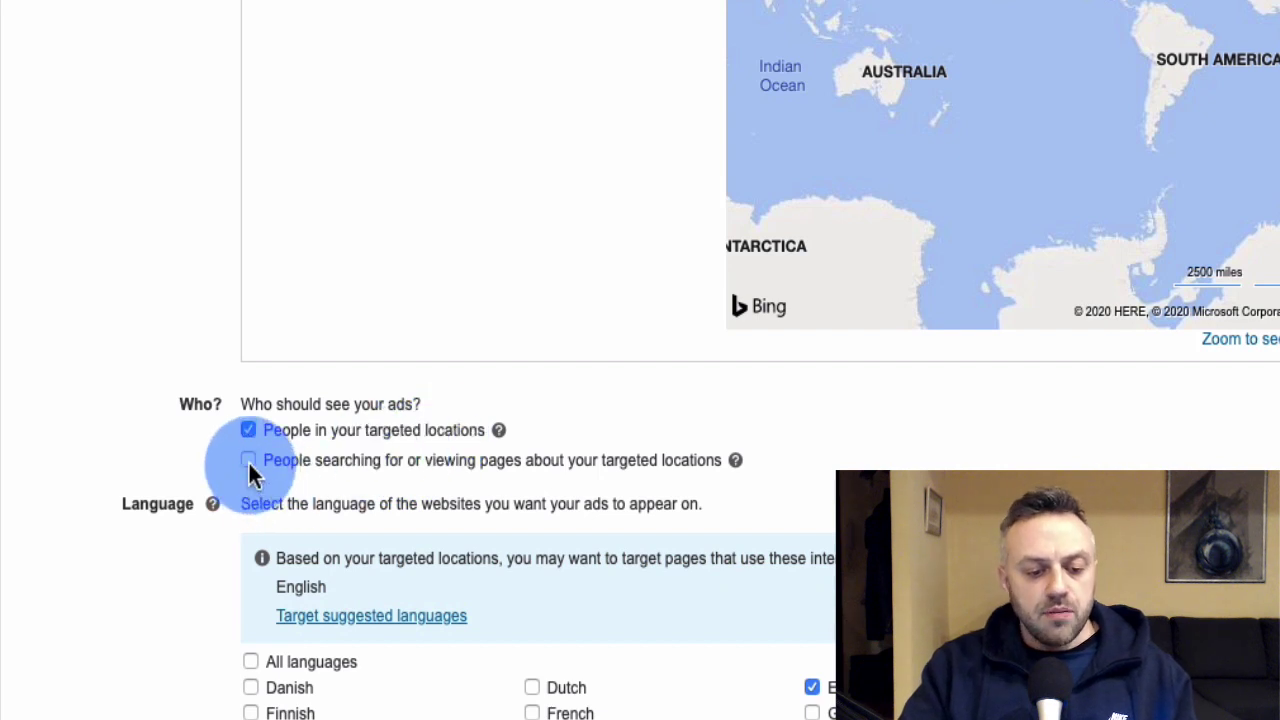
pyautogui.scroll(-1, 182, 655)
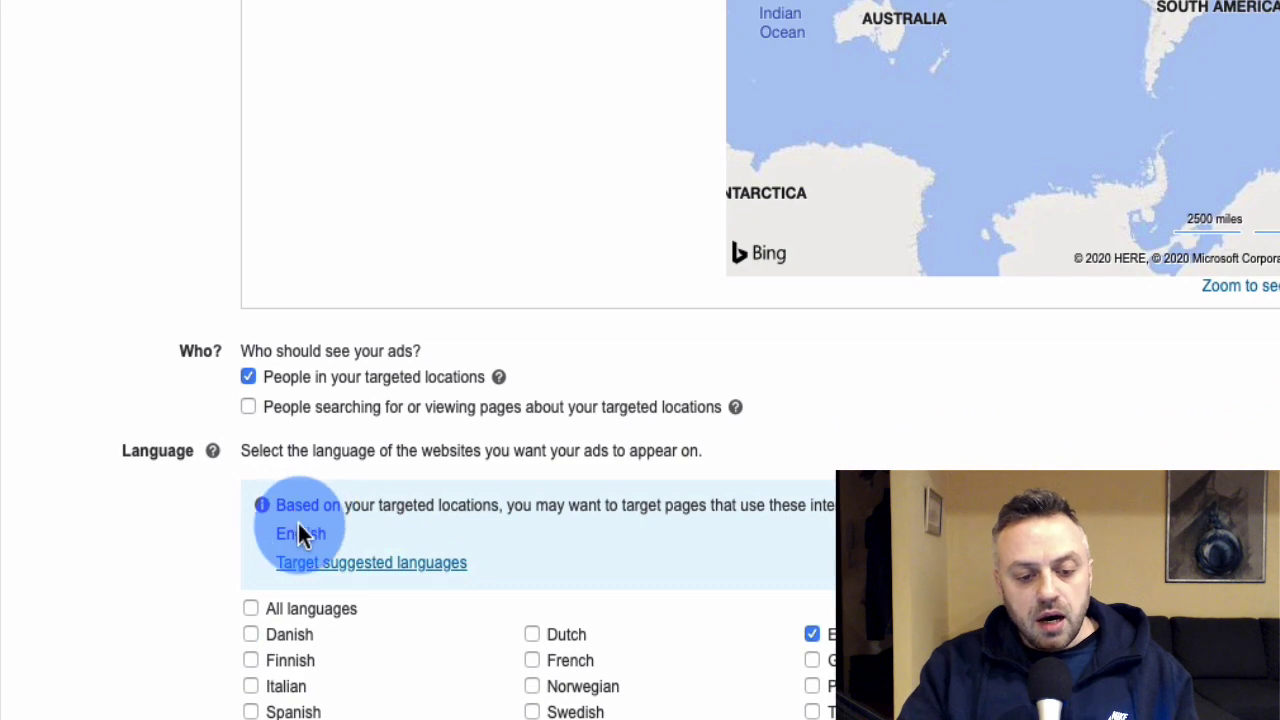
pyautogui.scroll(-1, 214, 623)
pyautogui.scroll(1, 214, 623)
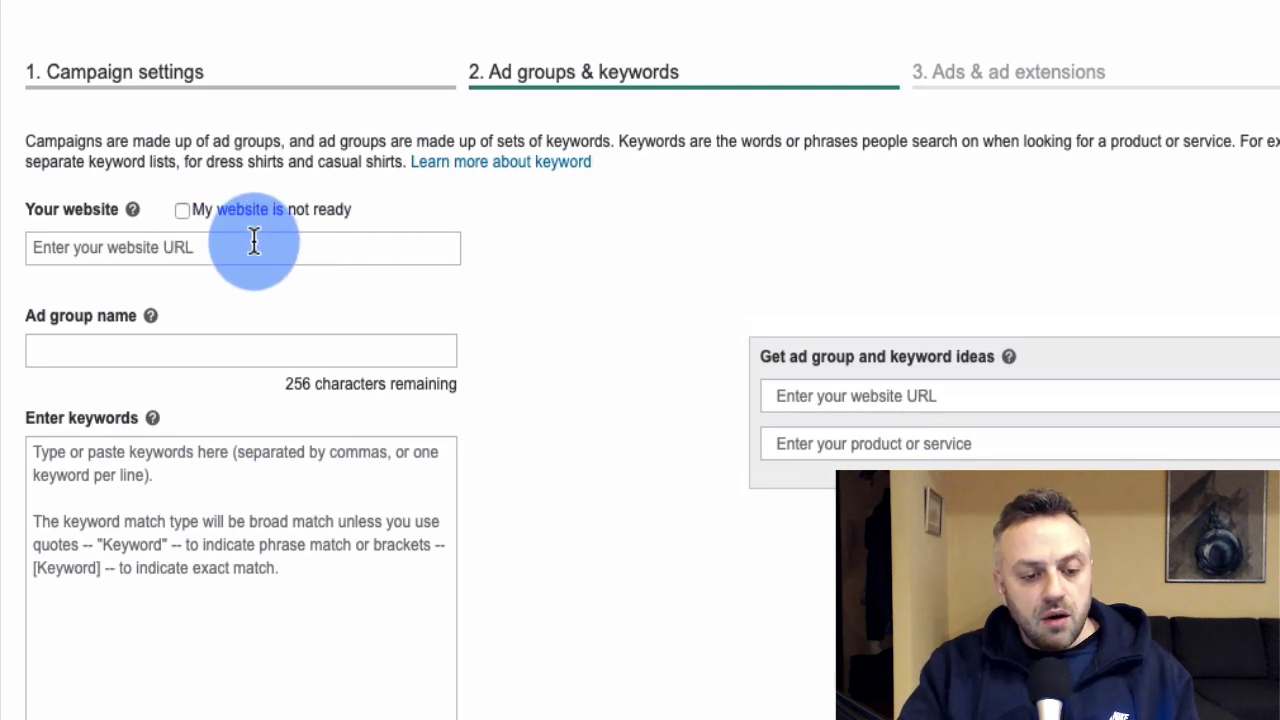
# Name the ad group AG1 and open its keyword list for entry.
pyautogui.click(184, 350)
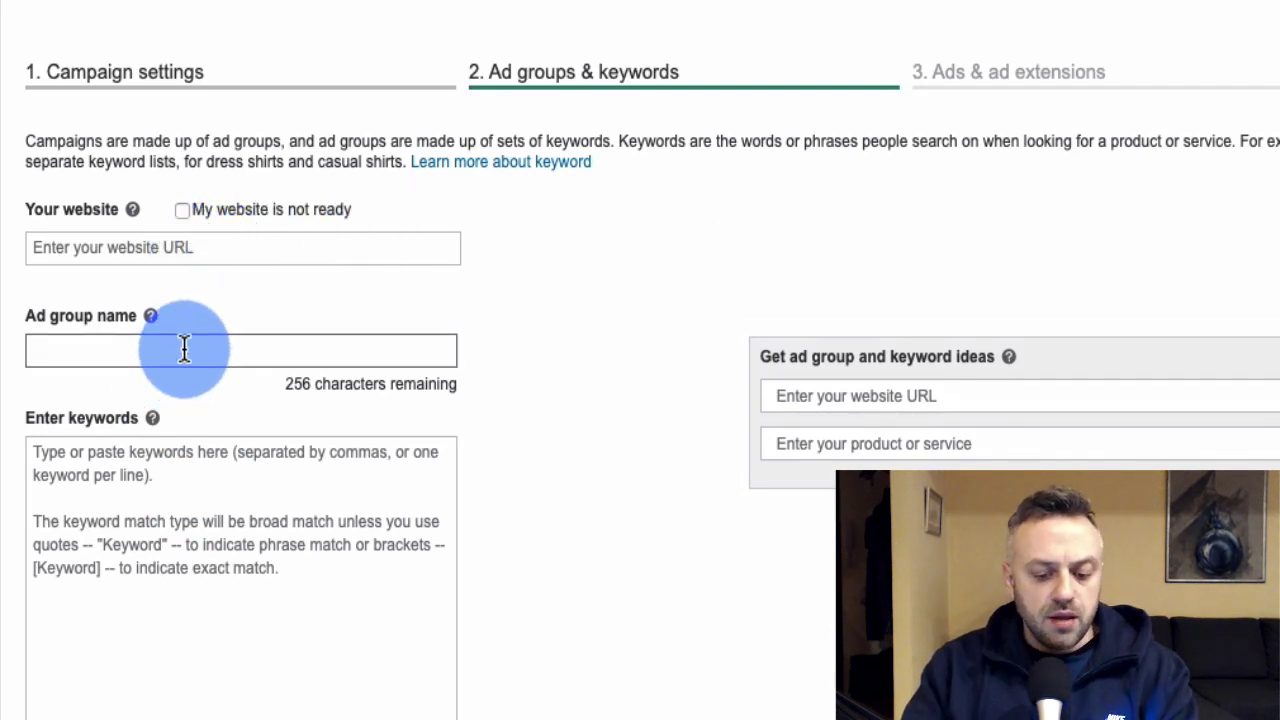
pyautogui.write('AG1')
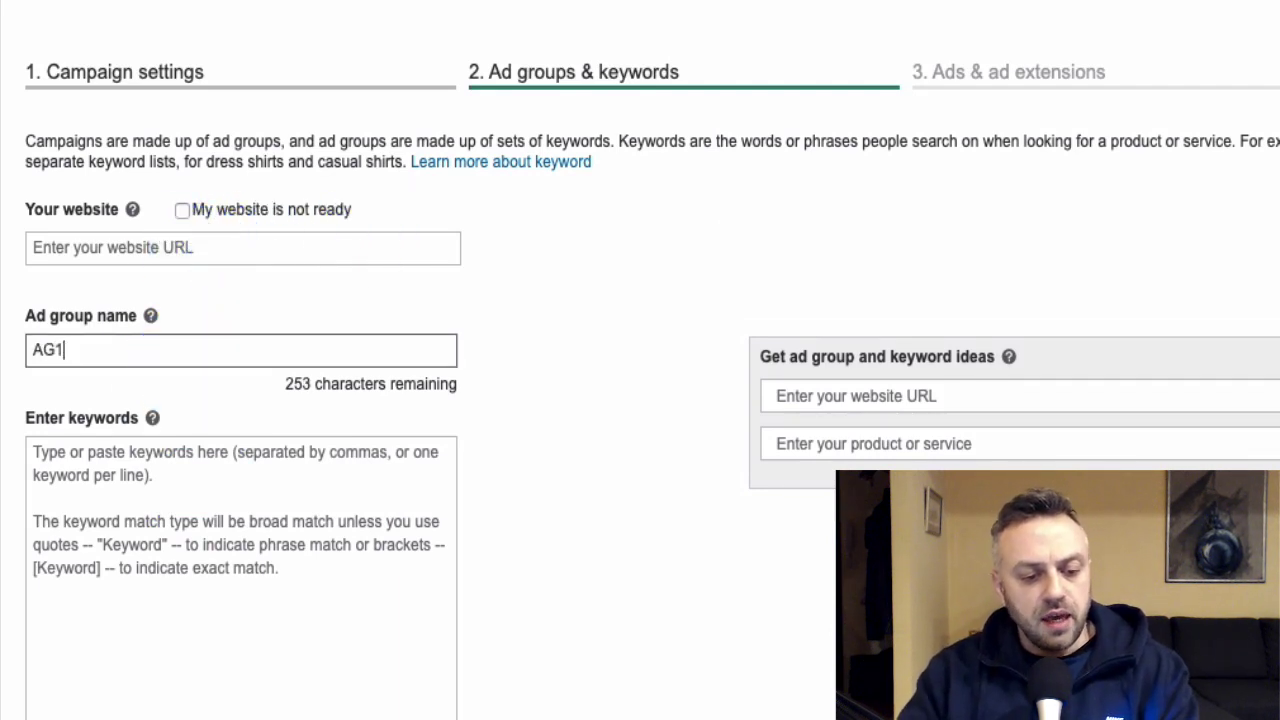
pyautogui.click(206, 500)
# Switch to the Vert Shock affiliate resources page and look through its horizontal banners, skyscraper banners and text links for keyword ideas.
pyautogui.scroll(-2, 608, 481)
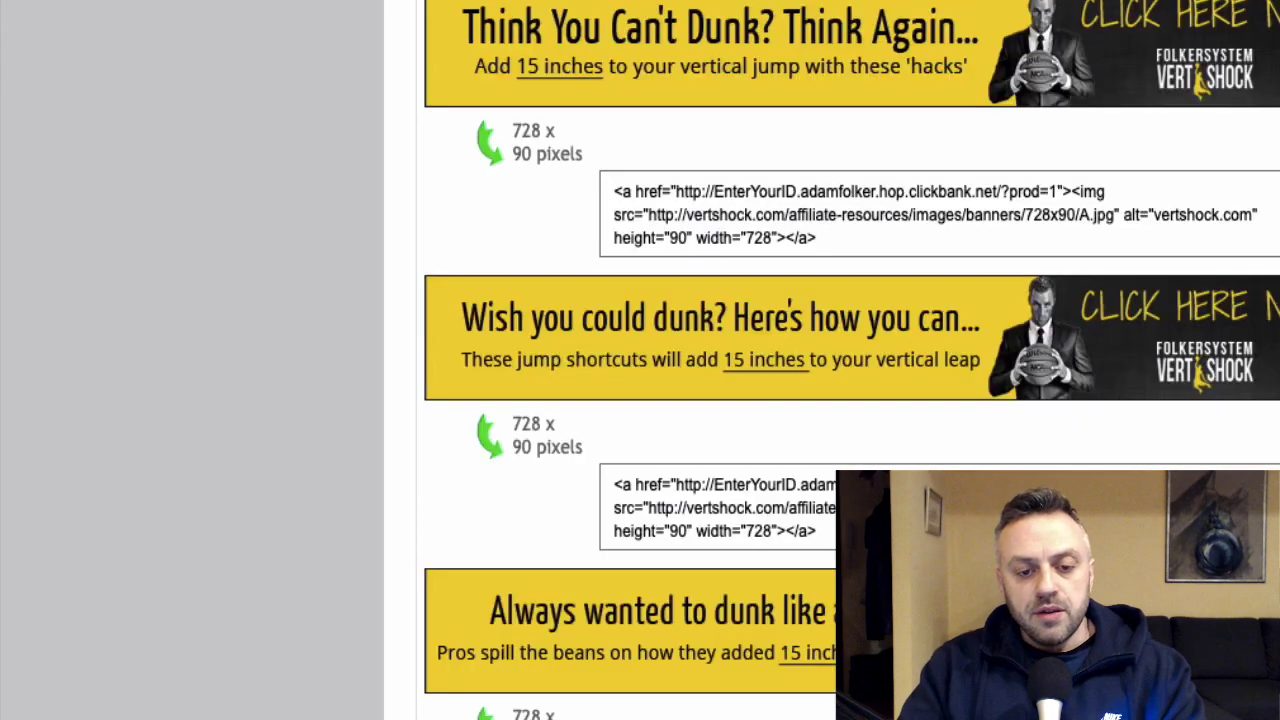
pyautogui.scroll(-3, 200, 332)
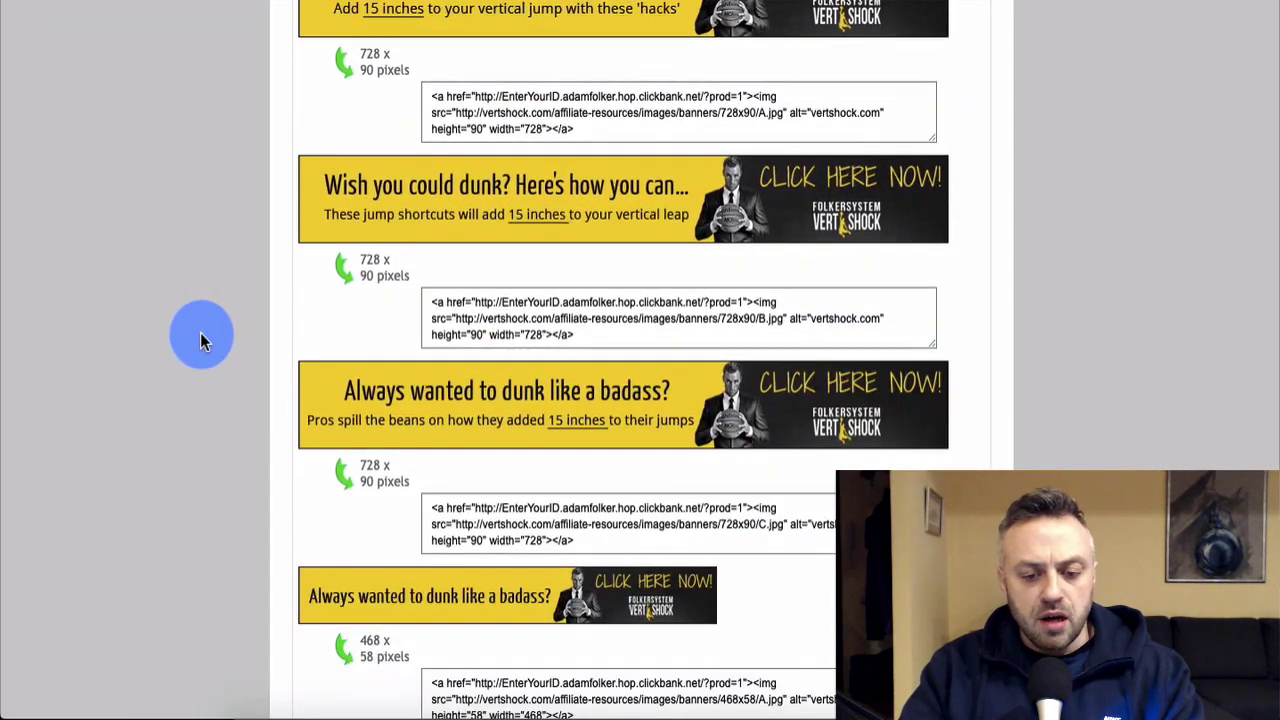
pyautogui.scroll(-15, 200, 332)
pyautogui.scroll(2, 200, 332)
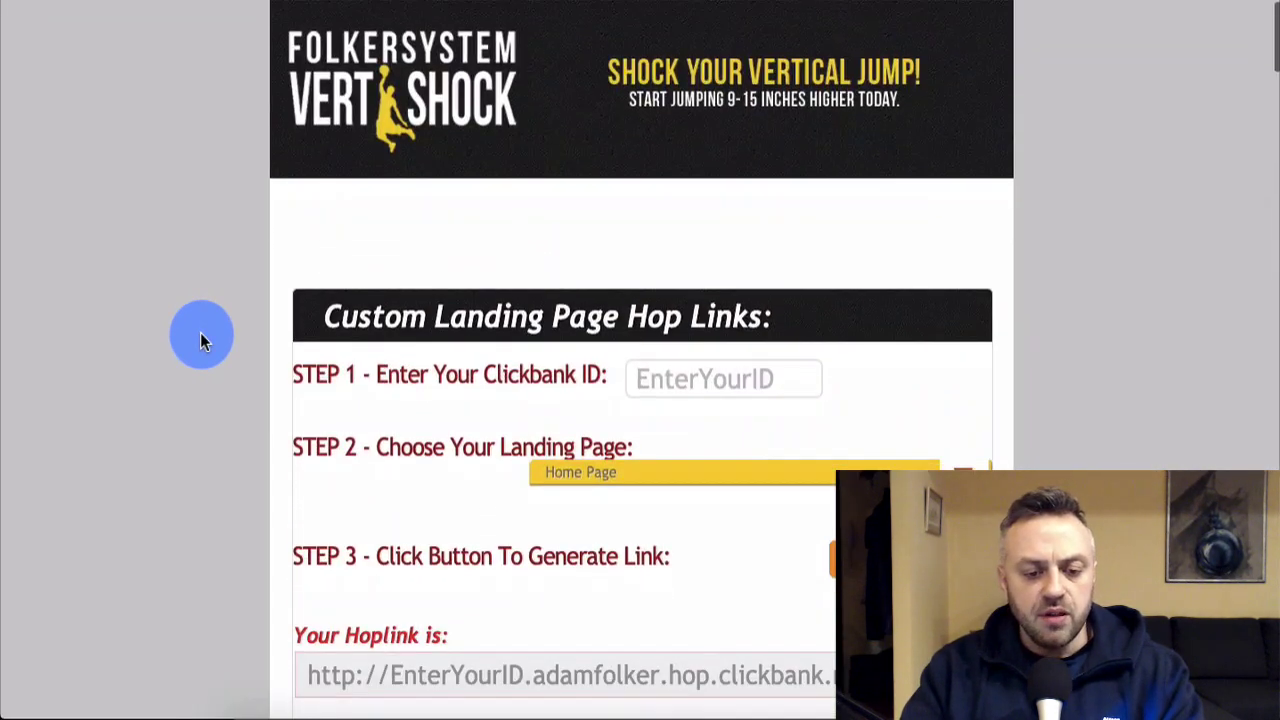
pyautogui.scroll(-12, 200, 332)
pyautogui.scroll(-8, 200, 332)
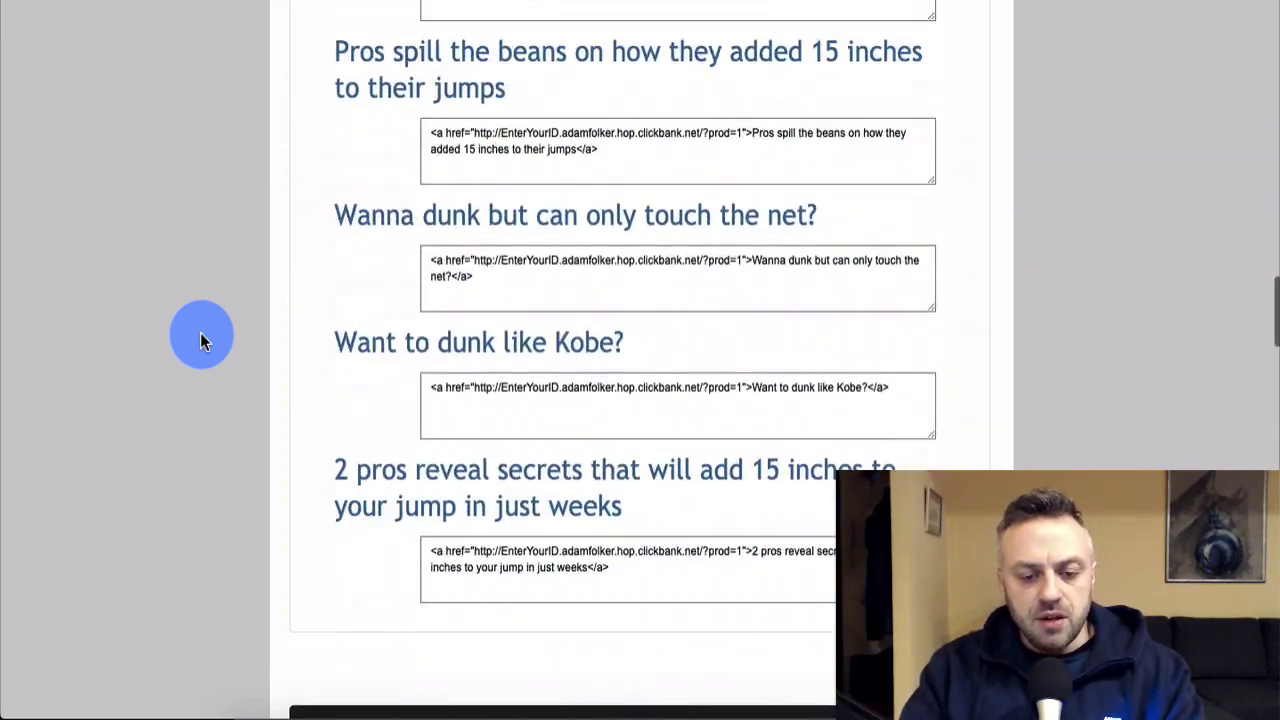
pyautogui.scroll(9, 200, 332)
pyautogui.scroll(-5, 200, 332)
pyautogui.scroll(10, 195, 355)
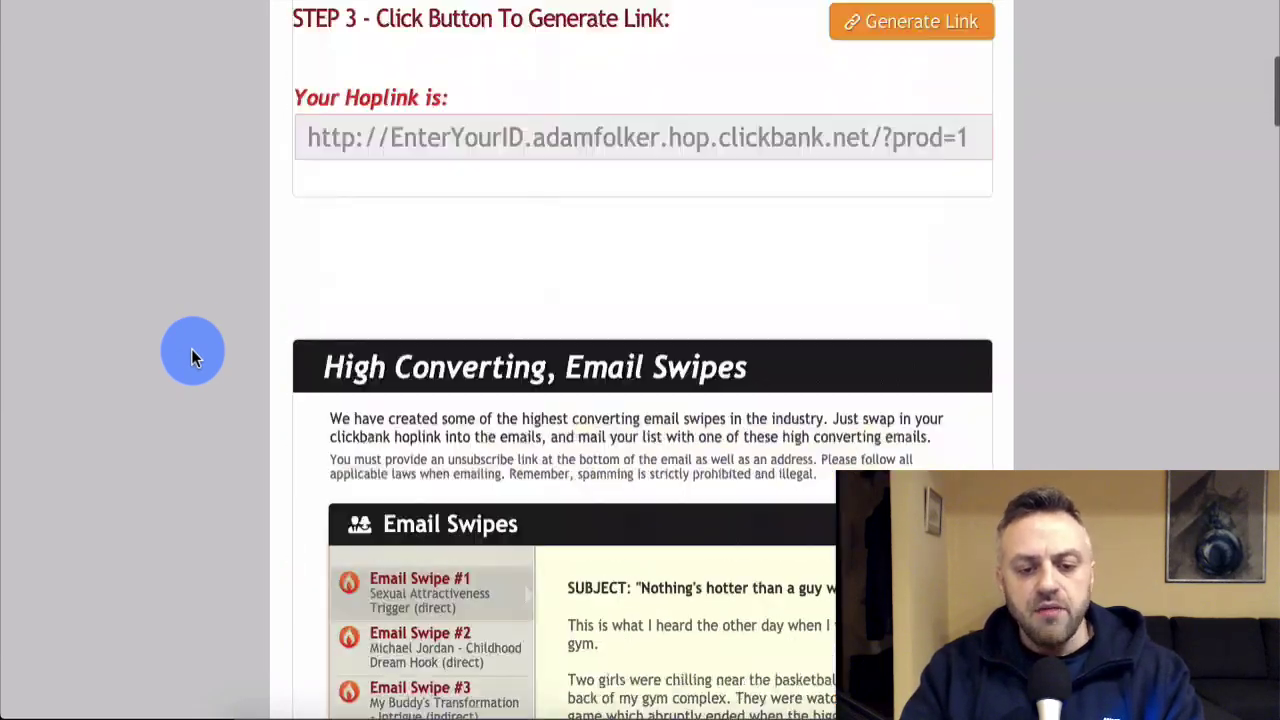
pyautogui.scroll(-9, 193, 358)
pyautogui.scroll(-15, 193, 357)
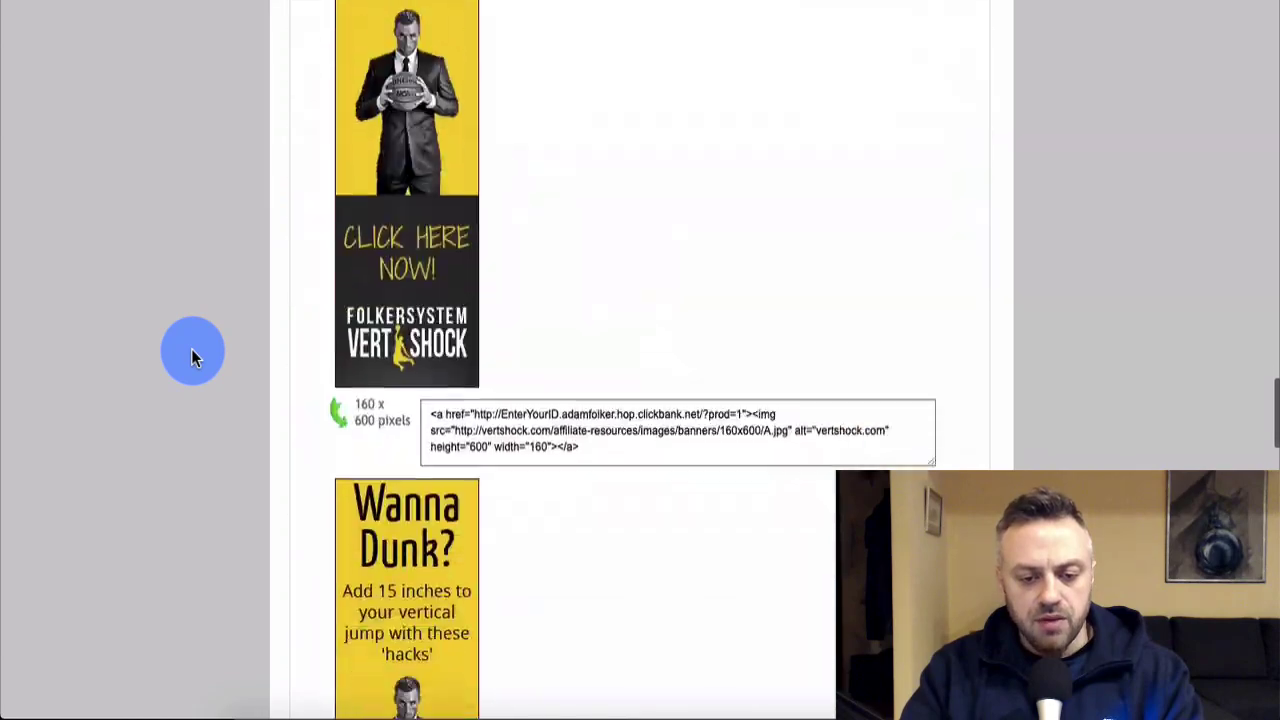
pyautogui.scroll(-14, 191, 349)
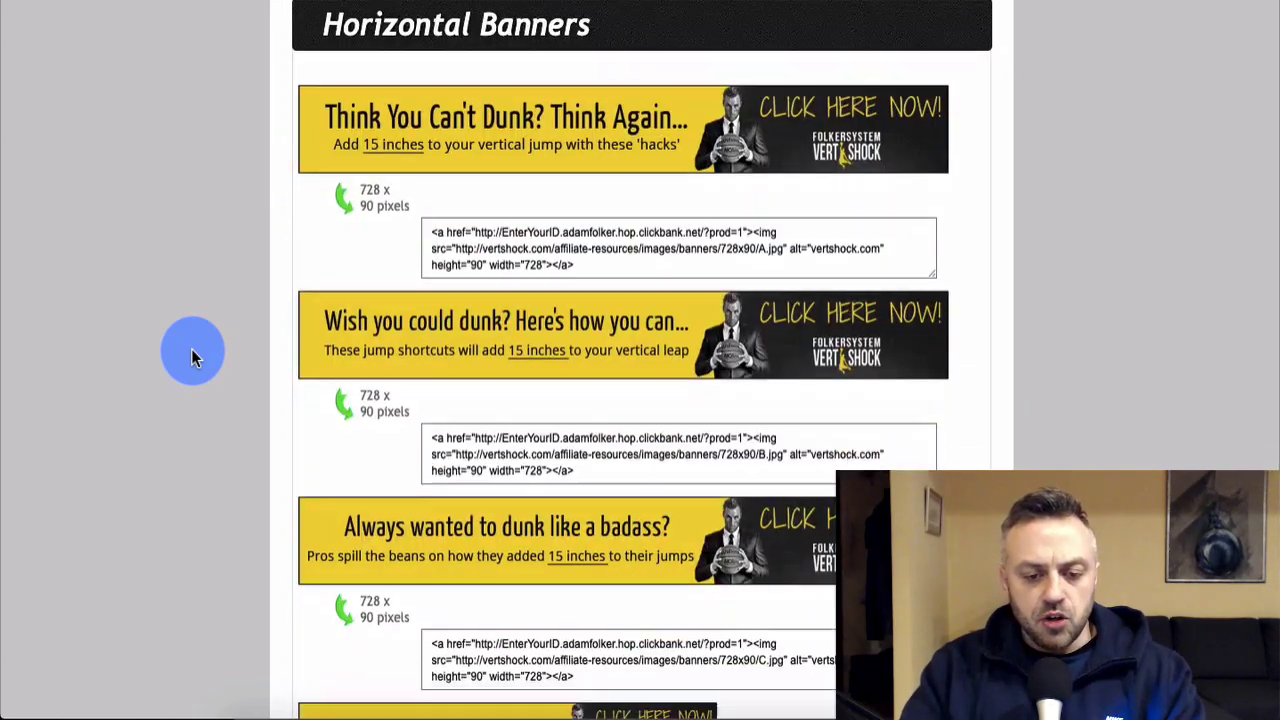
pyautogui.scroll(16, 191, 349)
pyautogui.scroll(15, 193, 357)
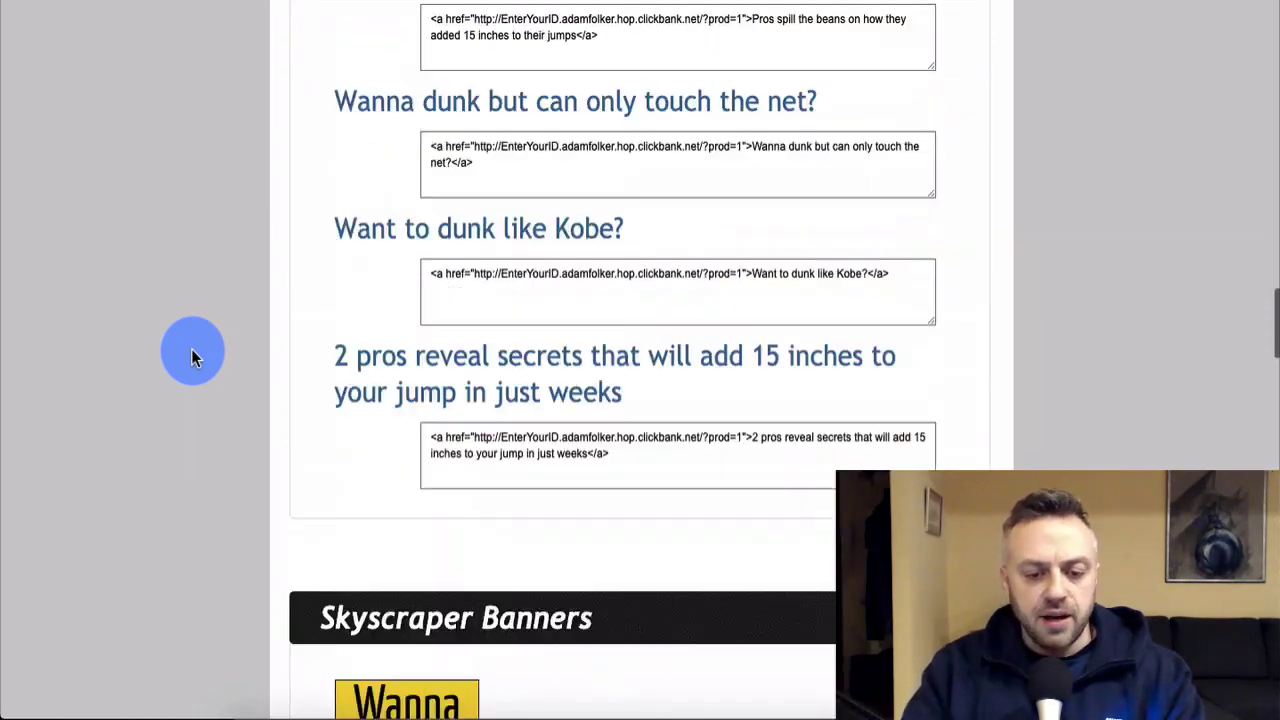
pyautogui.scroll(-4, 193, 357)
pyautogui.scroll(1, 192, 355)
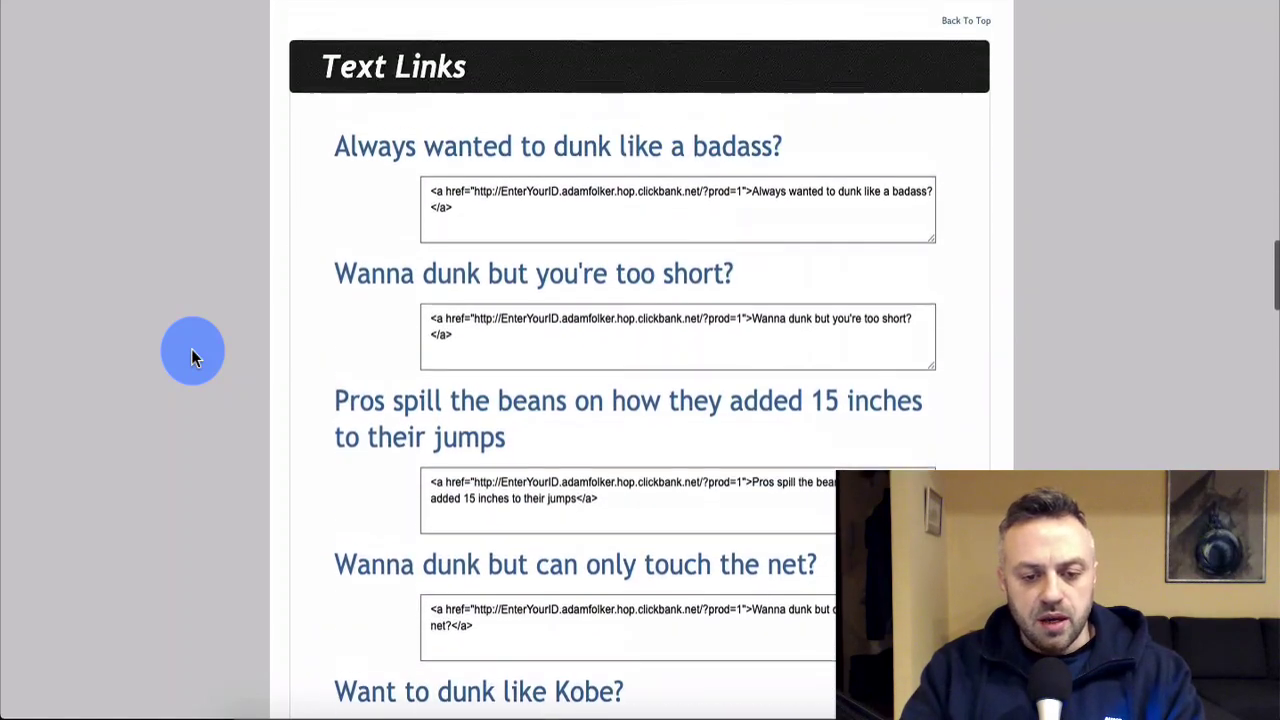
# Review the affiliate page's email swipes and hoplink generator, and the sections from the text links down to the product images.
pyautogui.scroll(10, 193, 357)
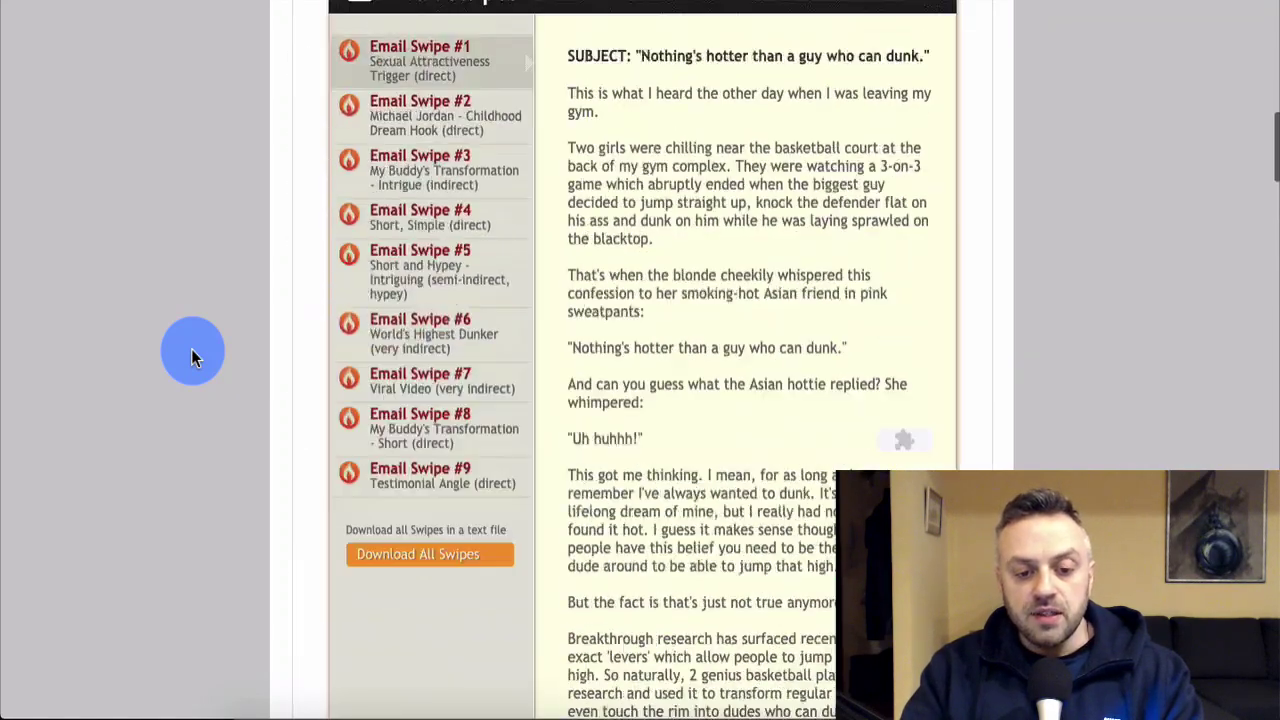
pyautogui.scroll(5, 193, 357)
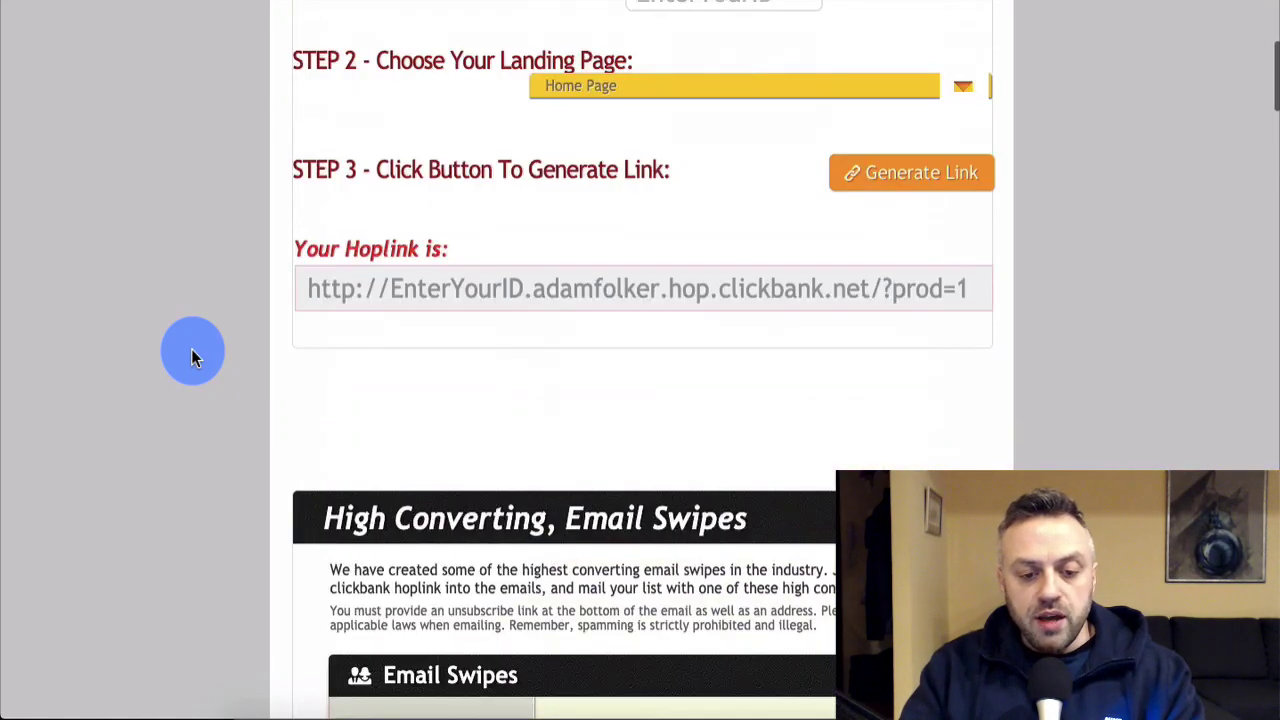
pyautogui.scroll(-6, 193, 357)
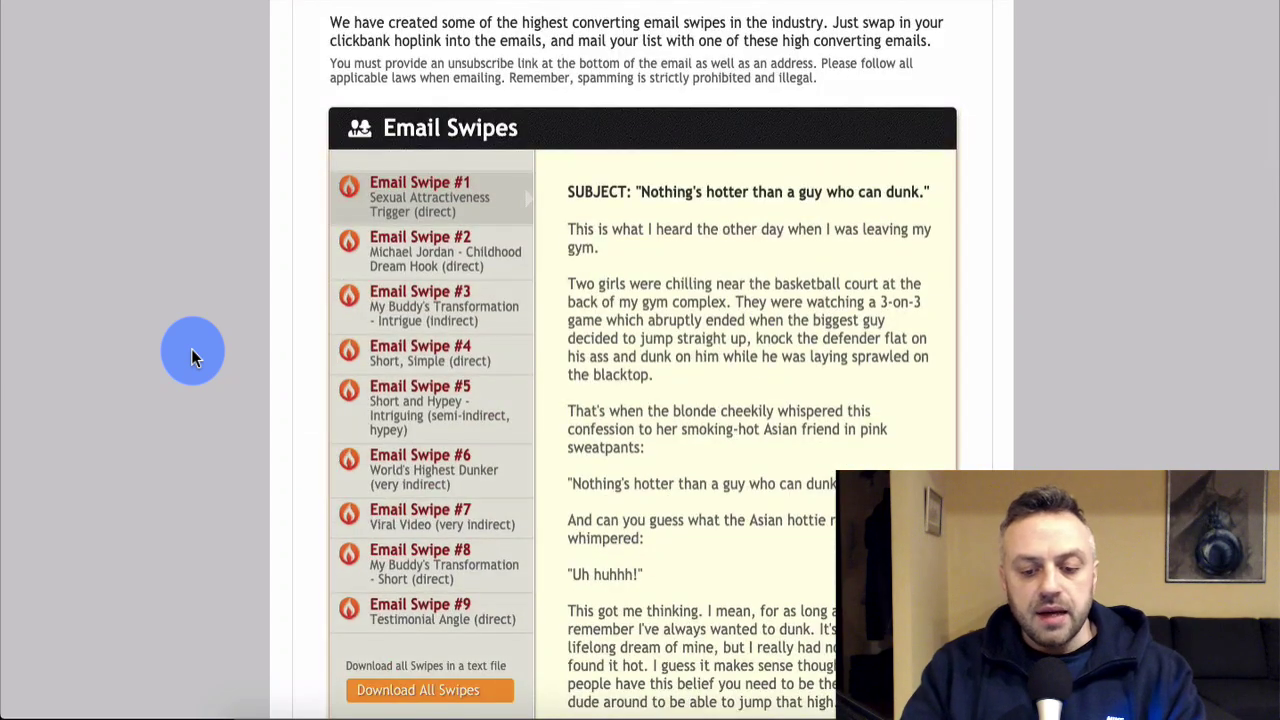
pyautogui.scroll(-10, 193, 357)
pyautogui.scroll(-3, 429, 249)
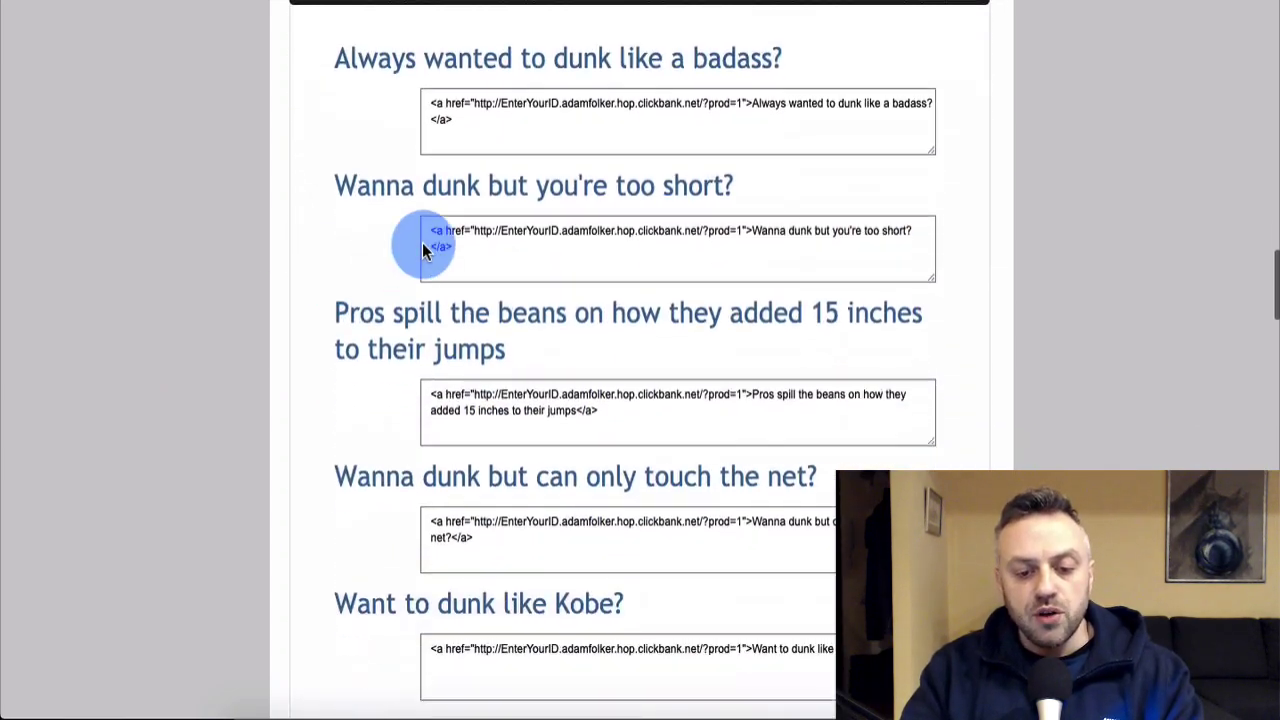
pyautogui.scroll(1, 400, 137)
pyautogui.scroll(-10, 245, 383)
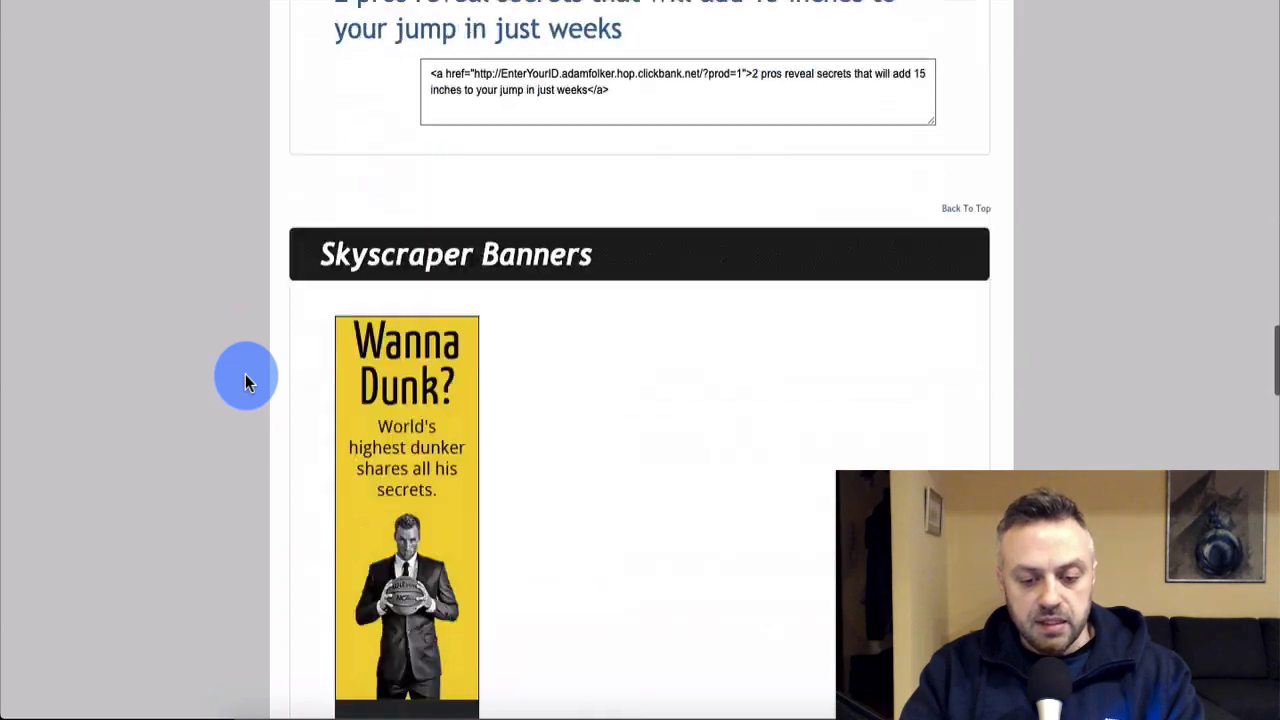
pyautogui.scroll(-15, 265, 408)
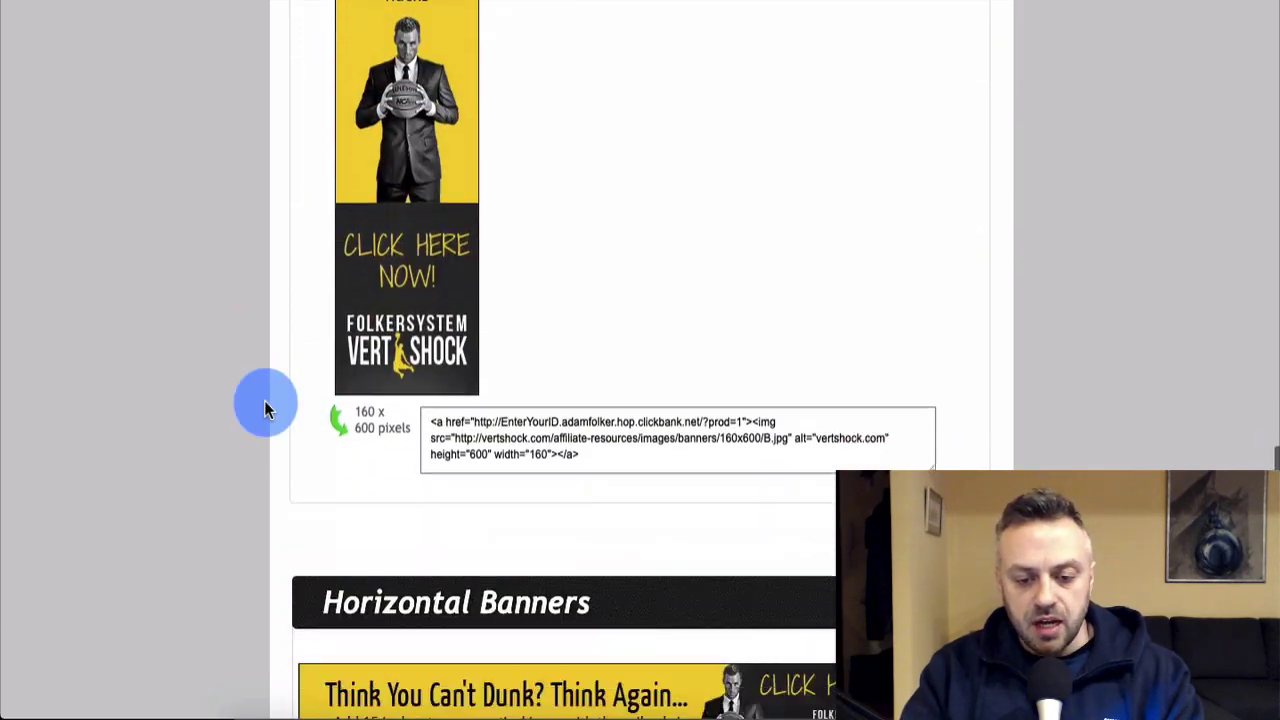
pyautogui.scroll(-5, 265, 408)
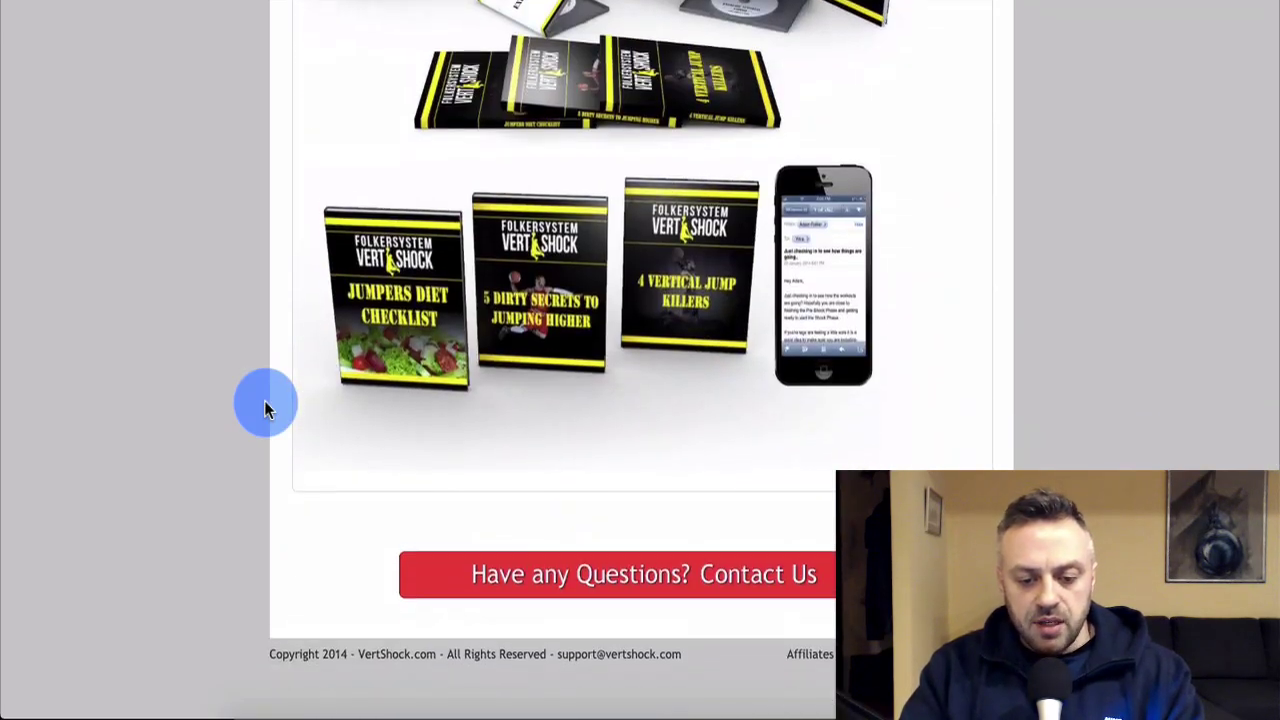
pyautogui.scroll(20, 265, 408)
pyautogui.scroll(5, 265, 408)
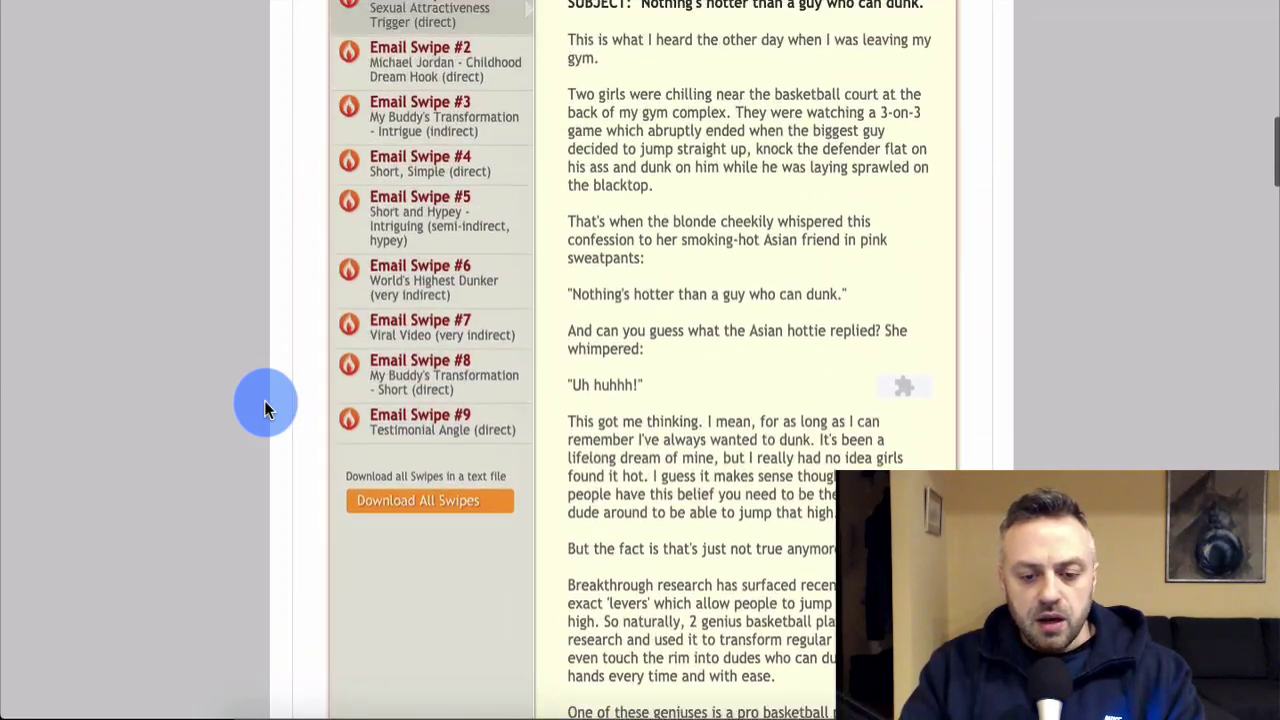
# Read through the text link headlines and the skyscraper banner wording for phrases usable as keywords.
pyautogui.scroll(-8, 265, 408)
pyautogui.scroll(-4, 265, 408)
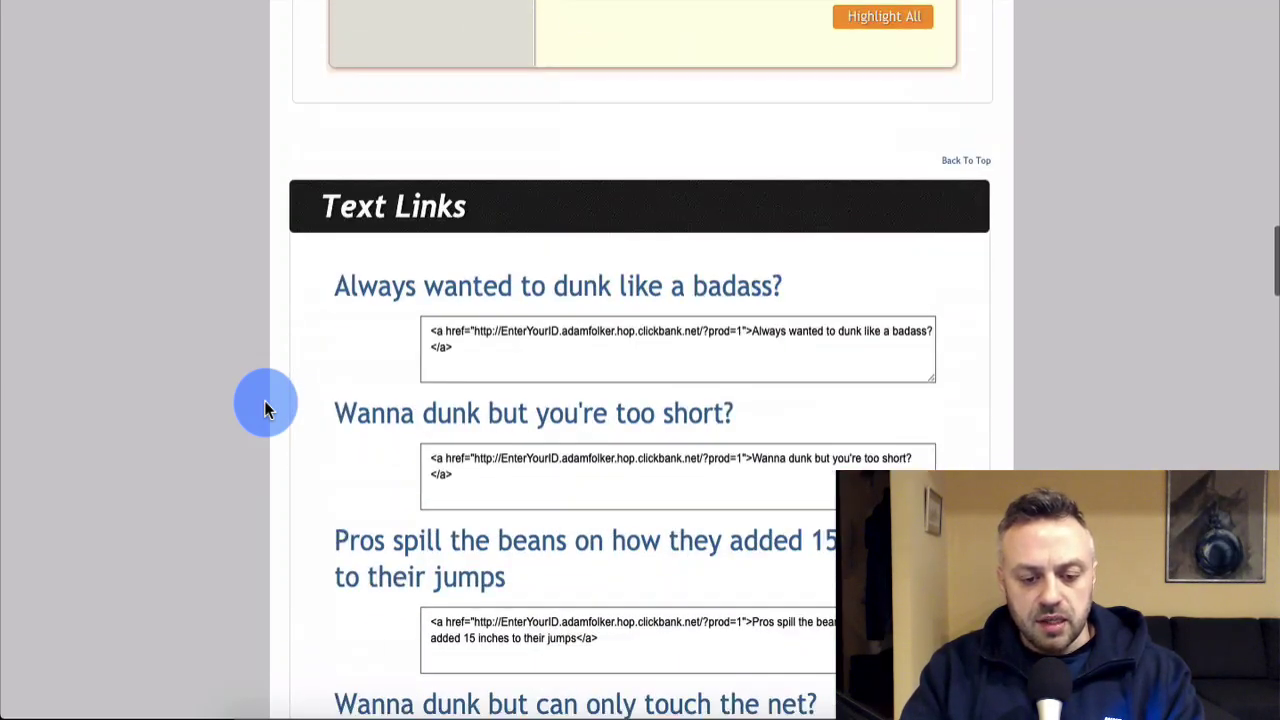
pyautogui.scroll(-1, 670, 347)
pyautogui.scroll(-1, 673, 347)
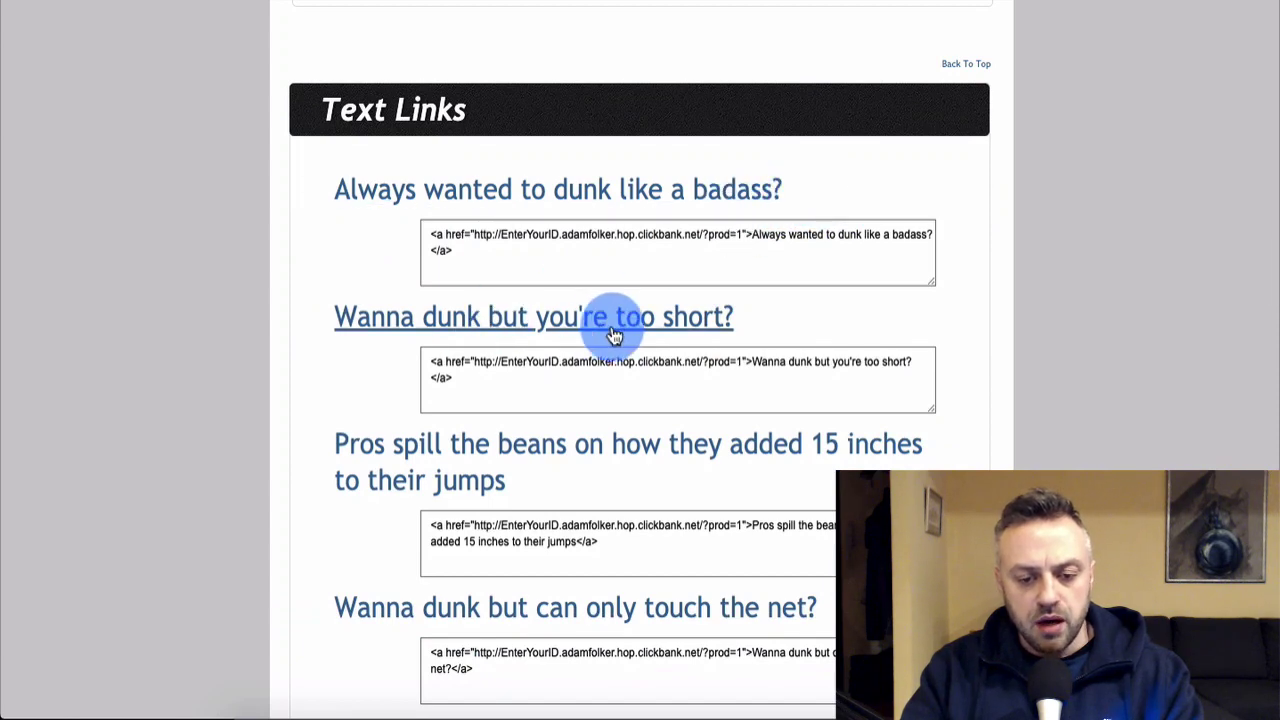
pyautogui.scroll(-1, 262, 452)
pyautogui.scroll(-2, 262, 452)
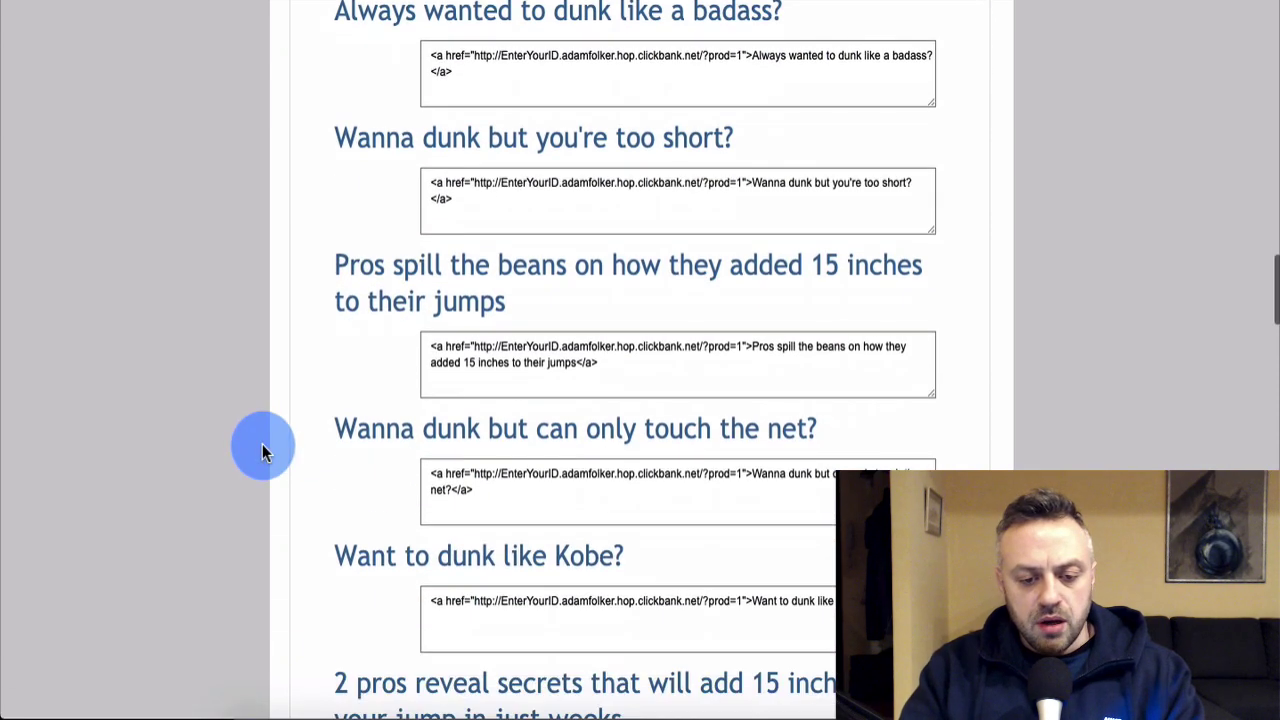
pyautogui.scroll(-3, 248, 484)
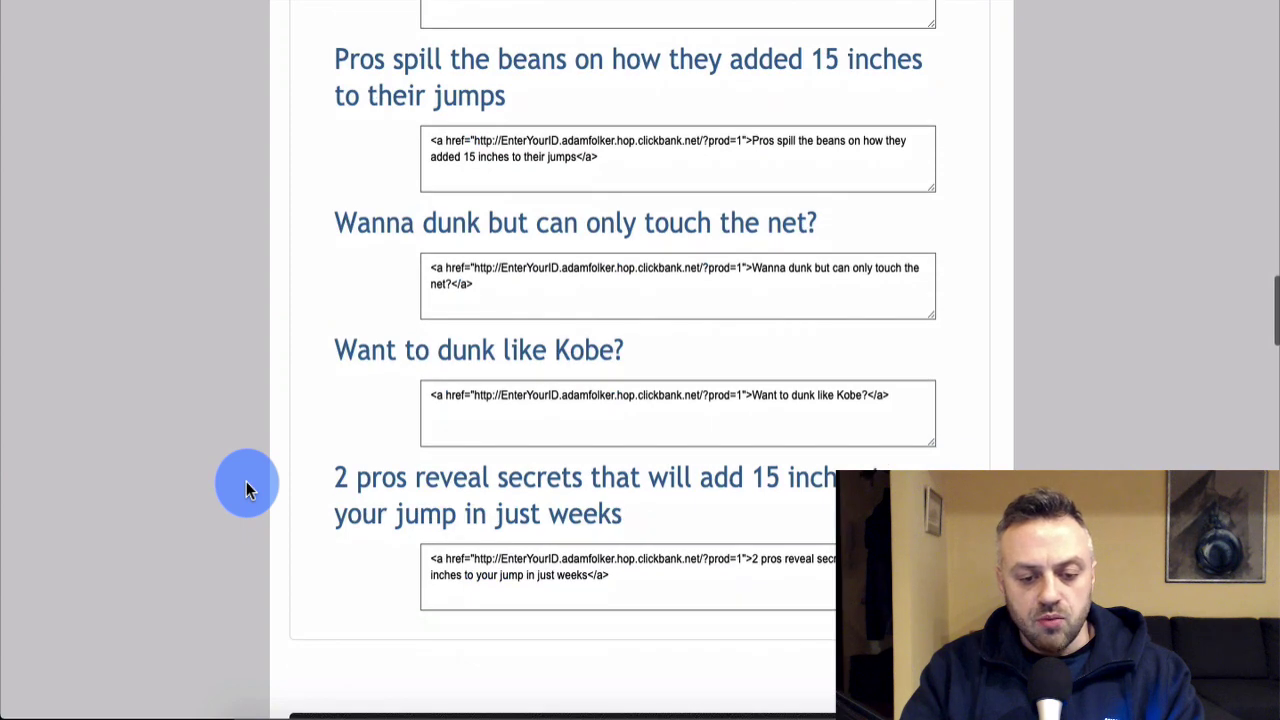
pyautogui.scroll(-6, 285, 473)
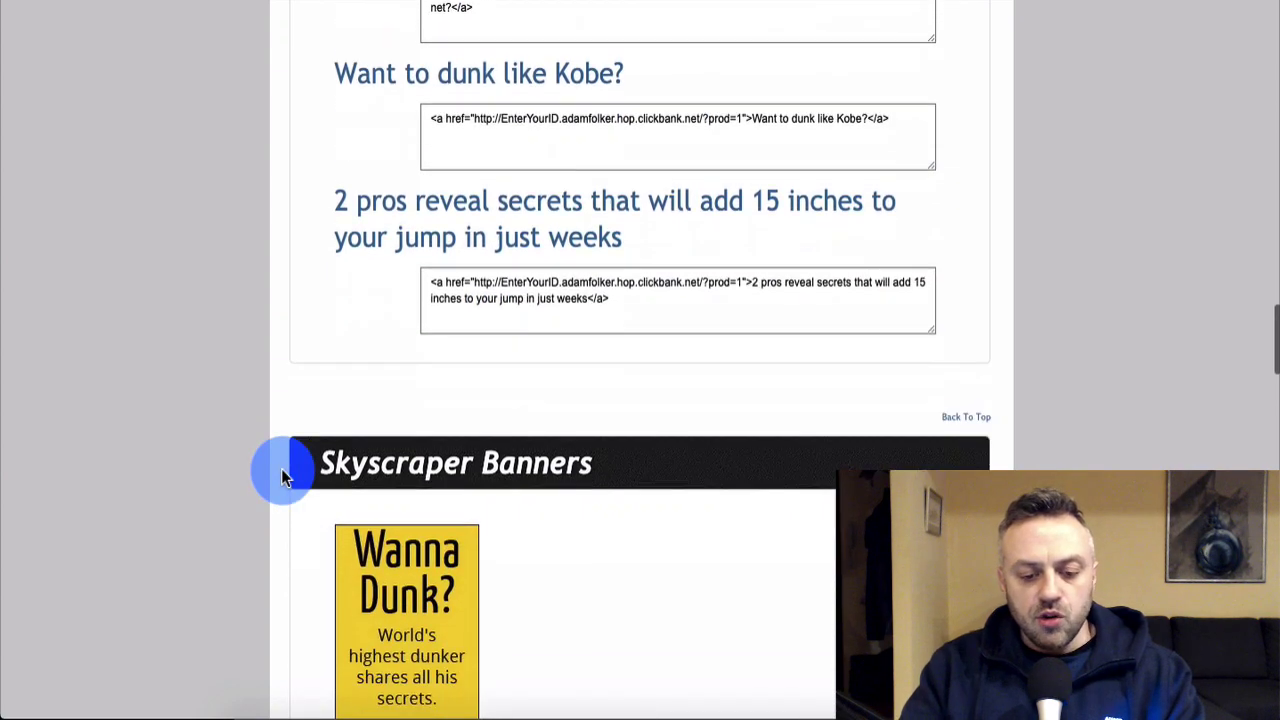
pyautogui.scroll(-7, 282, 477)
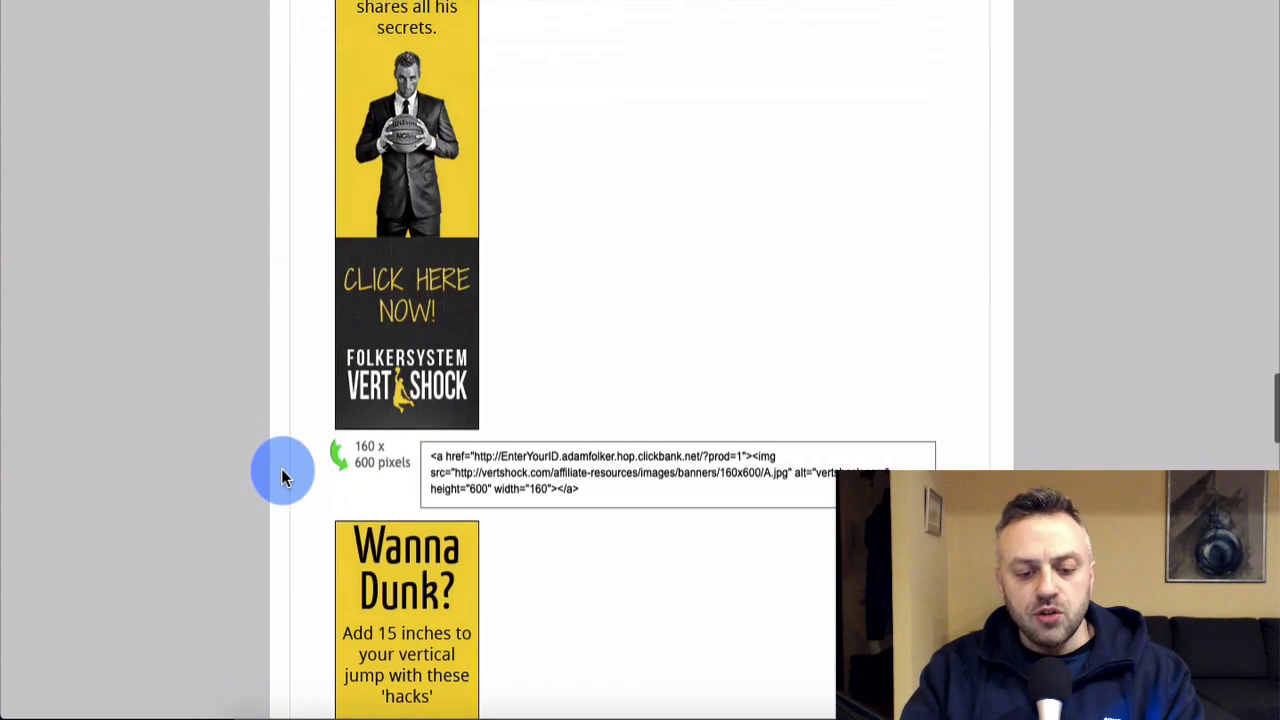
pyautogui.scroll(6, 280, 471)
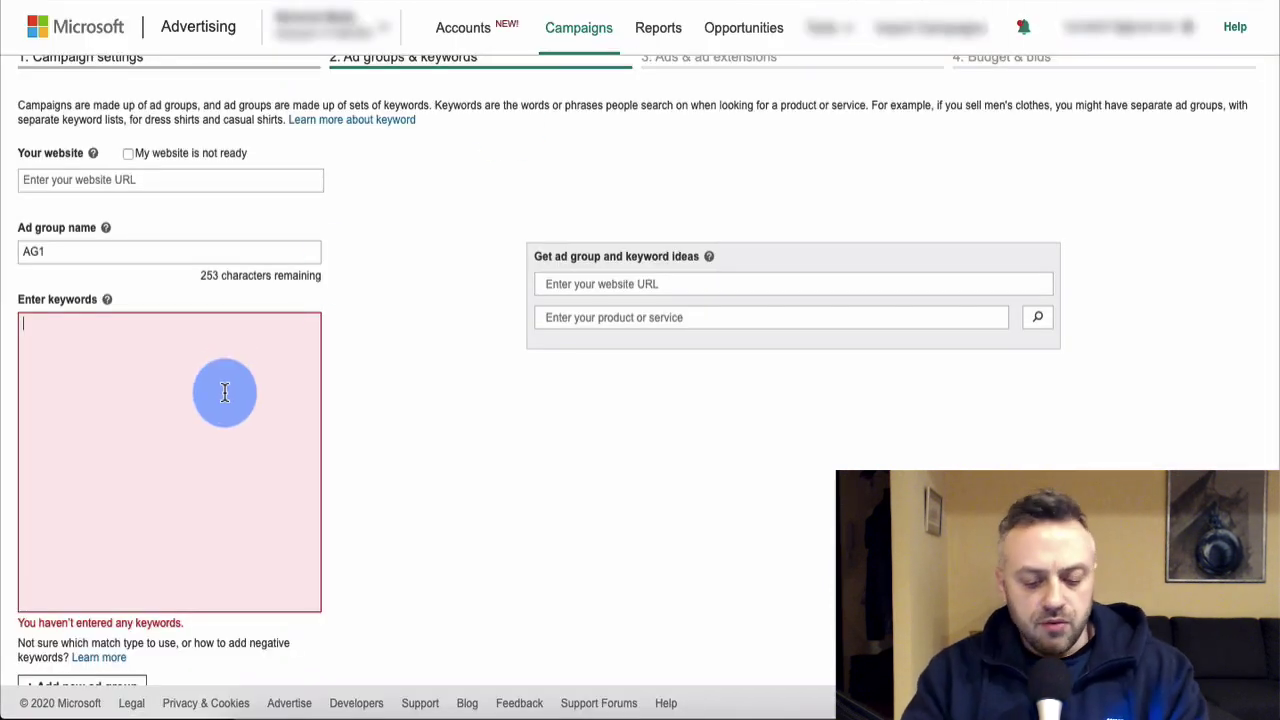
# In Microsoft Advertising, enter the keywords "improve your dunk" and "how to improve your dunk" for ad group AG1, one per line.
pyautogui.write('improve yo')
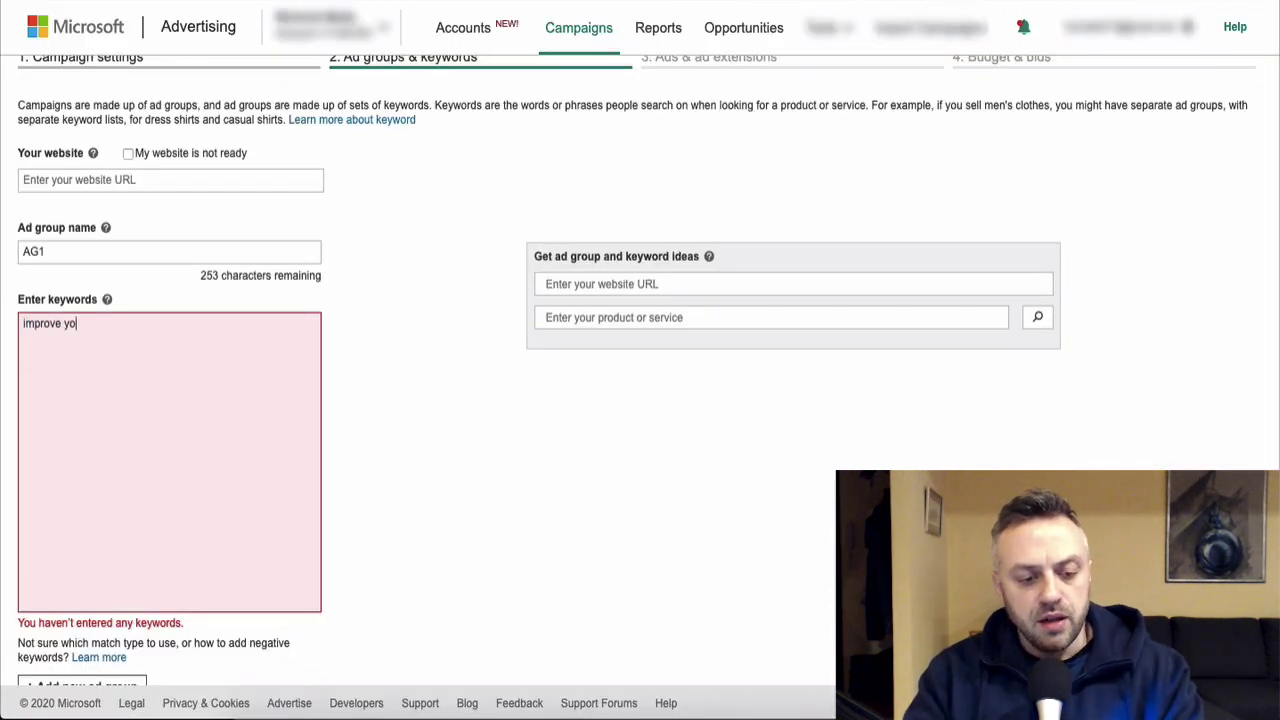
pyautogui.write('ur dunk ho')
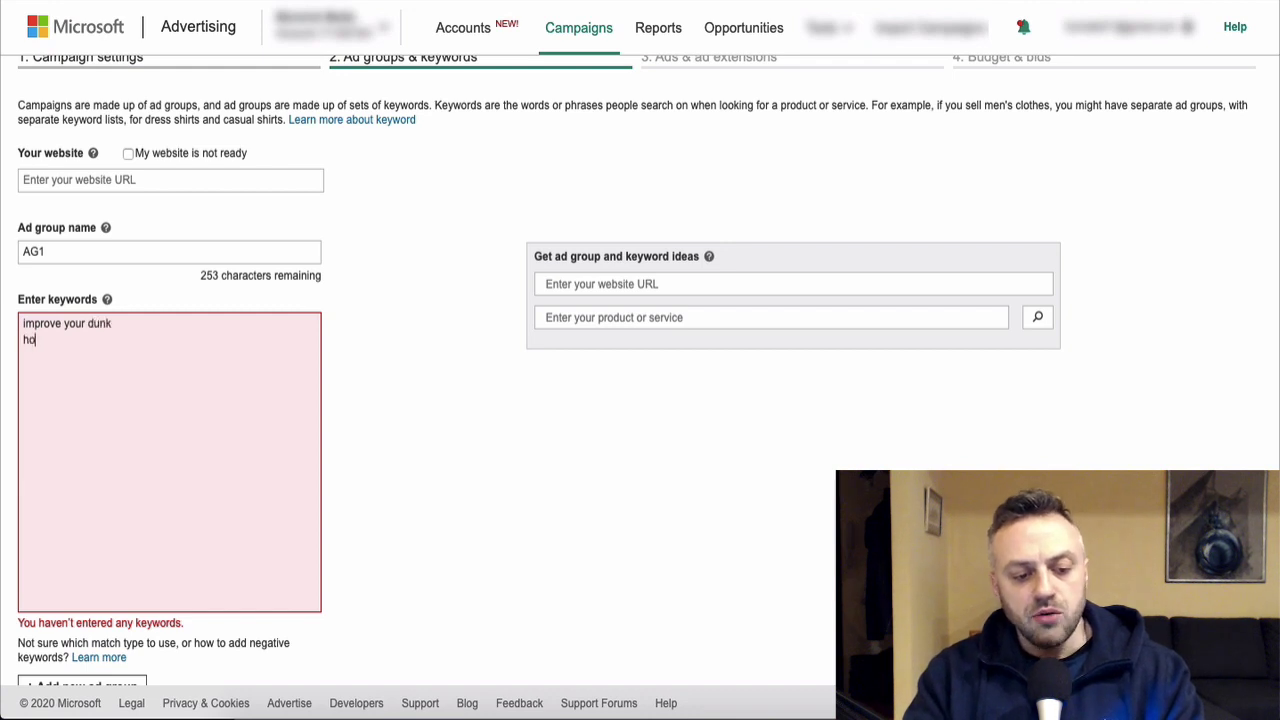
pyautogui.write('w to improve your ')
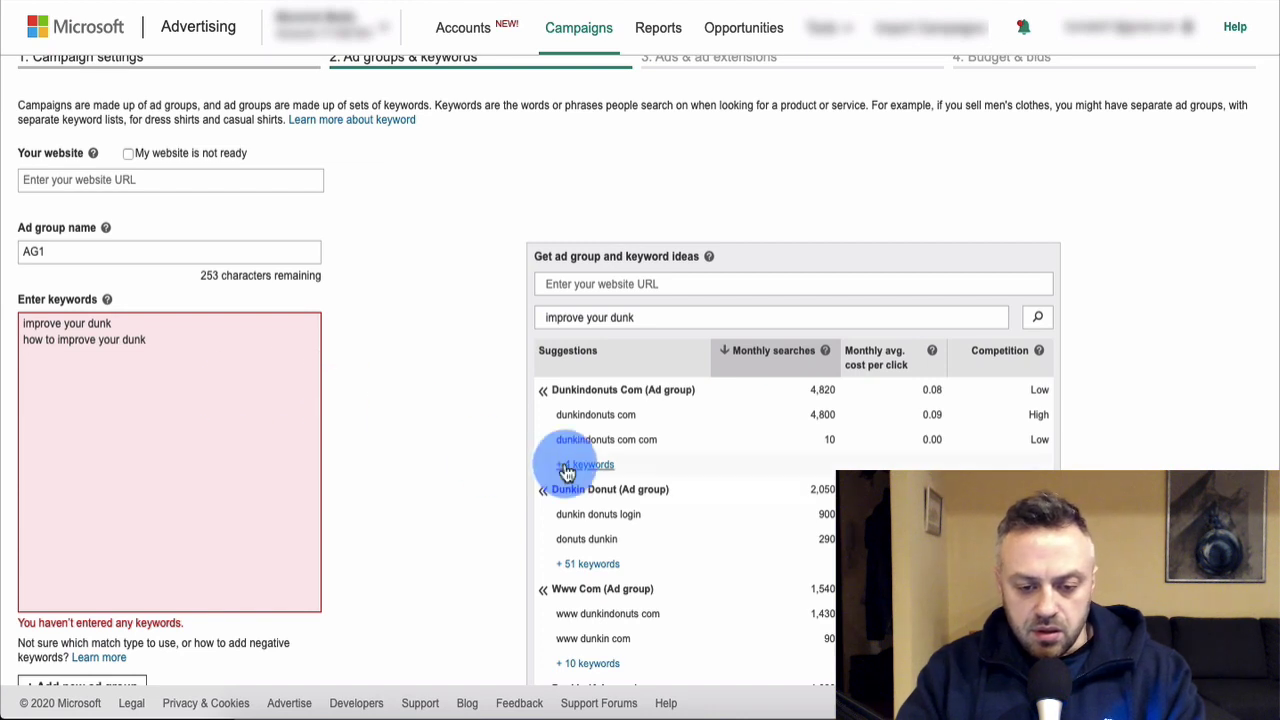
# Add the keyword "jump higher for basketball" on its own line in ad group AG1's keyword list.
pyautogui.write('dunk')
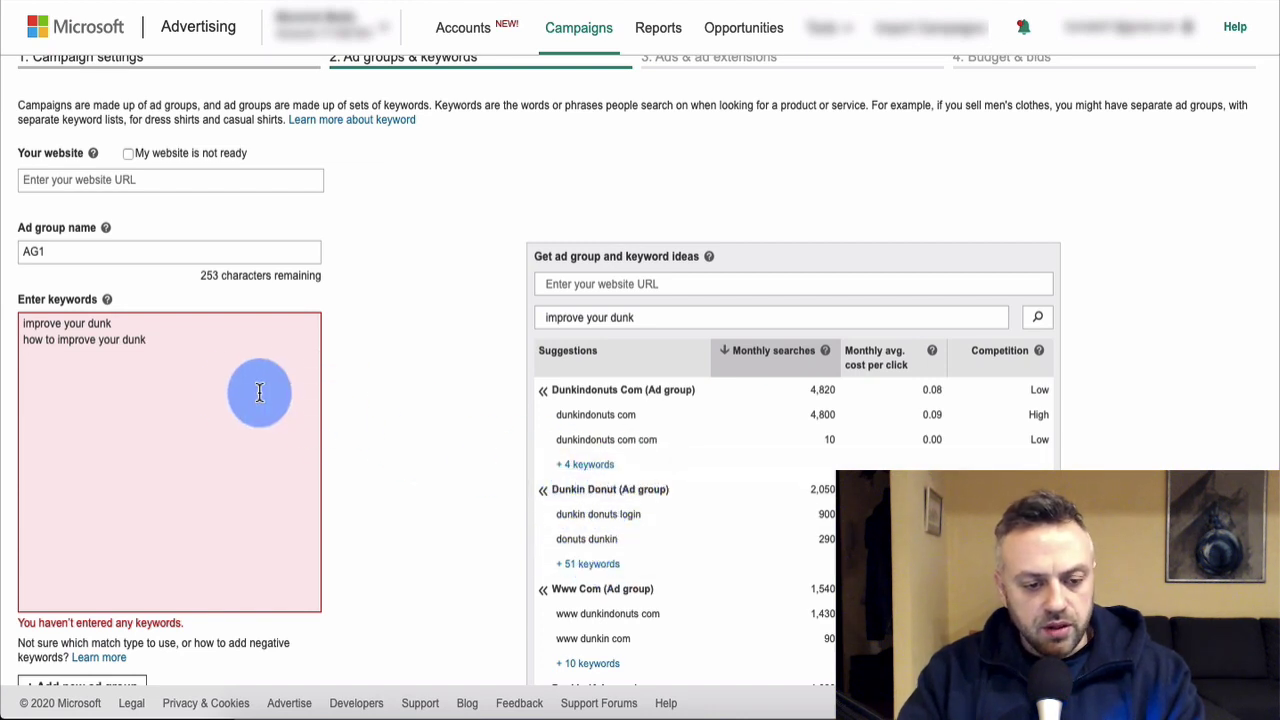
pyautogui.press('Return')
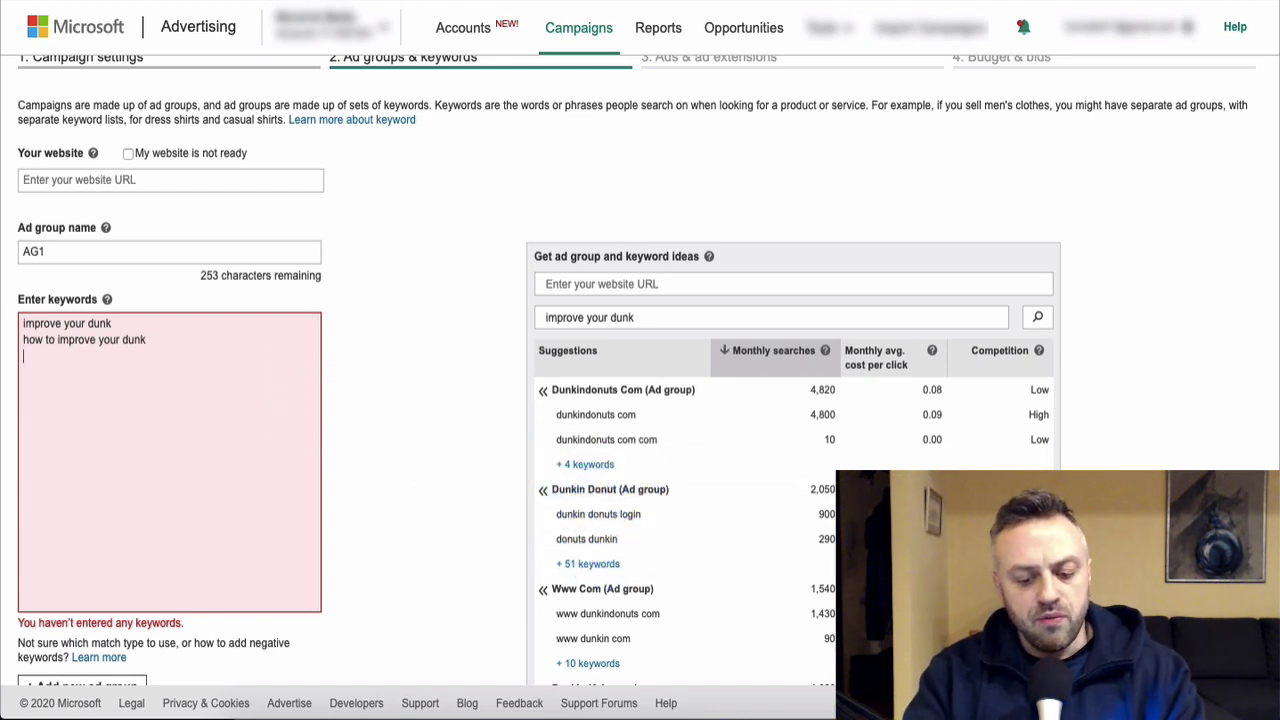
pyautogui.write('bet')
pyautogui.press('BackSpace')
pyautogui.press('BackSpace')
pyautogui.press('BackSpace')
pyautogui.write('jump')
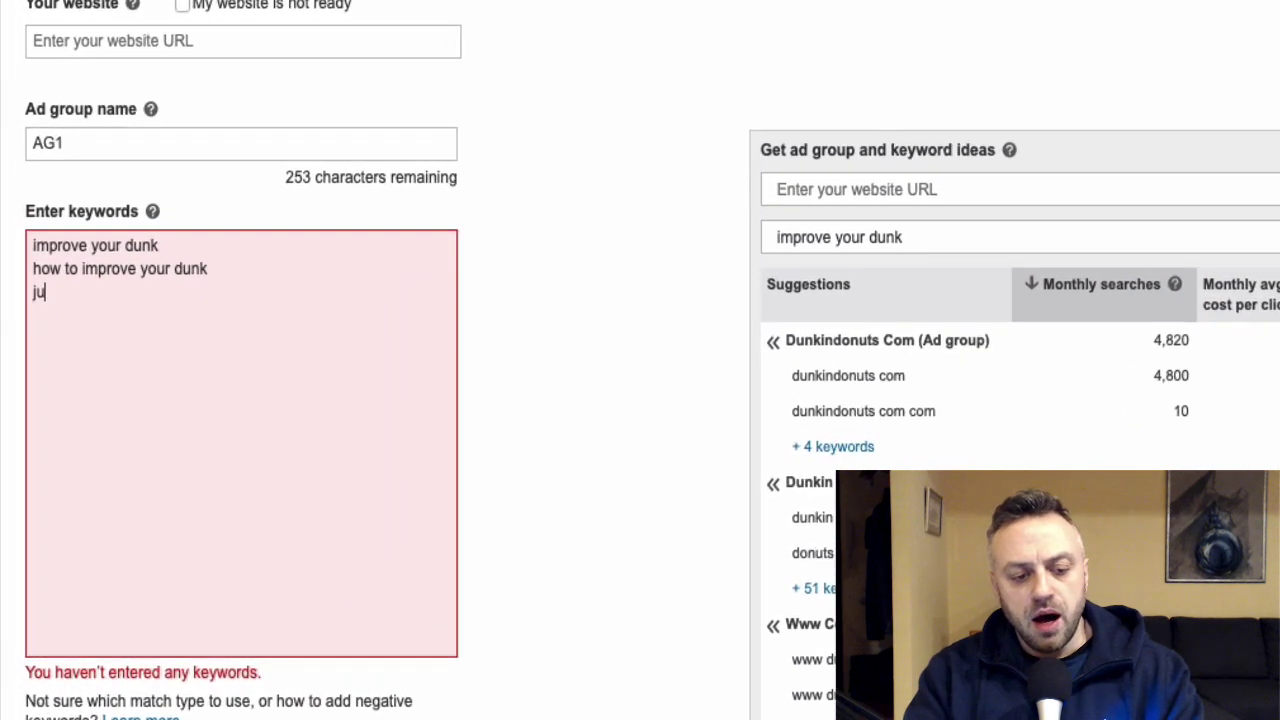
pyautogui.write('e')
pyautogui.press('BackSpace')
pyautogui.write('higher for basketball')
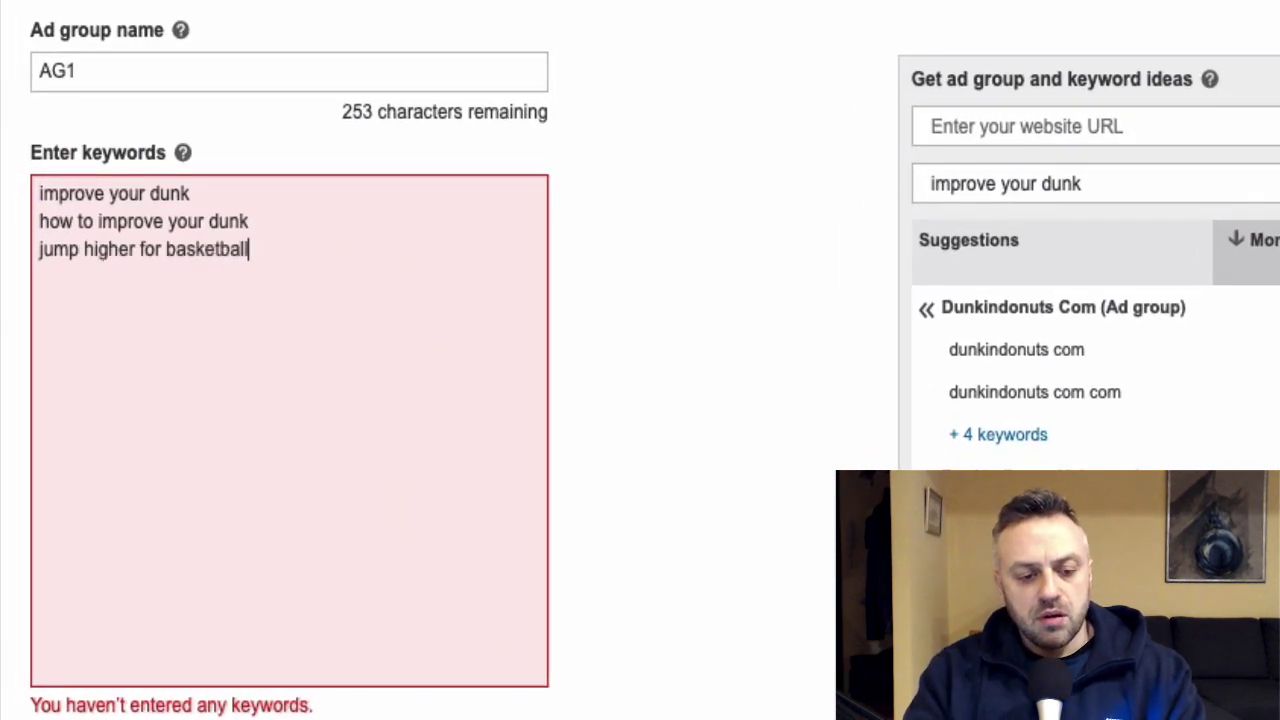
pyautogui.press('Return')
# Add the keywords "improve your vertical jump", "jump higher" and "how to jump higher" to AG1's list, one per line.
pyautogui.scroll(-3, 780, 410)
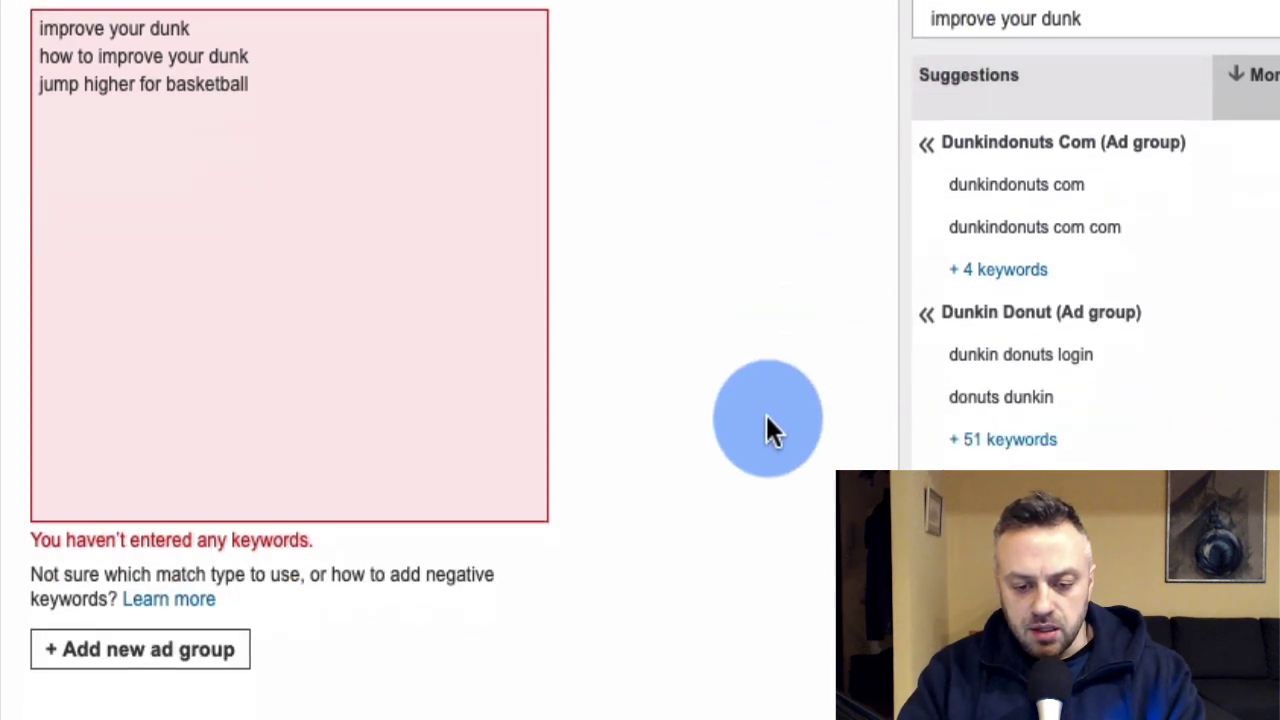
pyautogui.scroll(-5, 767, 418)
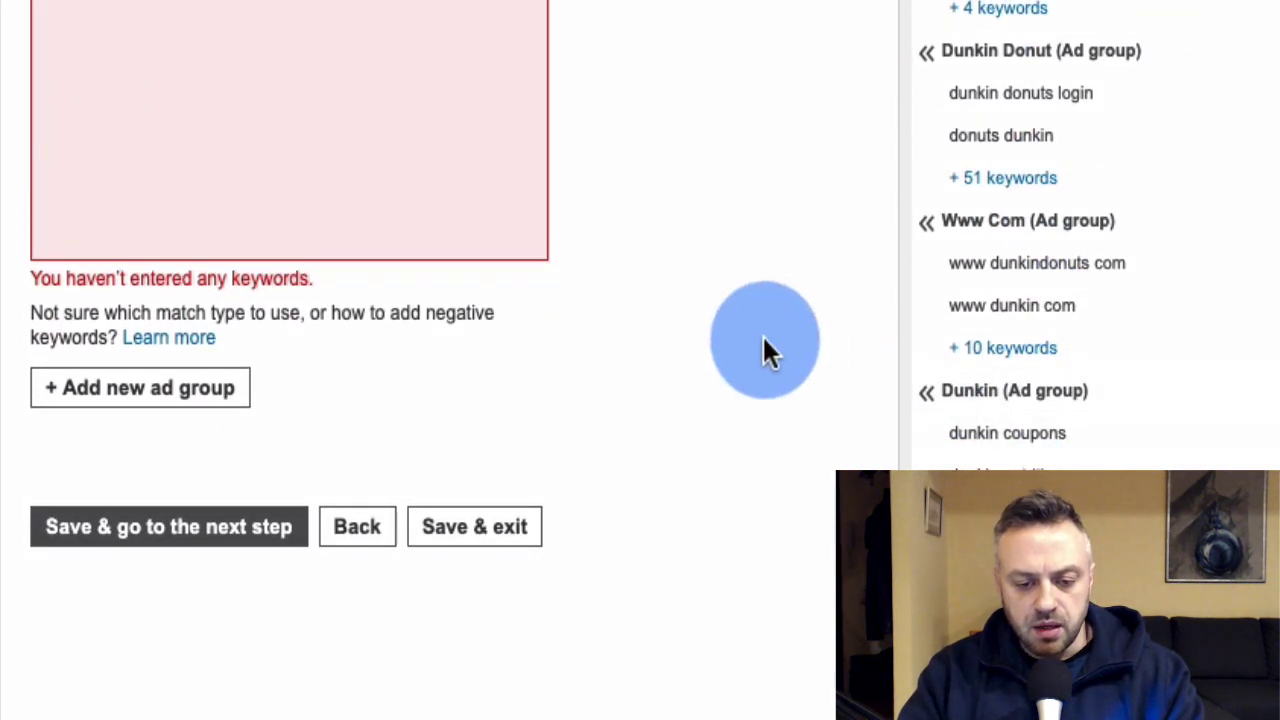
pyautogui.scroll(4, 690, 80)
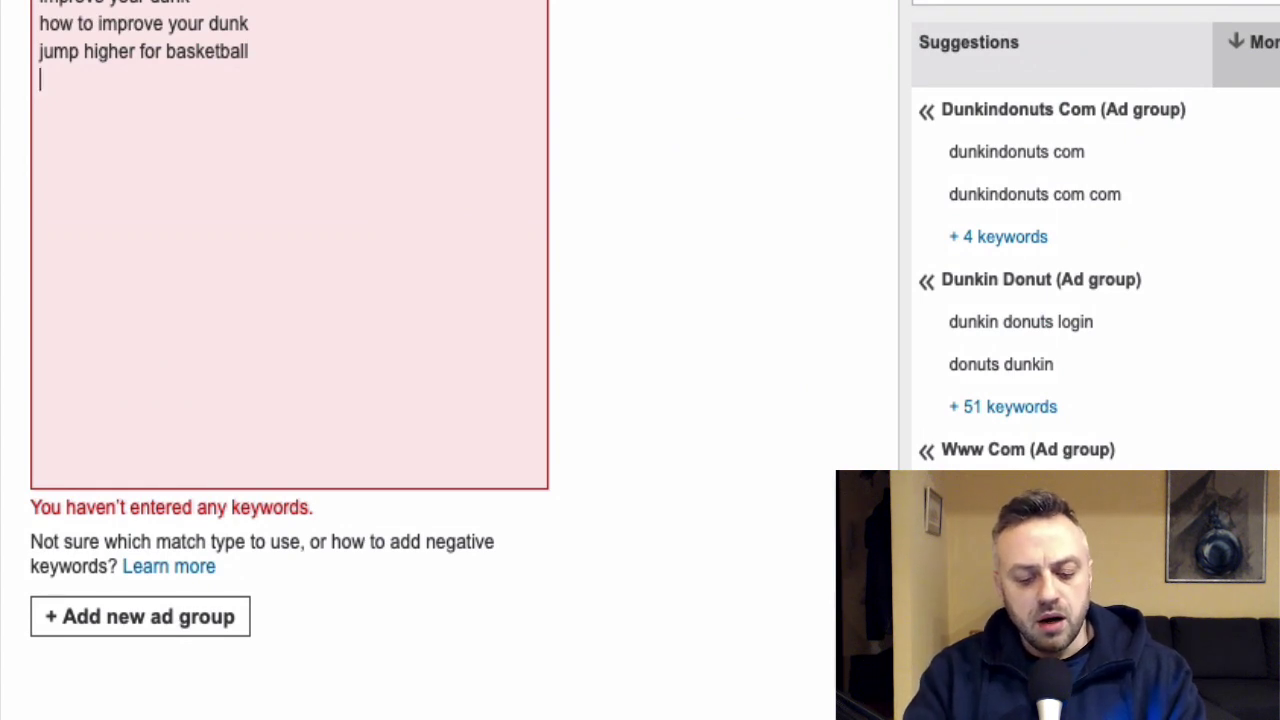
pyautogui.write('mprove your ')
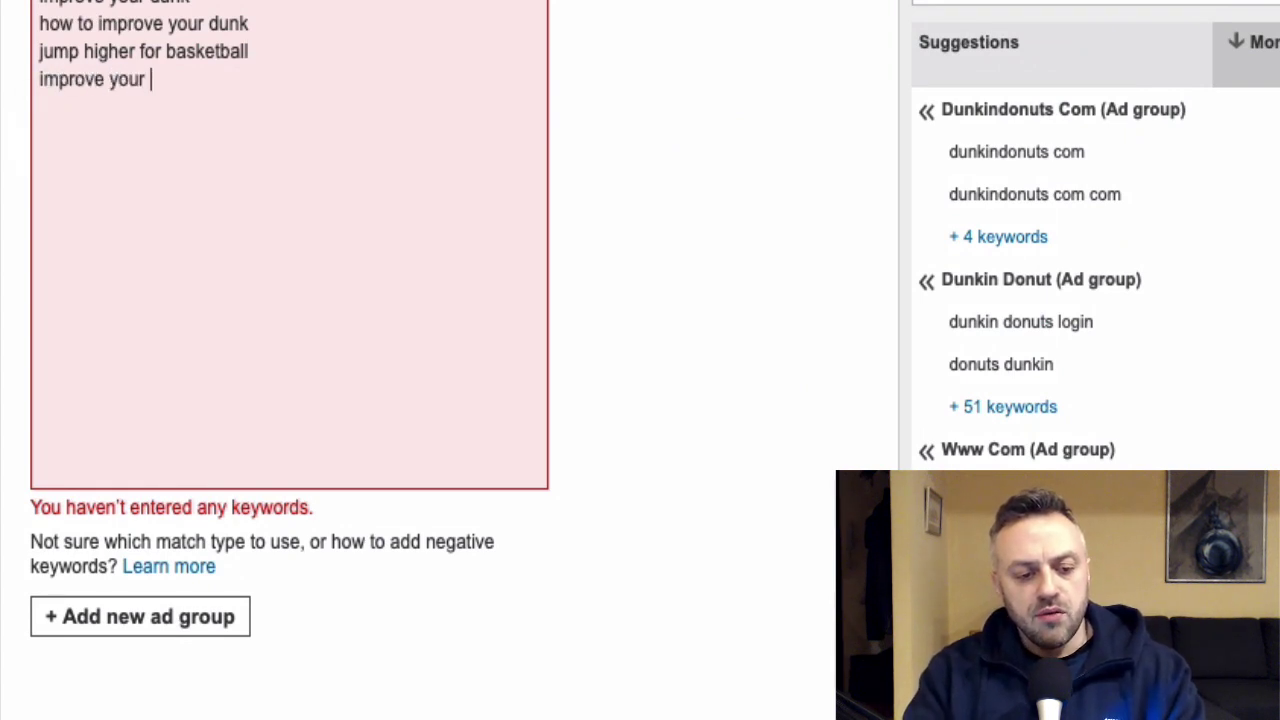
pyautogui.write('vertical')
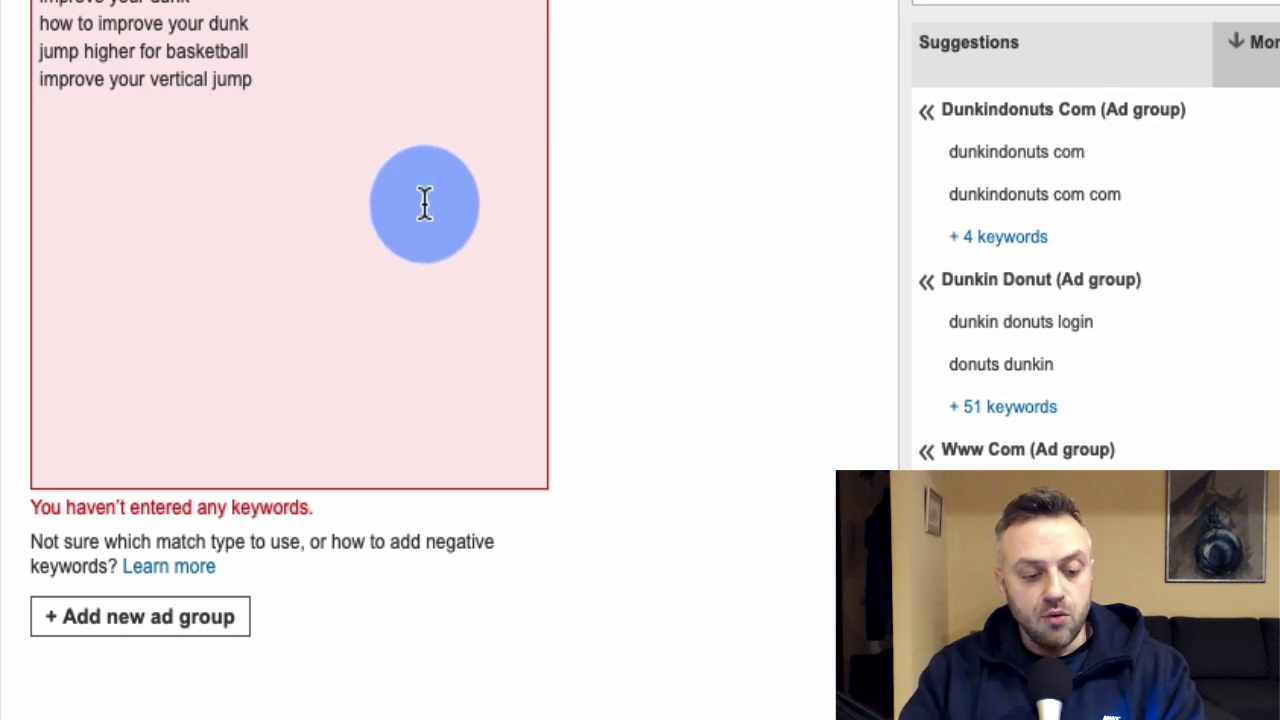
pyautogui.write('ju')
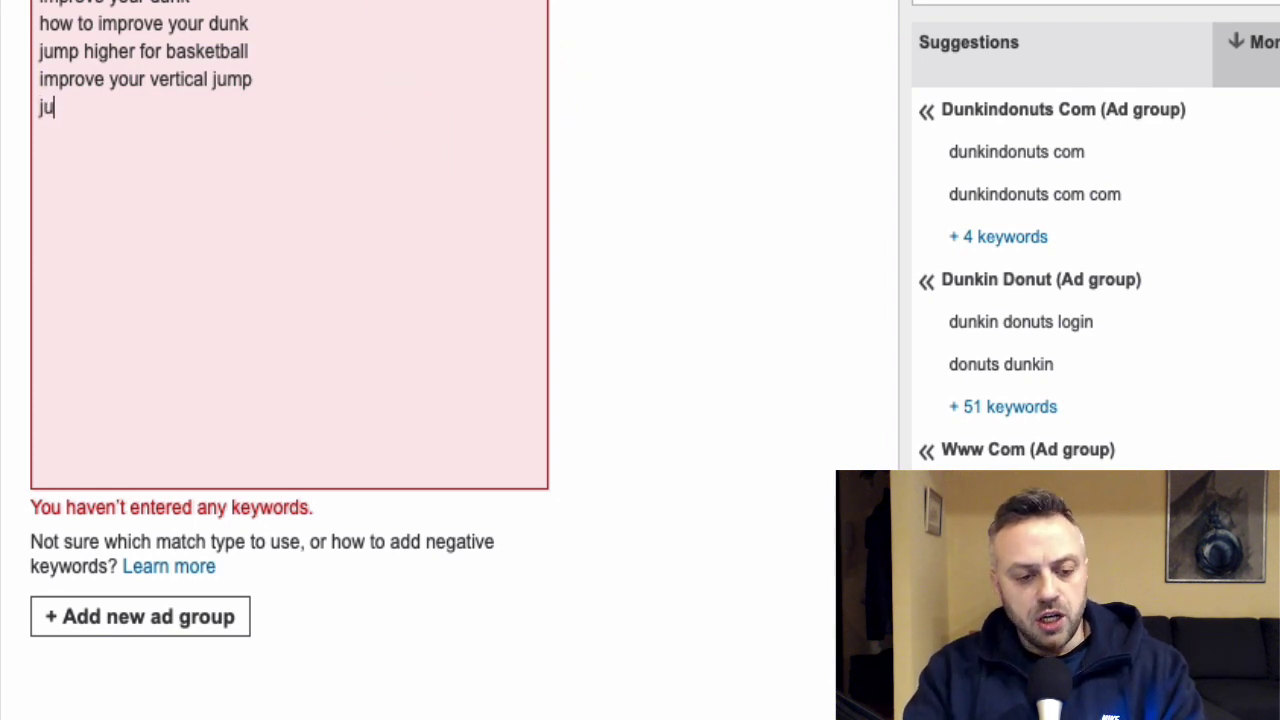
pyautogui.write('mp higher')
pyautogui.press('Return')
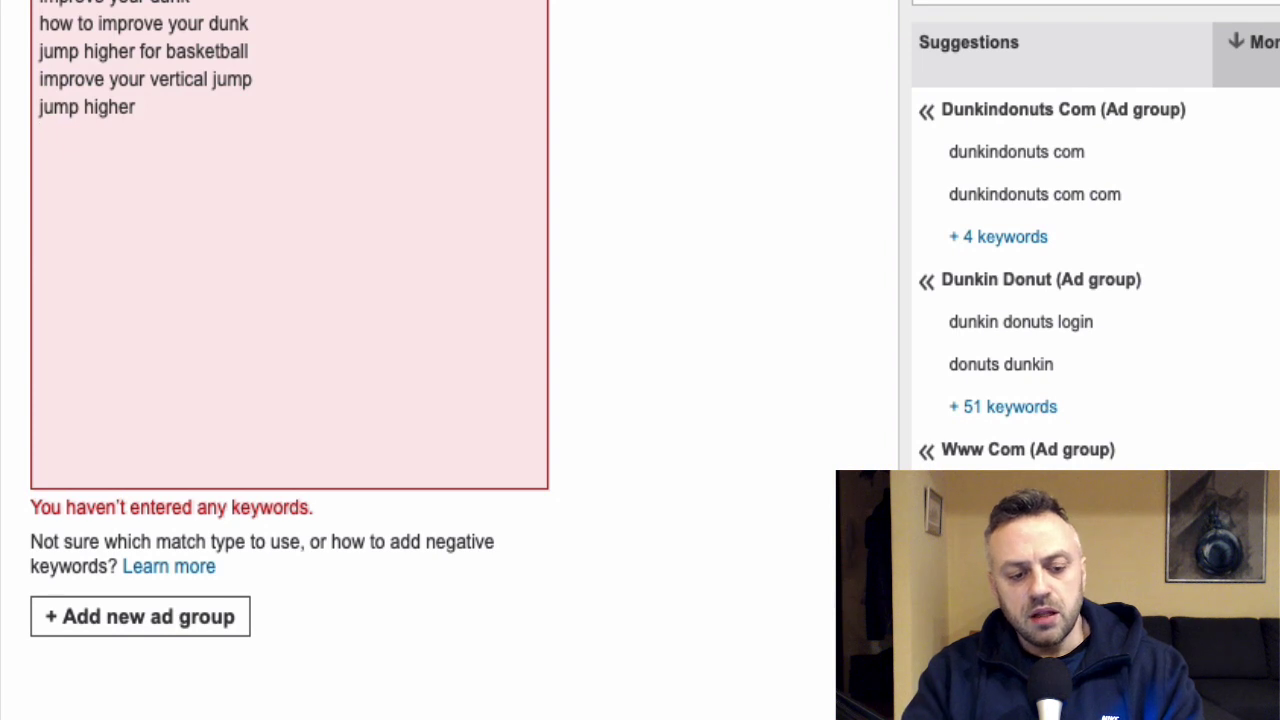
pyautogui.write('how t')
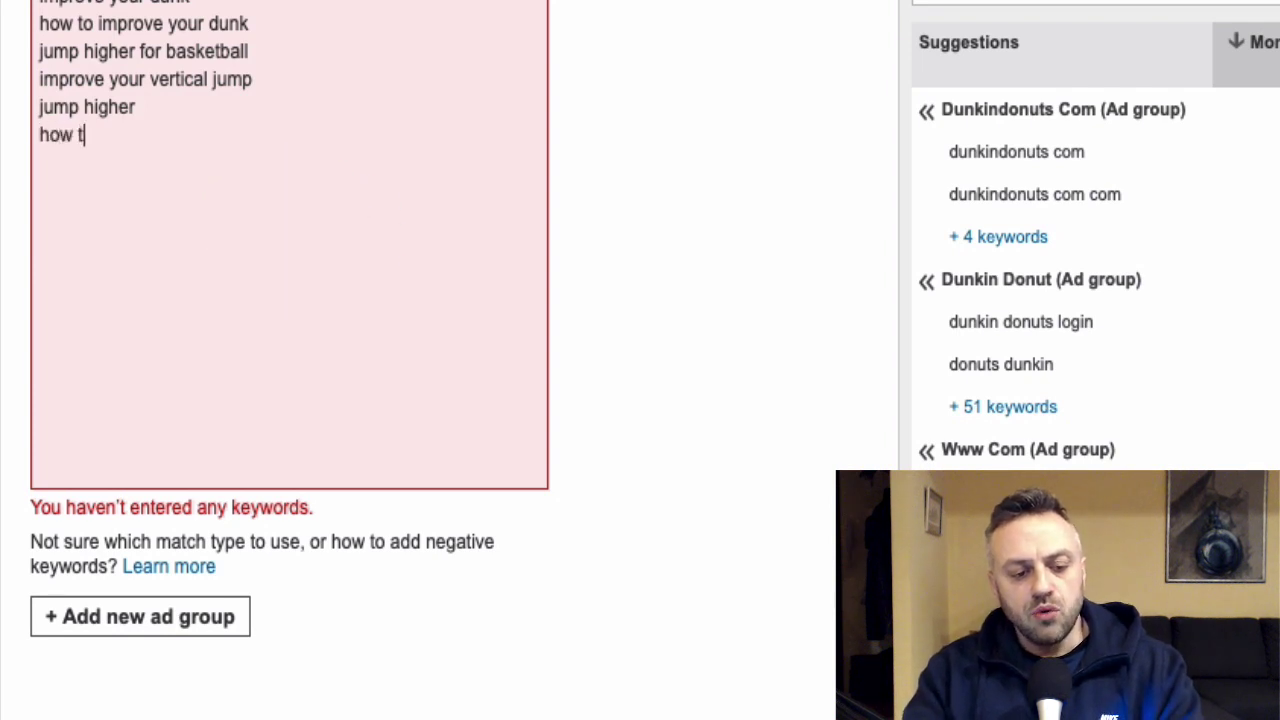
pyautogui.write('o jump higher')
pyautogui.press('Return')
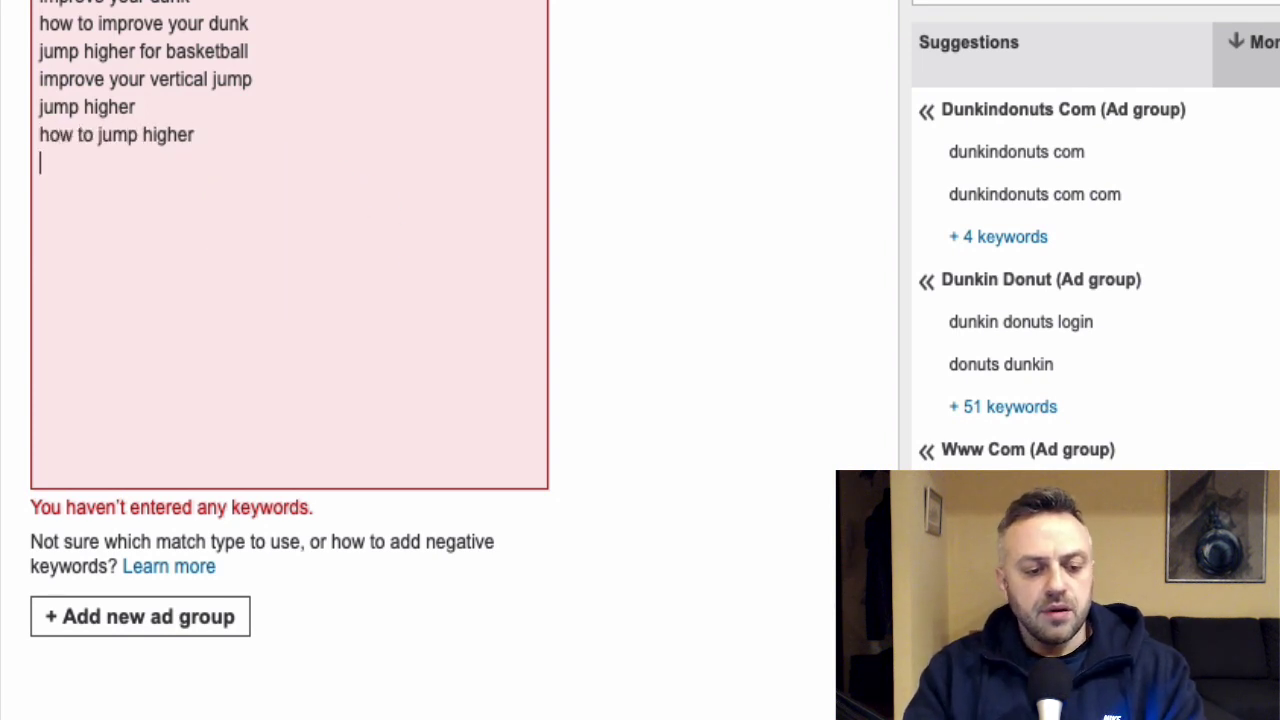
# Add the keyword "how to dunk better" as the next line of AG1's keyword list.
pyautogui.write('h')
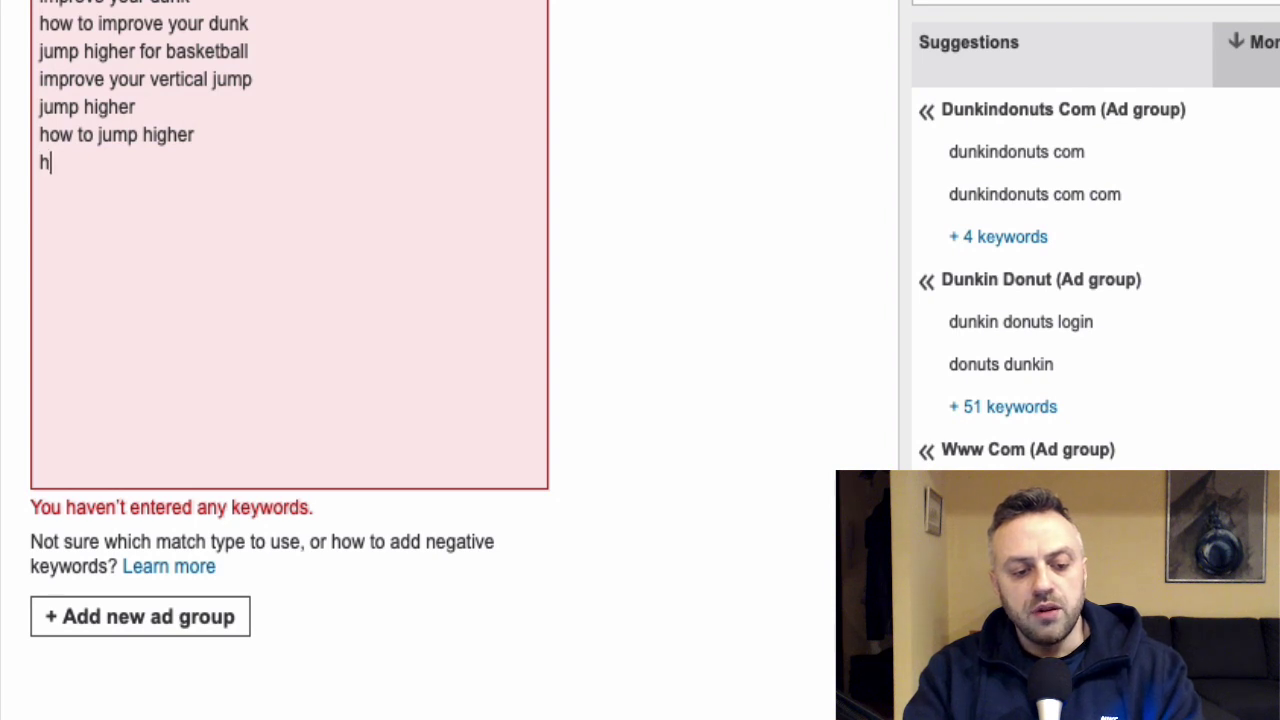
pyautogui.write('ow to dum')
pyautogui.press('BackSpace')
pyautogui.press('BackSpace')
pyautogui.press('BackSpace')
pyautogui.press('BackSpace')
pyautogui.press('BackSpace')
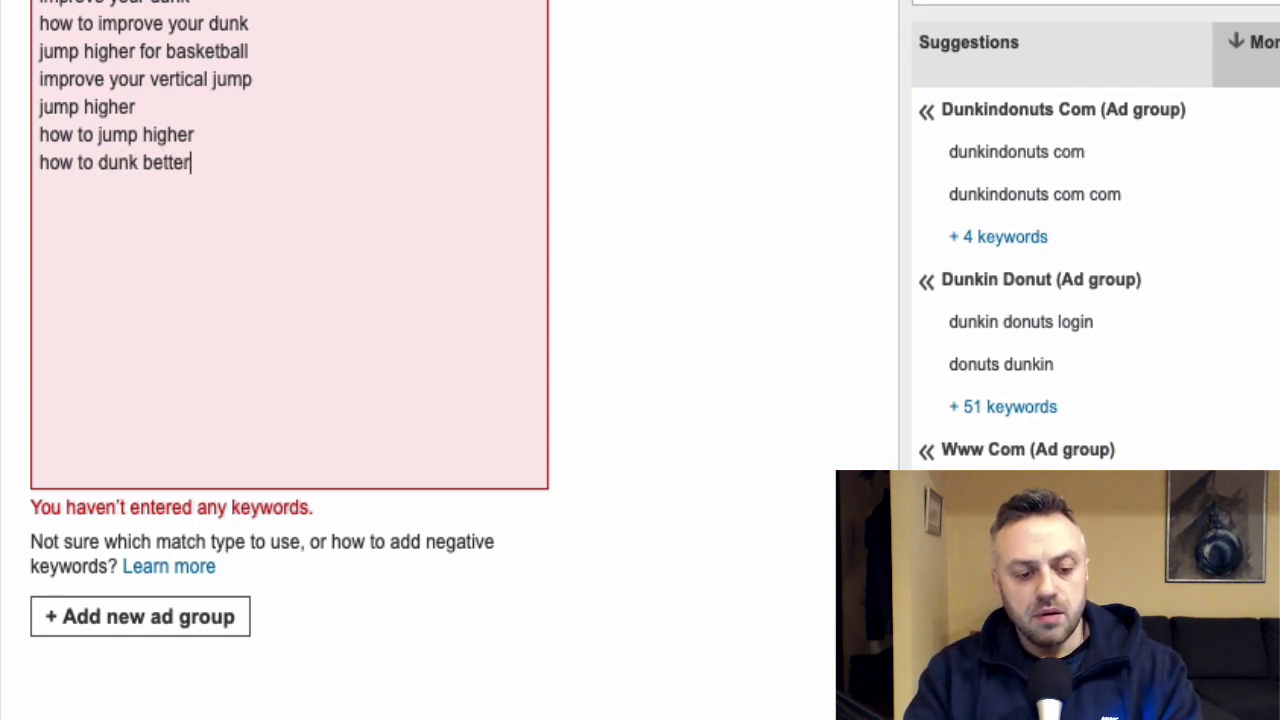
# Add the keyword "how to play basketball better" on a new line below "how to dunk better".
pyautogui.write('come')
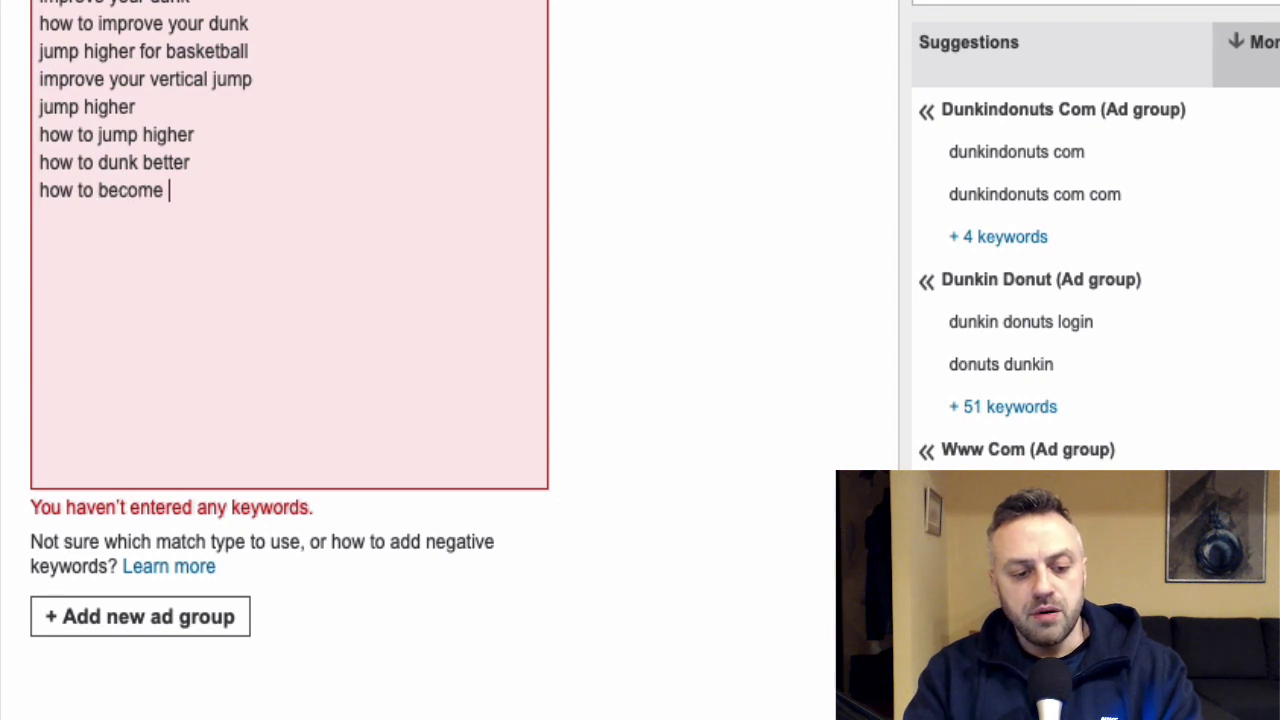
pyautogui.press('BackSpace')
pyautogui.press('BackSpace')
pyautogui.press('BackSpace')
pyautogui.press('BackSpace')
pyautogui.press('BackSpace')
pyautogui.press('BackSpace')
pyautogui.press('BackSpace')
pyautogui.write('play')
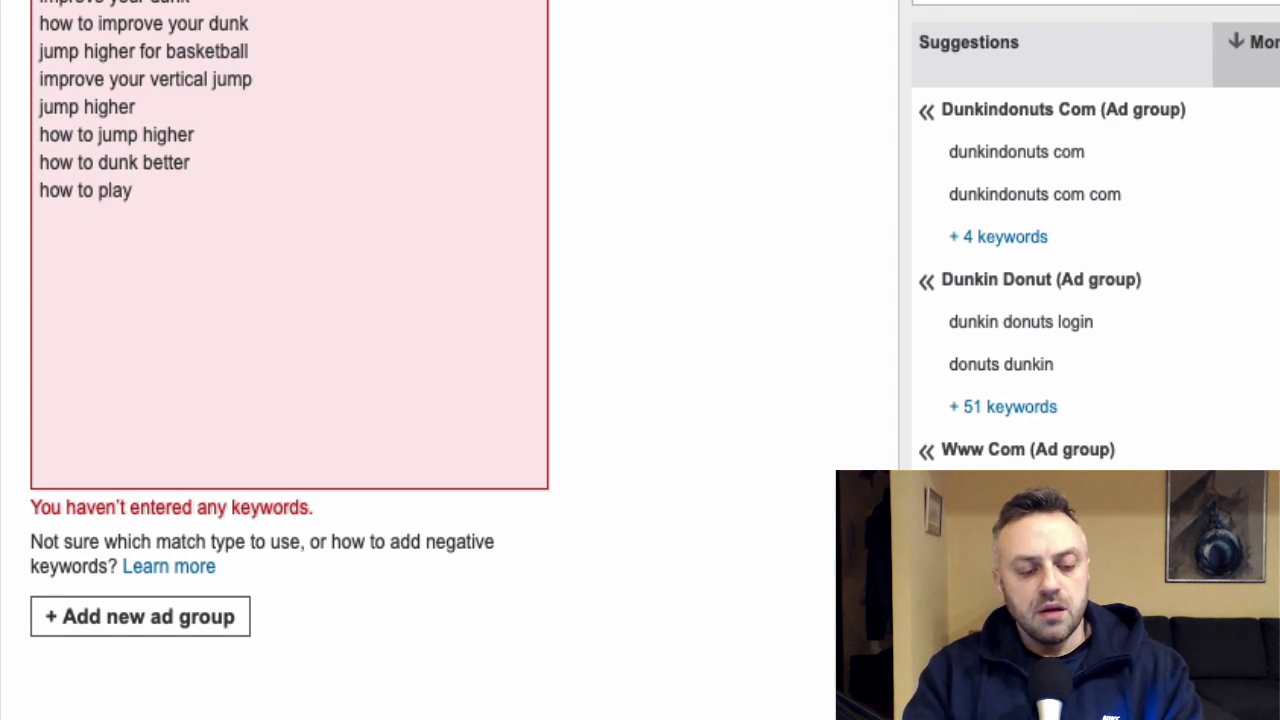
pyautogui.write(' basketball bet')
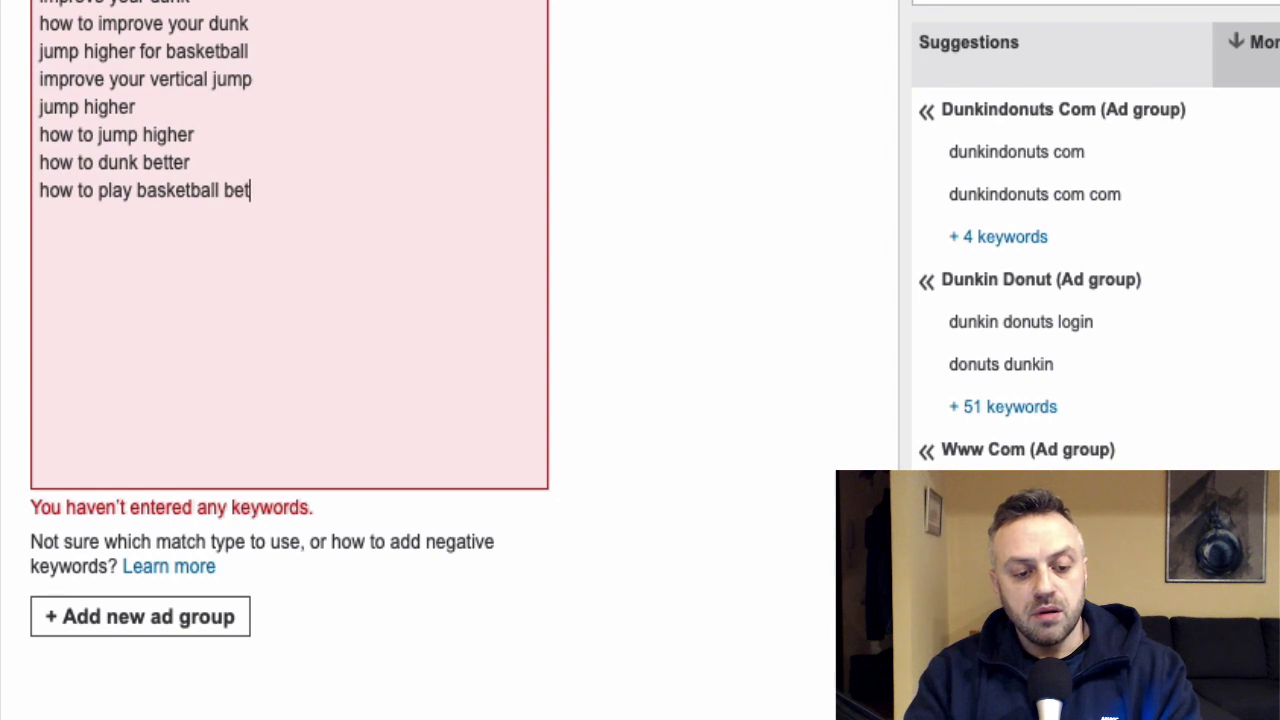
pyautogui.write('ter how to become')
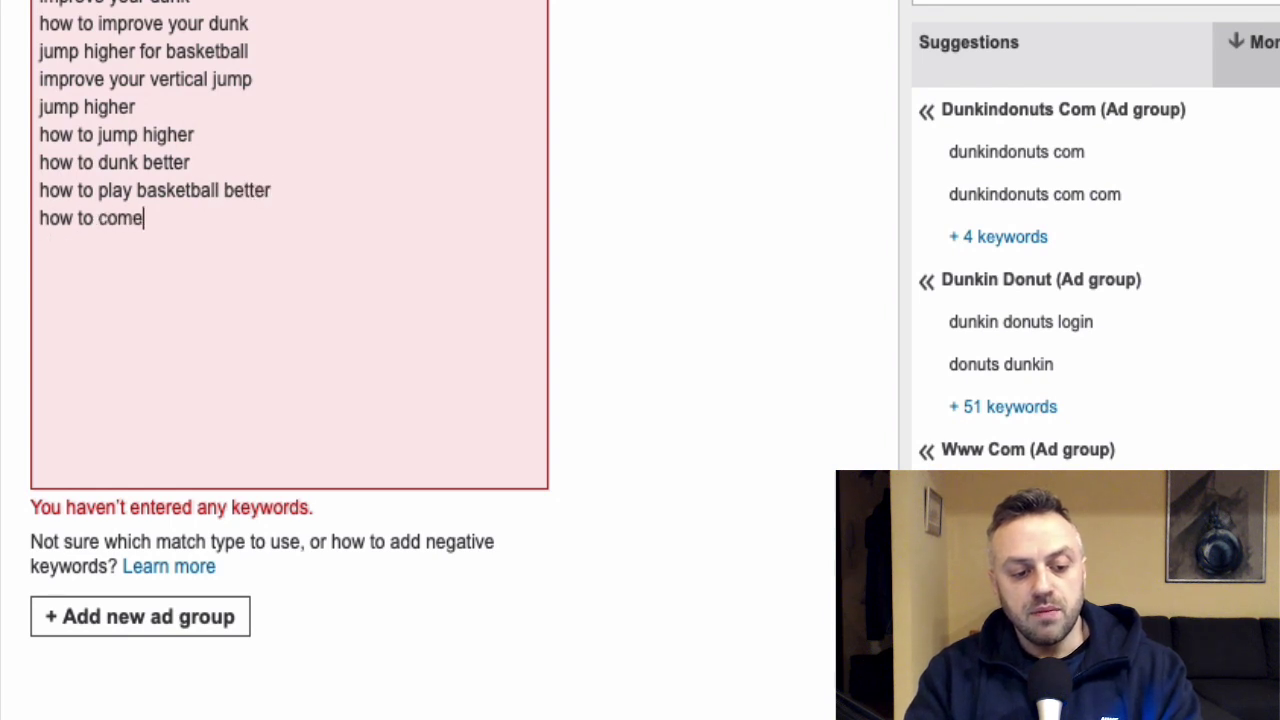
# Add the keyword "how to become a better basketball player" and another beginning "how to have a better jump" to AG1's list.
pyautogui.press('BackSpace')
pyautogui.press('BackSpace')
pyautogui.press('BackSpace')
pyautogui.press('BackSpace')
pyautogui.write('become a bett')
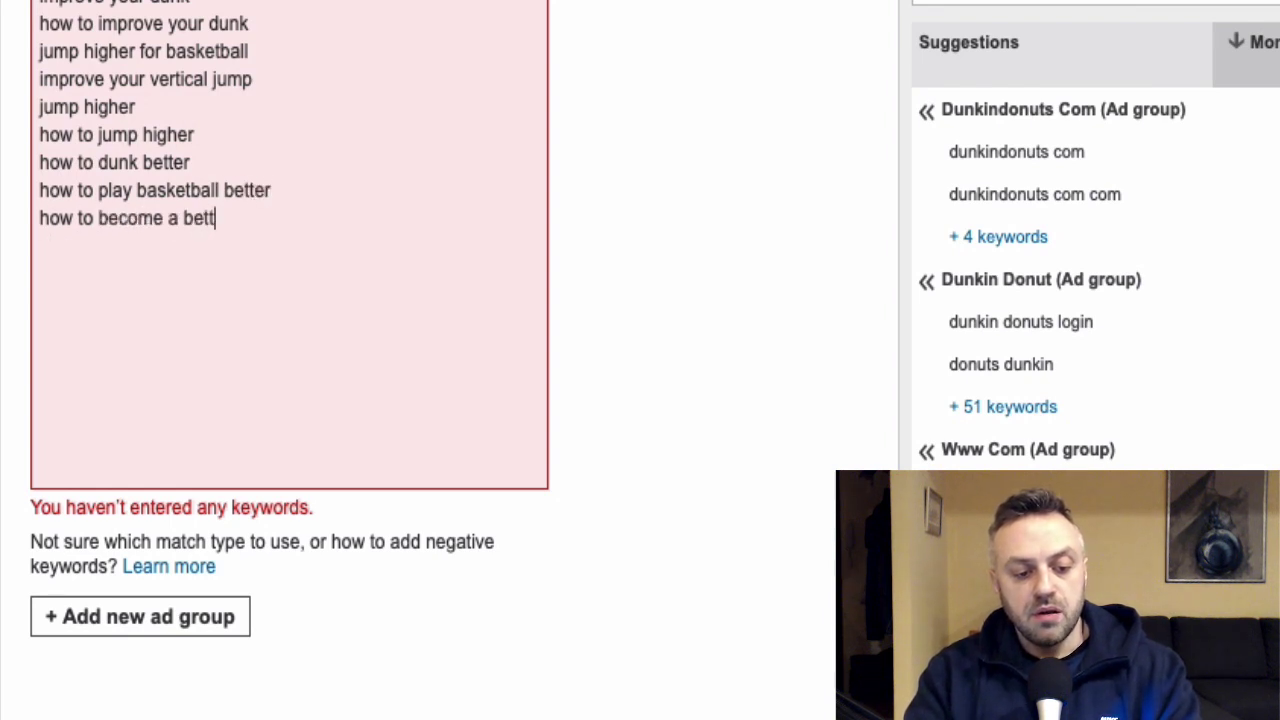
pyautogui.write('er basketball player')
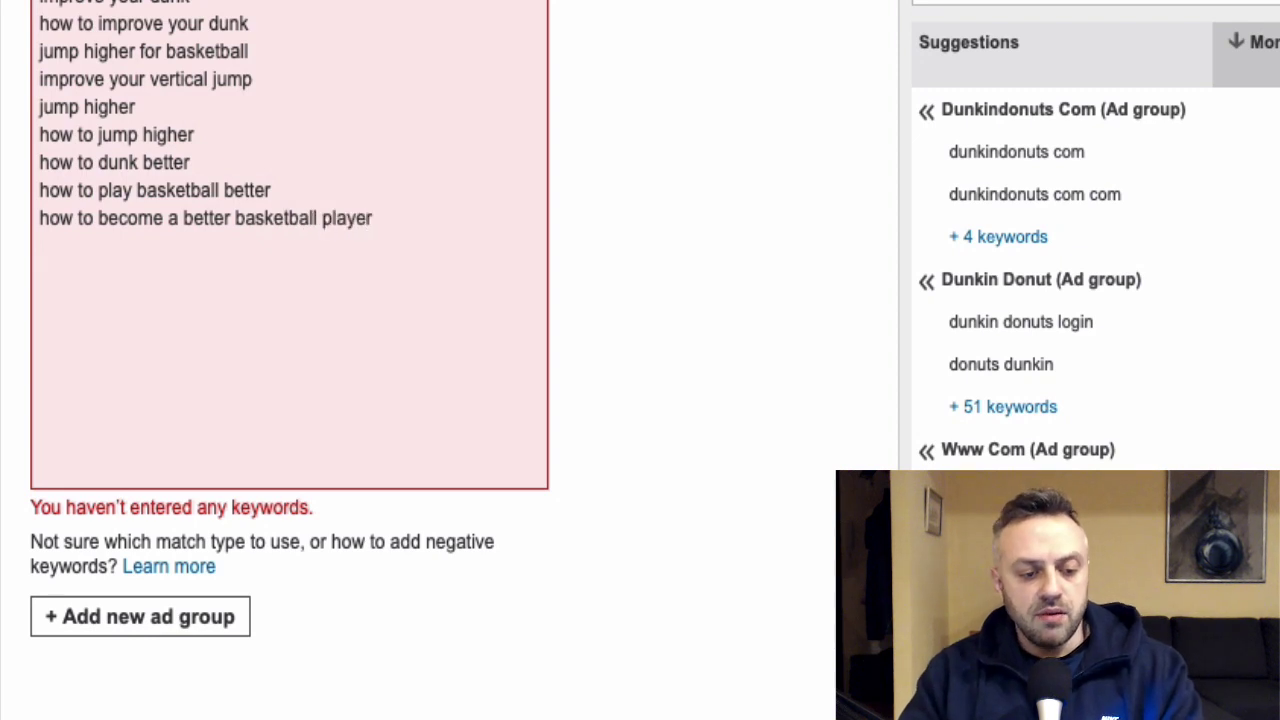
pyautogui.press('Return')
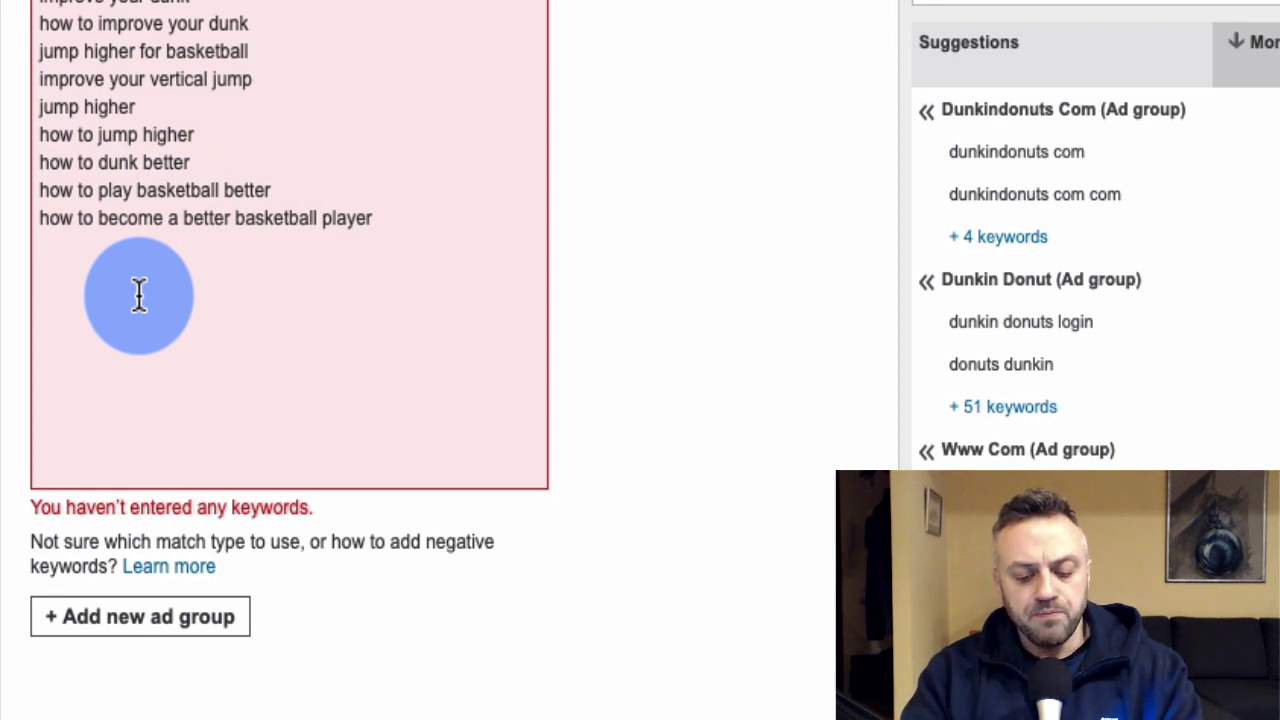
pyautogui.write('how to have ')
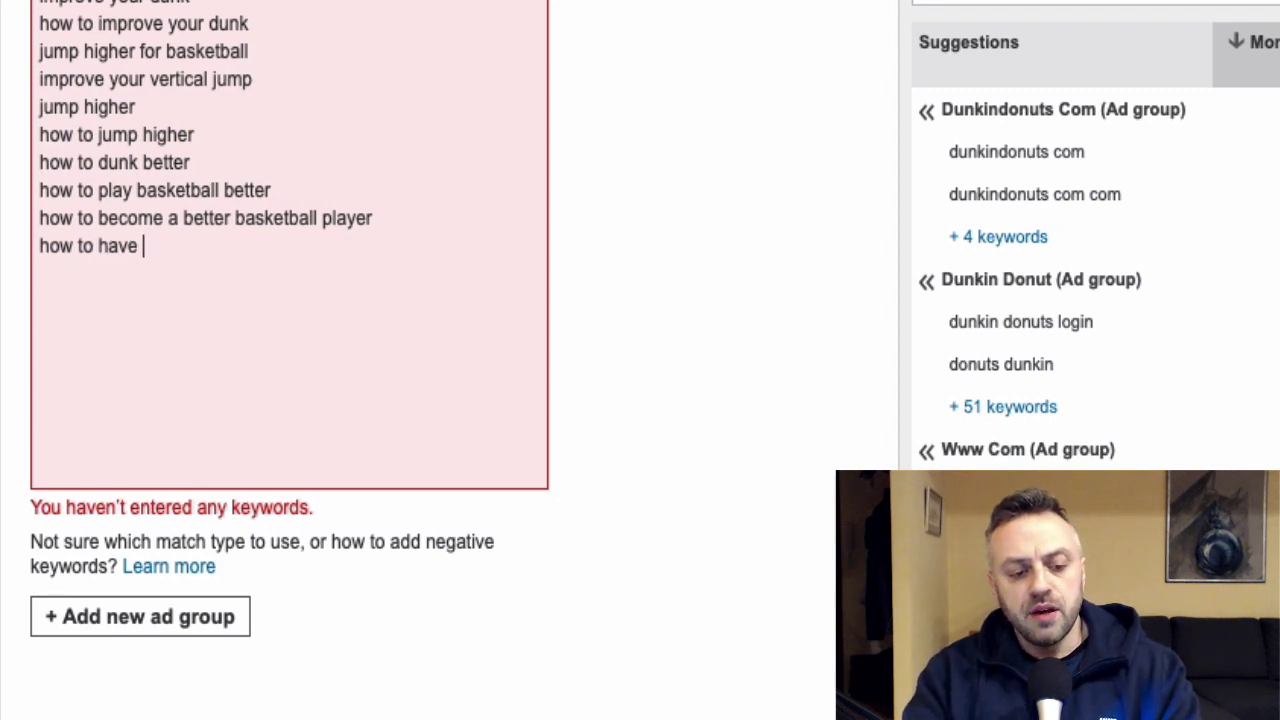
pyautogui.write('a better jump fo')
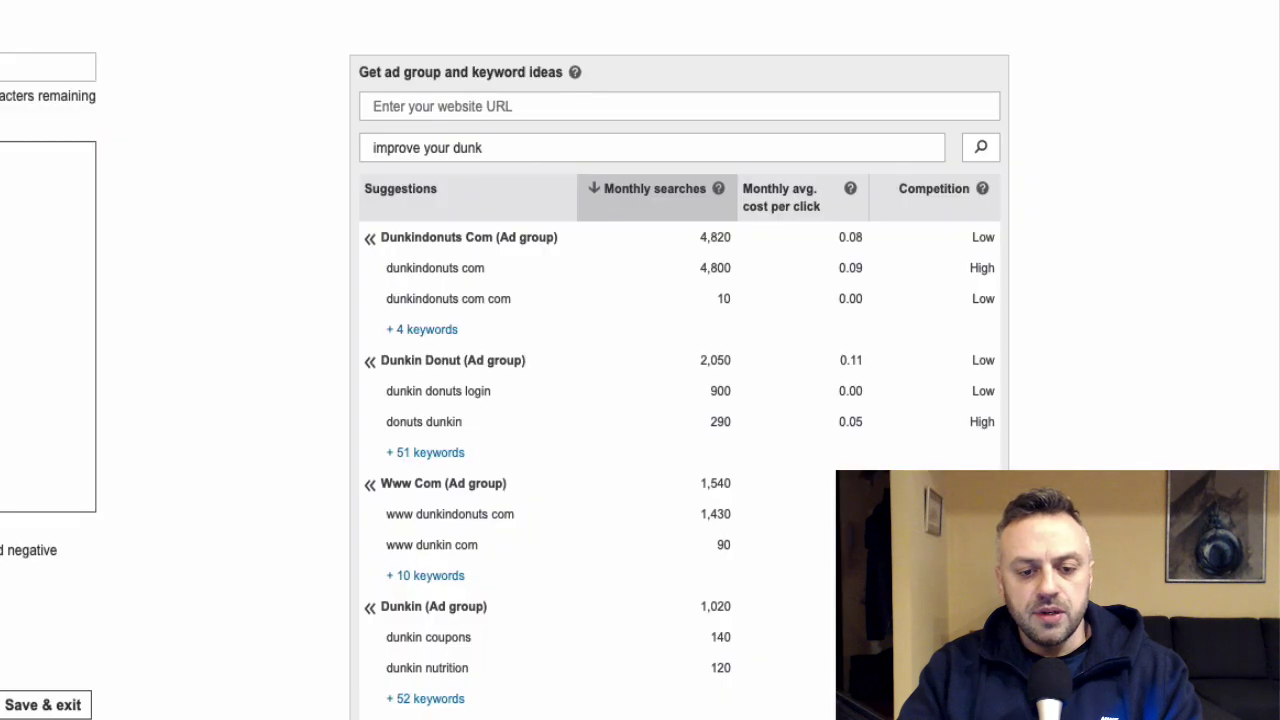
pyautogui.click(521, 110)
pyautogui.write('https://www.vertshock.com/')
pyautogui.press('Return')
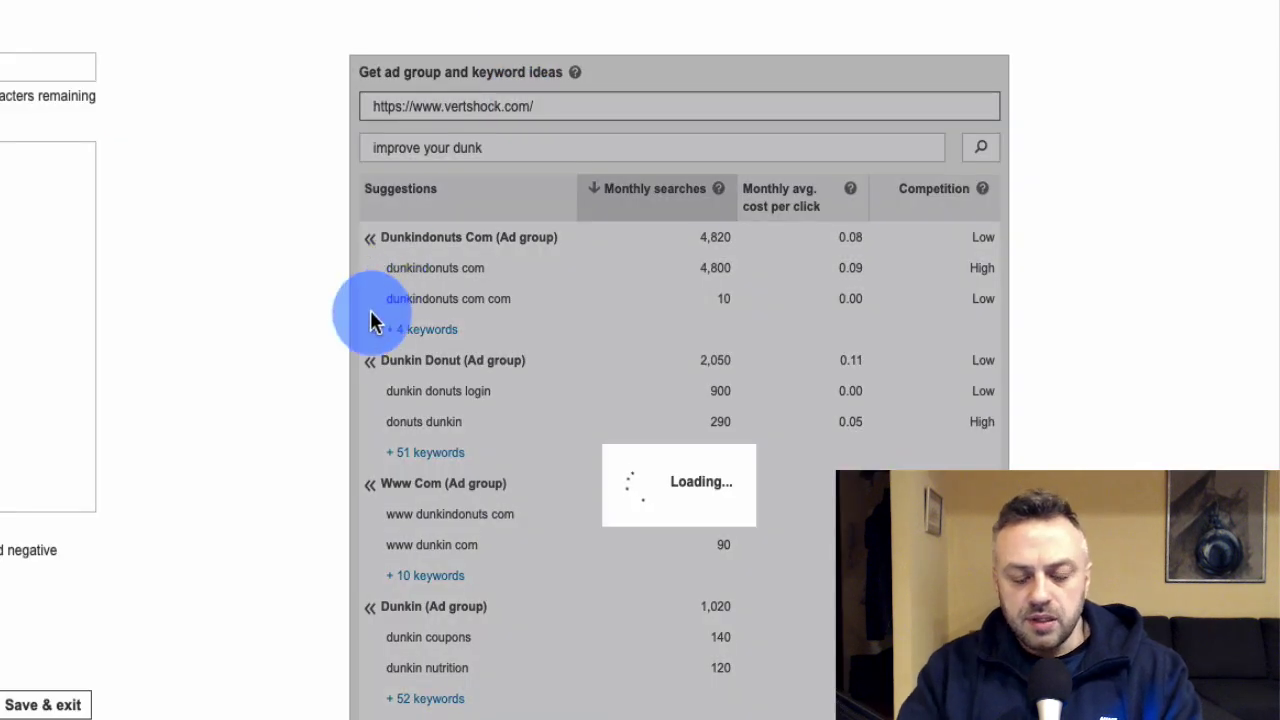
pyautogui.scroll(-2, 588, 483)
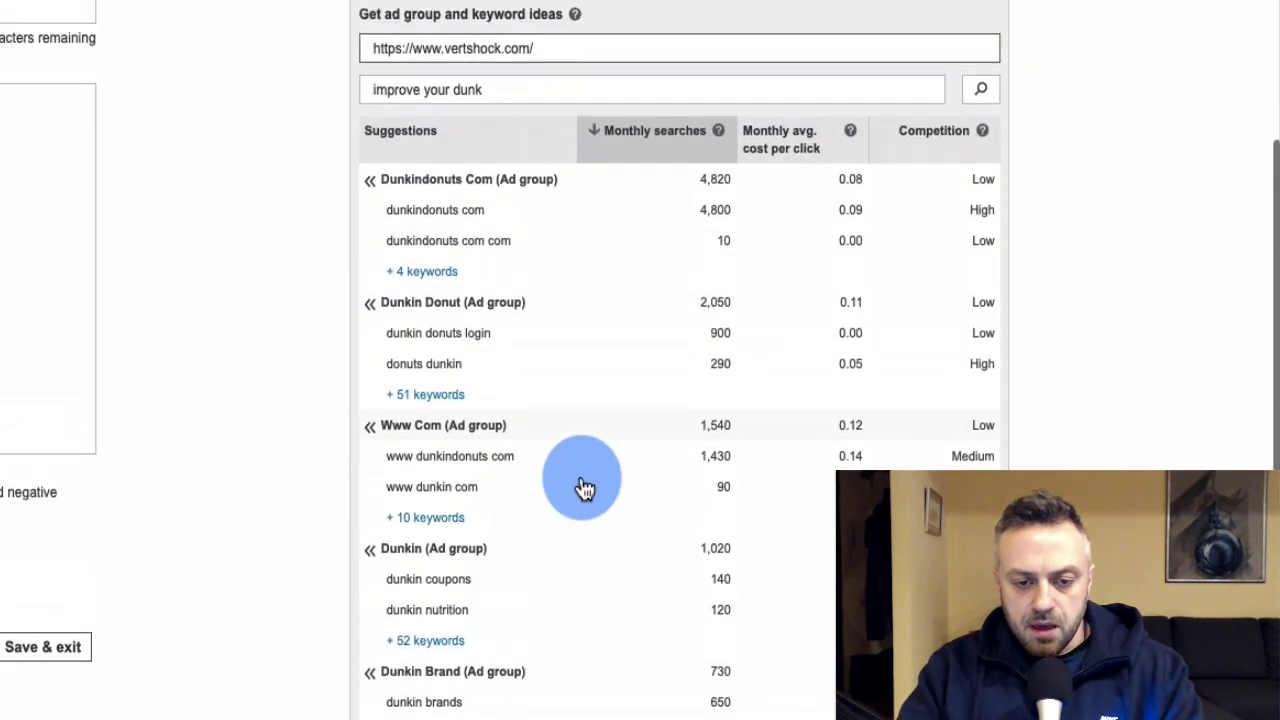
pyautogui.scroll(1, 585, 487)
pyautogui.click(695, 108)
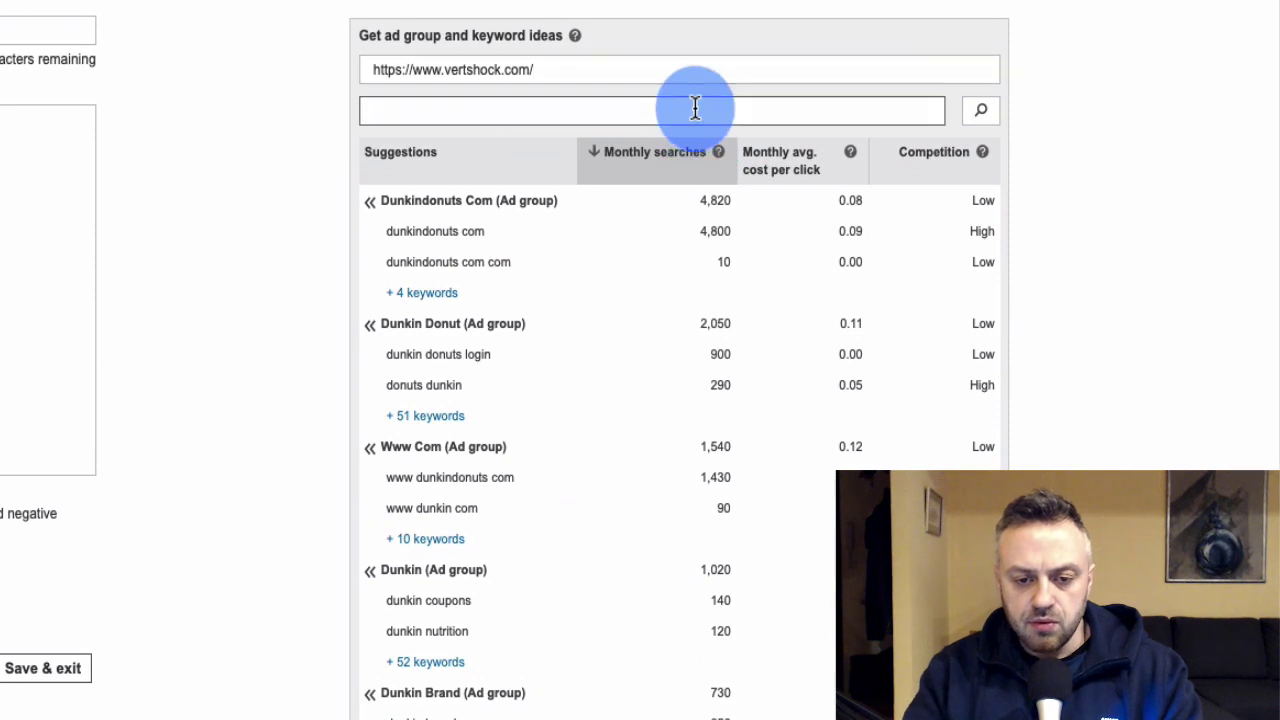
pyautogui.press('Return')
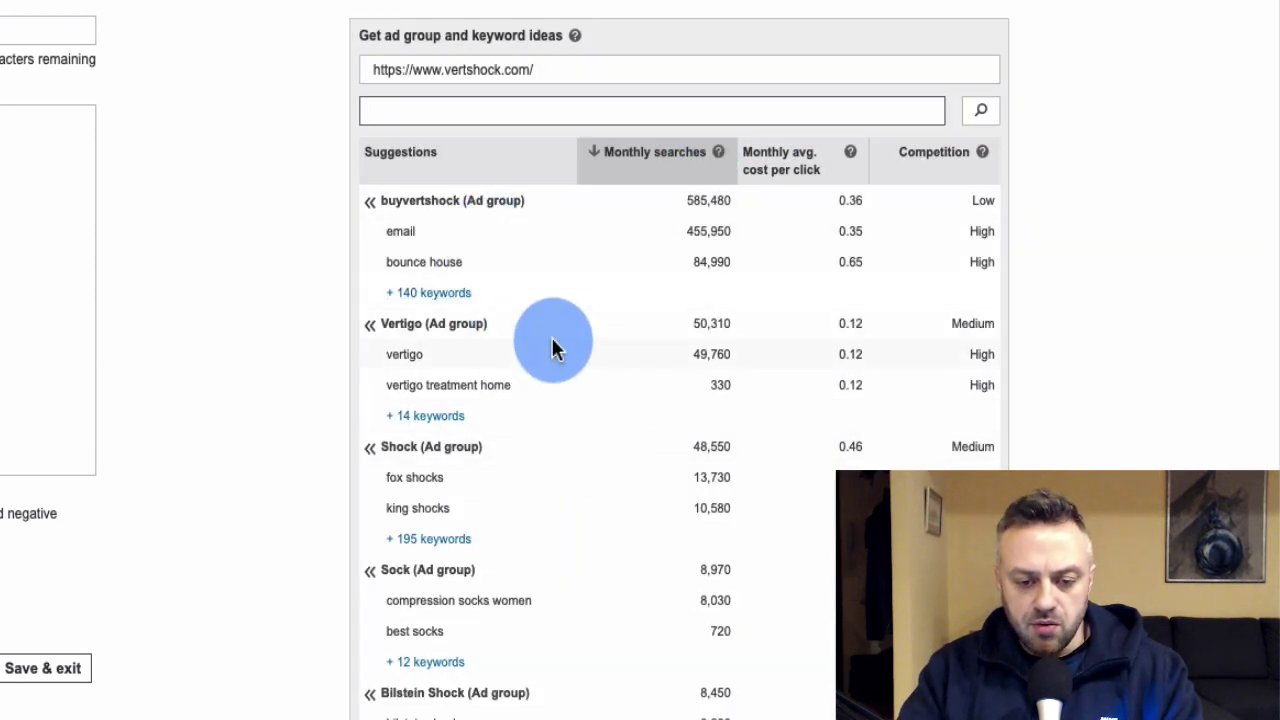
# Page through the suggested ad groups to the Vertical Jump idea and open its full keyword list.
pyautogui.scroll(-1, 555, 348)
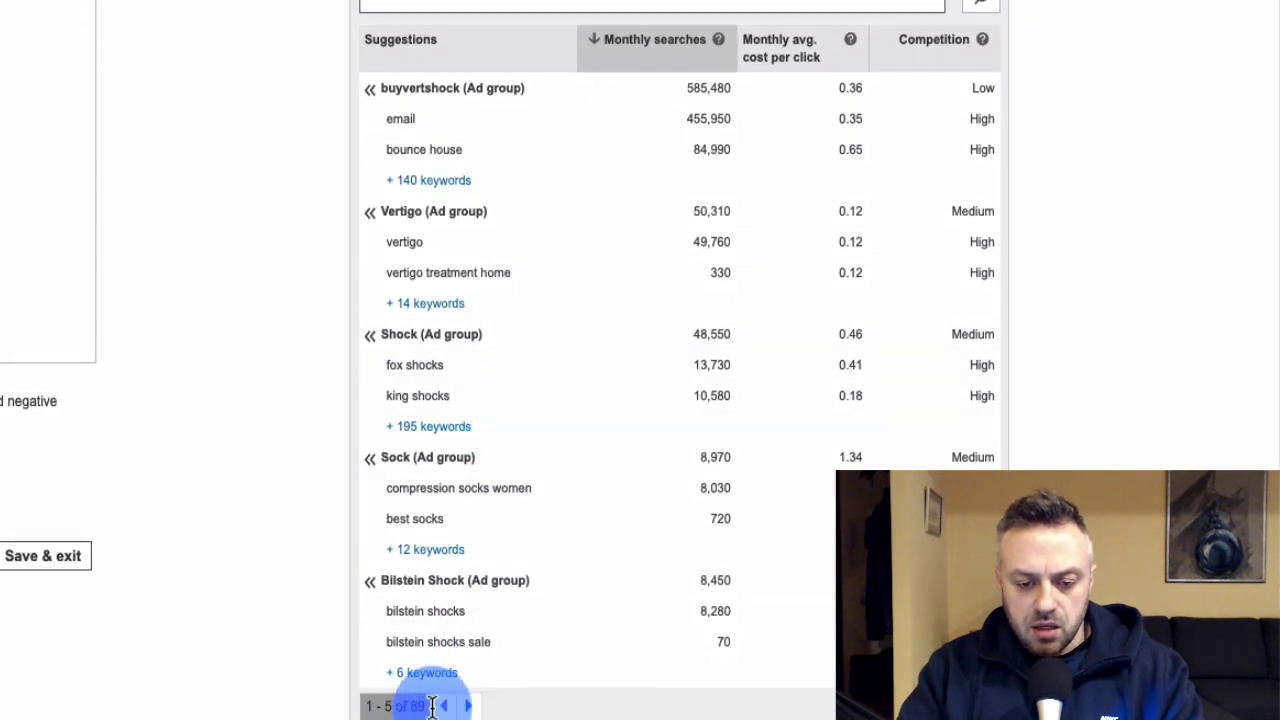
pyautogui.click(468, 707)
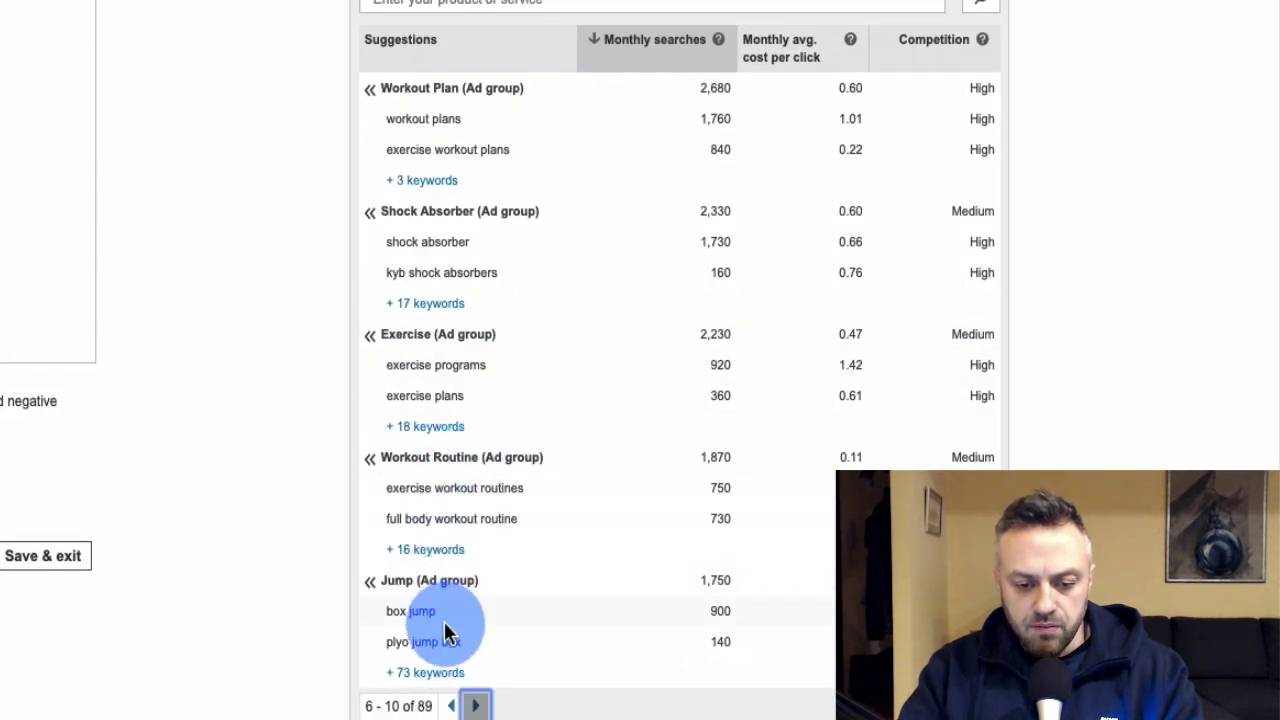
pyautogui.click(478, 707)
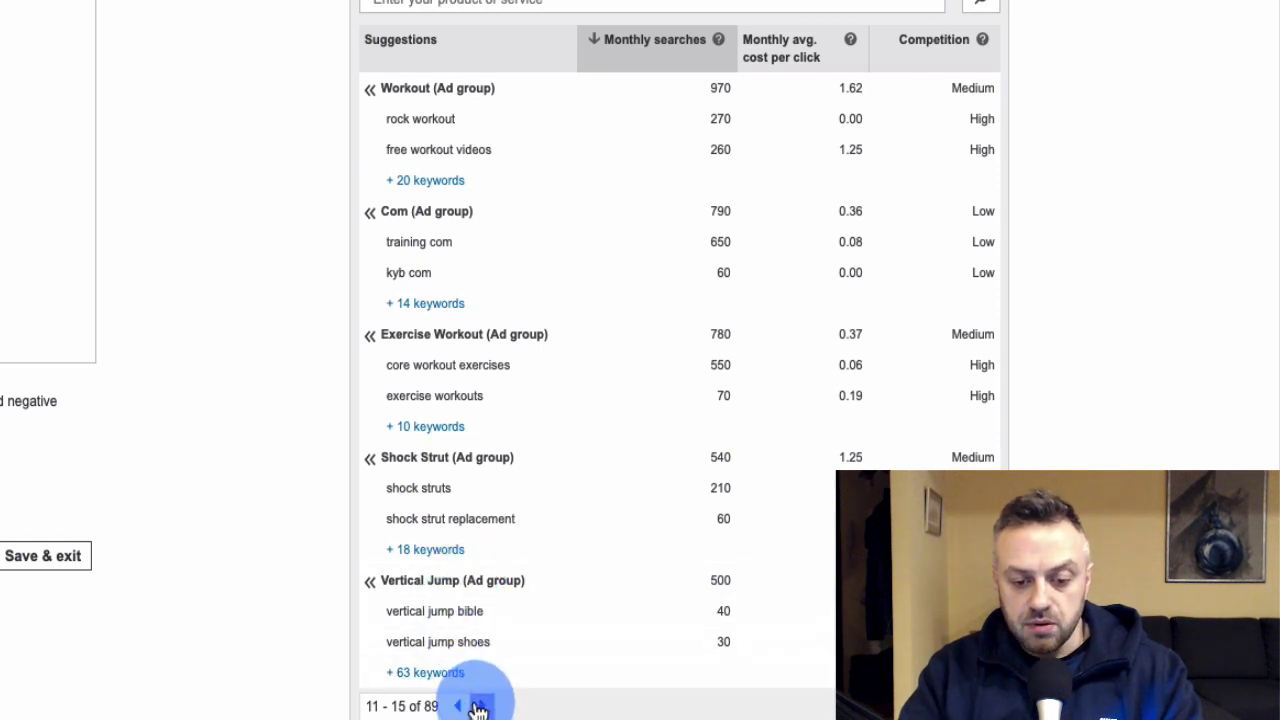
pyautogui.click(446, 680)
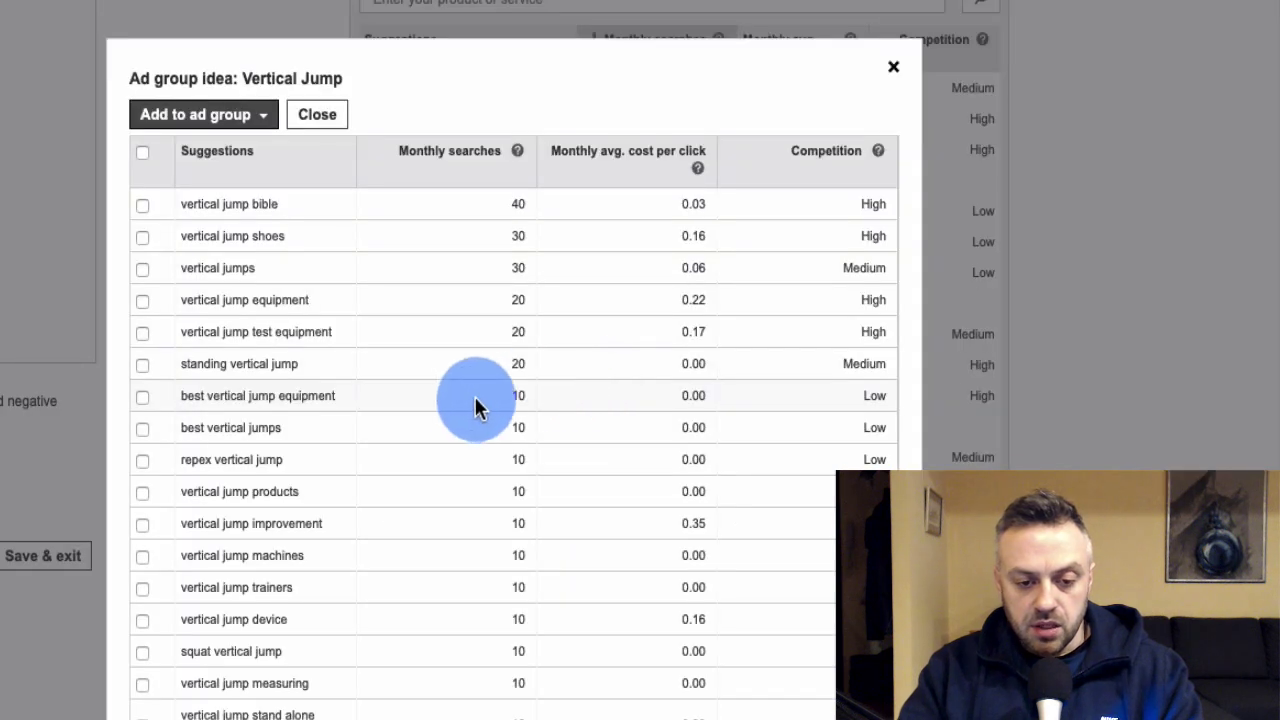
# Select the suggested keyword "vertical jump improvement" in the Vertical Jump ad group idea.
pyautogui.scroll(-5, 470, 408)
pyautogui.scroll(1, 465, 415)
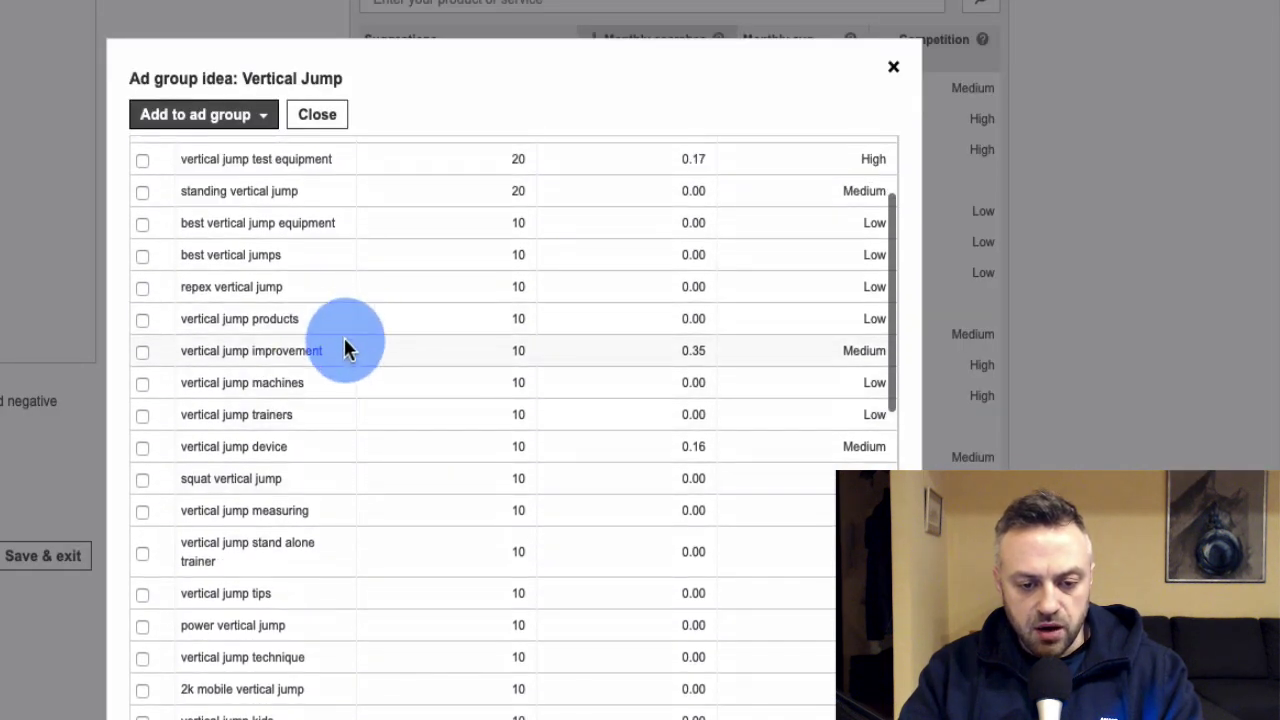
pyautogui.click(143, 354)
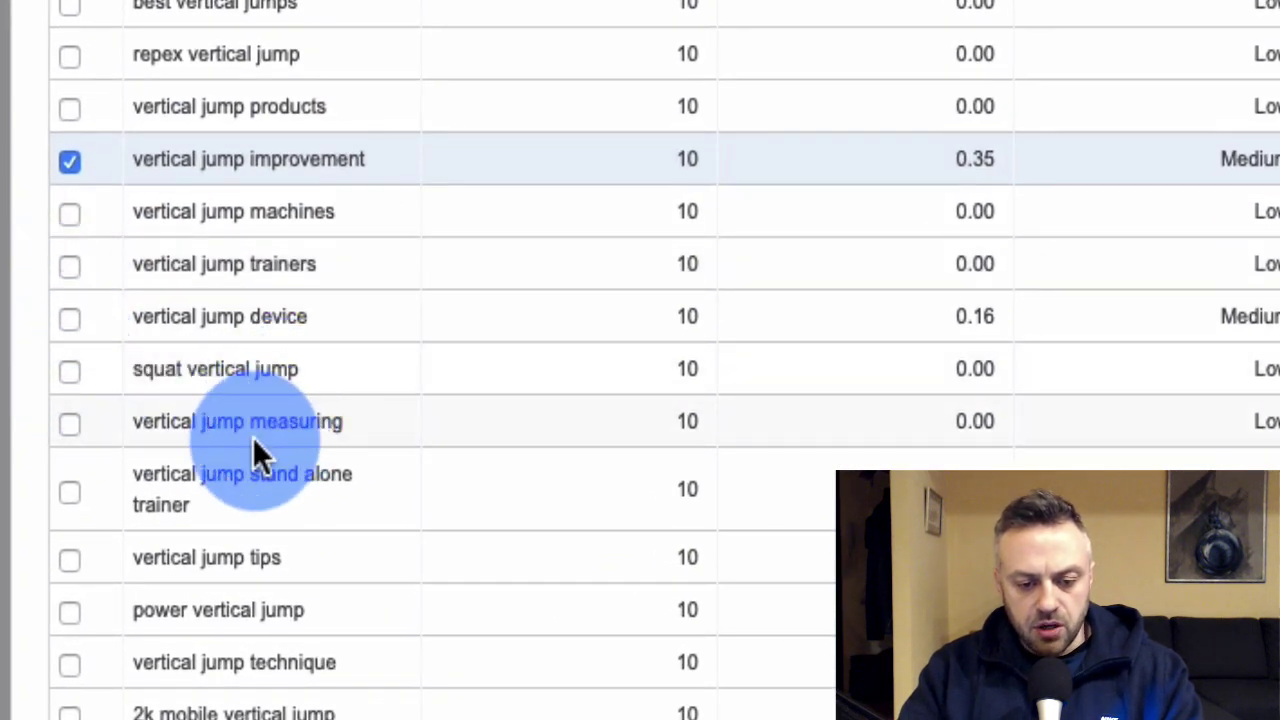
# Look through the rest of the Vertical Jump suggestions for keywords that suit the offer.
pyautogui.scroll(-3, 254, 440)
pyautogui.scroll(-4, 253, 437)
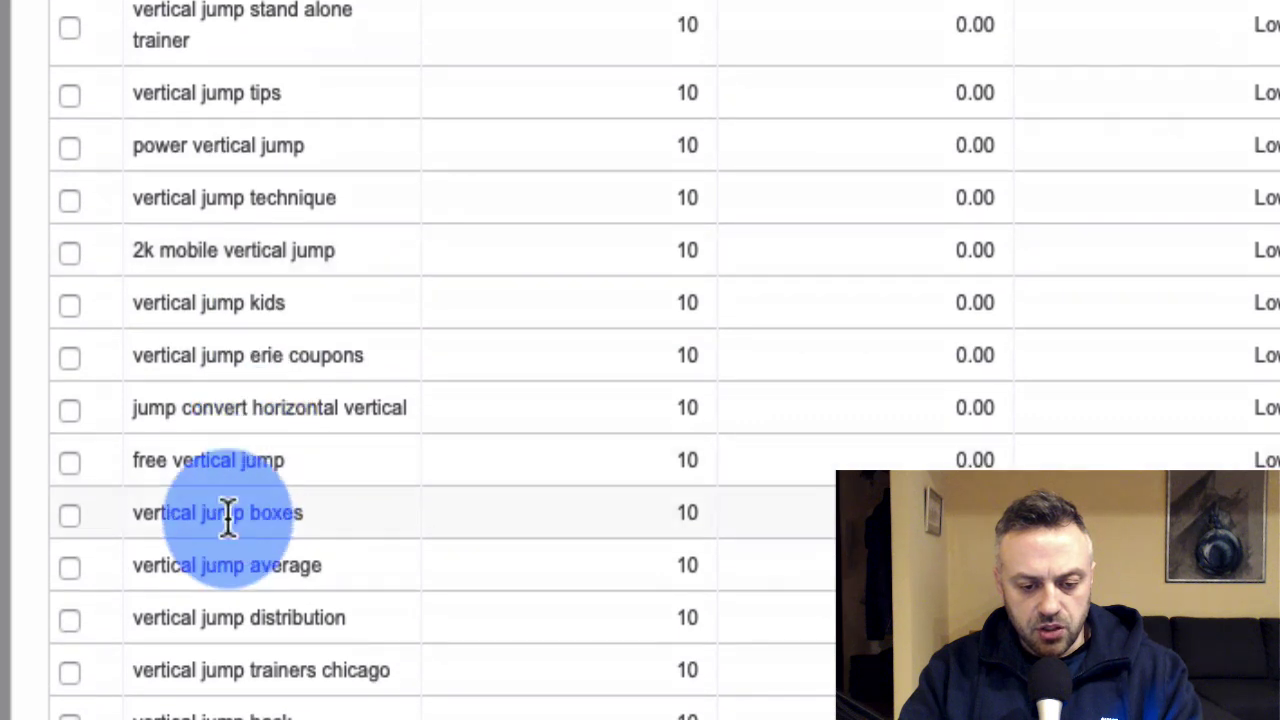
pyautogui.scroll(-1, 253, 620)
pyautogui.scroll(-2, 252, 627)
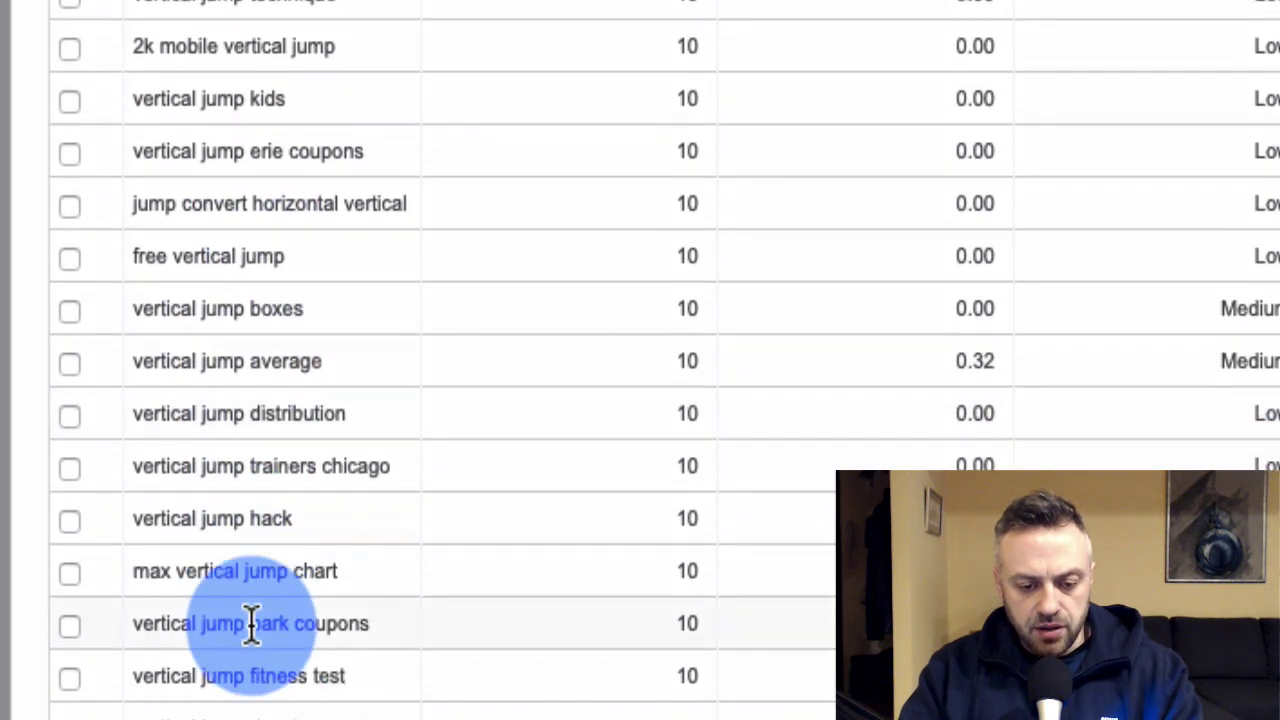
pyautogui.scroll(-1, 290, 685)
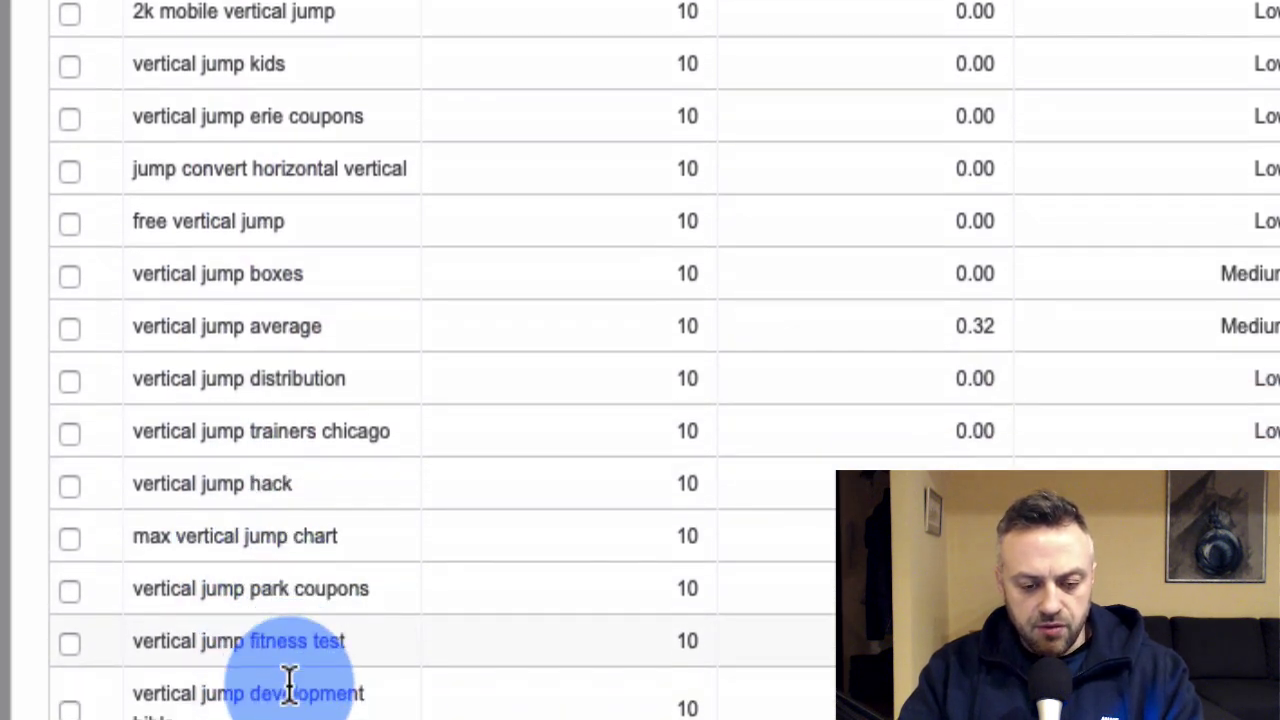
pyautogui.scroll(-5, 290, 685)
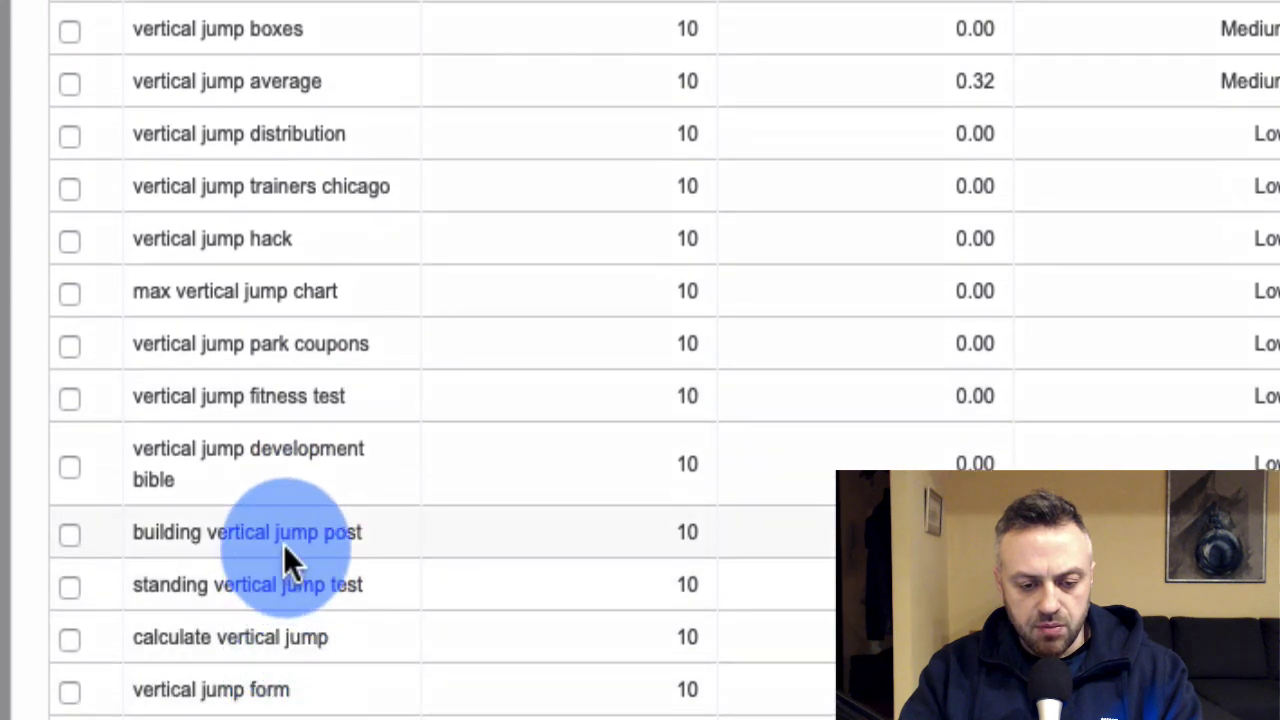
pyautogui.scroll(5, 215, 610)
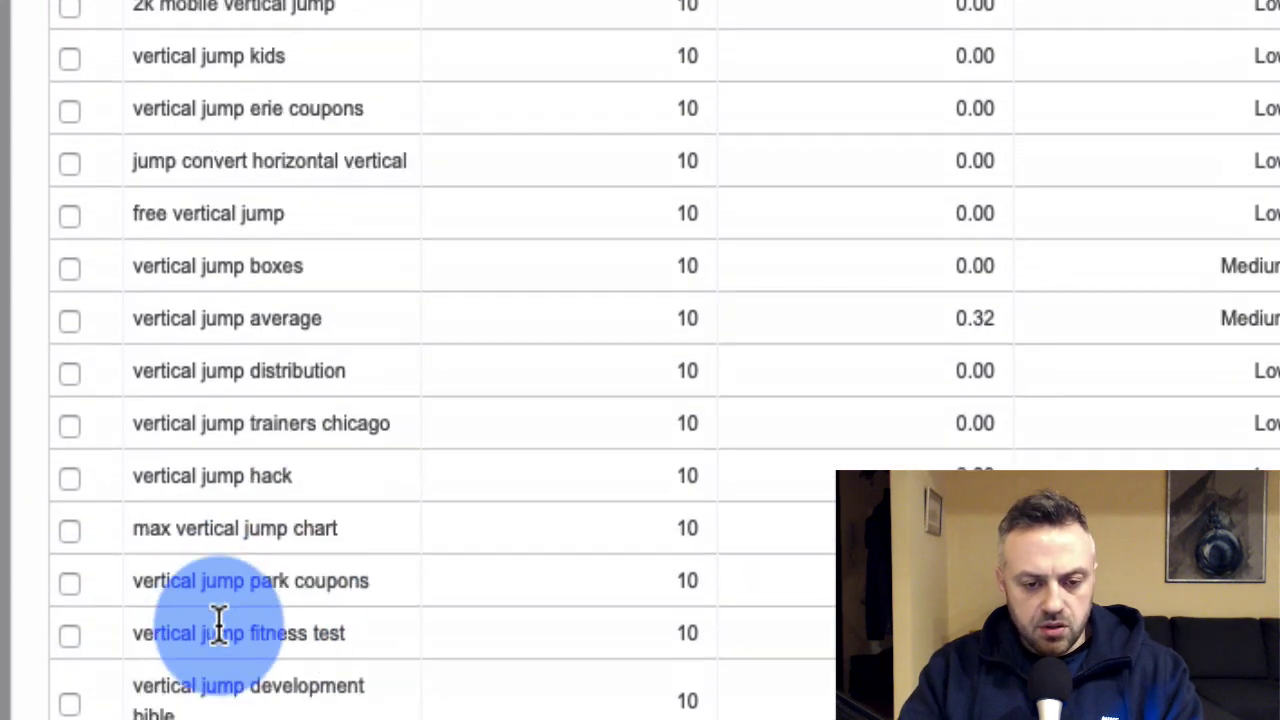
pyautogui.scroll(8, 218, 624)
pyautogui.scroll(-15, 218, 624)
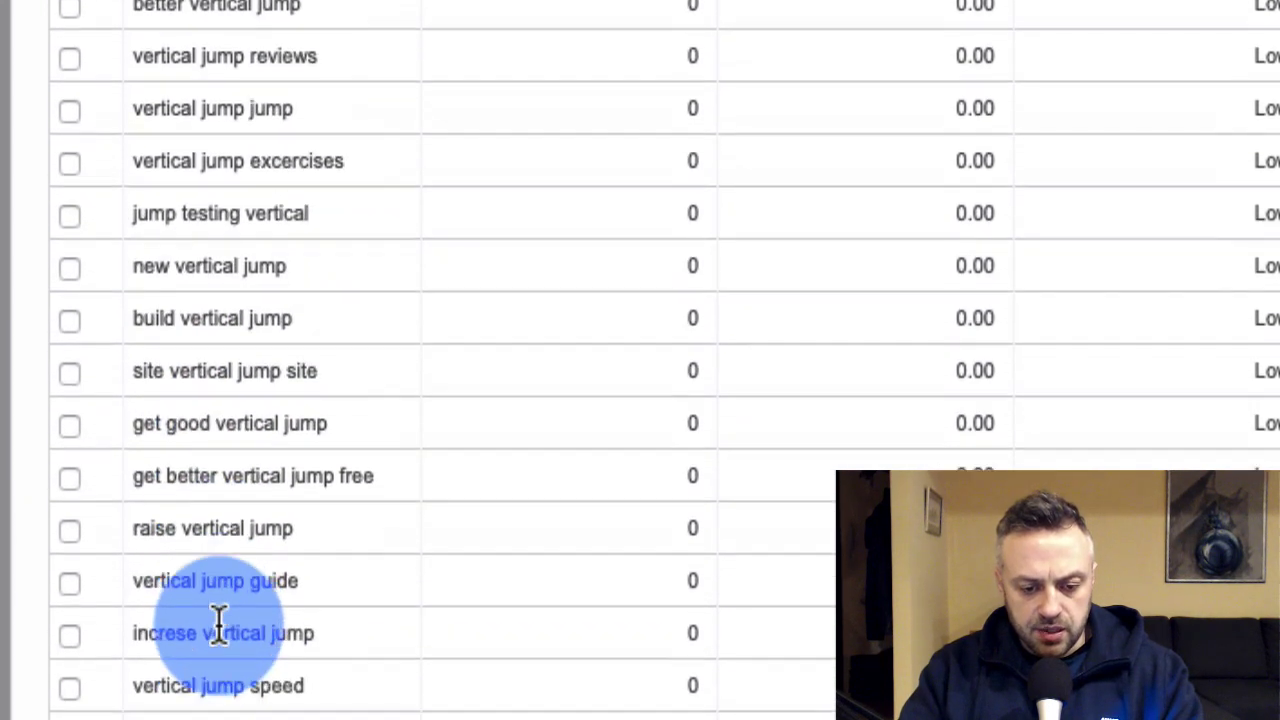
pyautogui.scroll(-10, 218, 622)
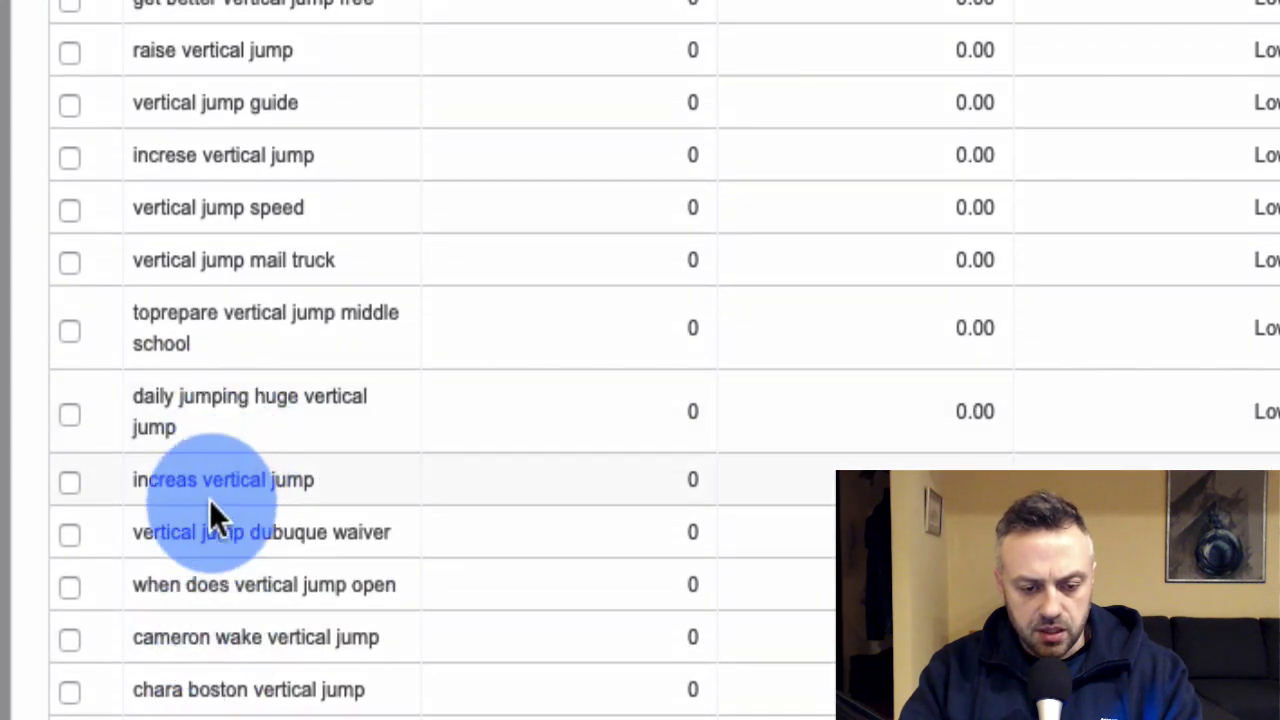
# Leave "increas vertical jump" unselected and select the suggestions "vertical jump guide" and "get good vertical jump".
pyautogui.click(70, 484)
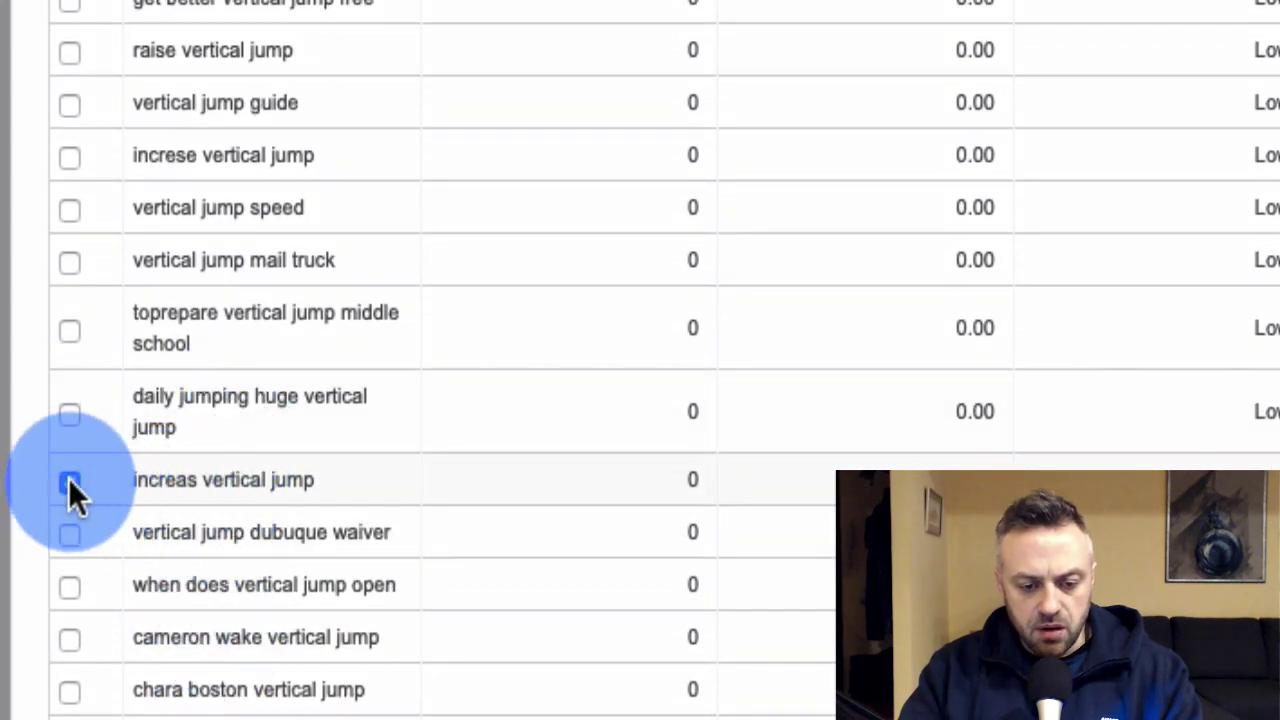
pyautogui.scroll(1, 218, 685)
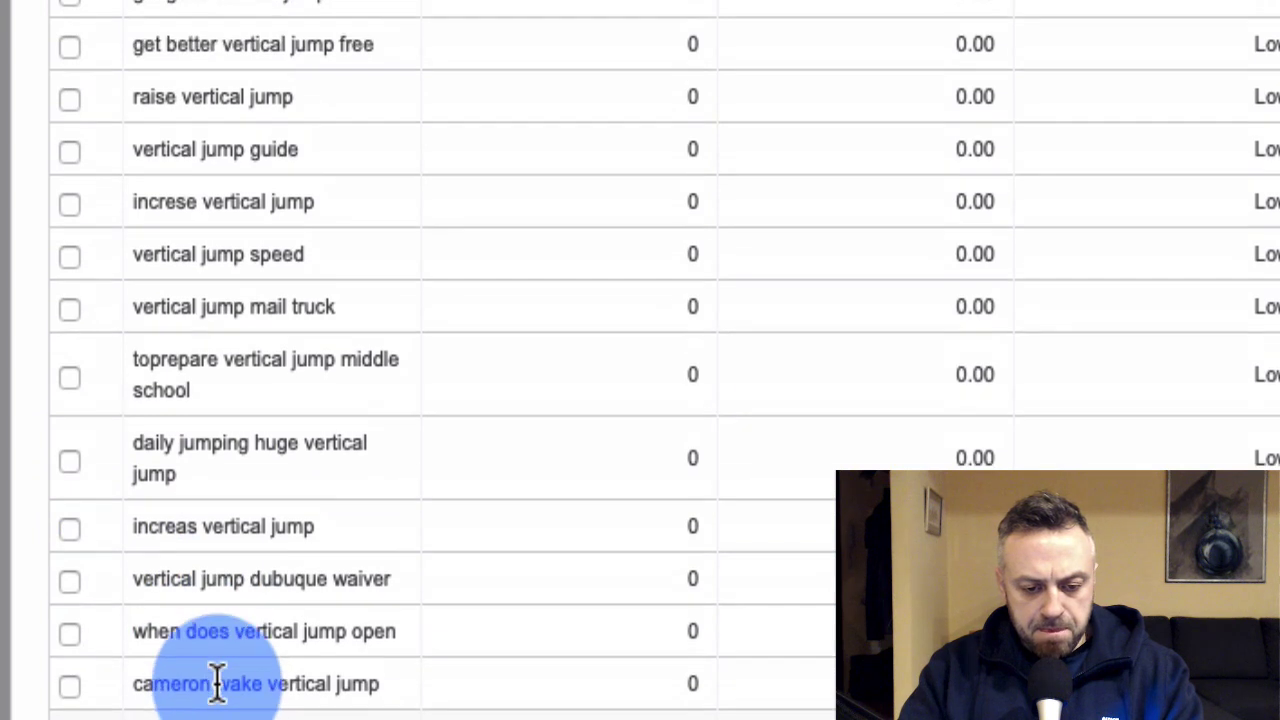
pyautogui.scroll(4, 217, 683)
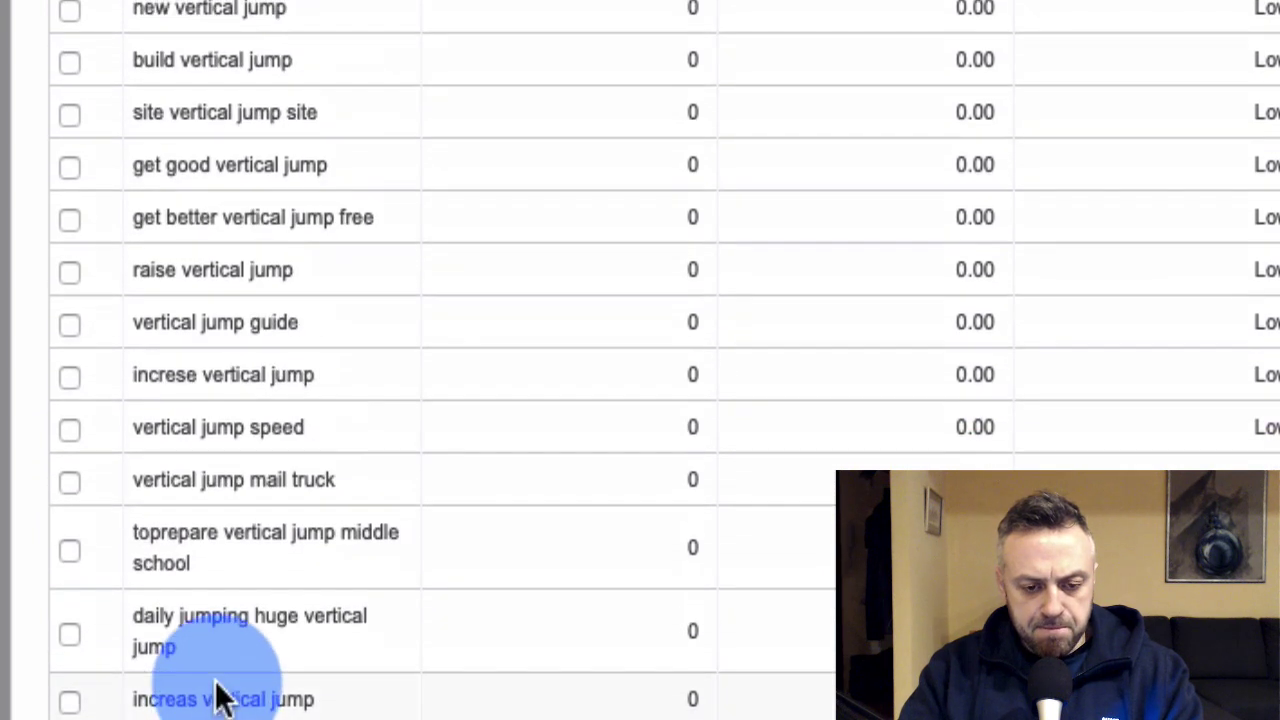
pyautogui.click(69, 326)
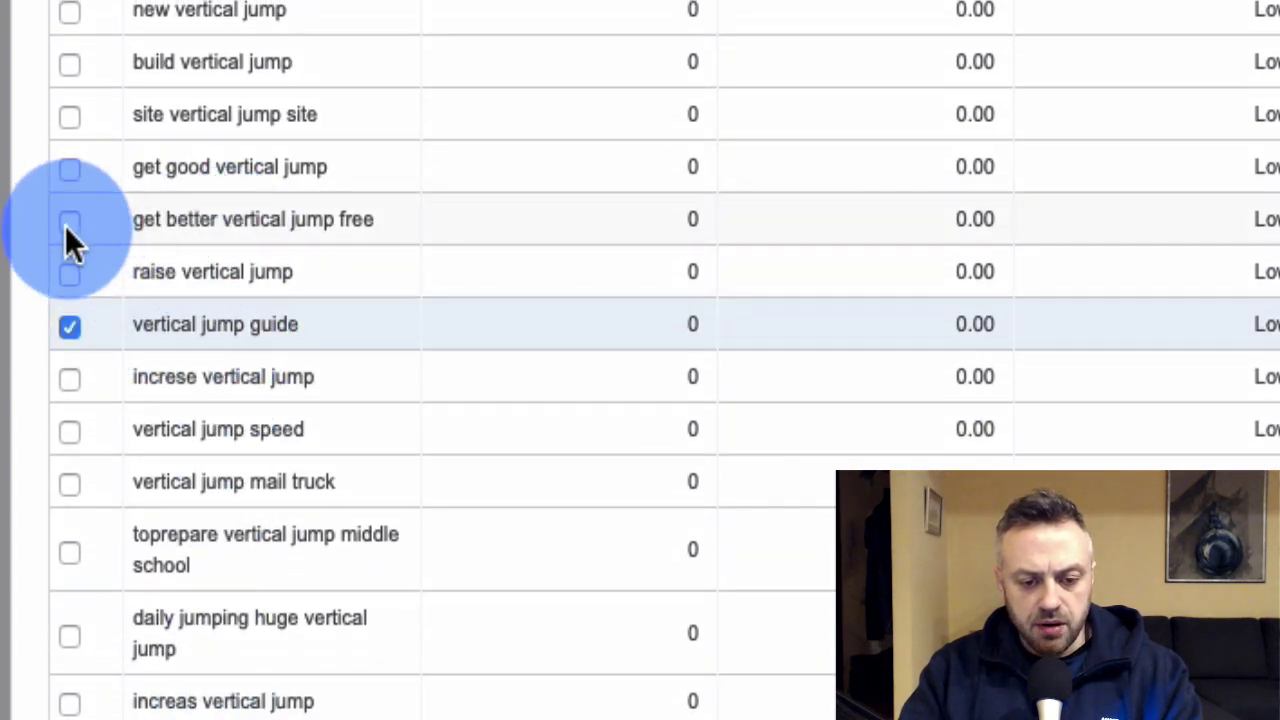
pyautogui.click(69, 169)
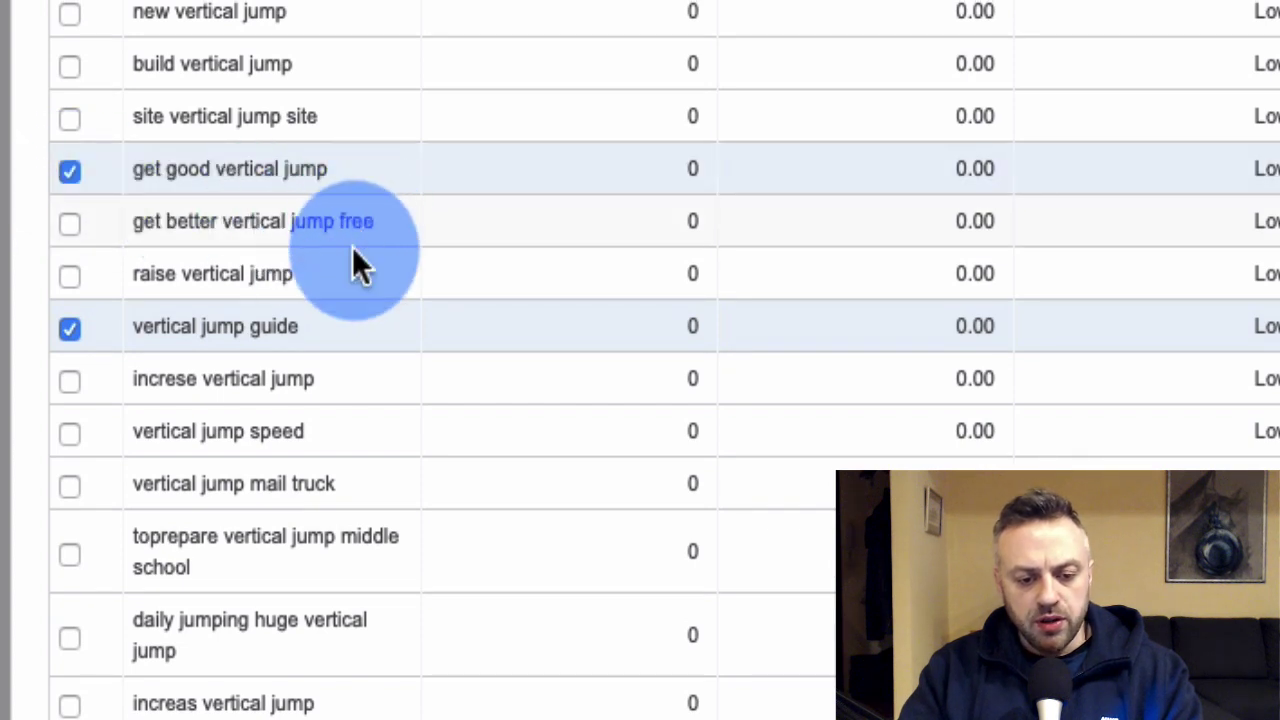
# Select the suggestions "vertical jump excercises", "calculate vertical jump", "vertical jump form" and "vertical jump equipment reviews".
pyautogui.scroll(4, 323, 130)
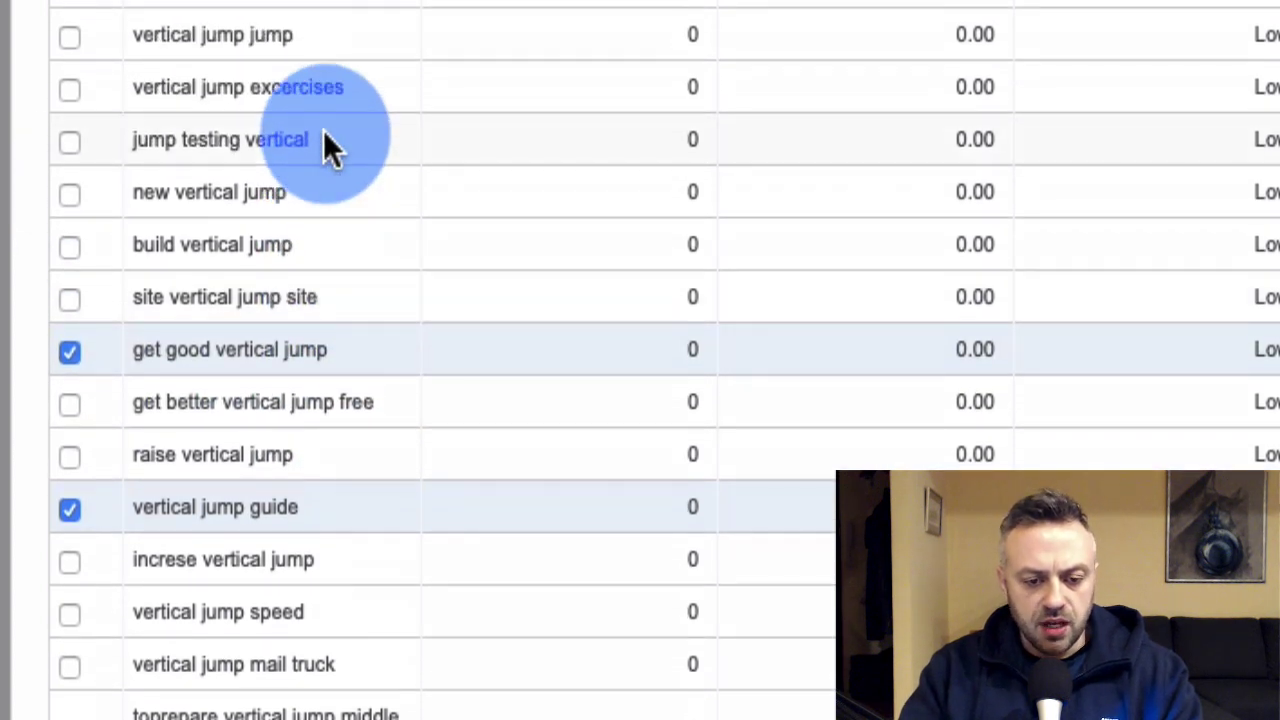
pyautogui.scroll(4, 205, 115)
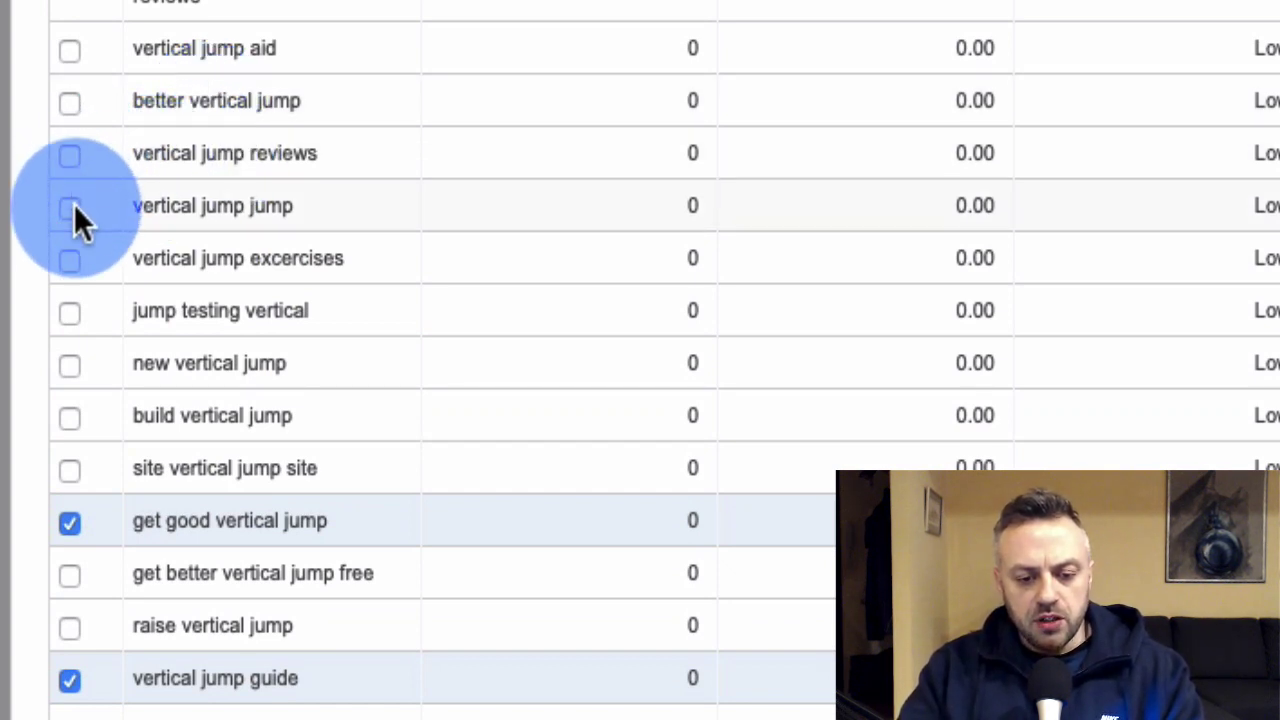
pyautogui.click(70, 260)
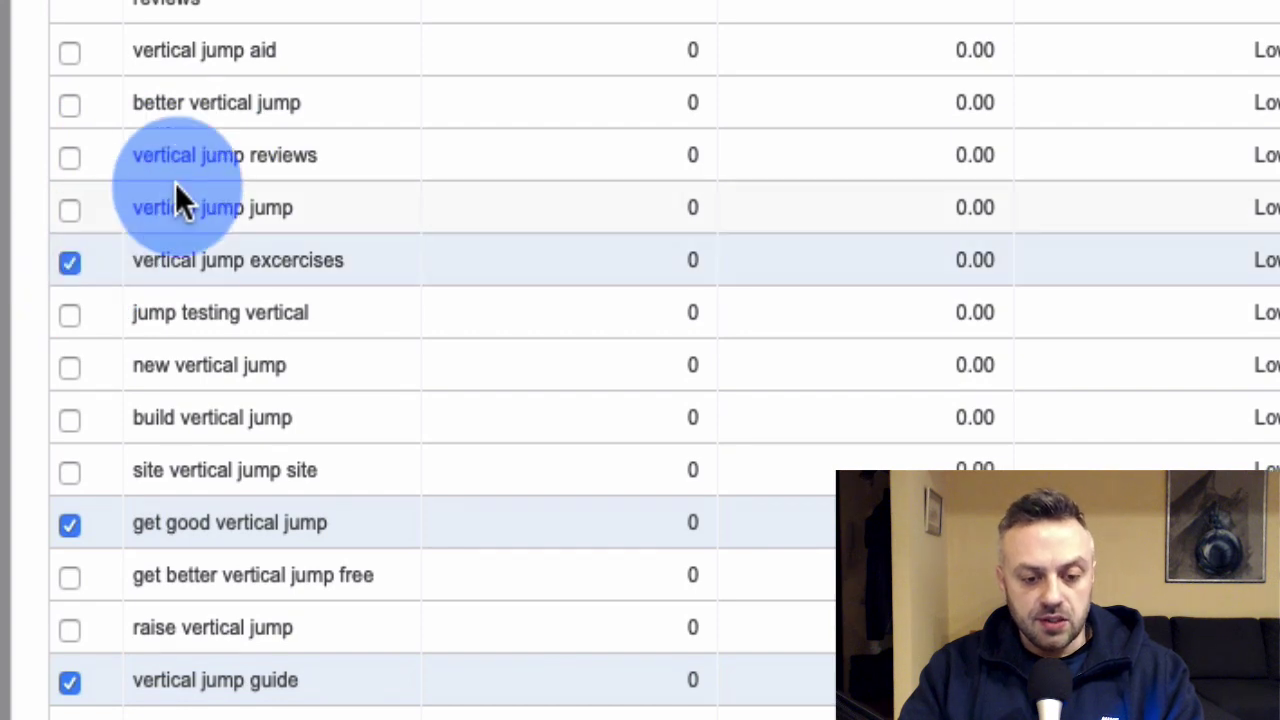
pyautogui.scroll(8, 177, 200)
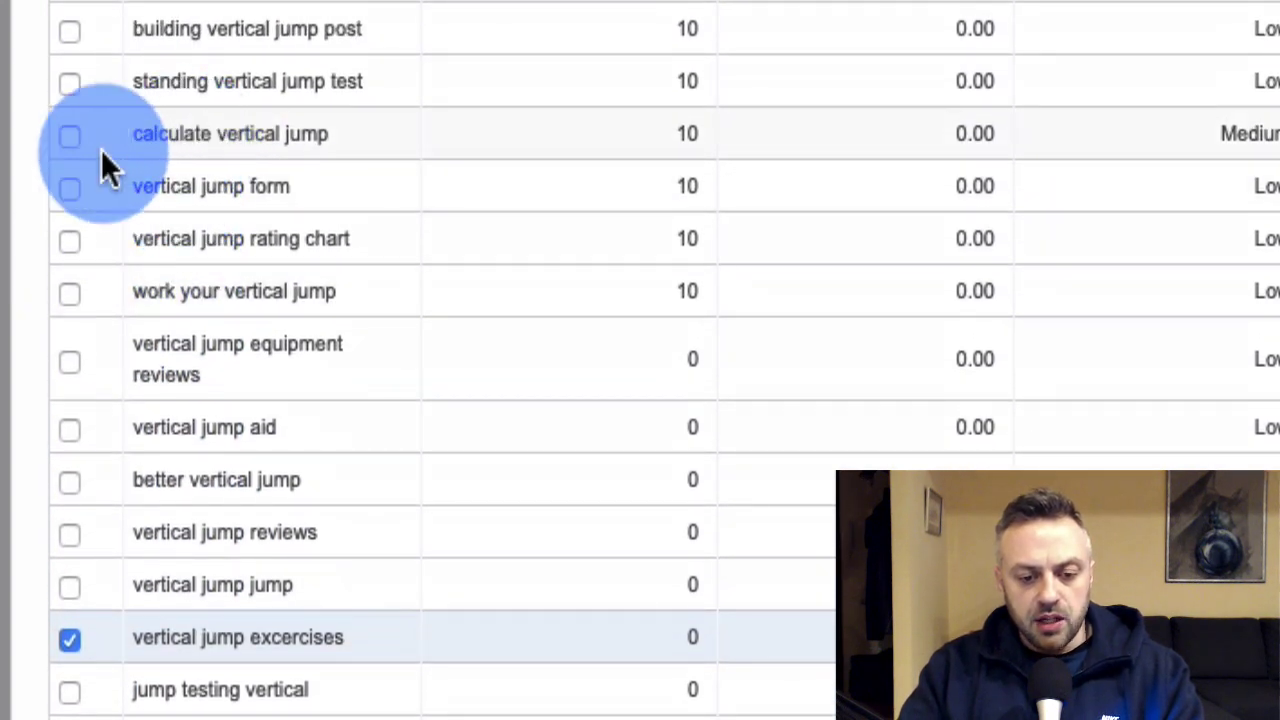
pyautogui.click(62, 140)
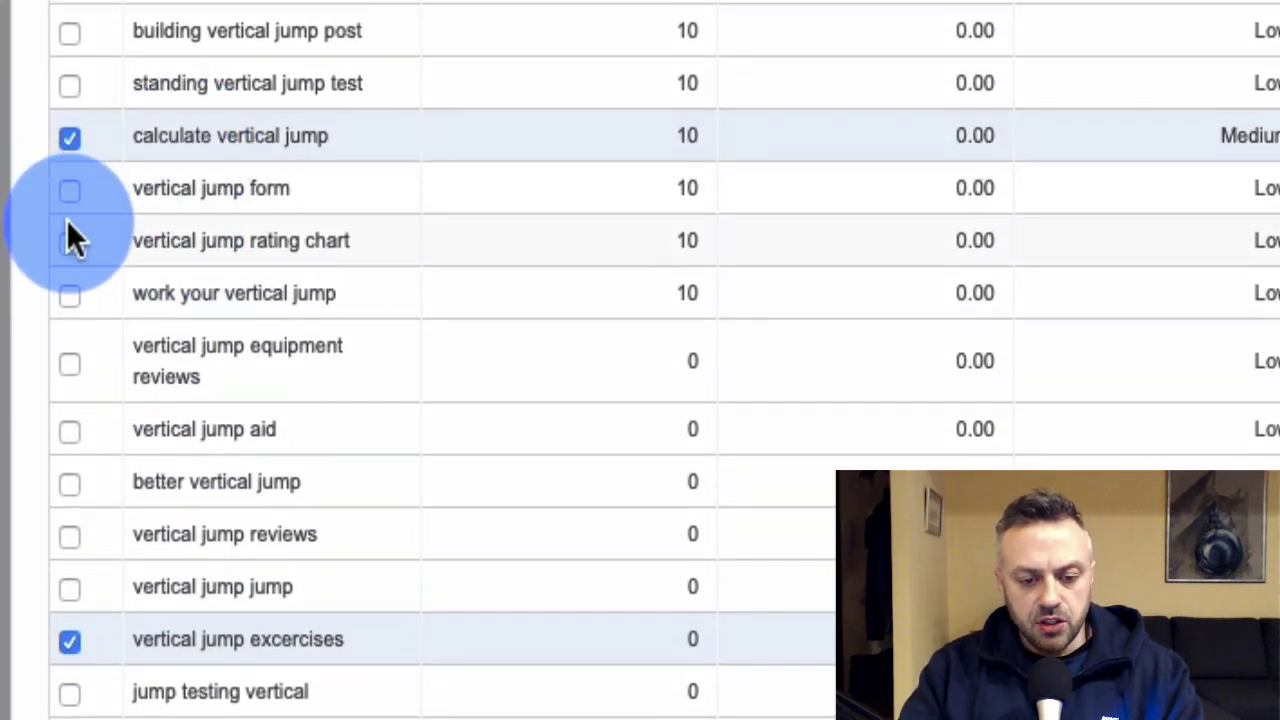
pyautogui.click(69, 190)
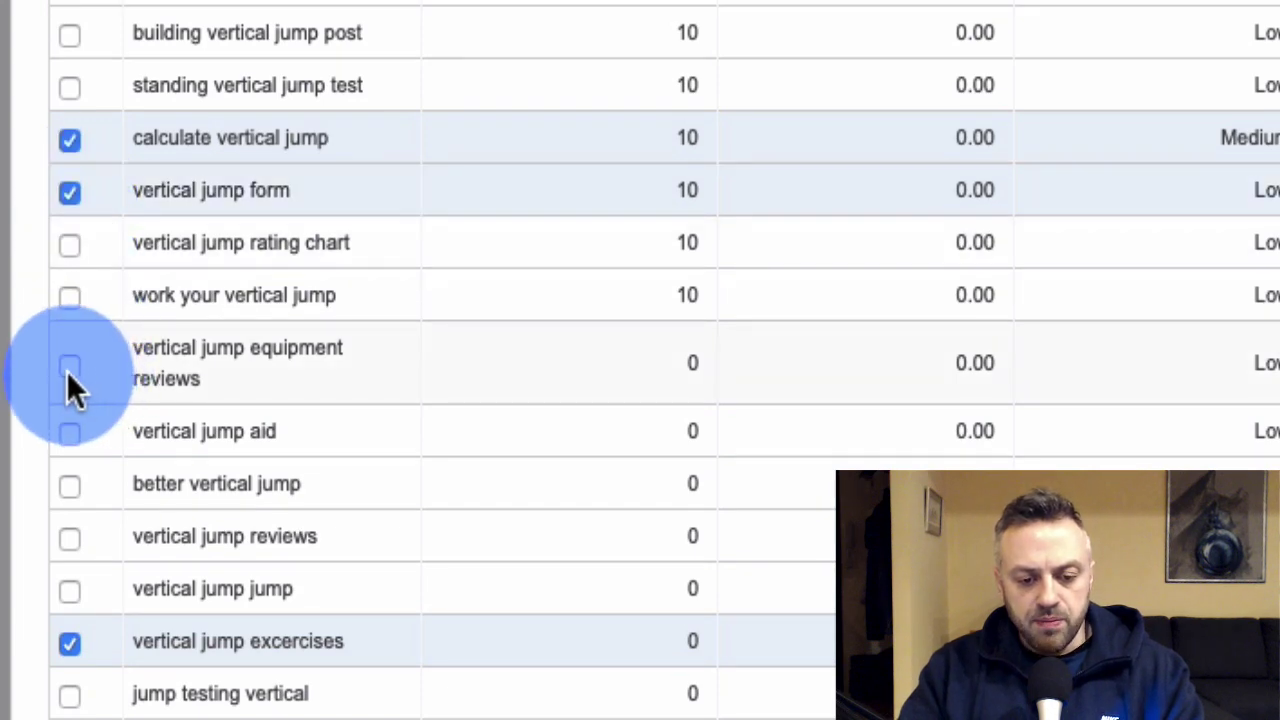
pyautogui.click(68, 377)
# Select the suggestion "vertical jump products" near the beginning of the Vertical Jump keyword list.
pyautogui.scroll(5, 286, 115)
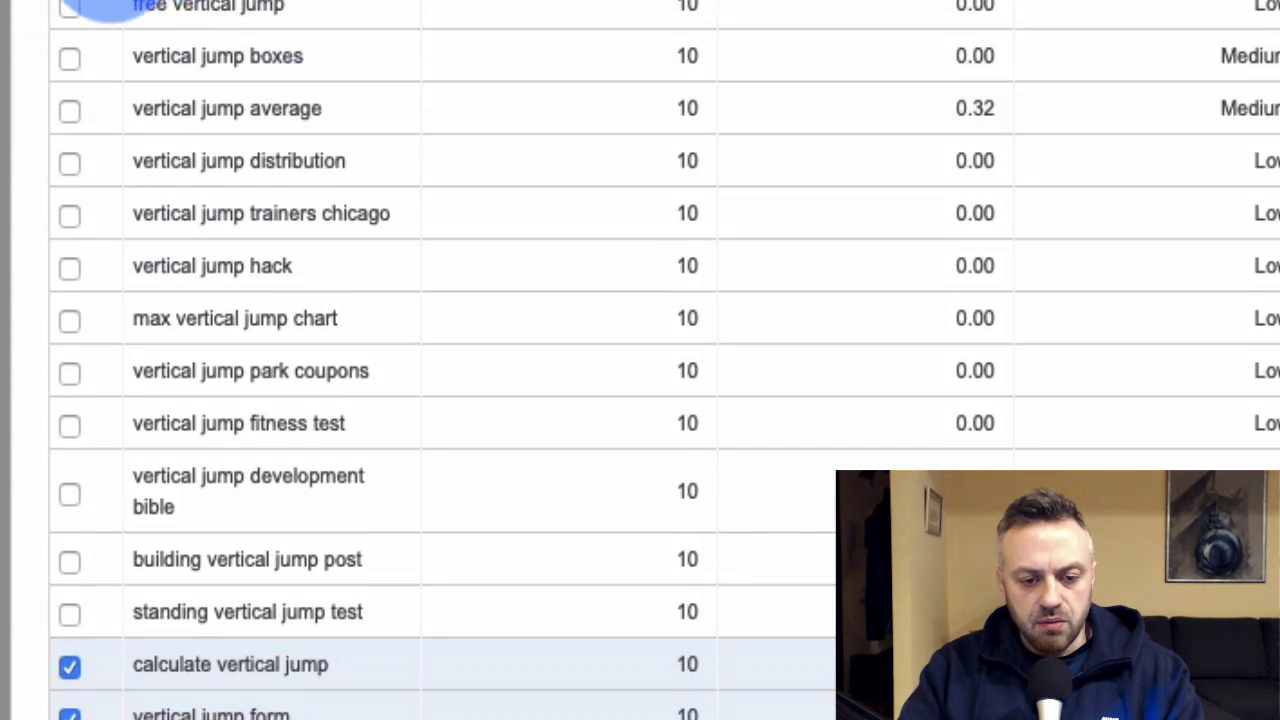
pyautogui.scroll(15, 206, 130)
pyautogui.click(208, 132)
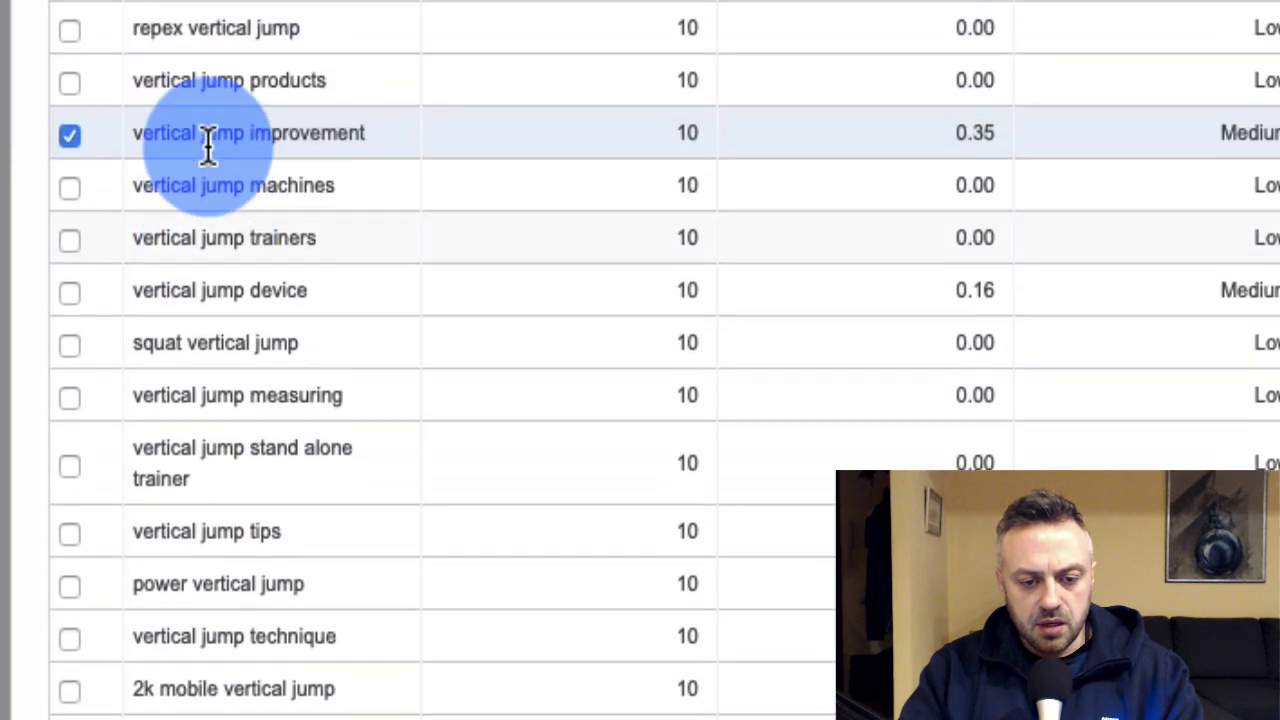
pyautogui.scroll(5, 206, 145)
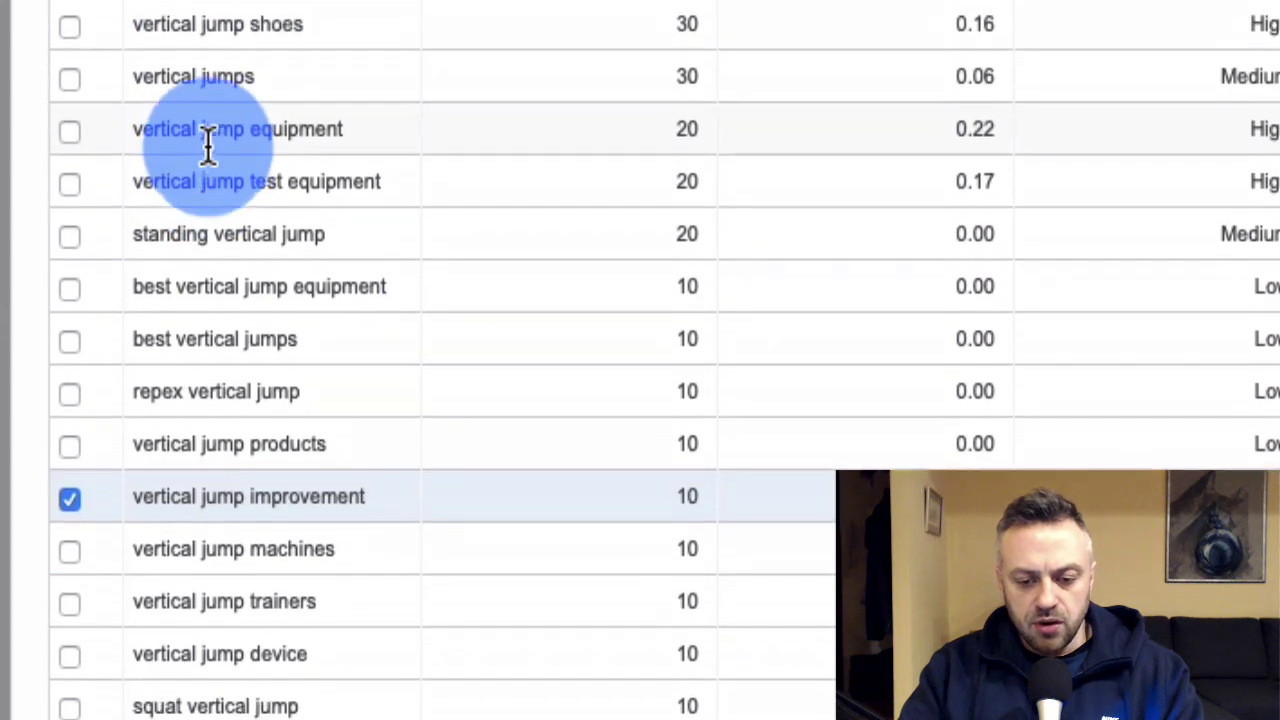
pyautogui.scroll(2, 206, 143)
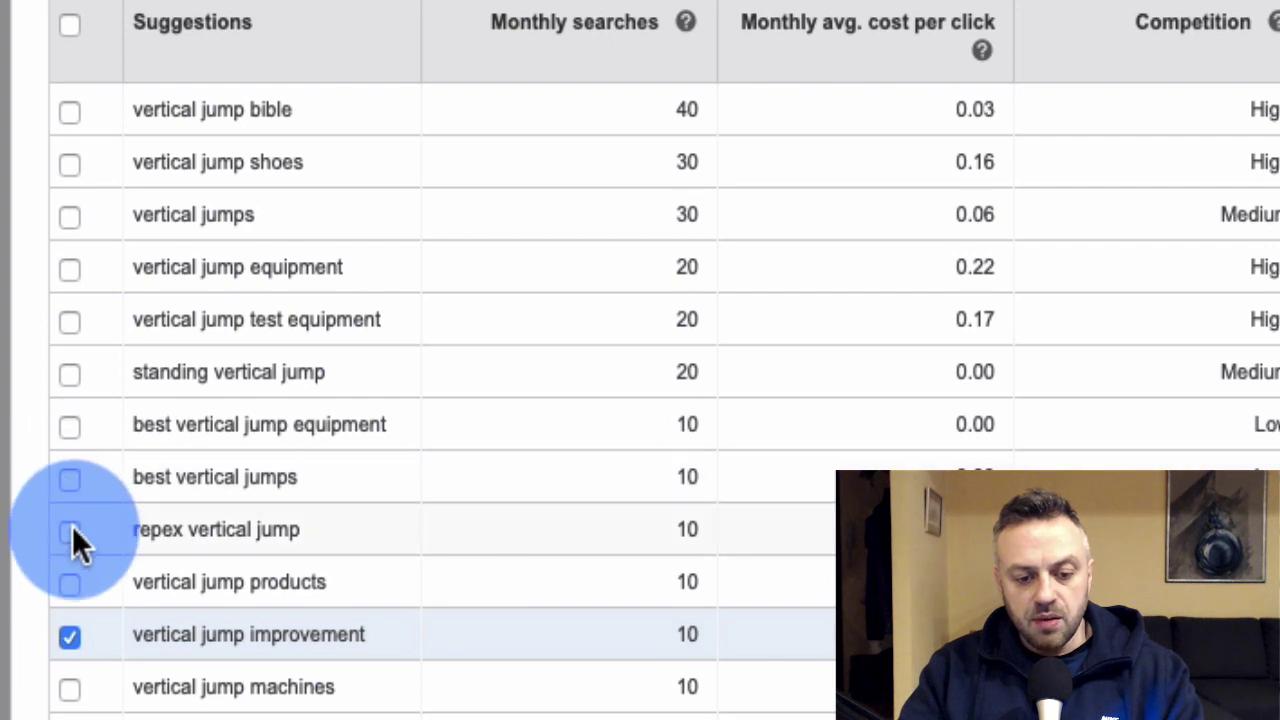
pyautogui.click(76, 578)
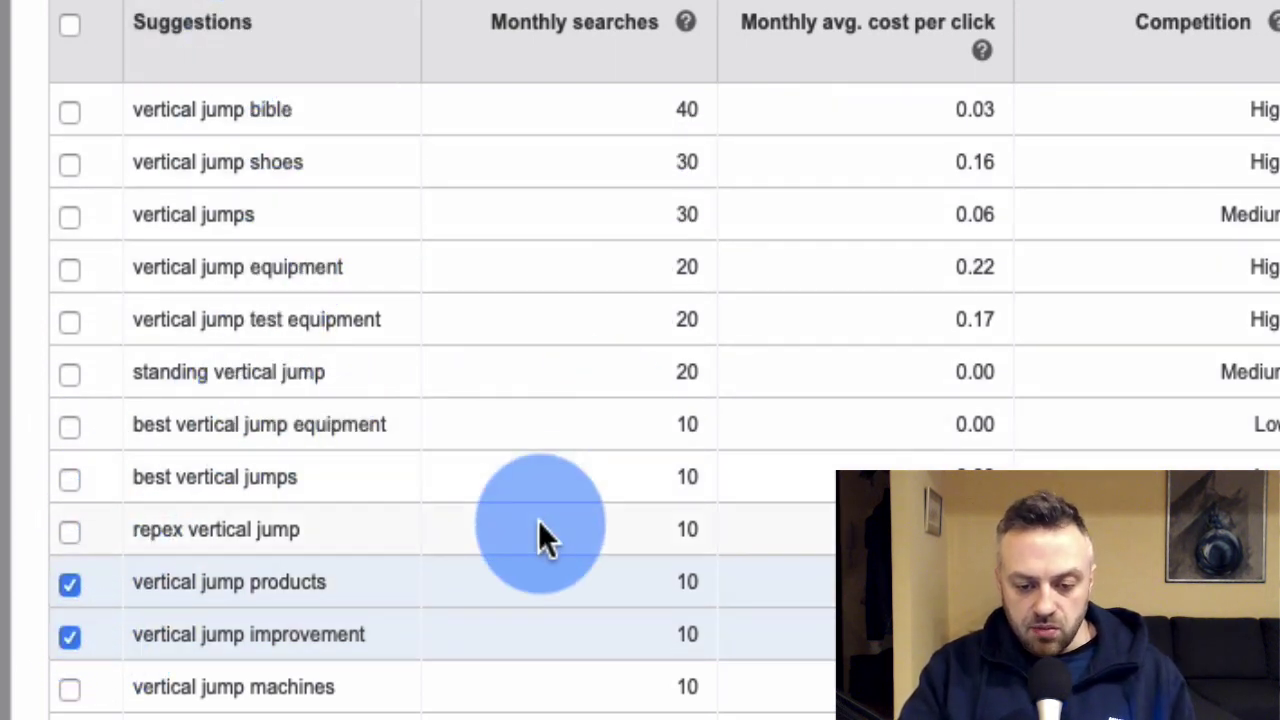
# Add all the selected Vertical Jump keyword suggestions to the existing ad group AG1.
pyautogui.scroll(-6, 538, 521)
pyautogui.scroll(-10, 538, 520)
pyautogui.scroll(15, 538, 520)
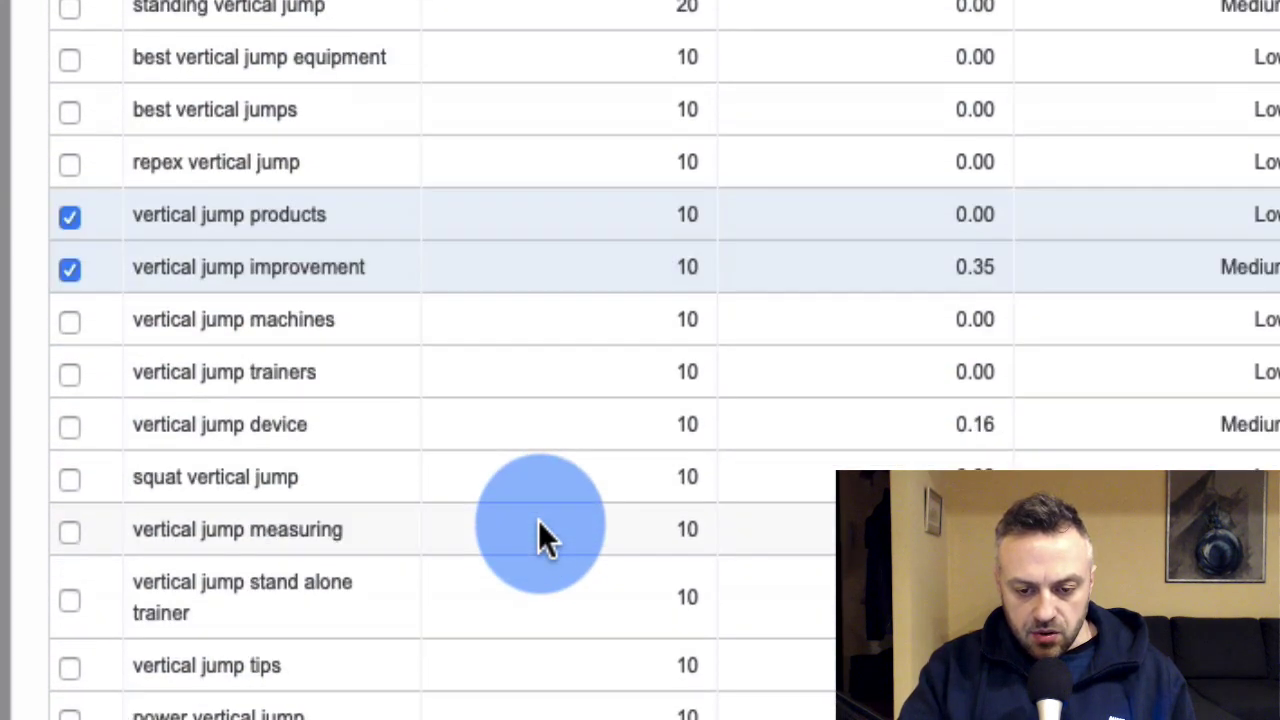
pyautogui.scroll(1, 538, 520)
pyautogui.click(213, 1)
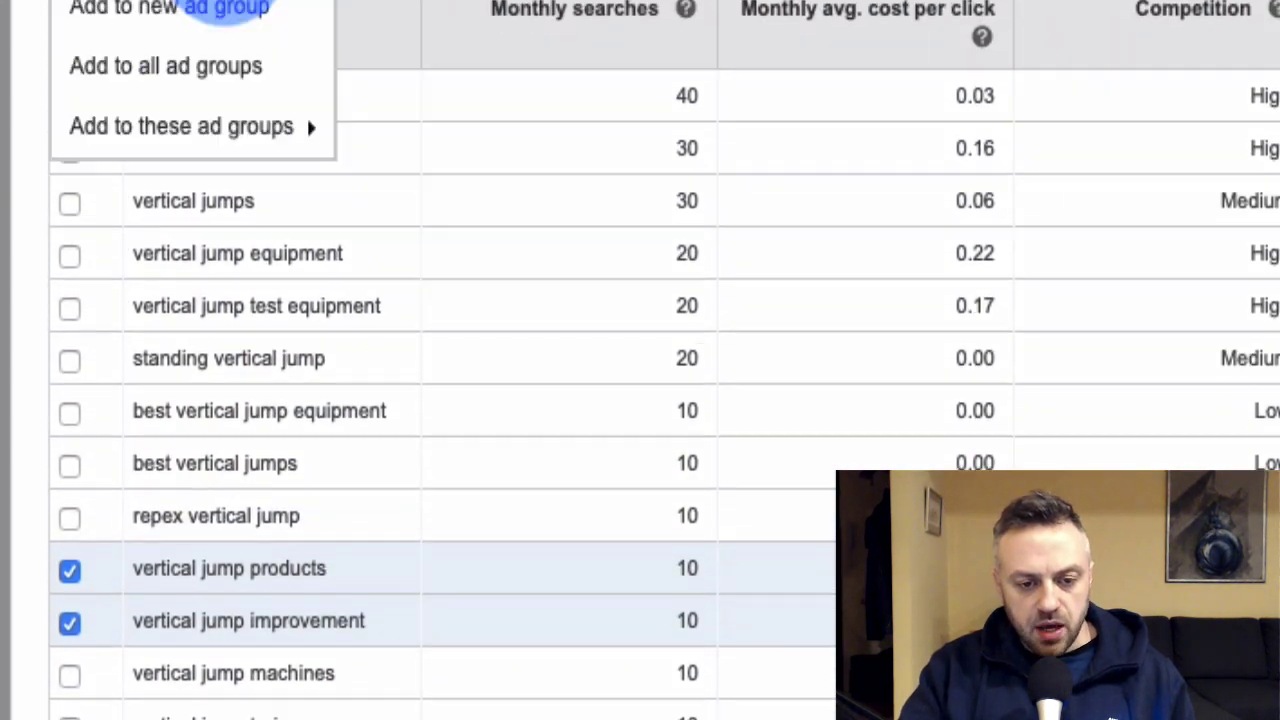
pyautogui.moveTo(223, 122)
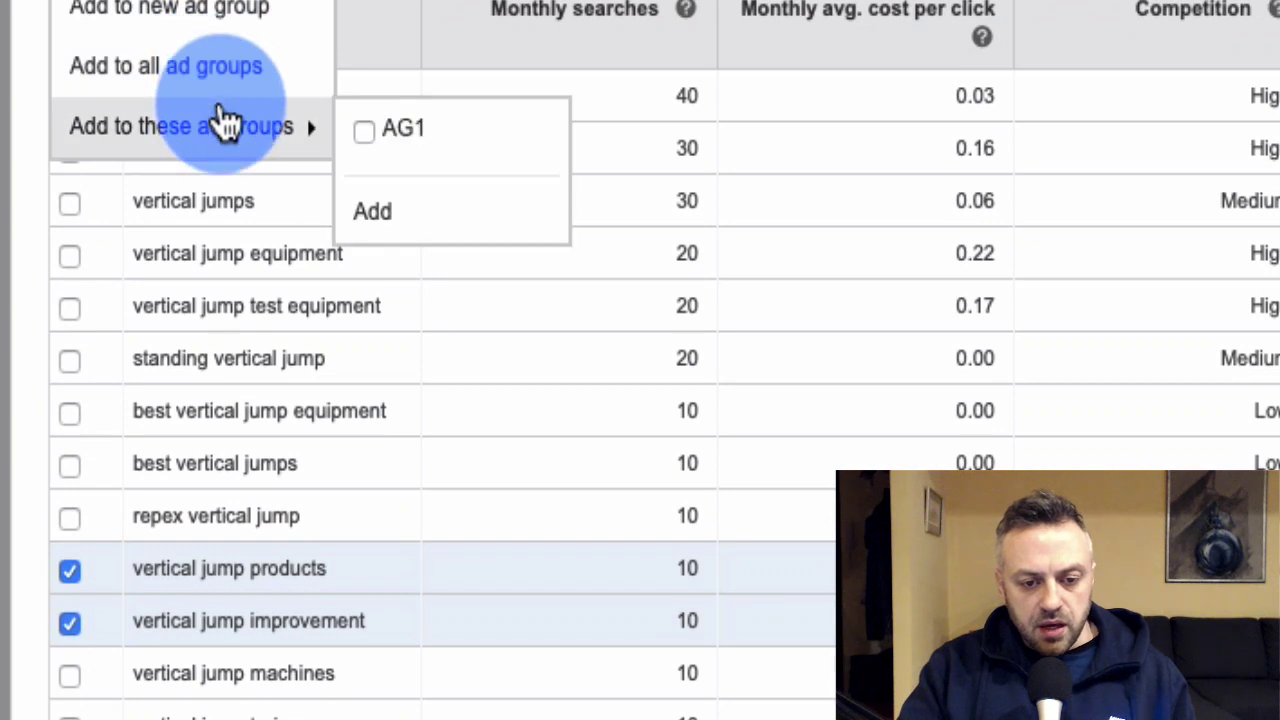
pyautogui.click(365, 131)
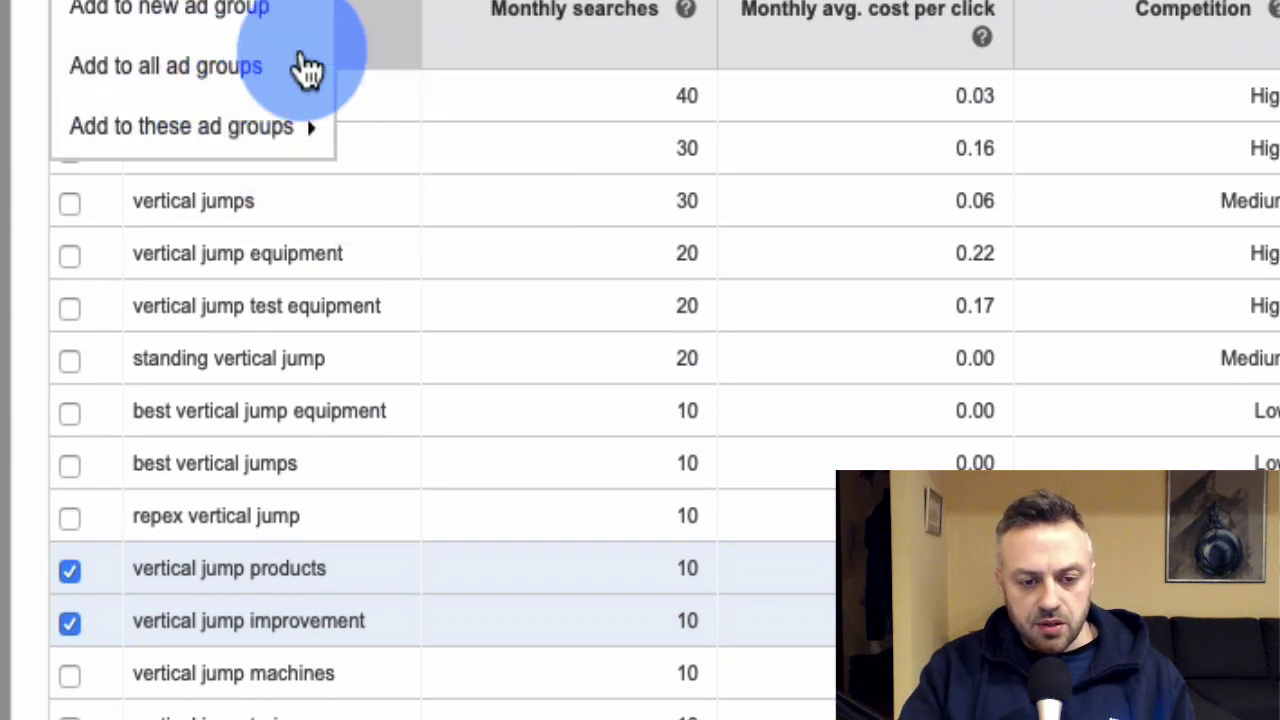
pyautogui.click(391, 214)
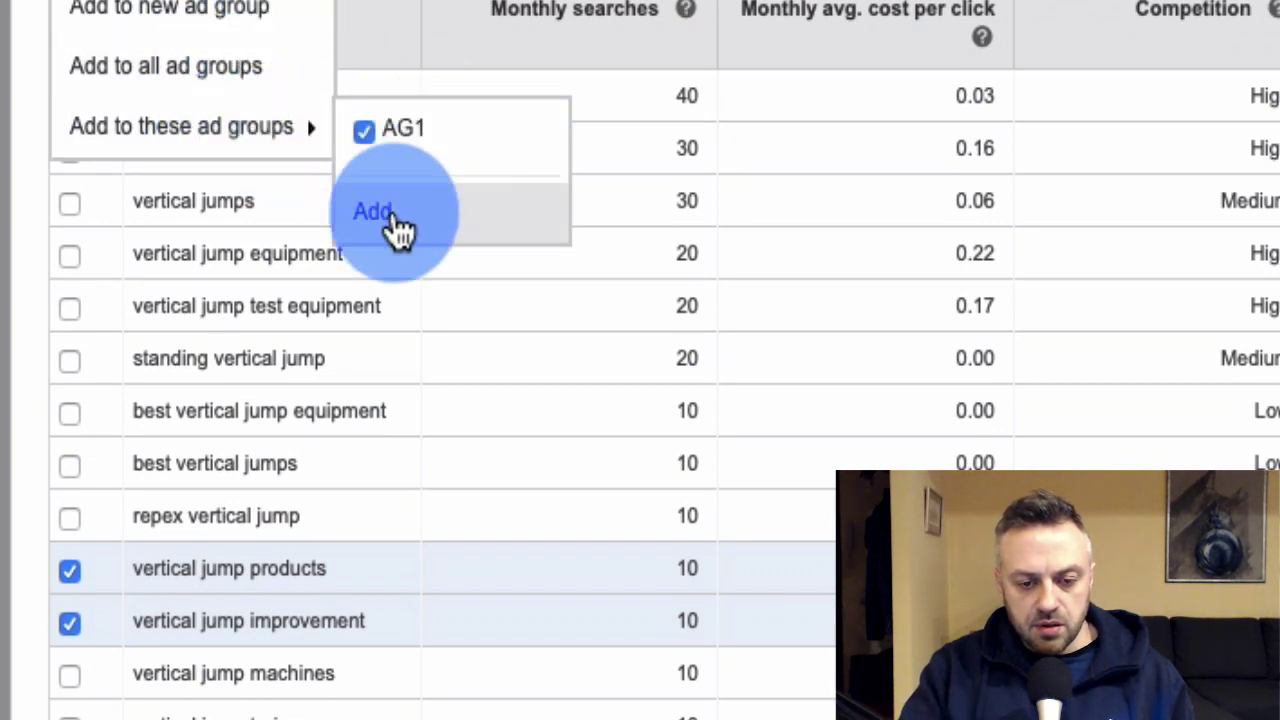
# Review AG1's keyword list through "vertical jump products", and switch to the Google search results for "keyword toaster".
pyautogui.scroll(2, 265, 256)
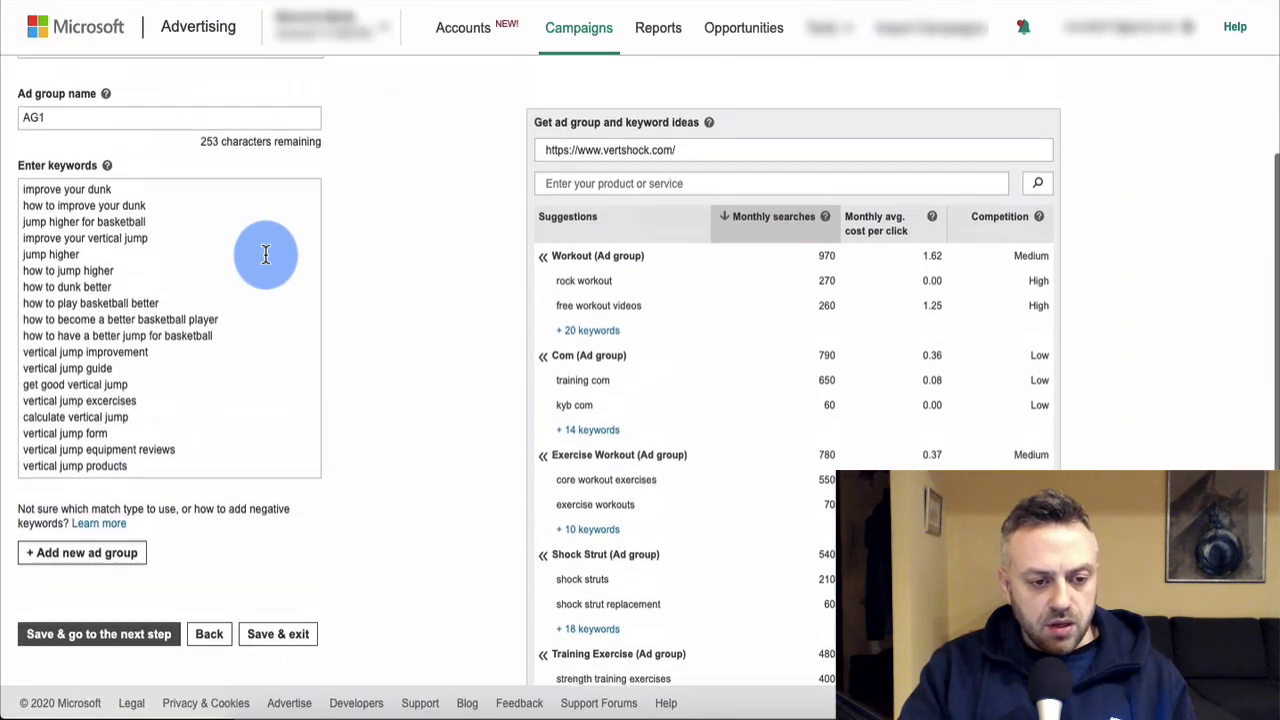
pyautogui.scroll(-1, 252, 366)
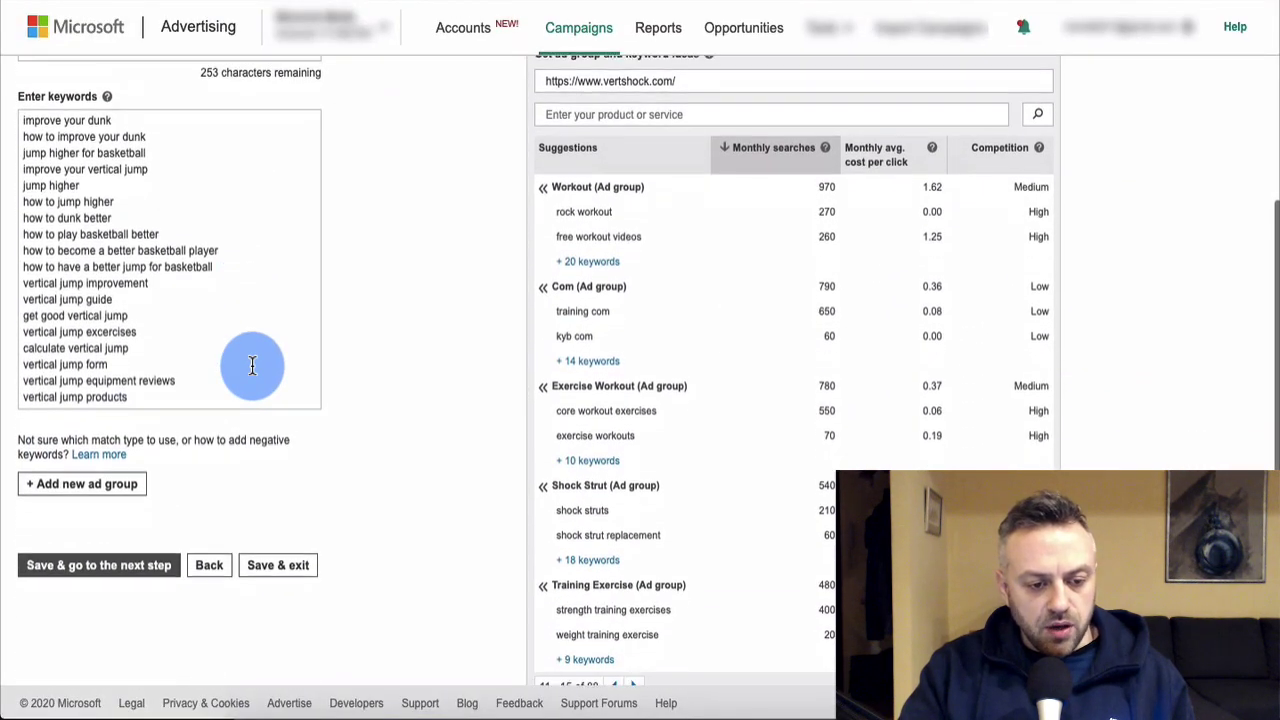
pyautogui.scroll(1, 252, 366)
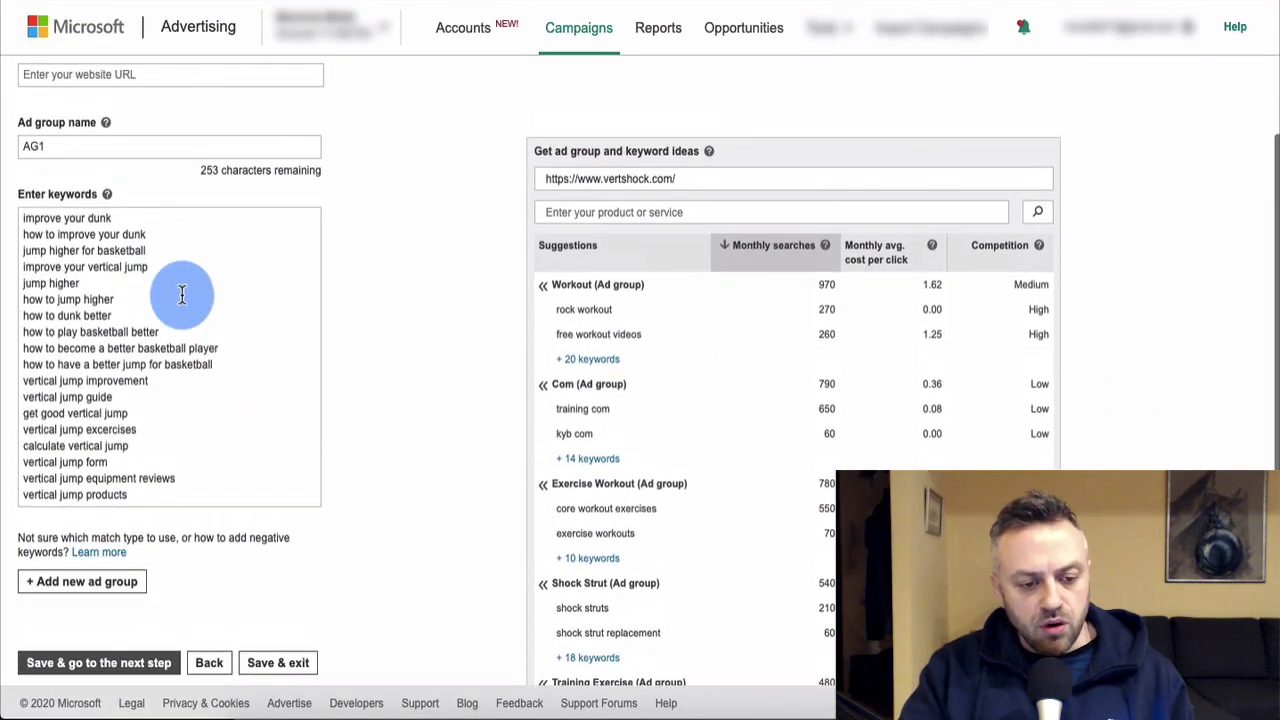
pyautogui.click(176, 495)
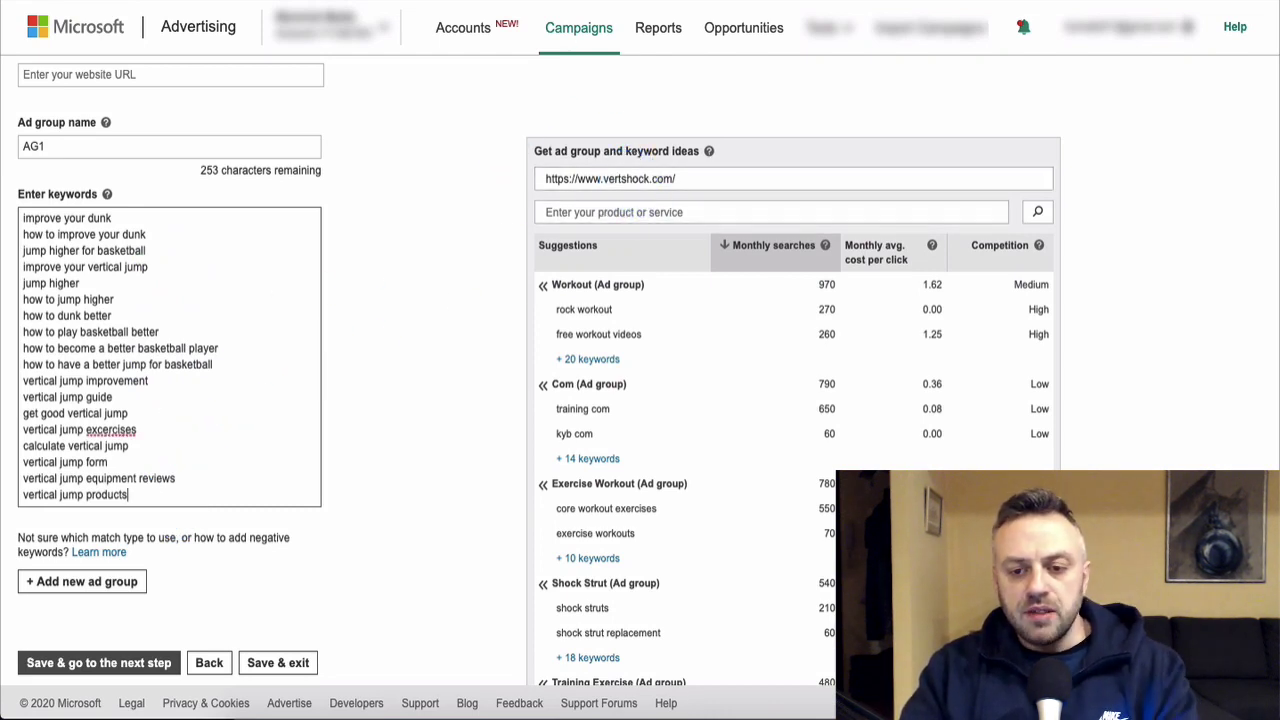
pyautogui.click(430, 2)
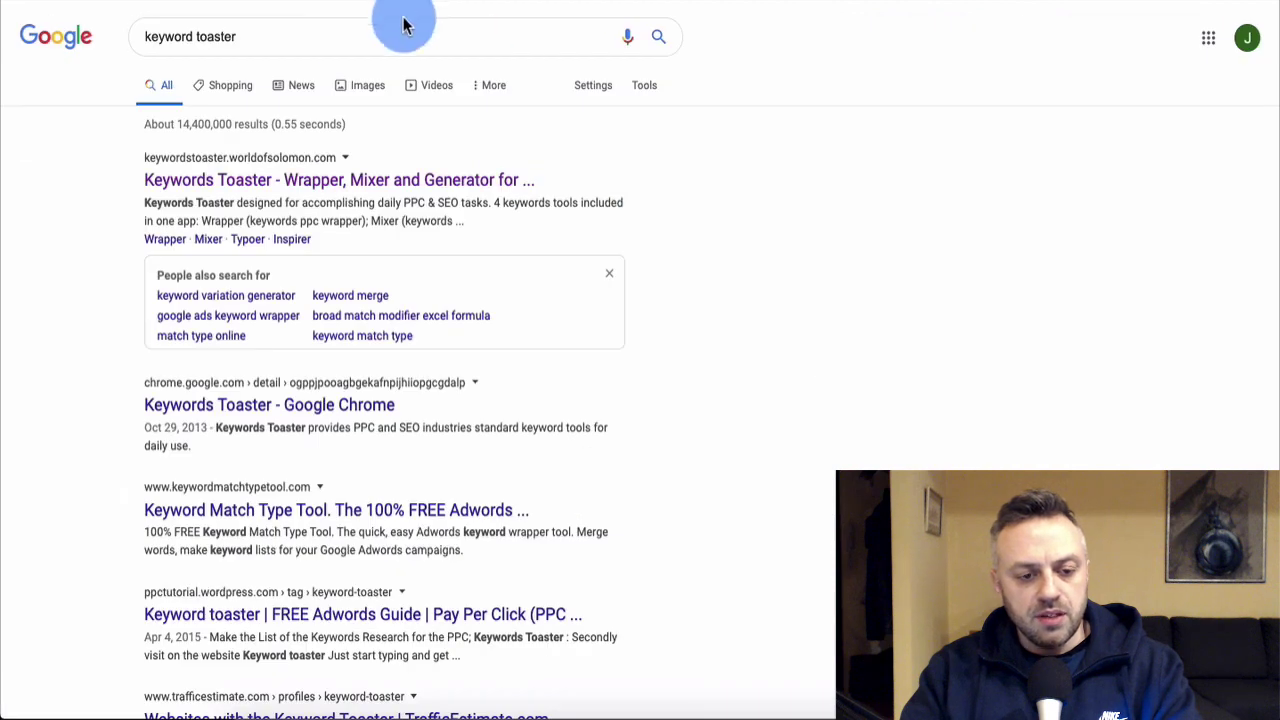
# Replace the "keyword toaster" search with a Google search for "vertical jump training".
pyautogui.click(341, 34)
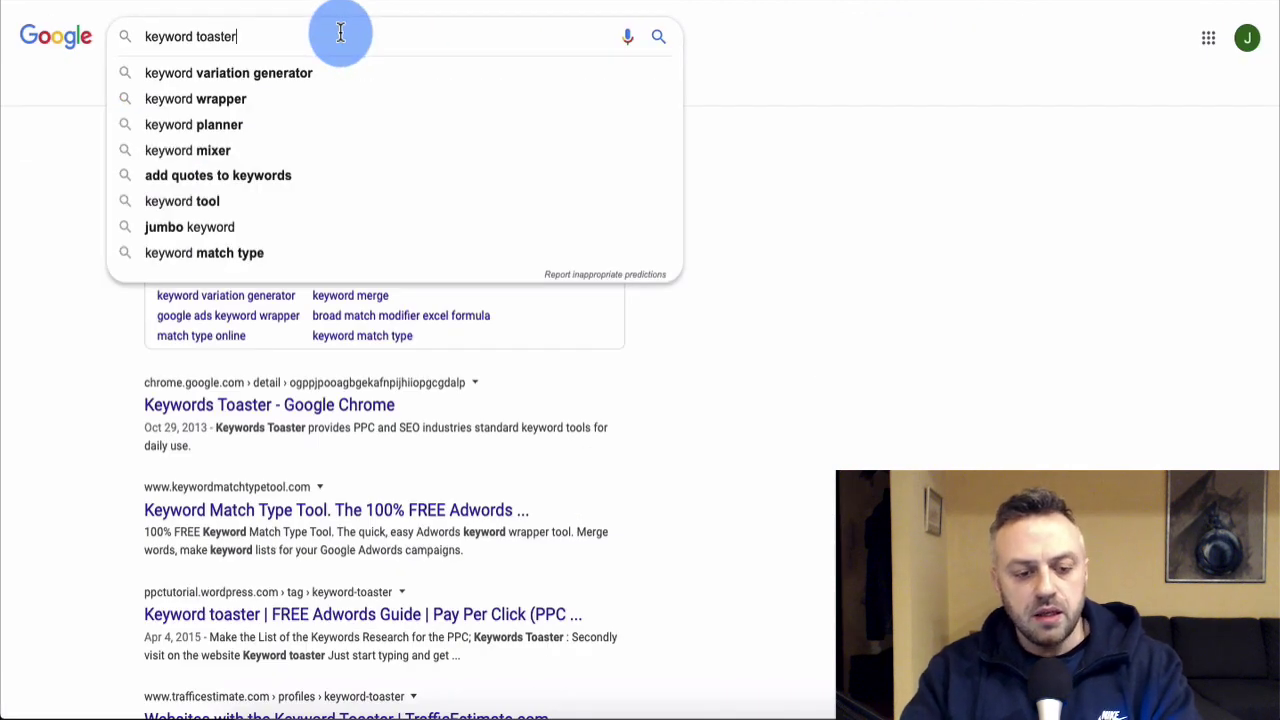
pyautogui.hotkey('ctrl', 'a')
pyautogui.press('BackSpace')
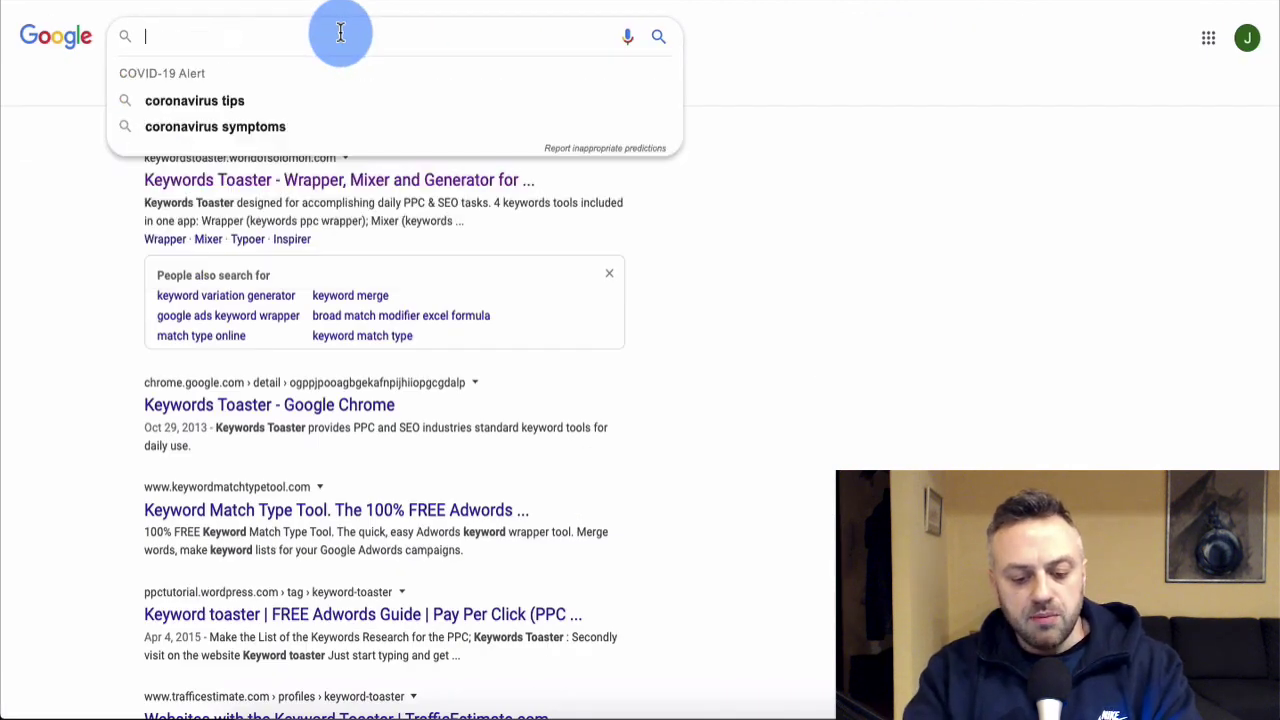
pyautogui.write('vertical j')
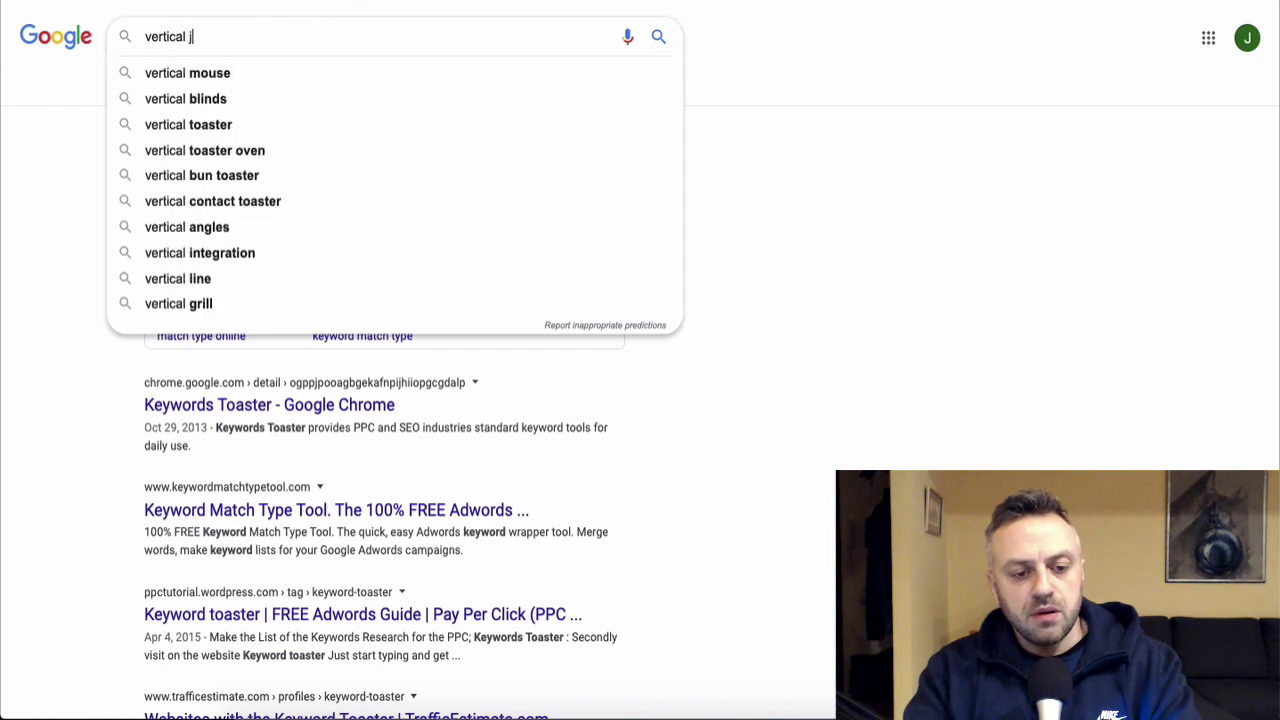
pyautogui.write('ump')
pyautogui.press('Down')
pyautogui.press('Return')
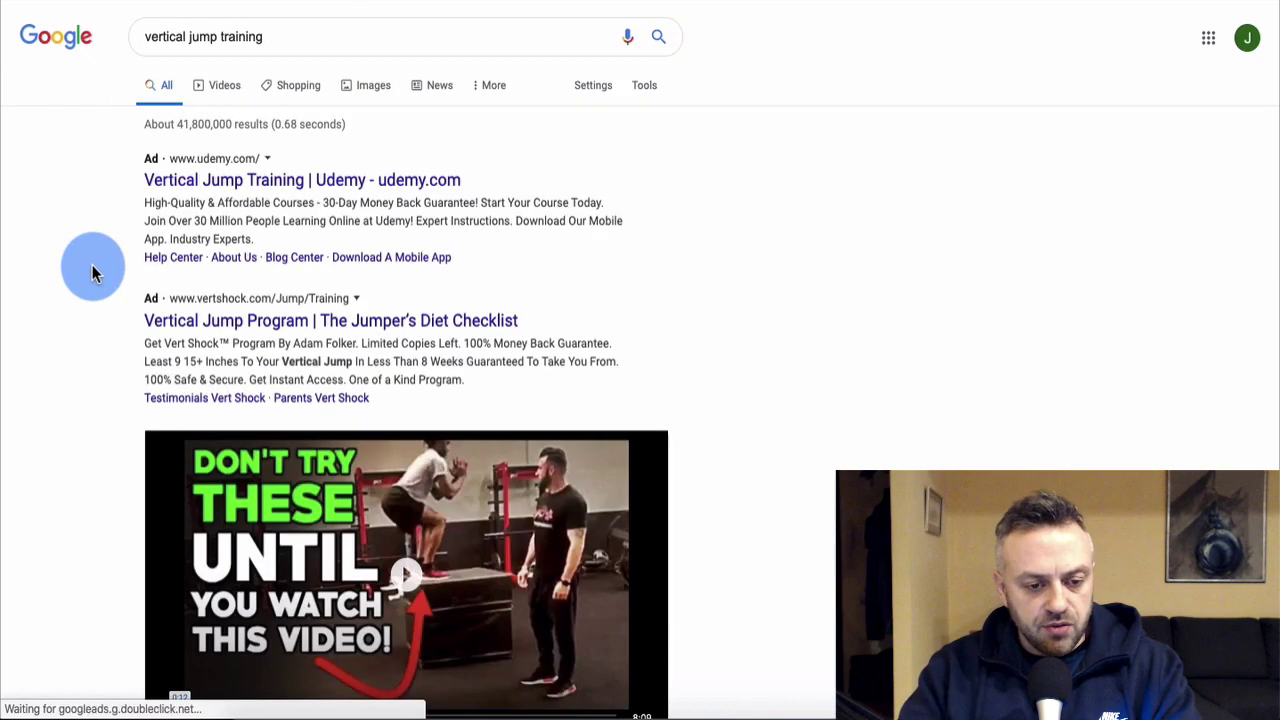
pyautogui.scroll(-5, 92, 265)
pyautogui.scroll(3, 100, 266)
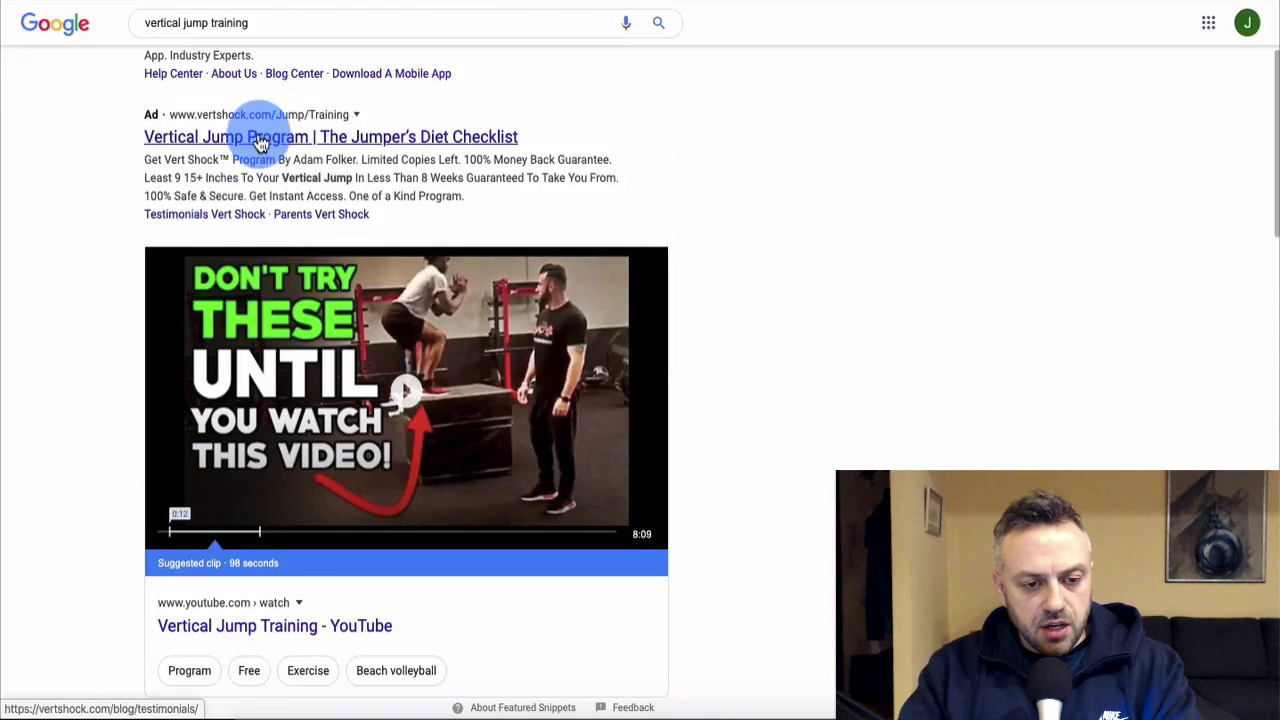
pyautogui.scroll(-8, 94, 289)
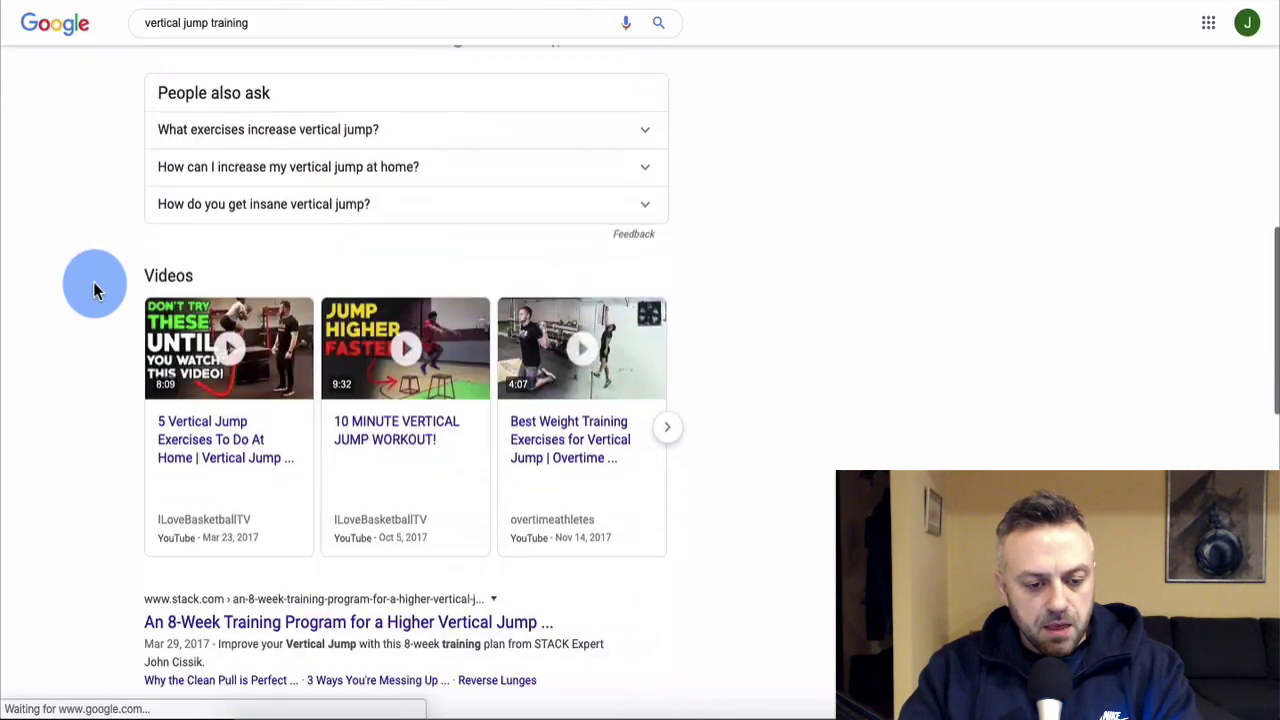
pyautogui.scroll(-1, 93, 282)
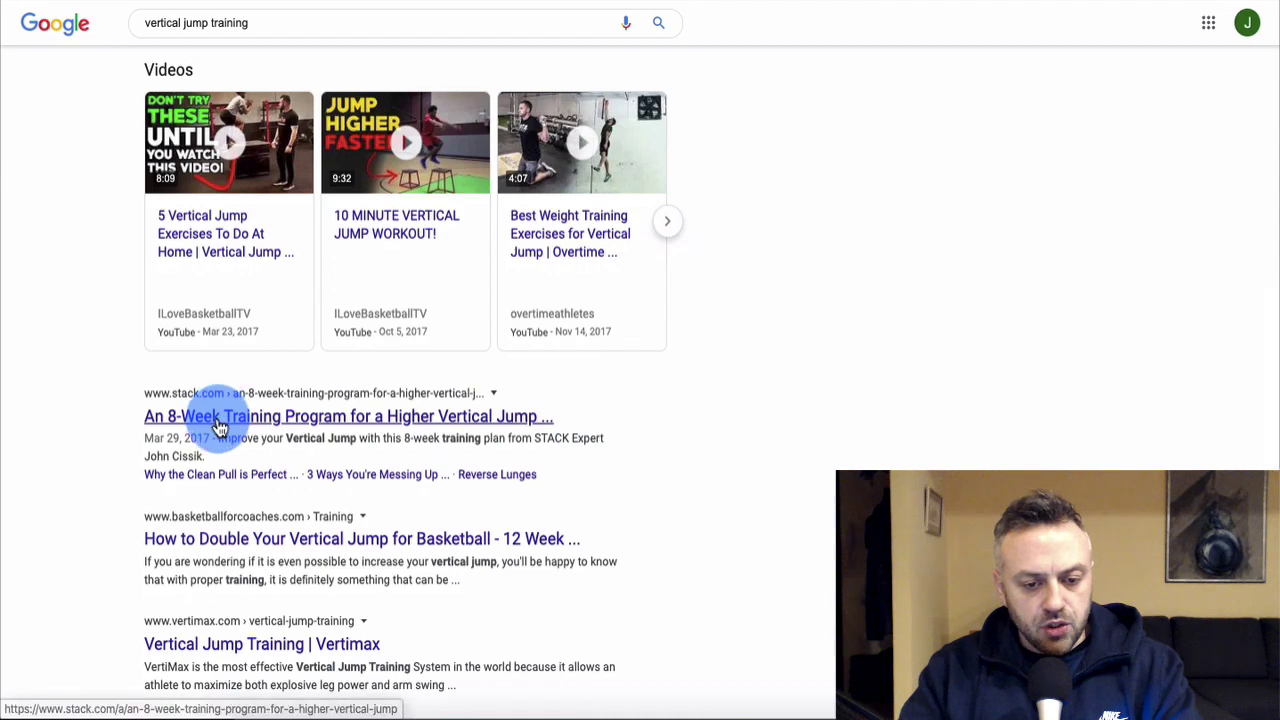
pyautogui.scroll(-1, 112, 477)
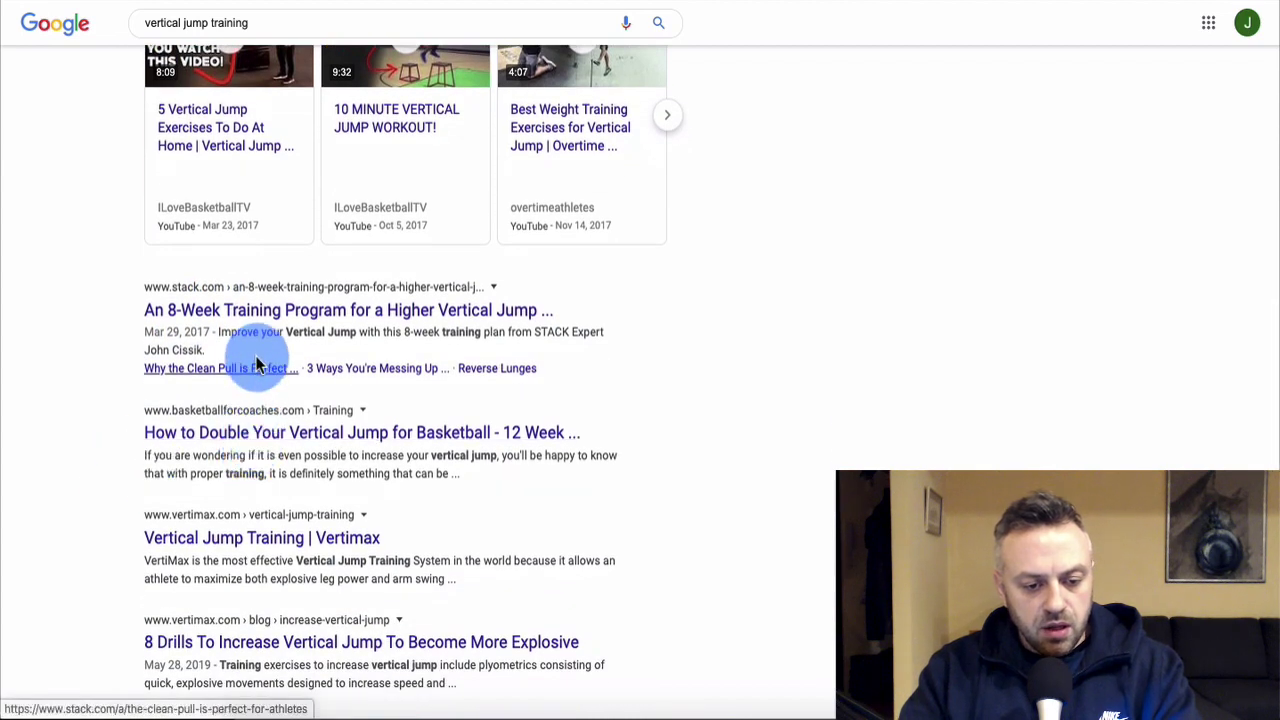
pyautogui.scroll(-1, 153, 437)
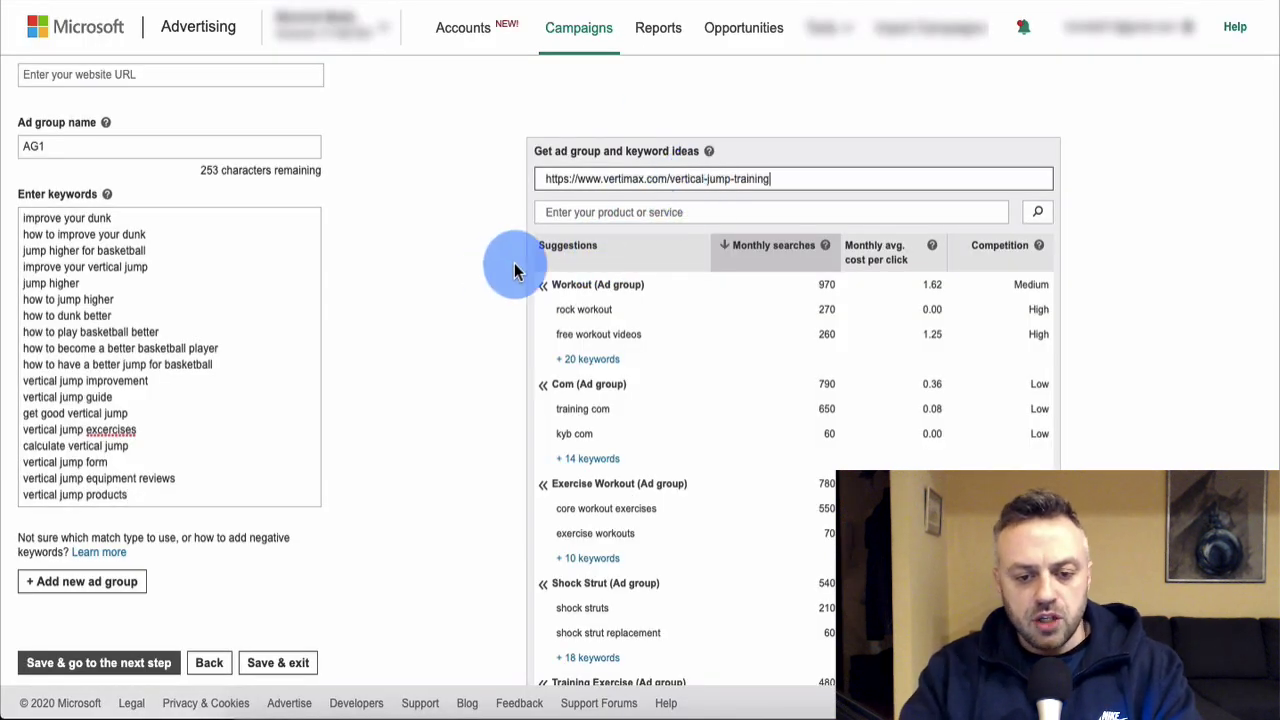
pyautogui.scroll(-2, 508, 350)
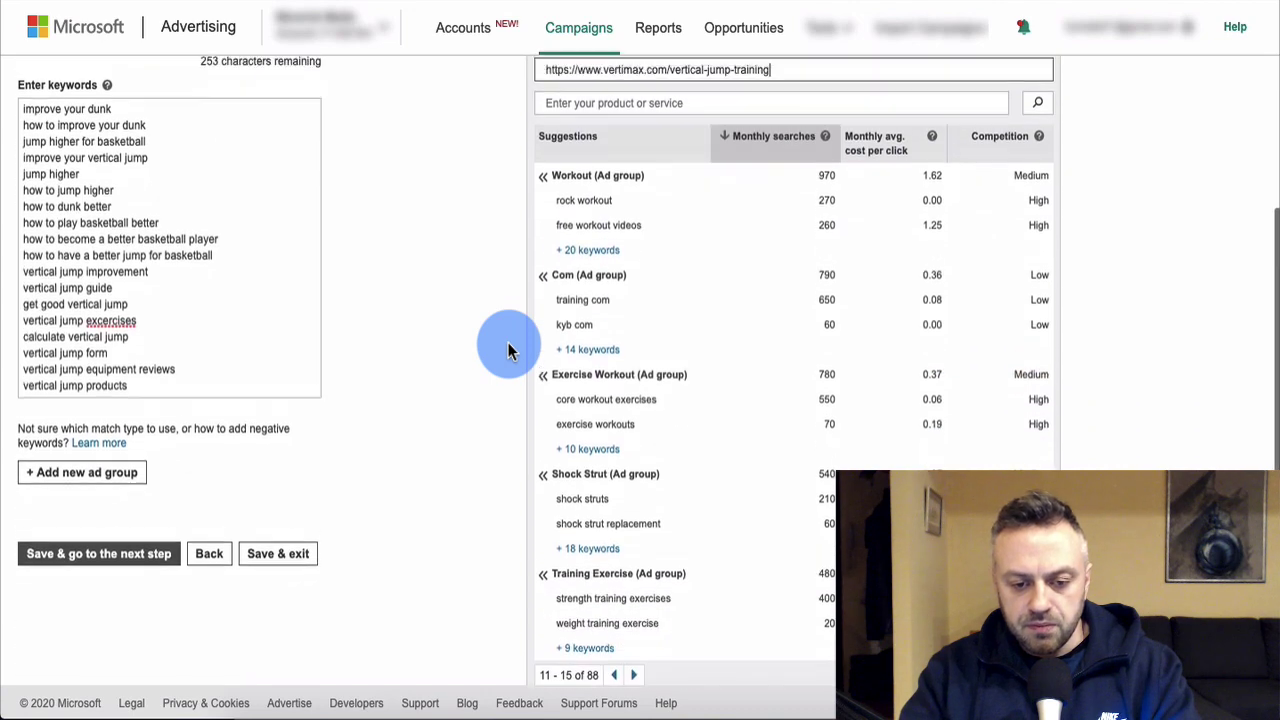
pyautogui.scroll(1, 509, 351)
pyautogui.click(814, 157)
pyautogui.press('Return')
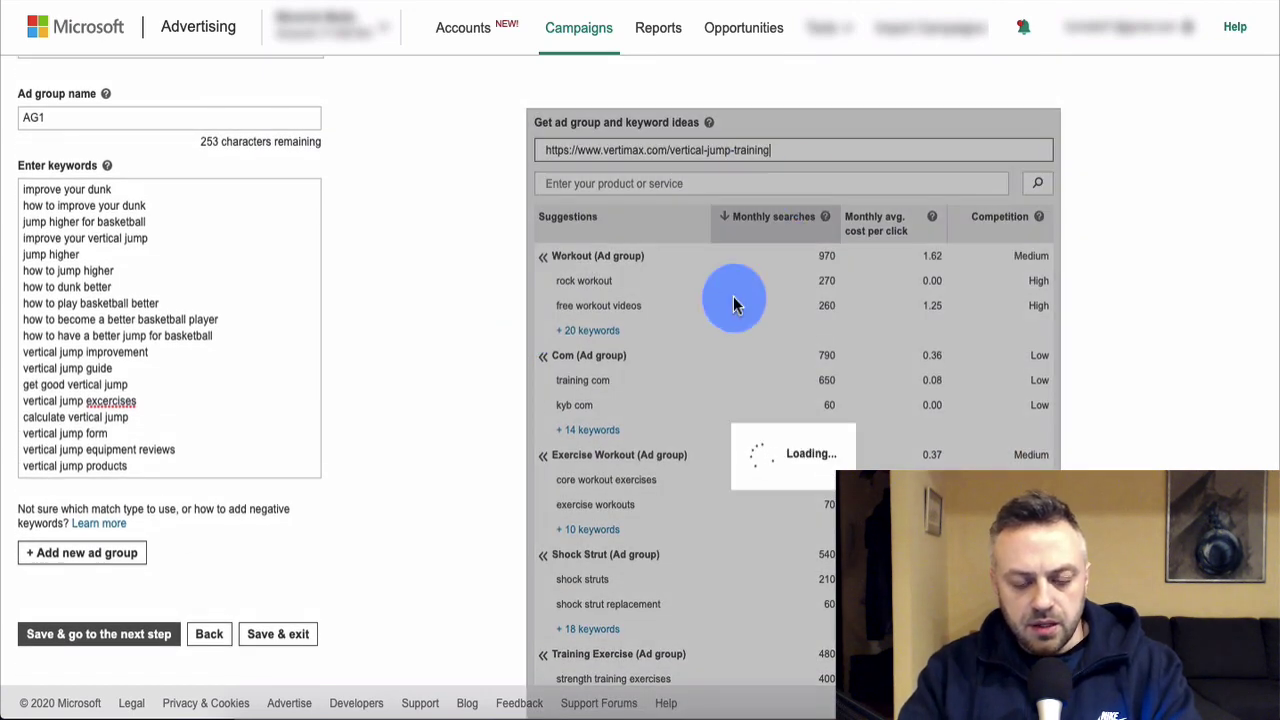
# View the full keyword list of the suggested Used Sale ad group and close it.
pyautogui.scroll(-3, 686, 368)
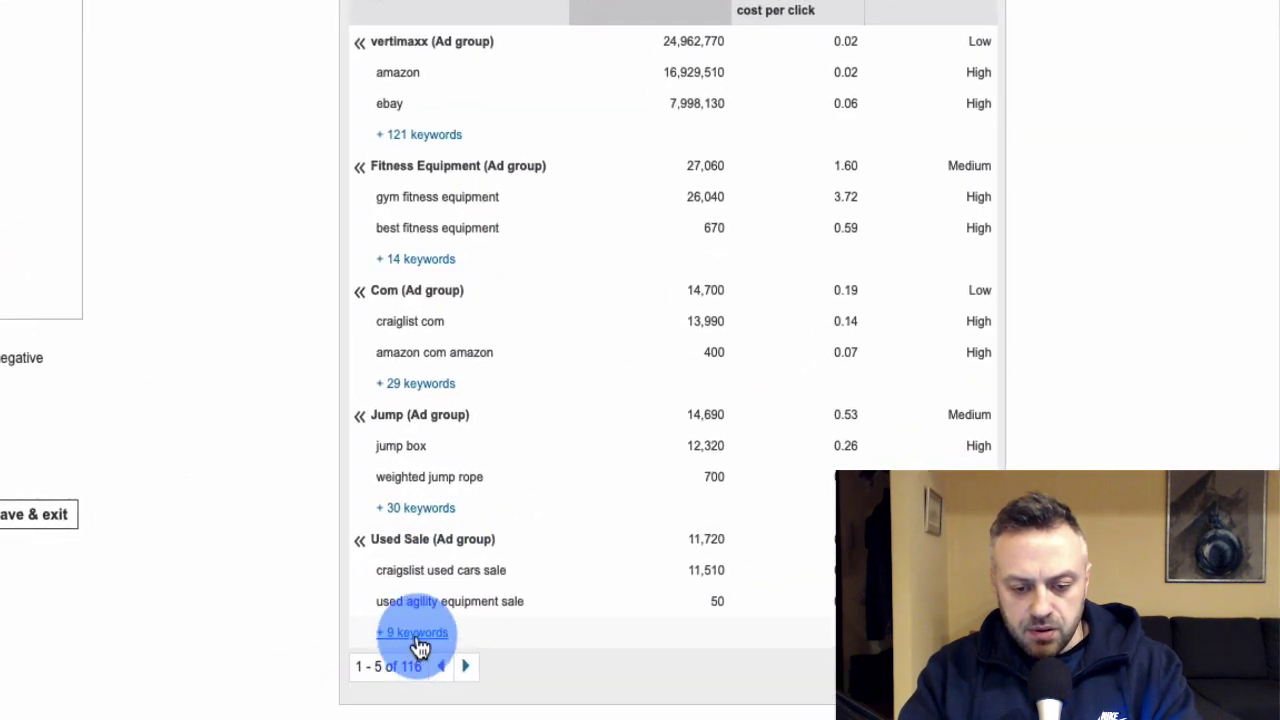
pyautogui.click(414, 633)
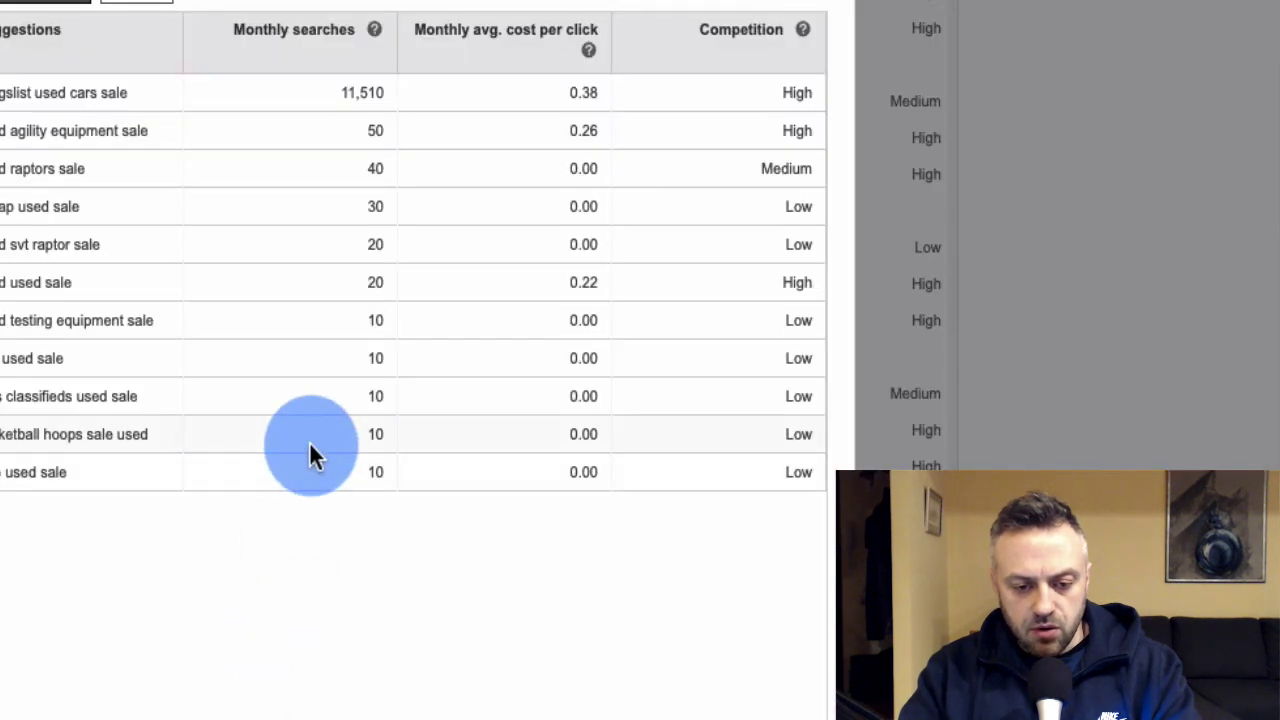
pyautogui.click(283, 705)
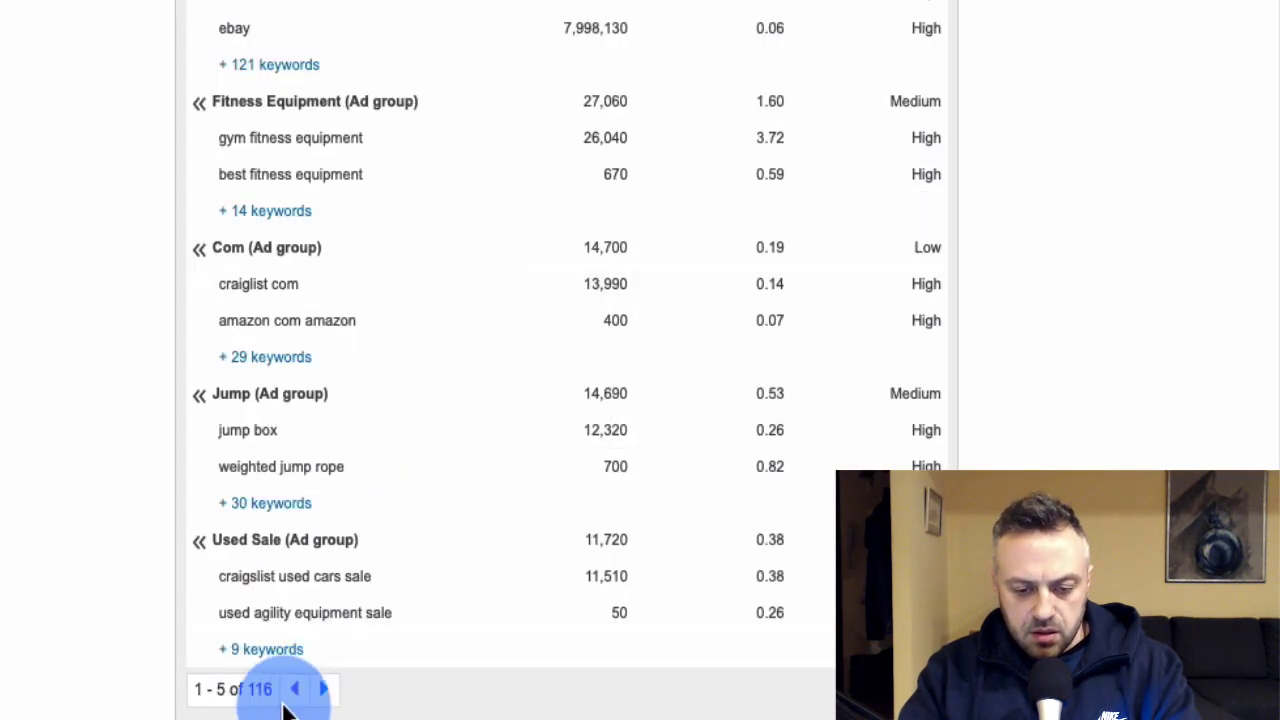
# Page through the suggested ad groups and open the full Vertical Jump keyword list.
pyautogui.click(323, 690)
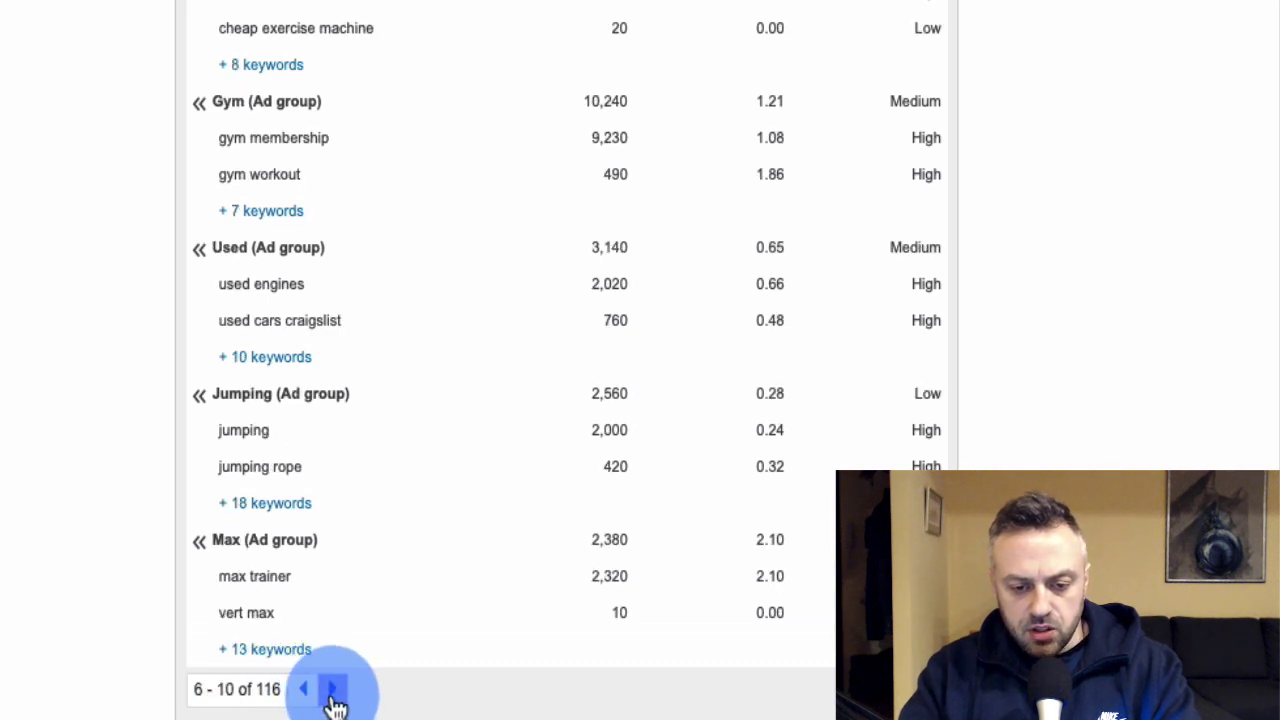
pyautogui.click(334, 690)
pyautogui.click(338, 690)
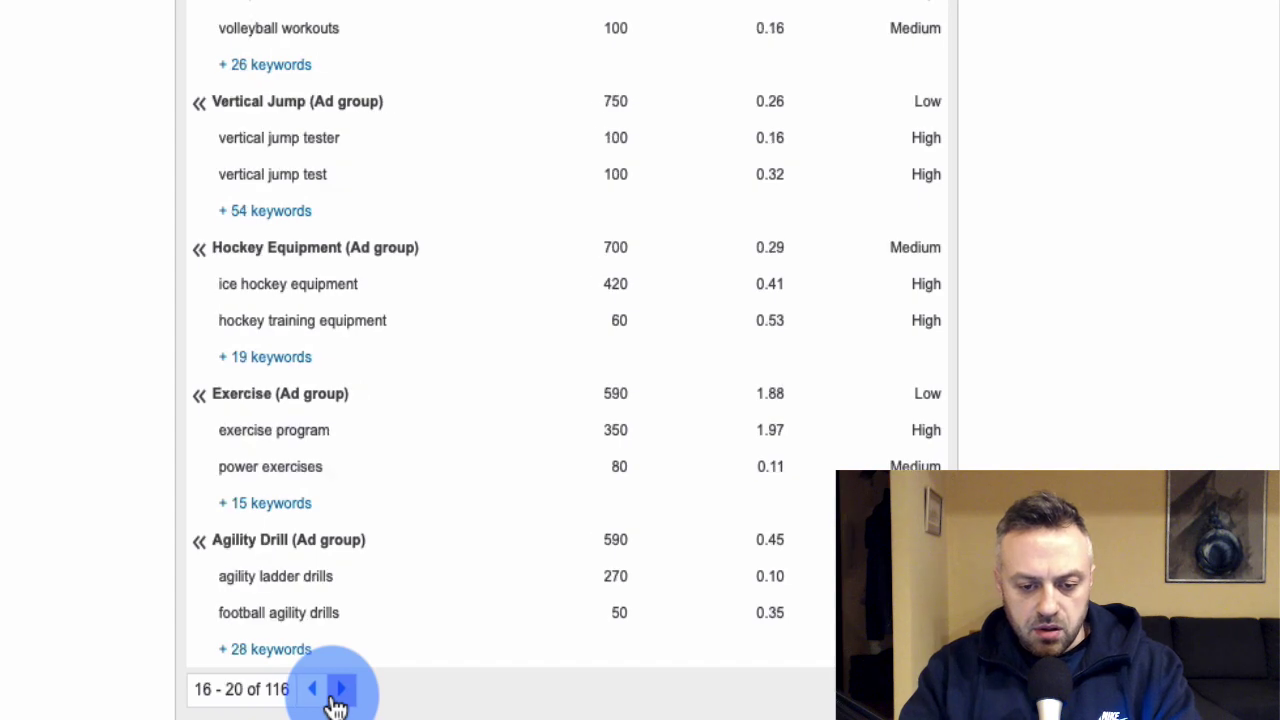
pyautogui.click(342, 698)
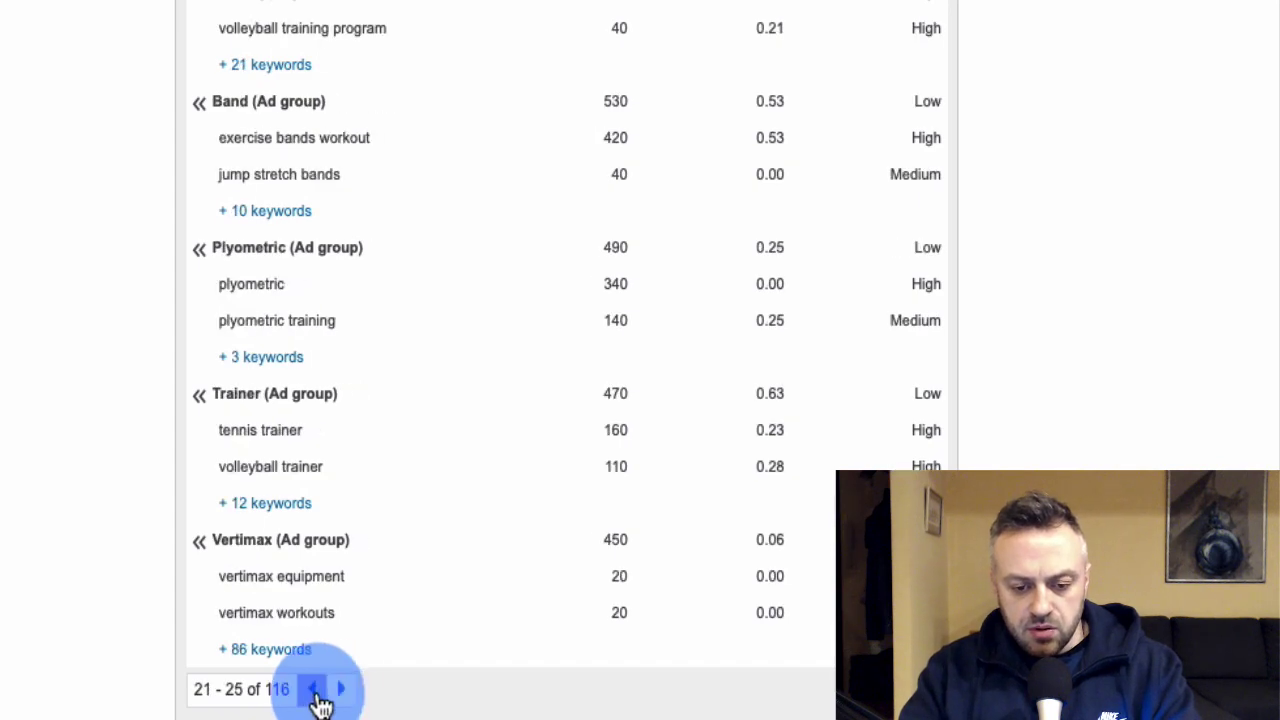
pyautogui.click(313, 692)
pyautogui.click(288, 225)
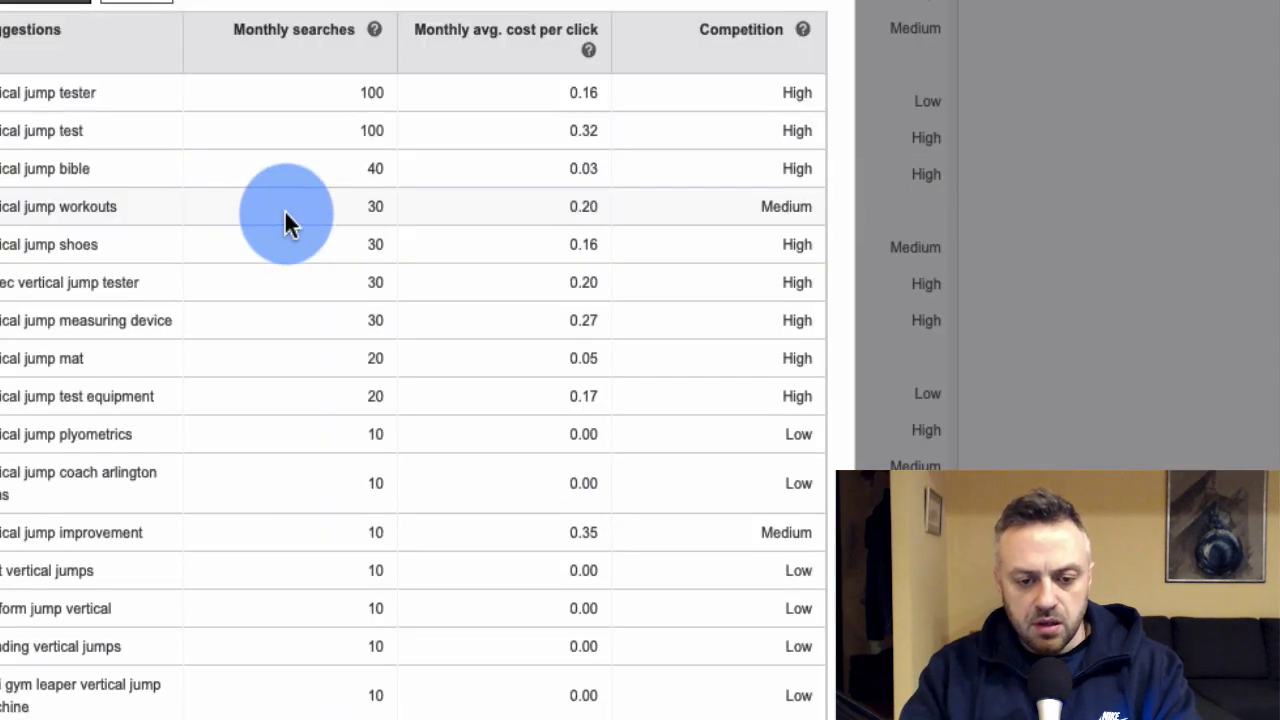
# Select the suggestions "vertical jump improvement" and "vertical jump workouts" in the Vertical Jump list.
pyautogui.scroll(-3, 260, 355)
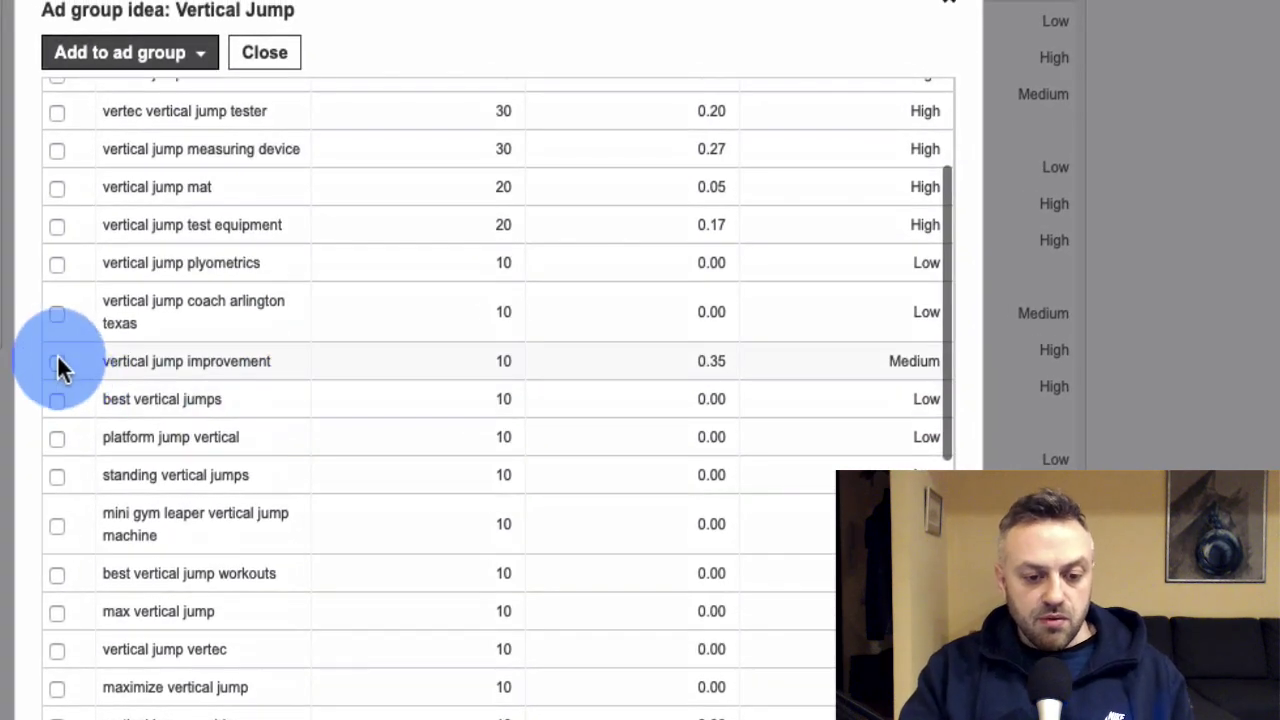
pyautogui.click(57, 364)
pyautogui.scroll(-3, 155, 465)
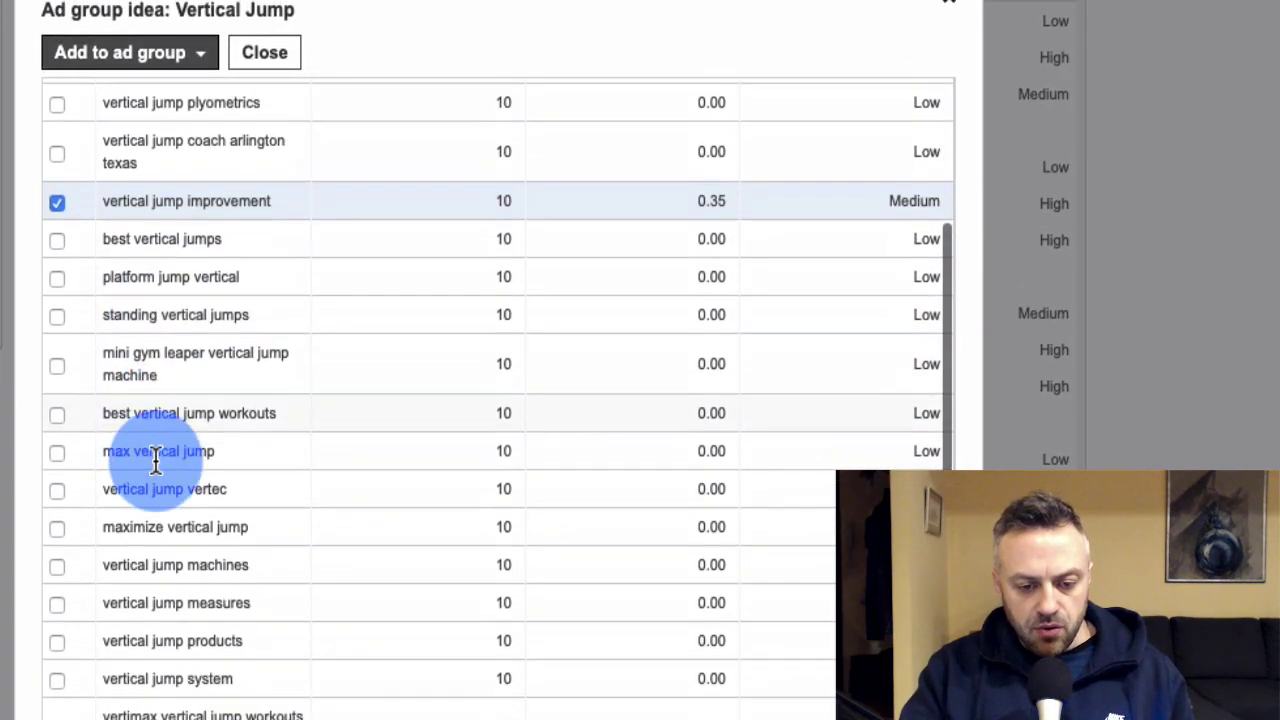
pyautogui.scroll(3, 166, 414)
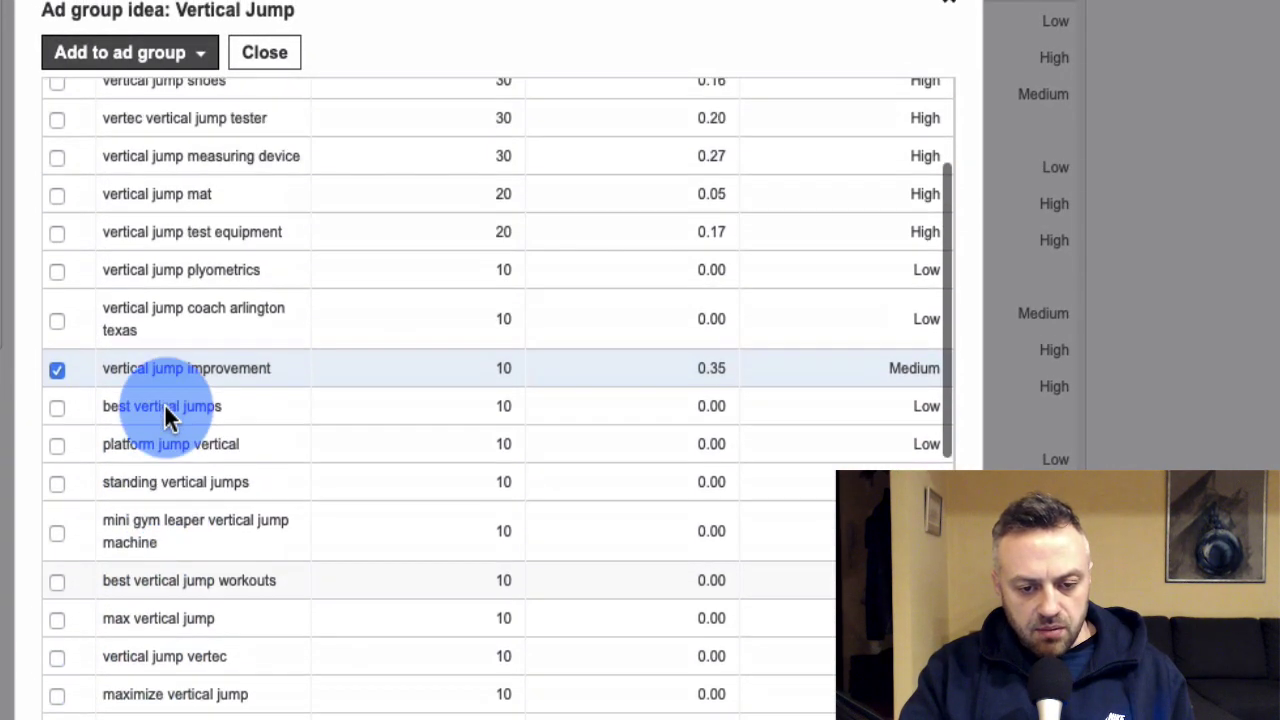
pyautogui.scroll(2, 200, 340)
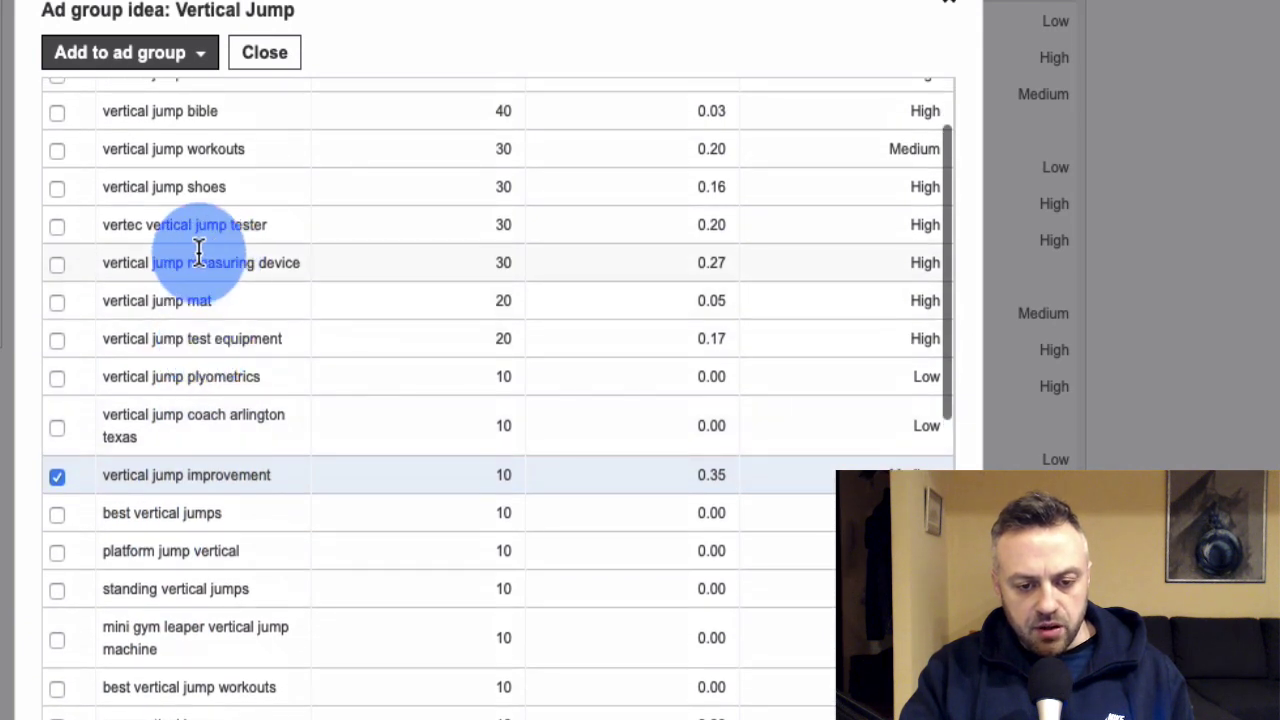
pyautogui.click(56, 150)
pyautogui.scroll(-1, 214, 40)
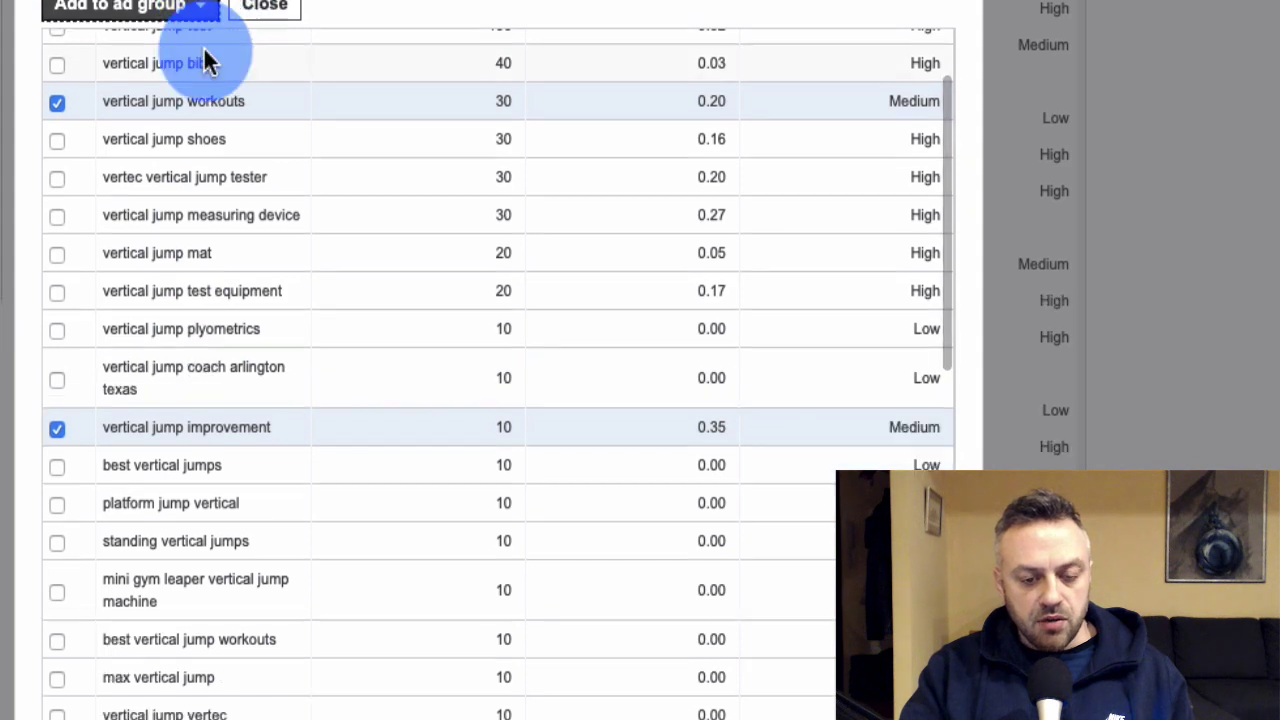
# Add the selected Vertical Jump keywords to the existing ad group AG1.
pyautogui.click(204, 8)
pyautogui.moveTo(200, 134)
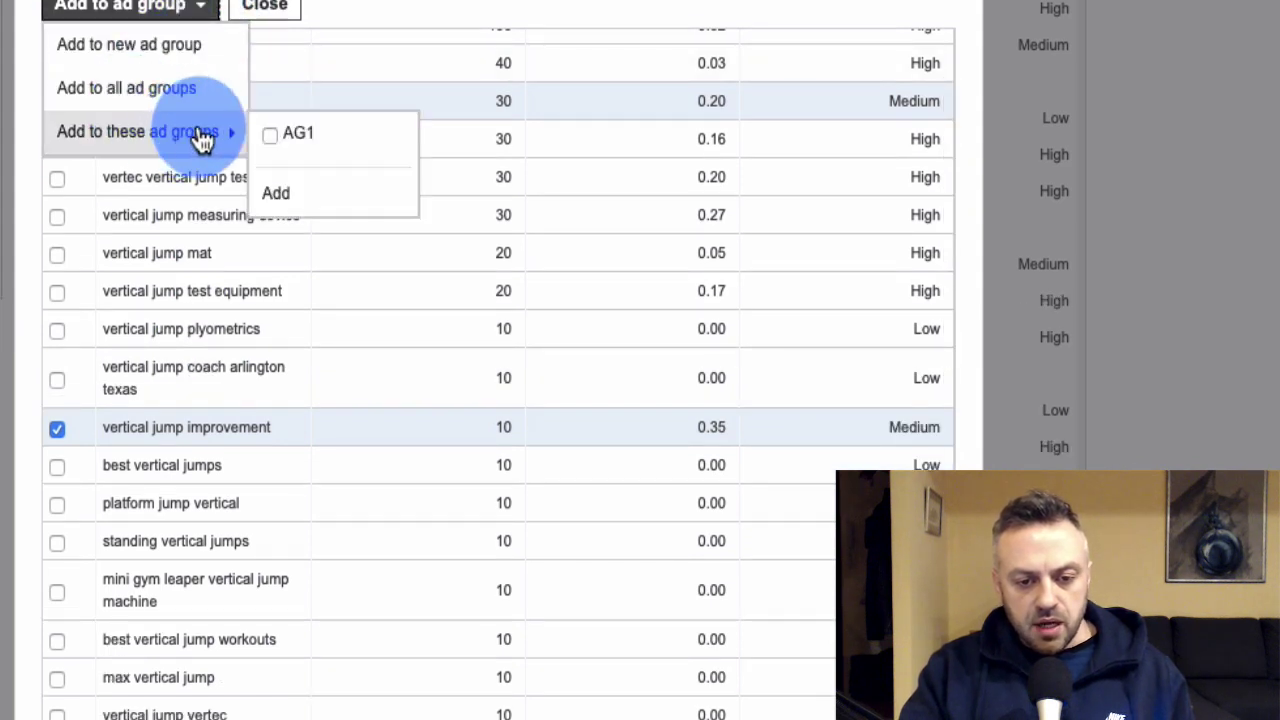
pyautogui.click(271, 134)
pyautogui.click(285, 205)
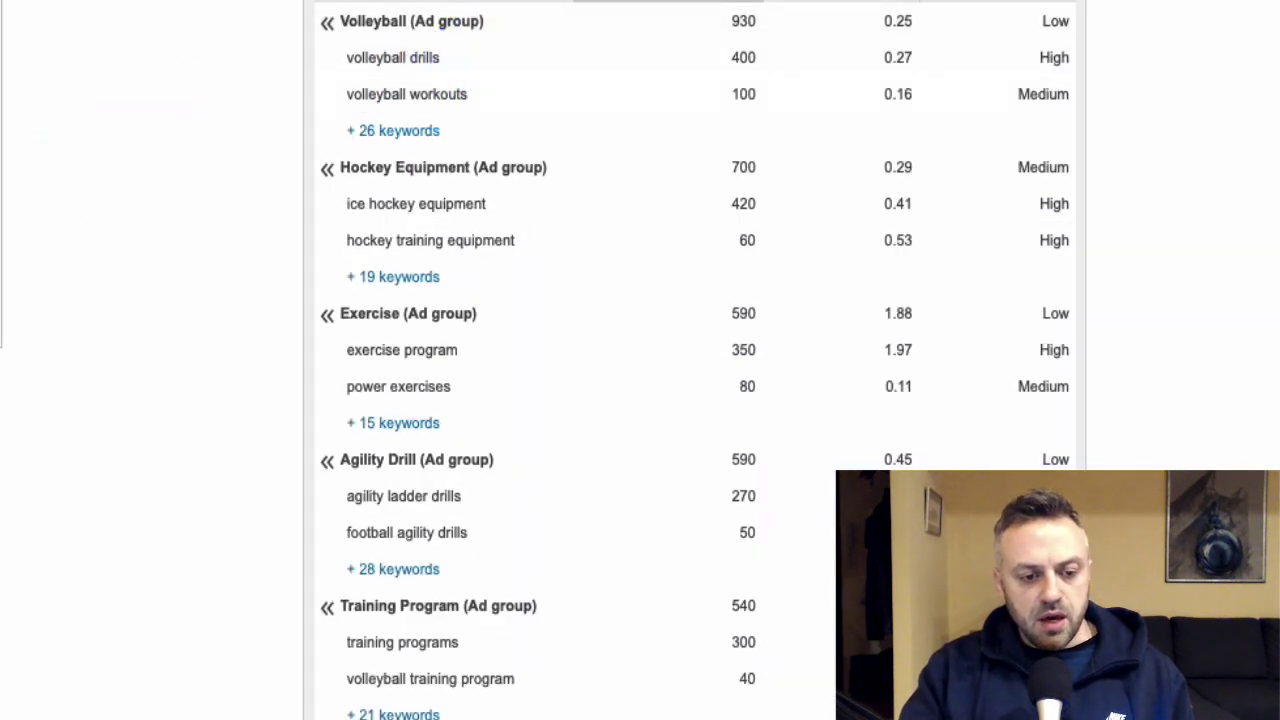
# Check the end of AG1's keyword list for the newly added suggestions.
pyautogui.moveTo(170, 362); pyautogui.dragTo(193, 340)
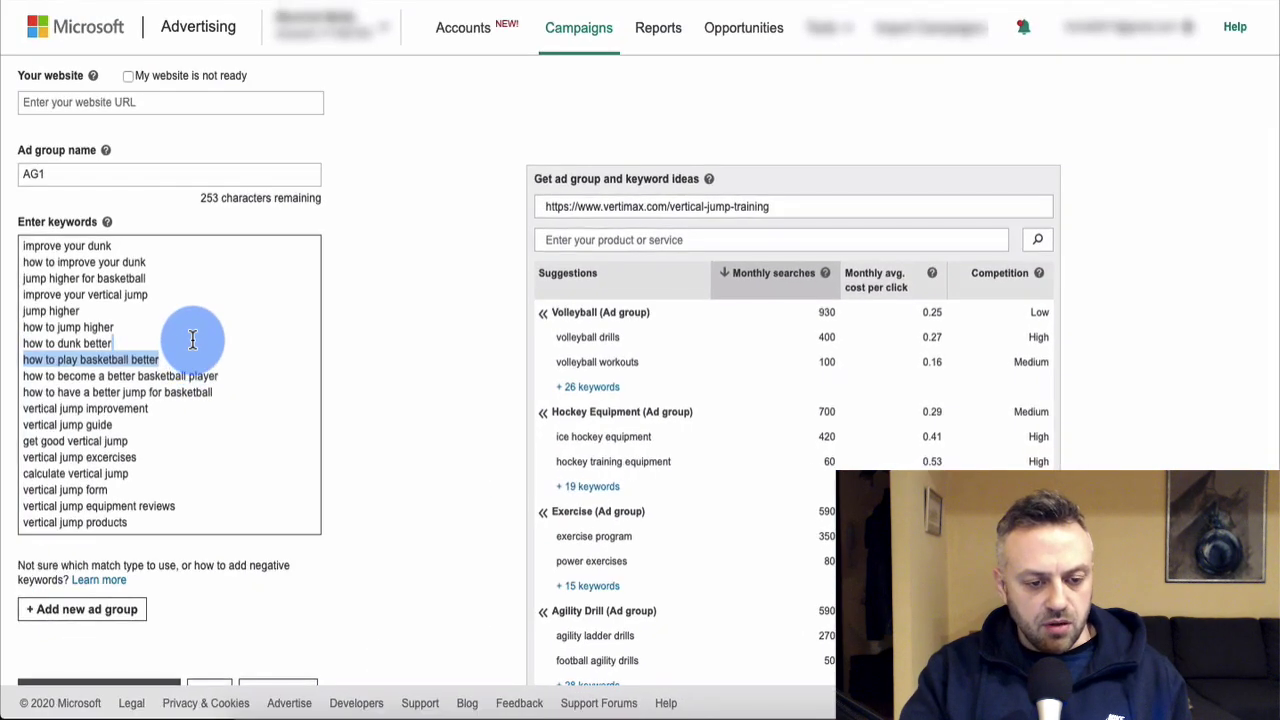
pyautogui.click(108, 376)
pyautogui.press('super+Down')
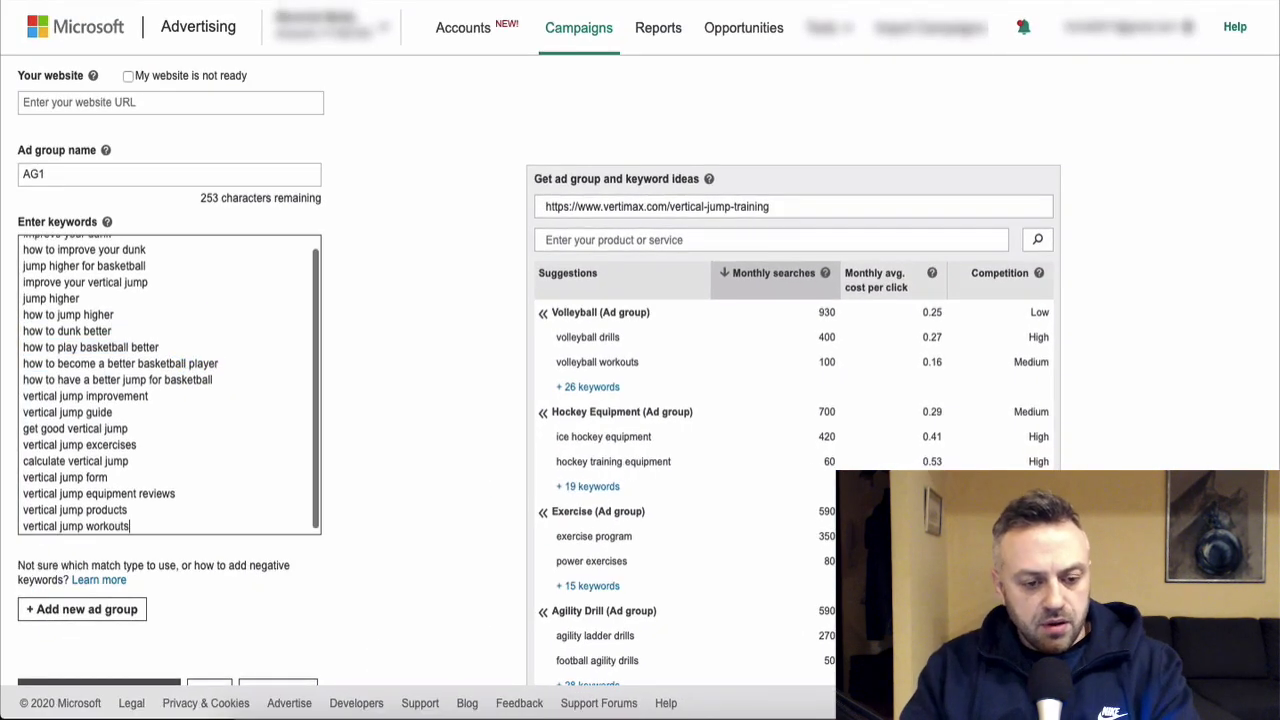
pyautogui.scroll(1, 178, 377)
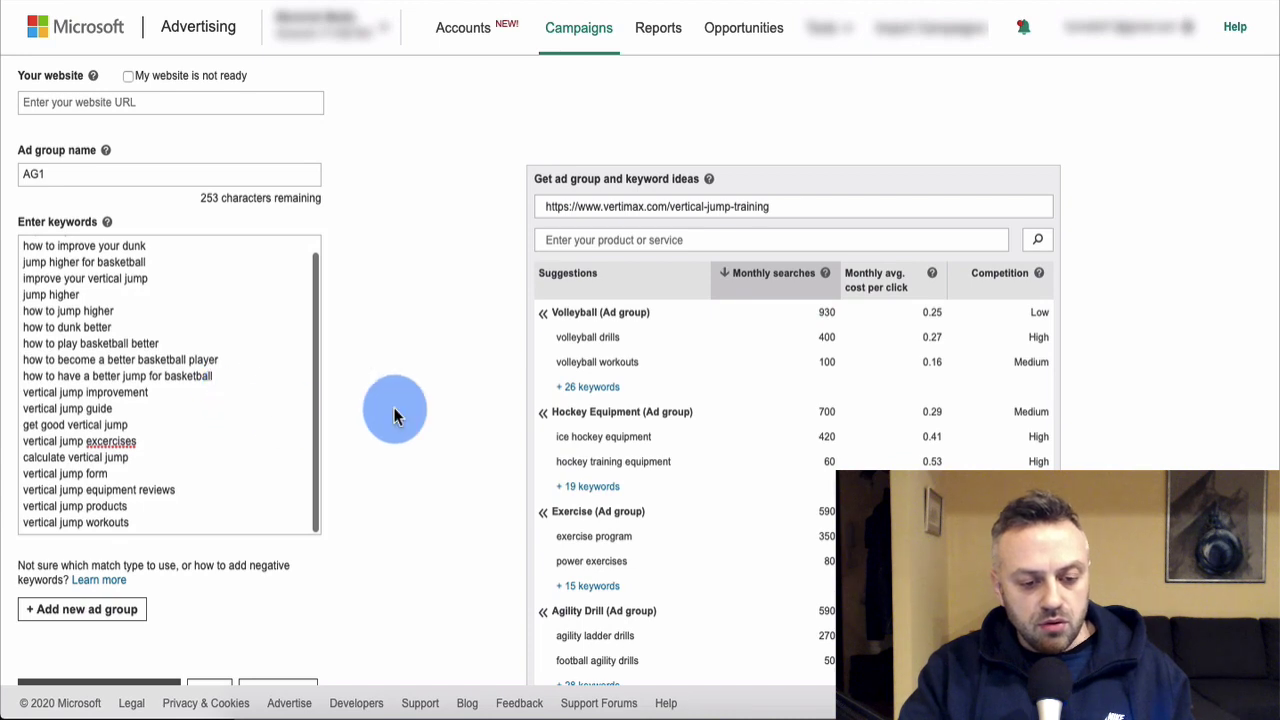
# Copy AG1's entire keyword list.
pyautogui.scroll(-1, 394, 414)
pyautogui.click(210, 357)
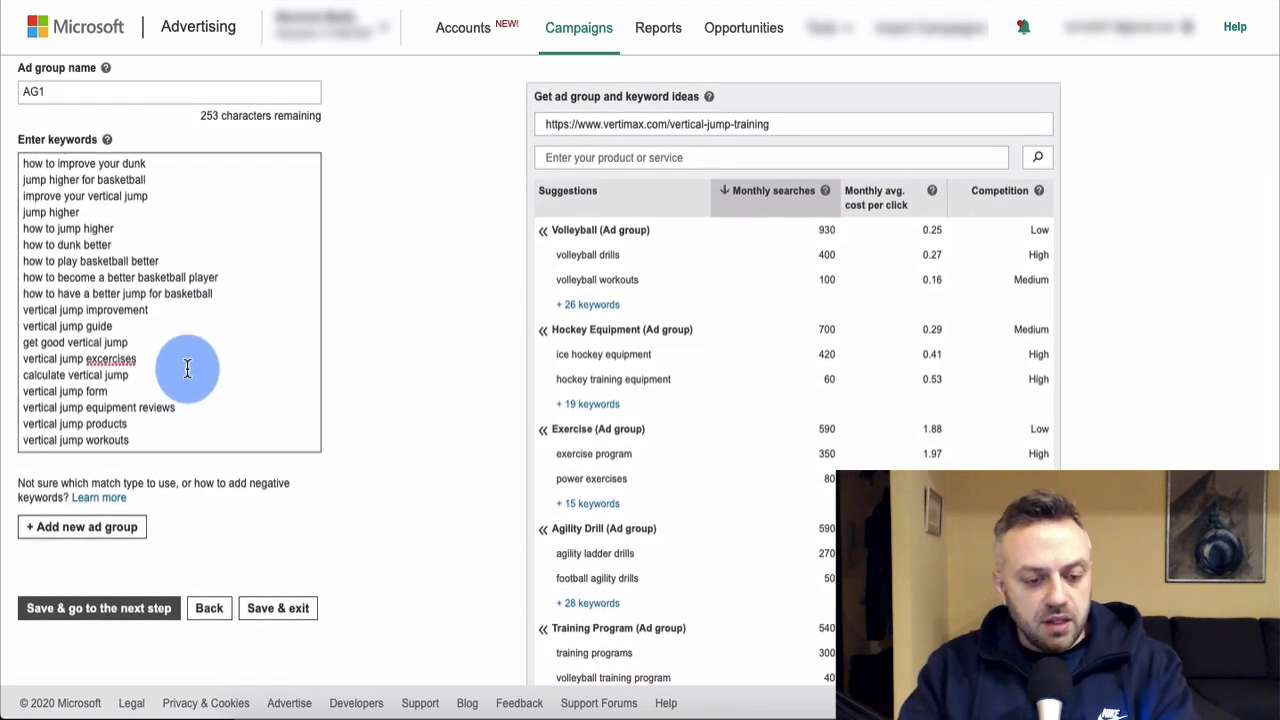
pyautogui.scroll(1, 200, 345)
pyautogui.hotkey('ctrl', 'a')
pyautogui.hotkey('ctrl', 'c')
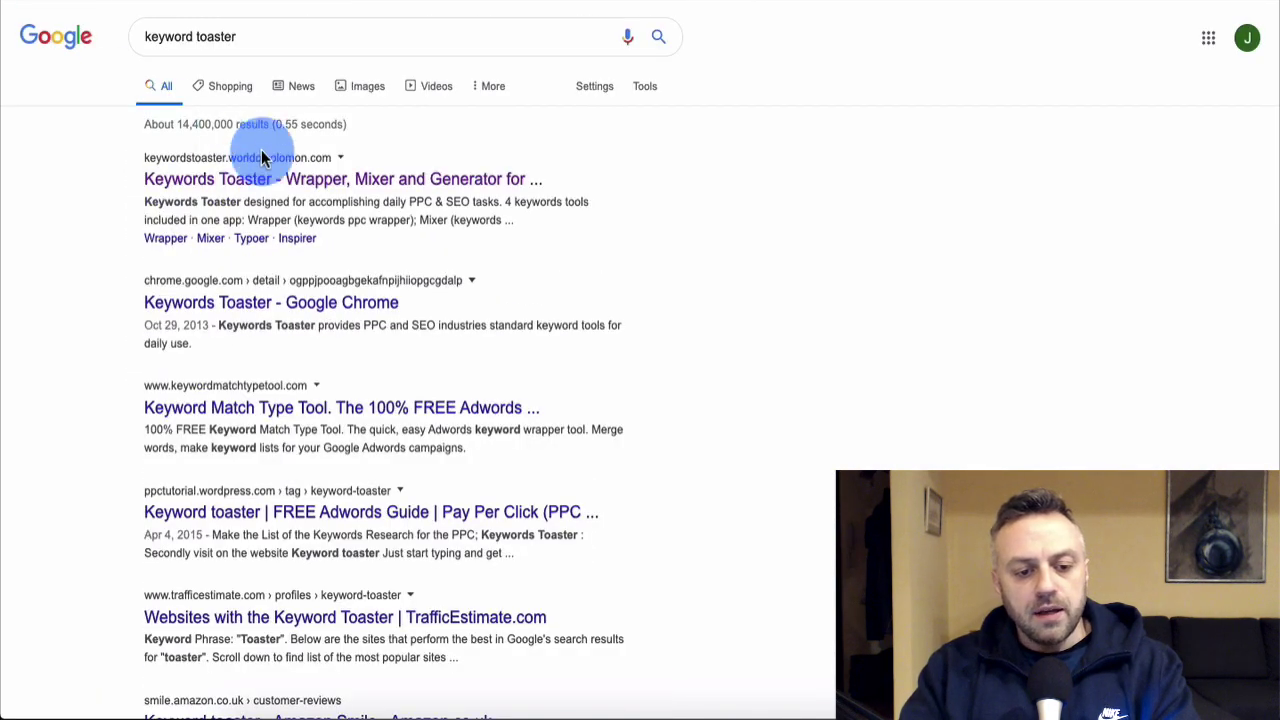
# Open Keywords Toaster from the Google results, paste in the copied AG1 keywords and compile their match-type variants, including modified broad match.
pyautogui.click(288, 180)
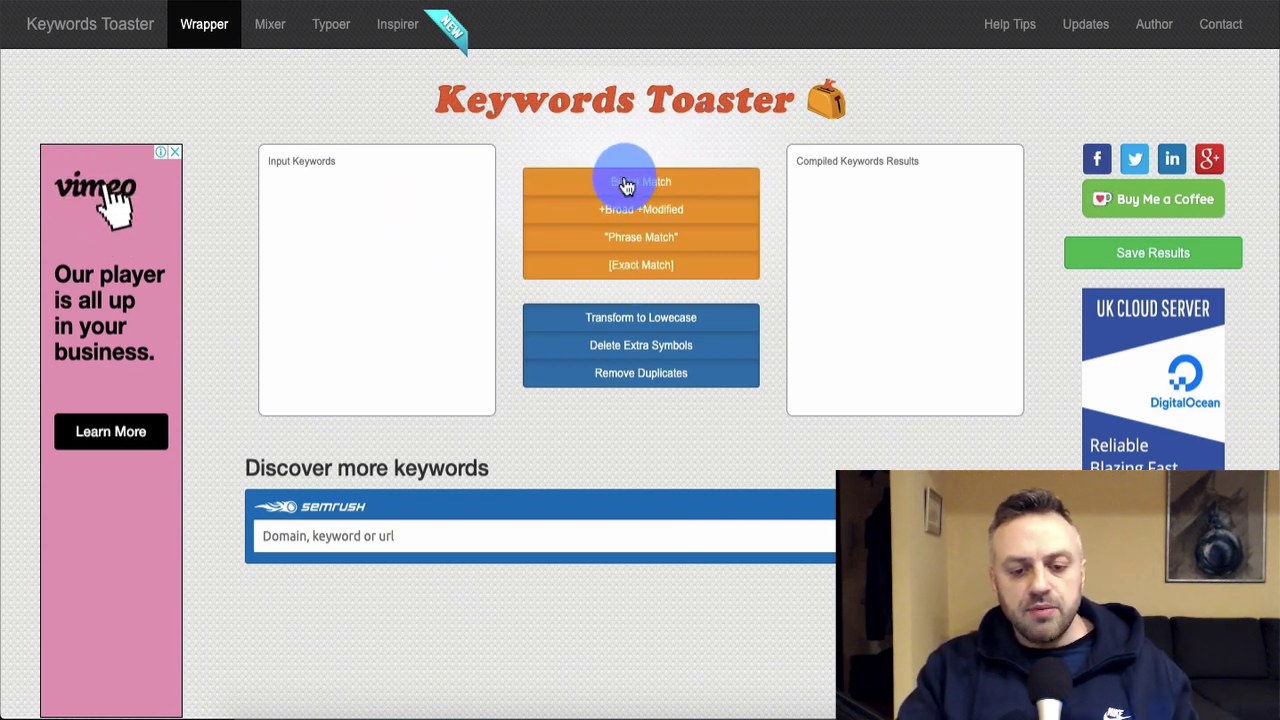
pyautogui.click(352, 194)
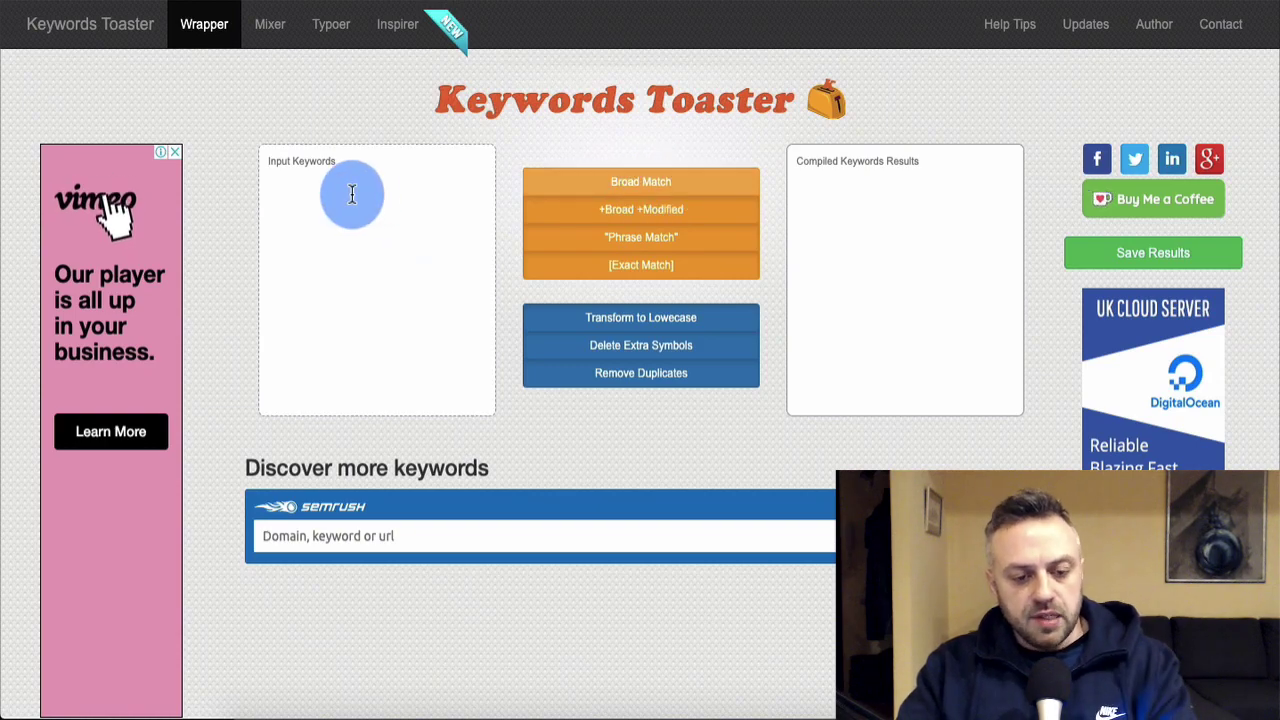
pyautogui.hotkey('ctrl', 'v')
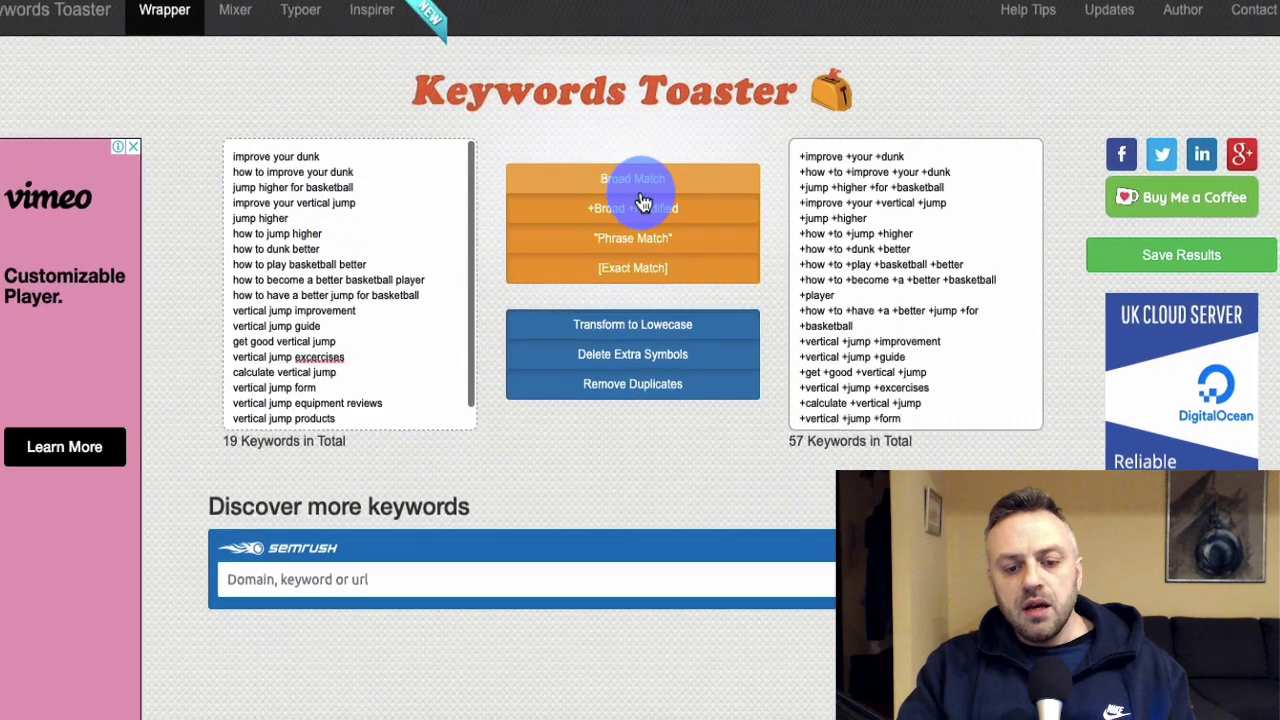
# Replace AG1's keyword list in Microsoft Advertising with the compiled Keywords Toaster results.
pyautogui.moveTo(324, 156); pyautogui.dragTo(229, 156)
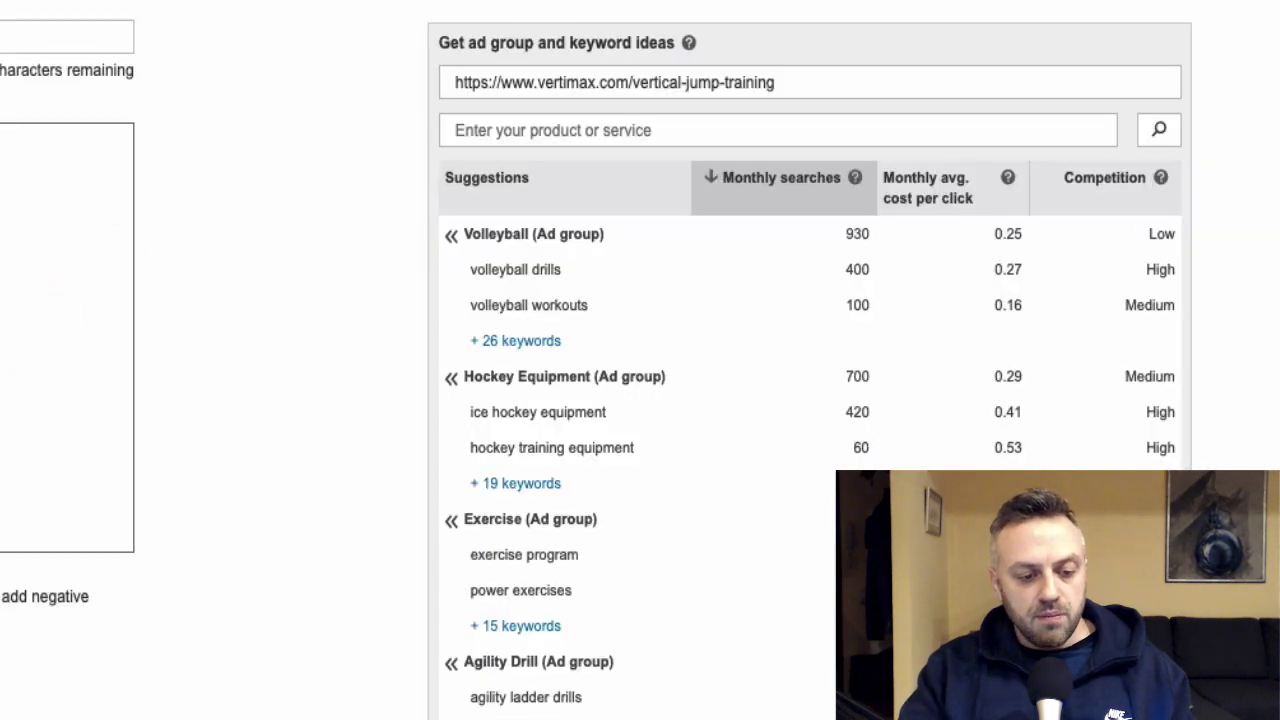
pyautogui.hotkey('ctrl', 'v')
pyautogui.hotkey('ctrl', 'a')
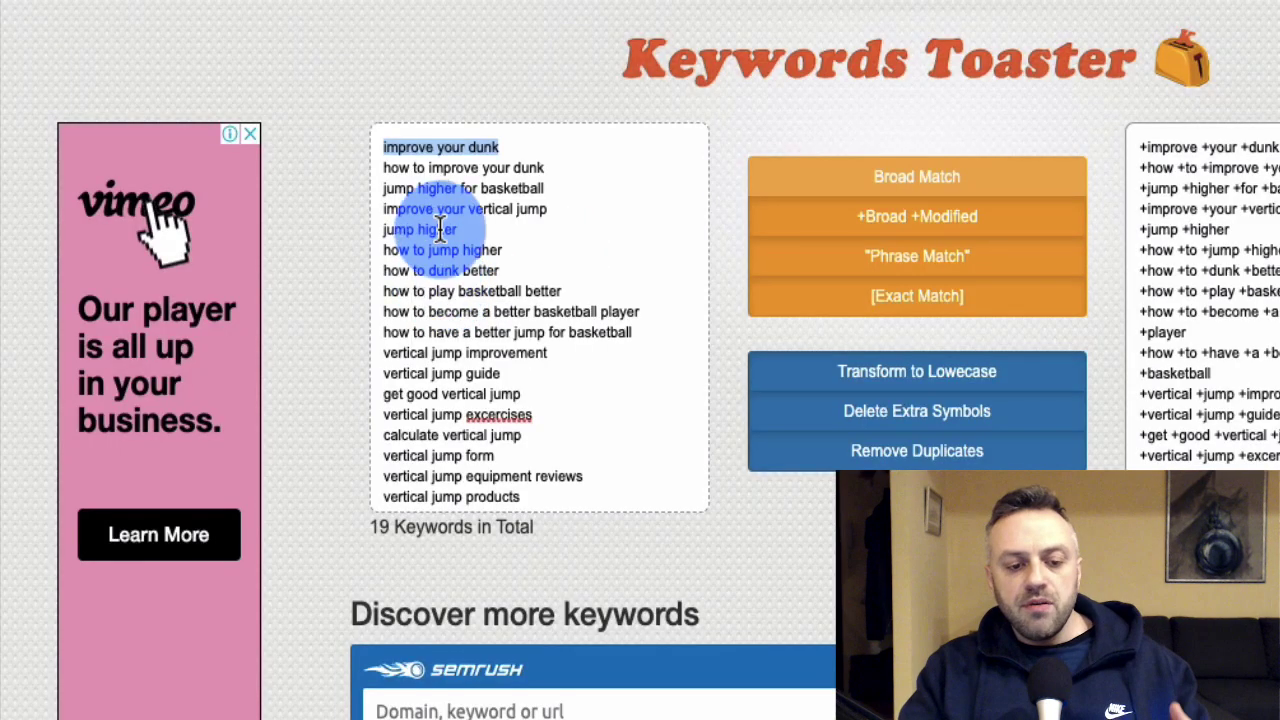
# Drop phrase match from the compiled Keywords Toaster variants, keeping only modified broad and exact match, and check the resulting list.
pyautogui.click(516, 137)
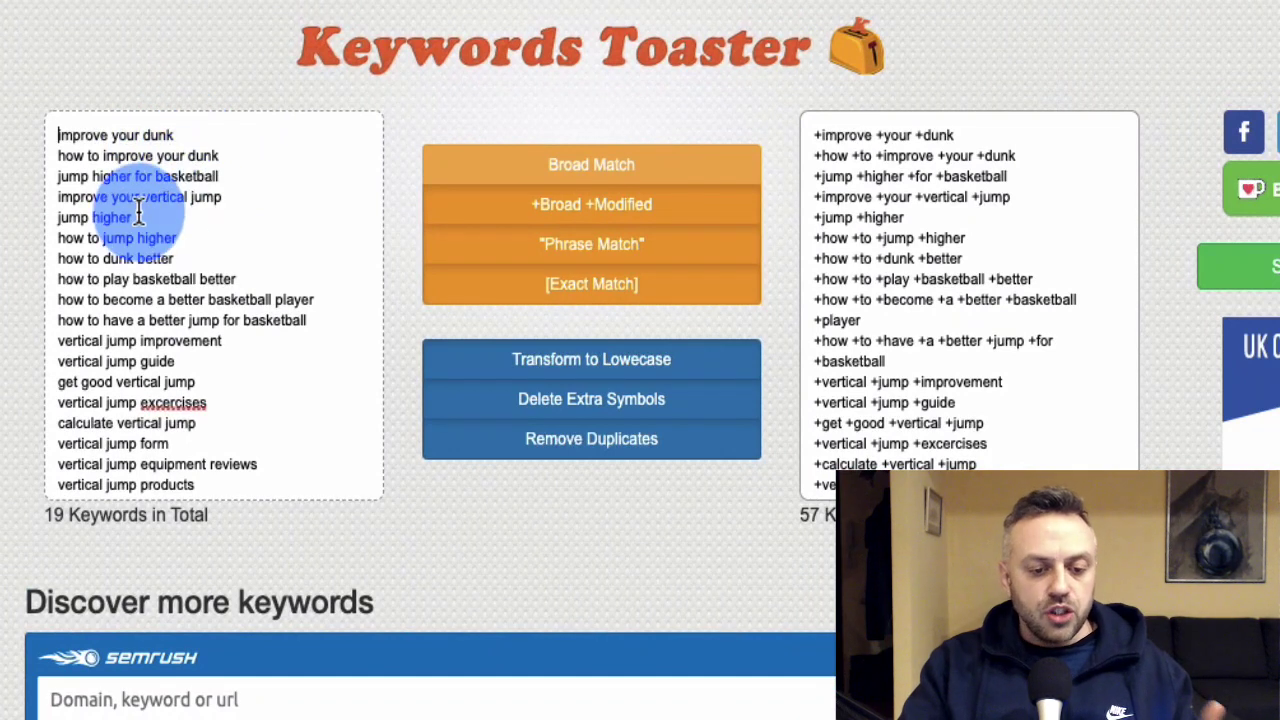
pyautogui.moveTo(132, 217); pyautogui.dragTo(60, 217)
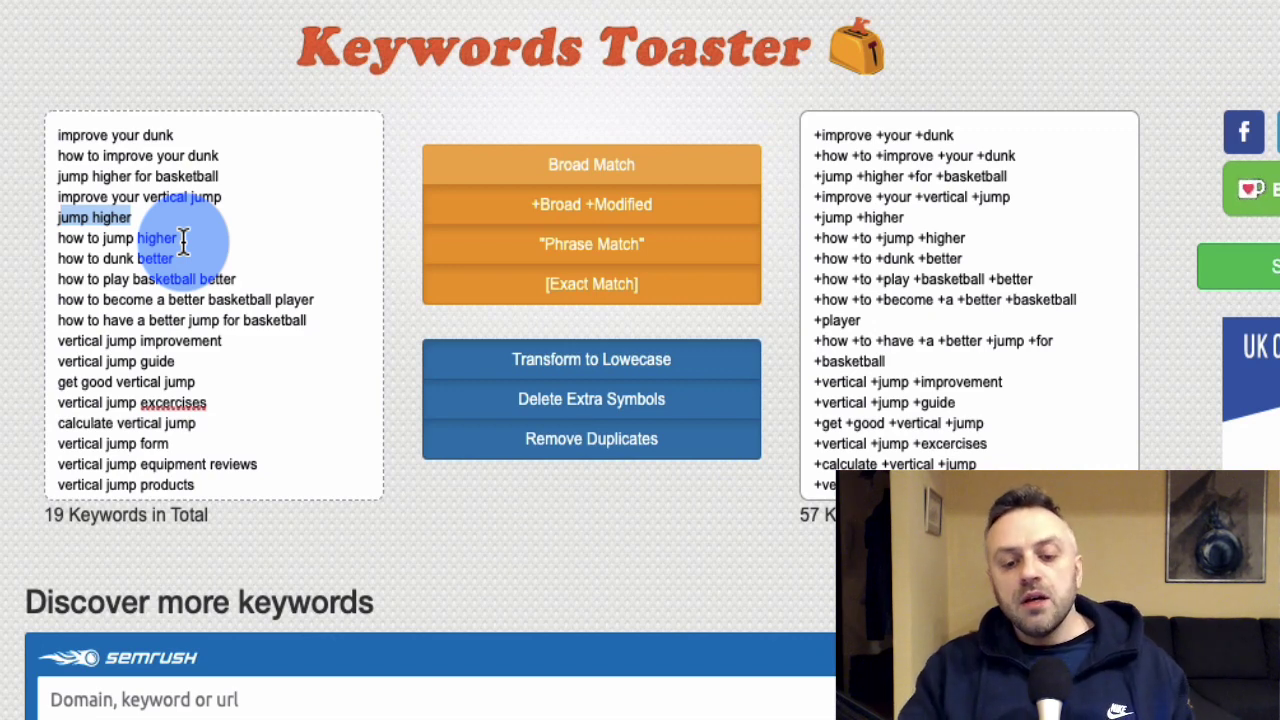
pyautogui.click(615, 172)
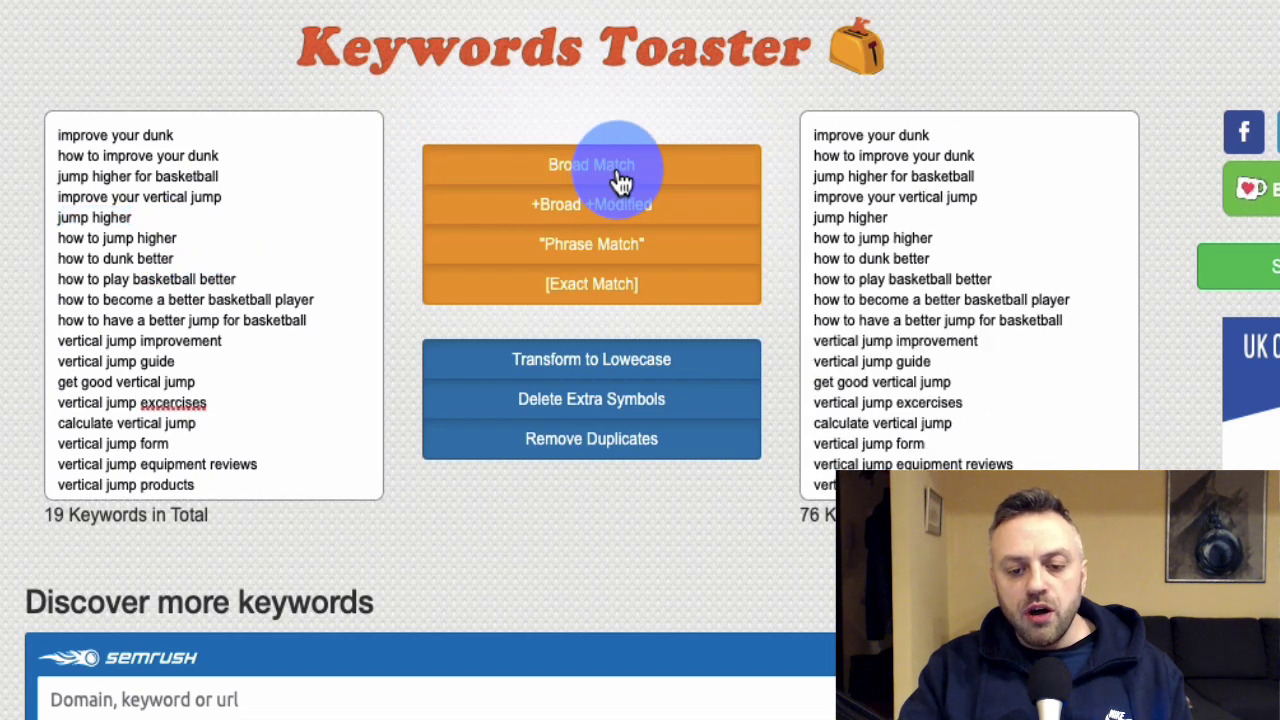
pyautogui.click(617, 172)
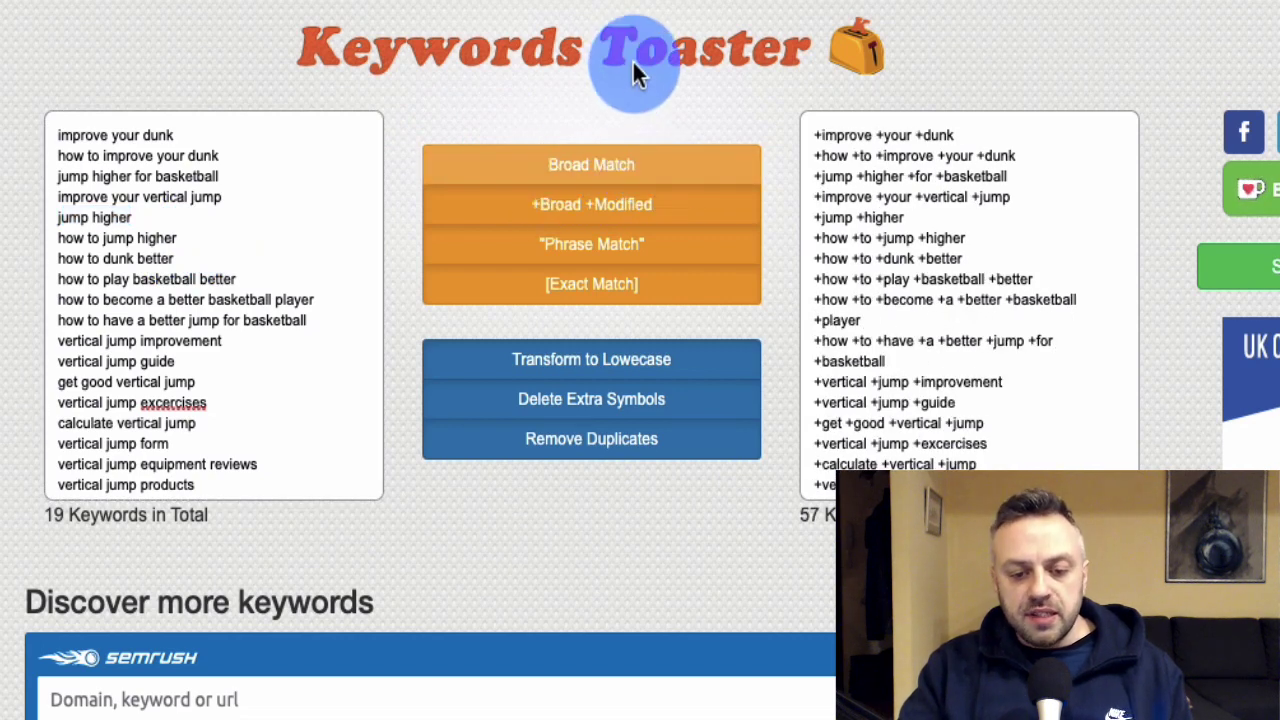
pyautogui.click(612, 254)
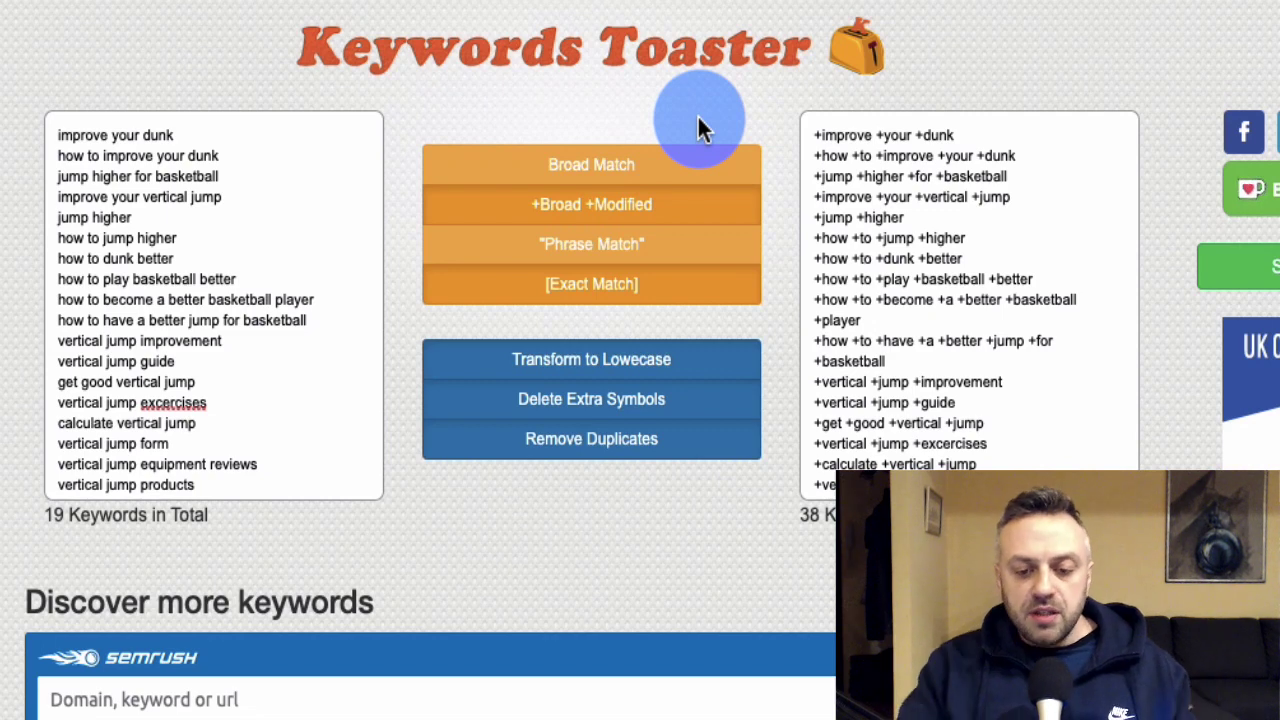
pyautogui.click(967, 136)
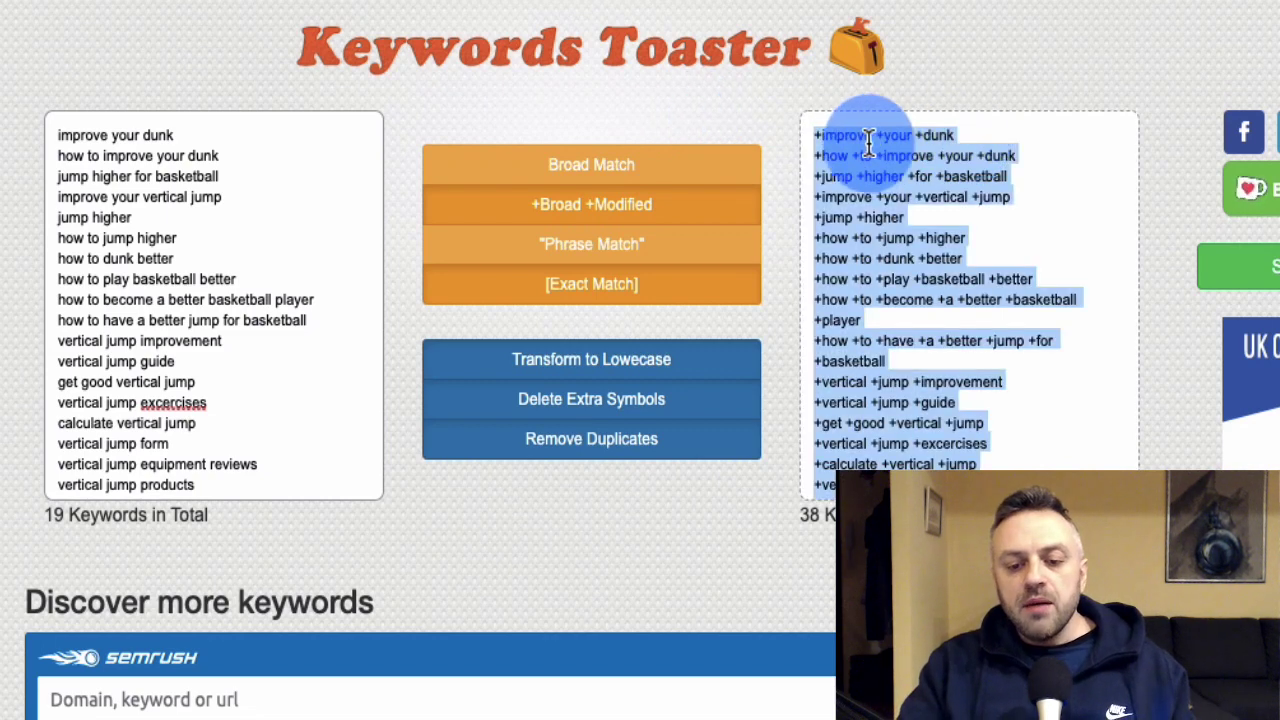
pyautogui.click(883, 139)
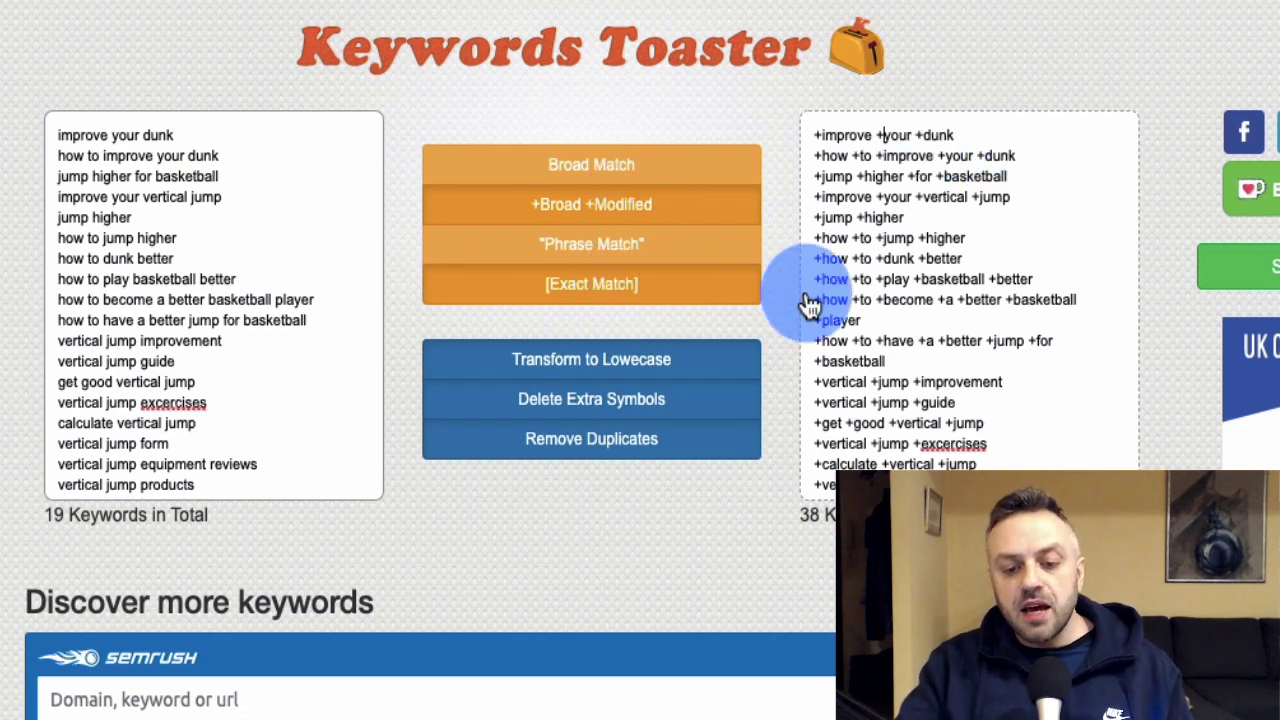
pyautogui.scroll(-1, 953, 320)
pyautogui.scroll(-3, 953, 320)
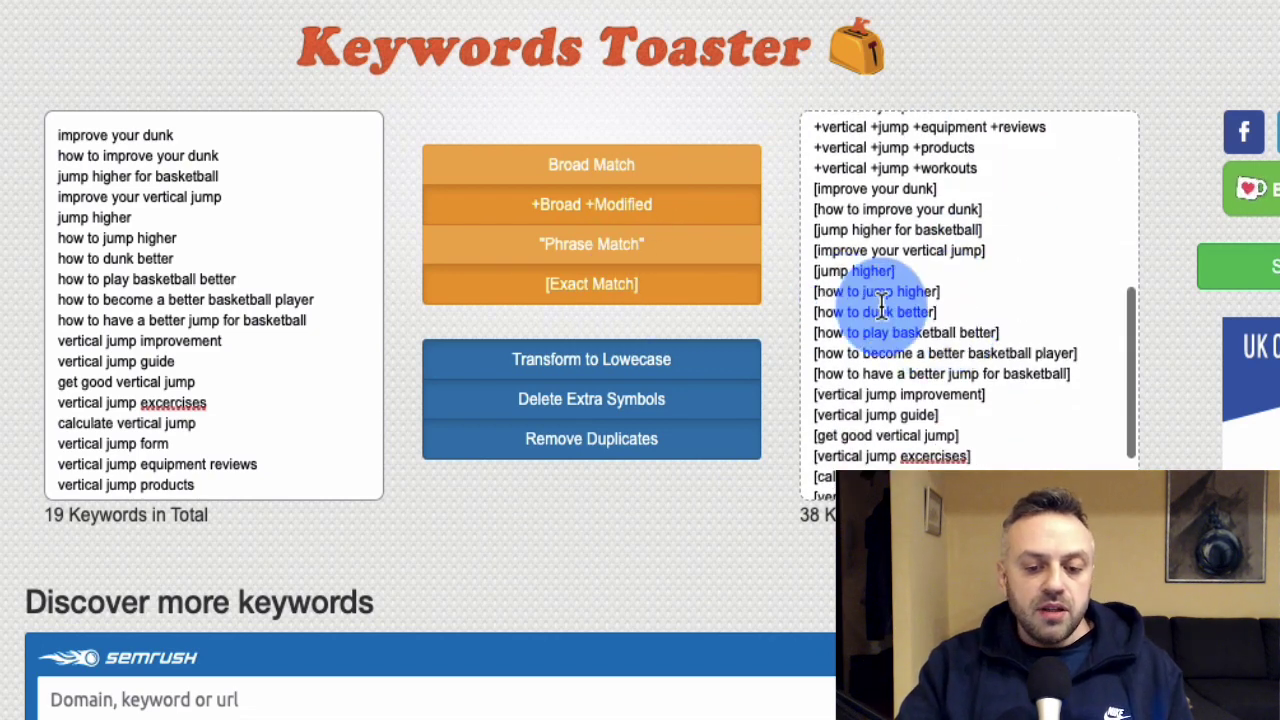
pyautogui.moveTo(818, 290)
pyautogui.mouseDown()
pyautogui.moveTo(994, 286)
pyautogui.moveTo(828, 297)
pyautogui.mouseUp()
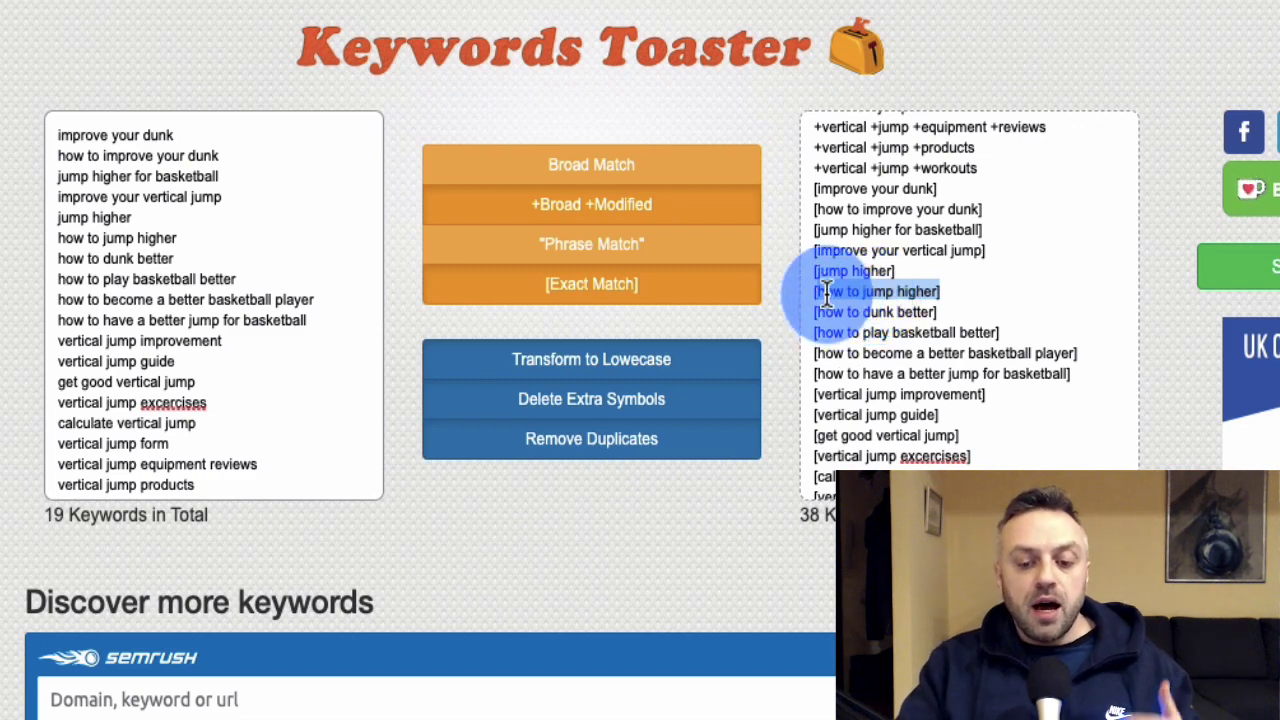
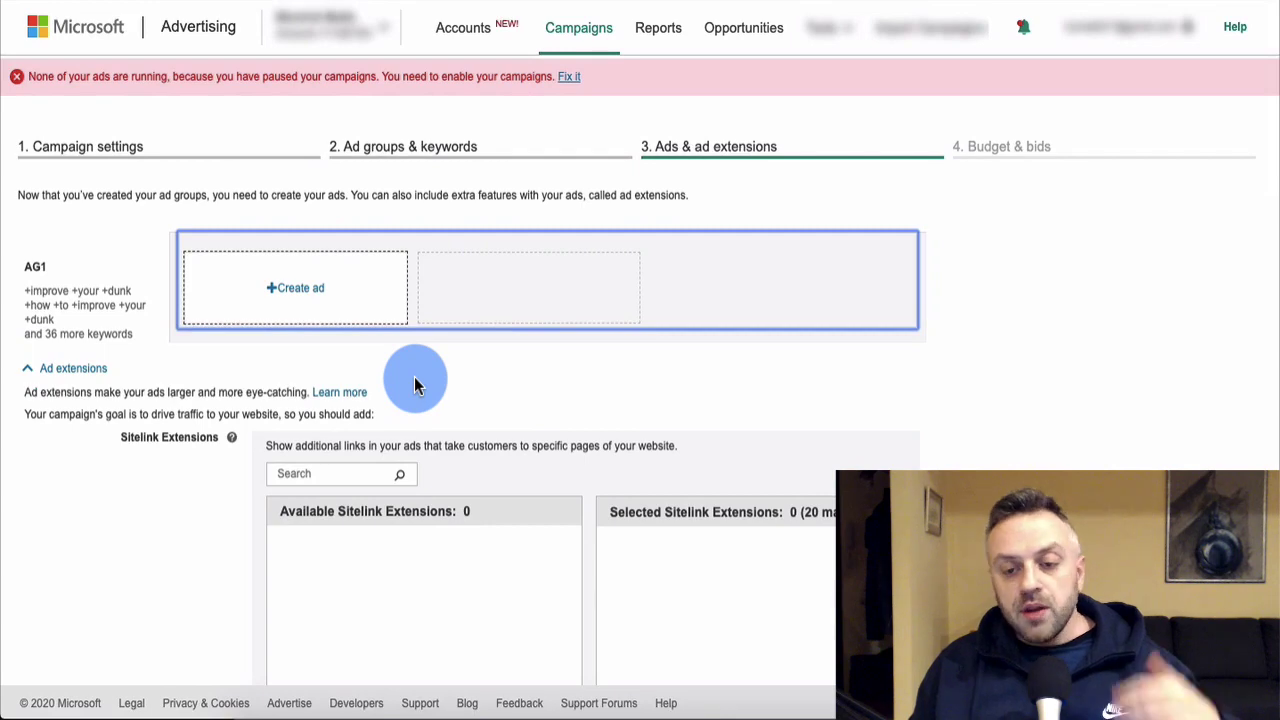
# Start a new expanded text ad for AG1 in Microsoft Advertising and set its final URL to increaseyourjump.com.
pyautogui.scroll(-2, 190, 538)
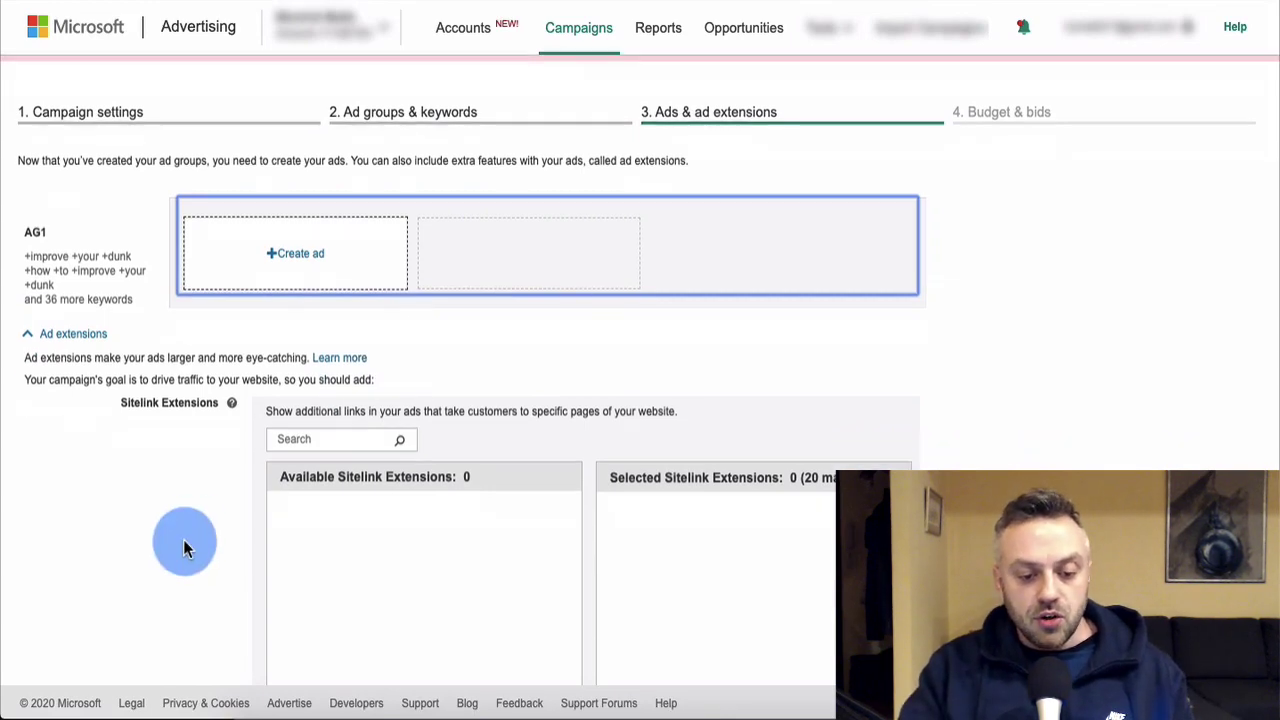
pyautogui.scroll(2, 190, 538)
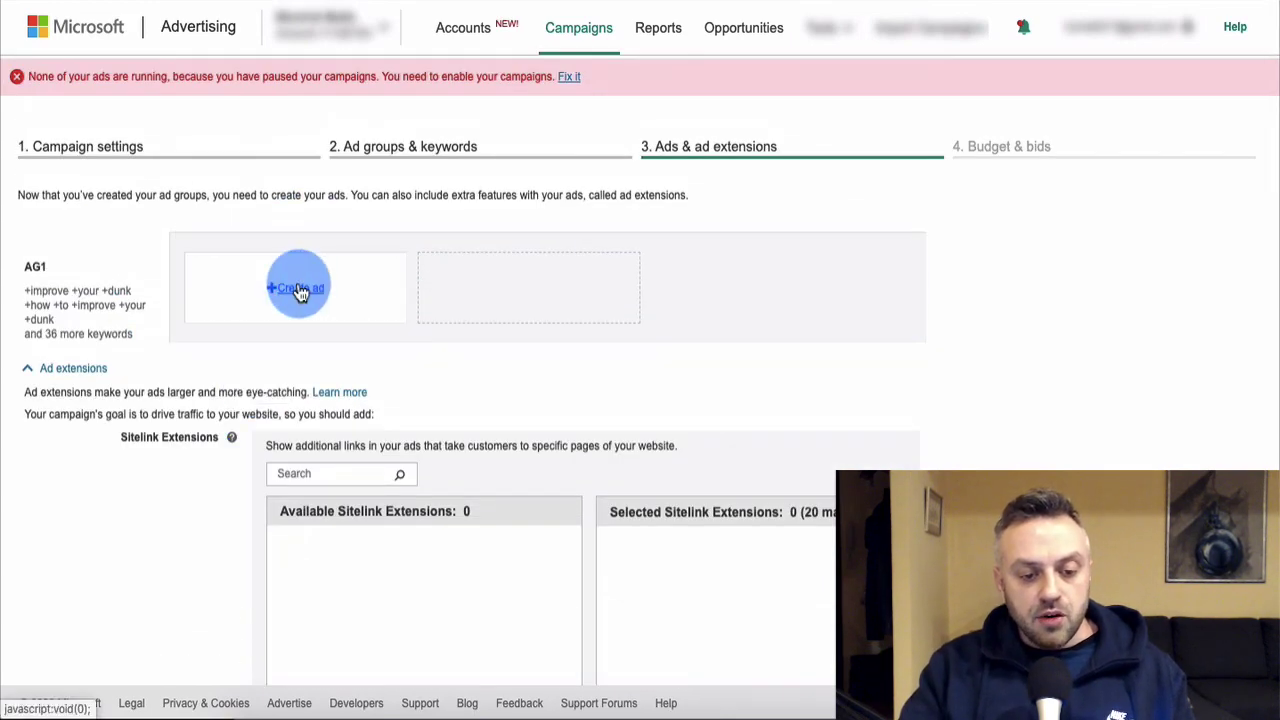
pyautogui.click(300, 289)
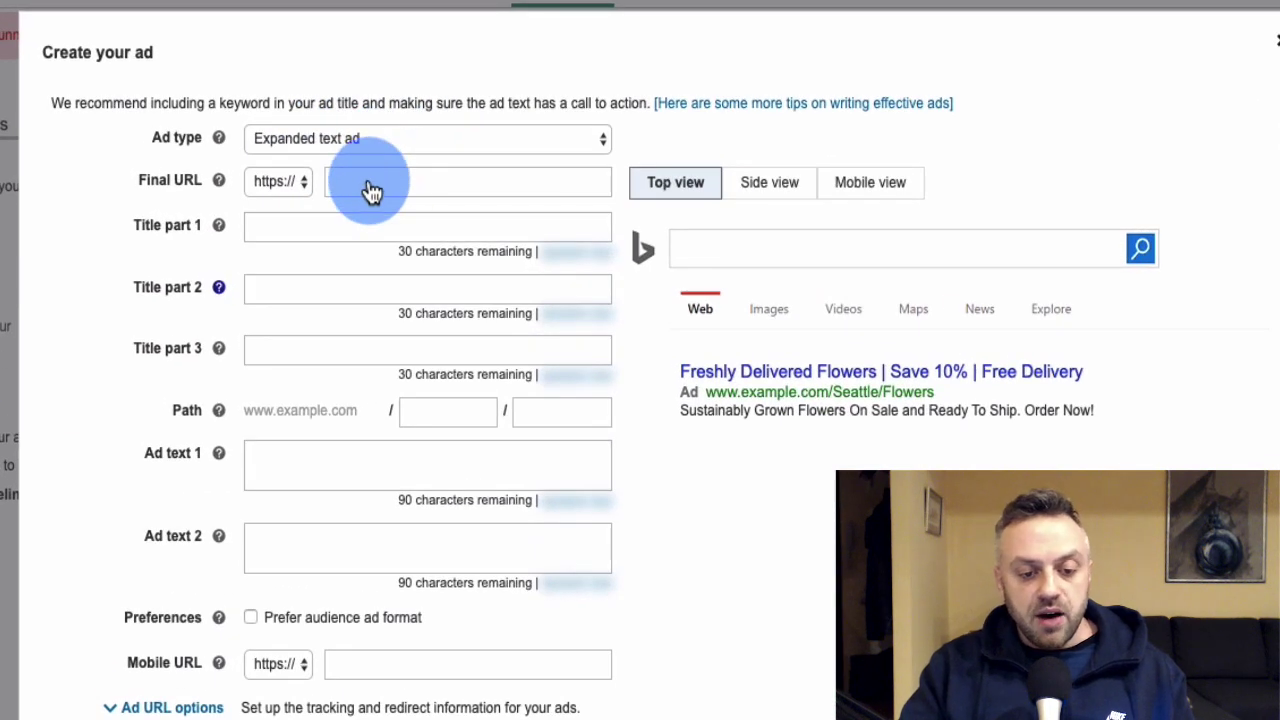
pyautogui.click(388, 180)
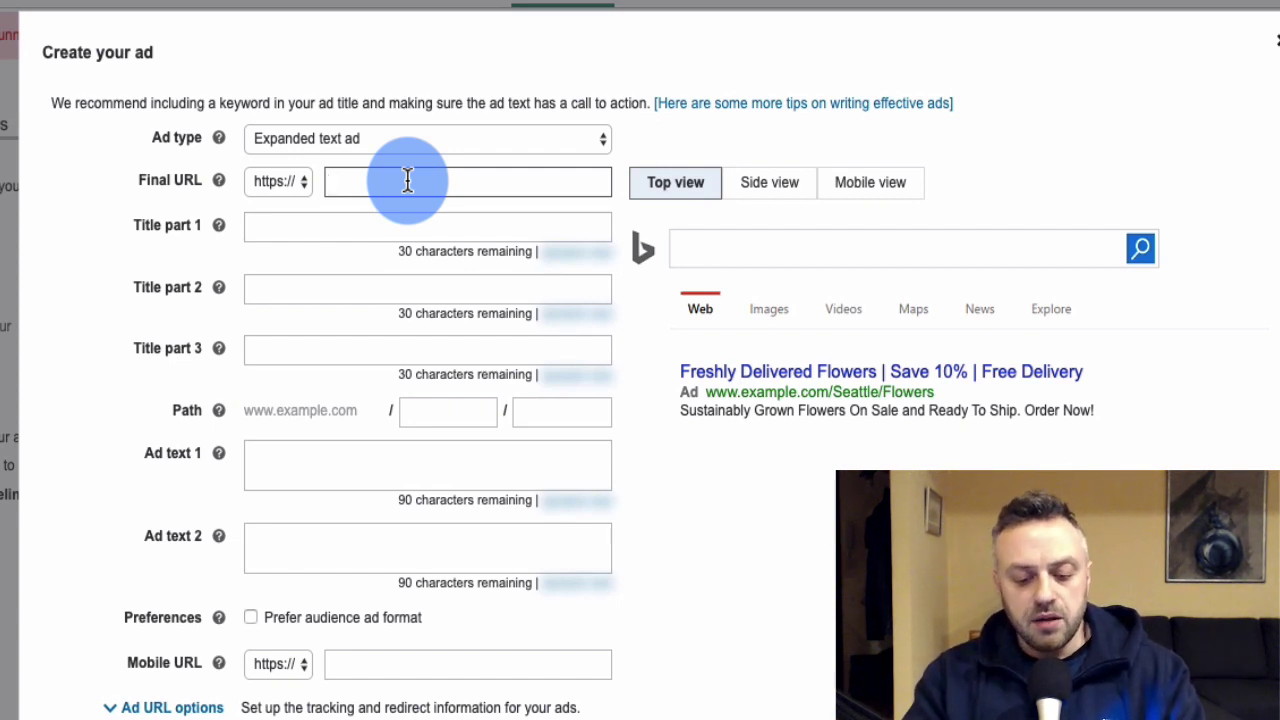
pyautogui.write('increaseyou')
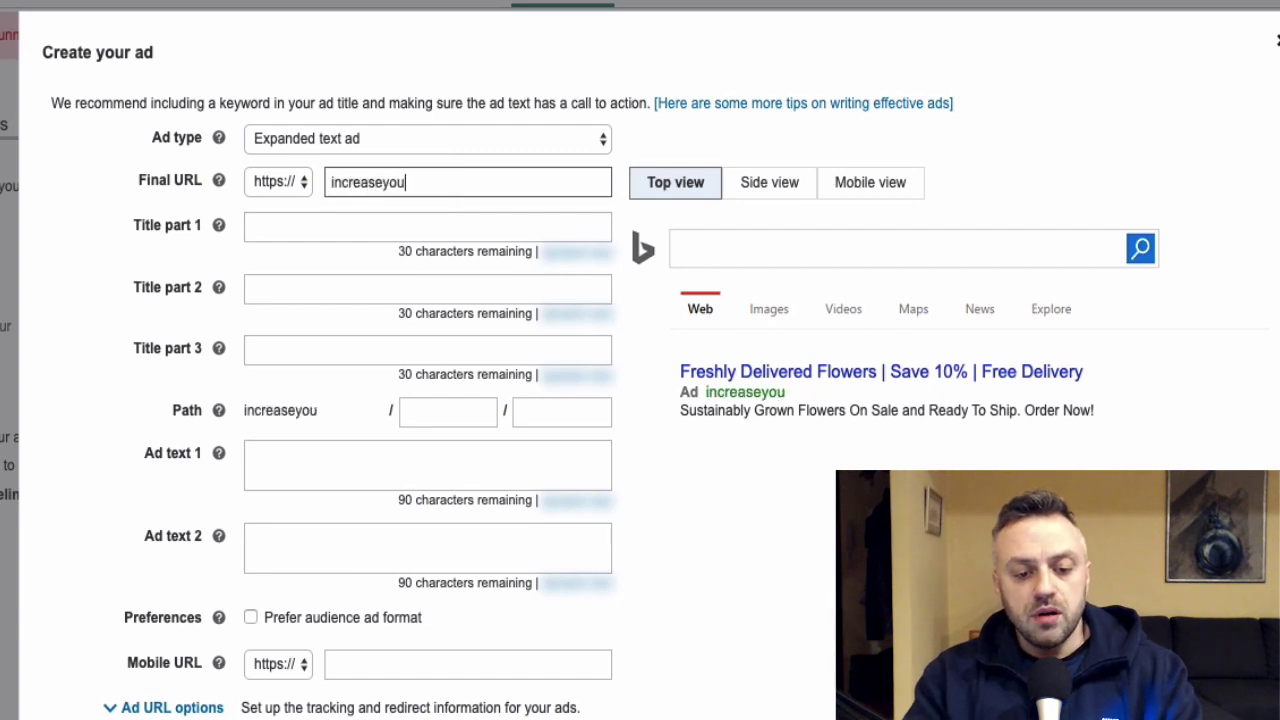
pyautogui.write('rjump.com')
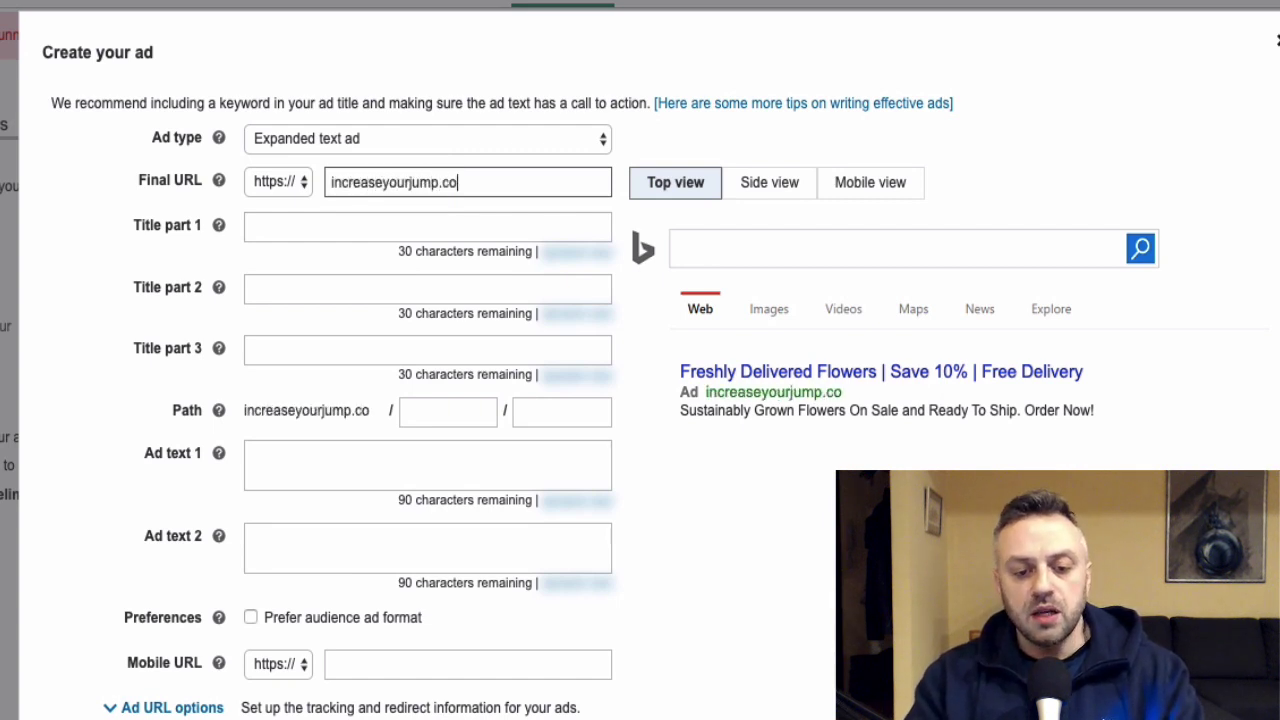
# Copy the text link "Wanna dunk but you're too short?" from the Vert Shock affiliate page into the ad's title part 1.
pyautogui.click(345, 226)
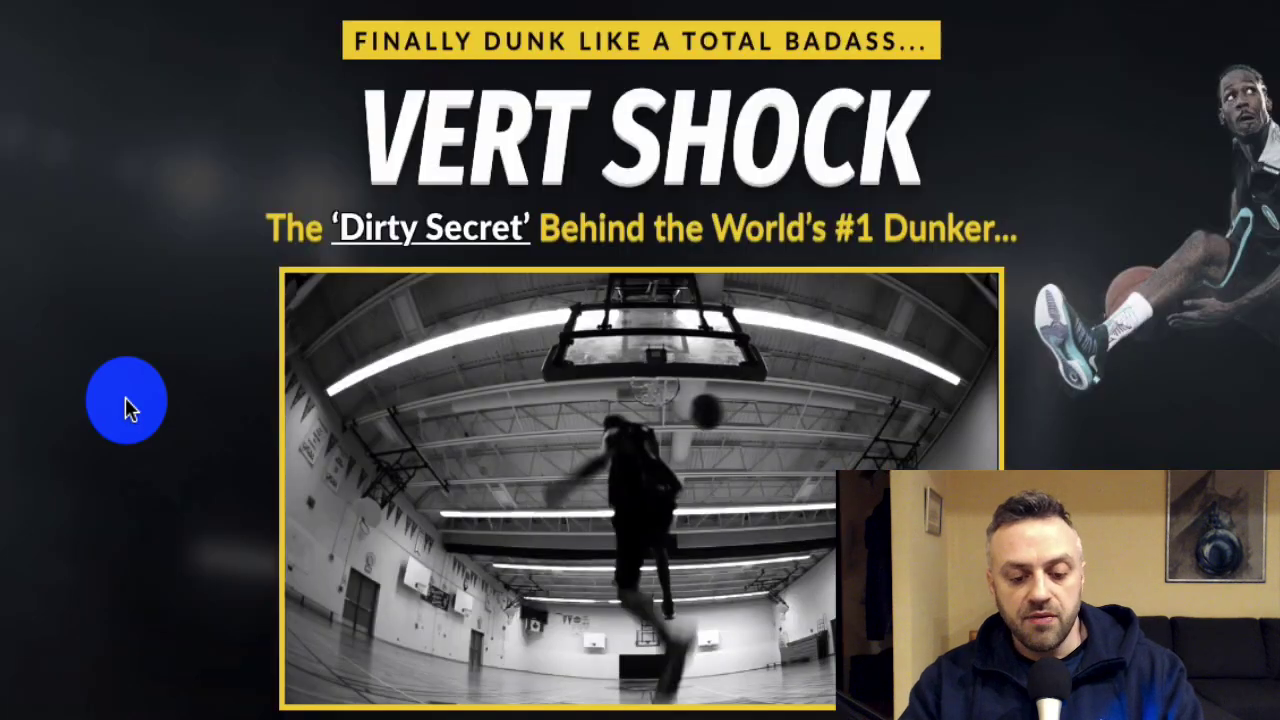
pyautogui.scroll(-10, 125, 402)
pyautogui.scroll(-15, 125, 402)
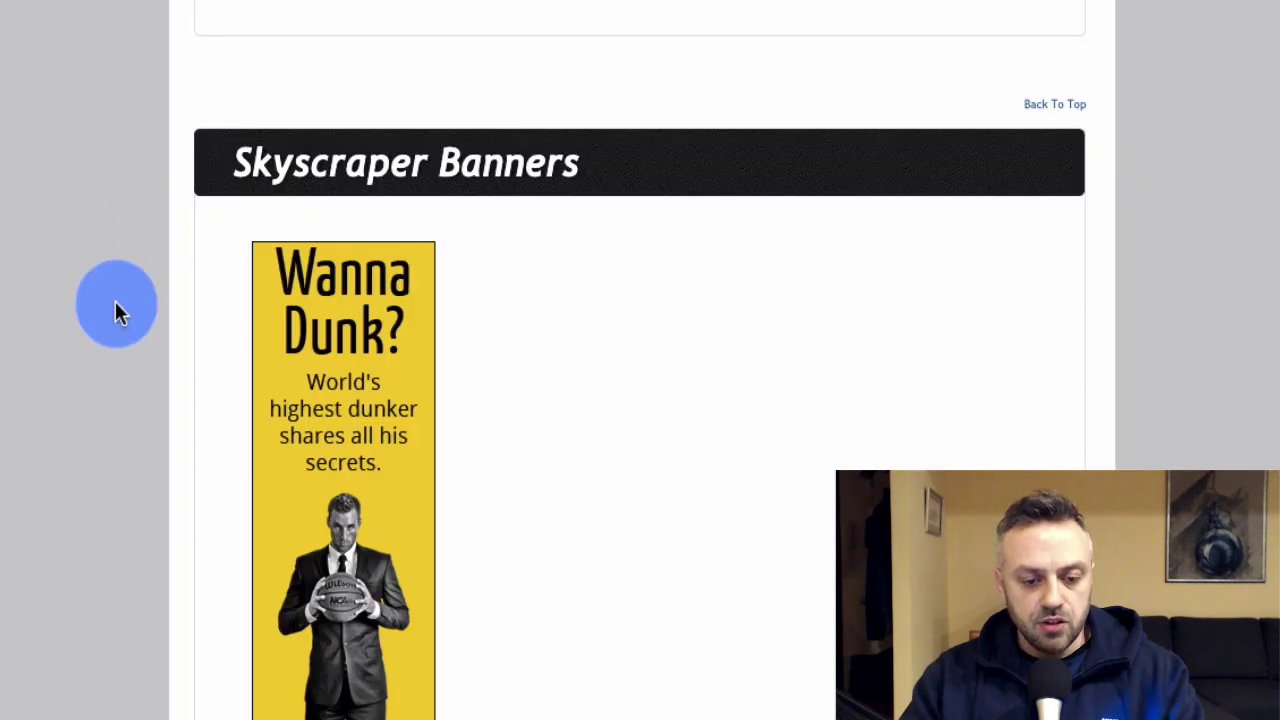
pyautogui.scroll(-10, 115, 306)
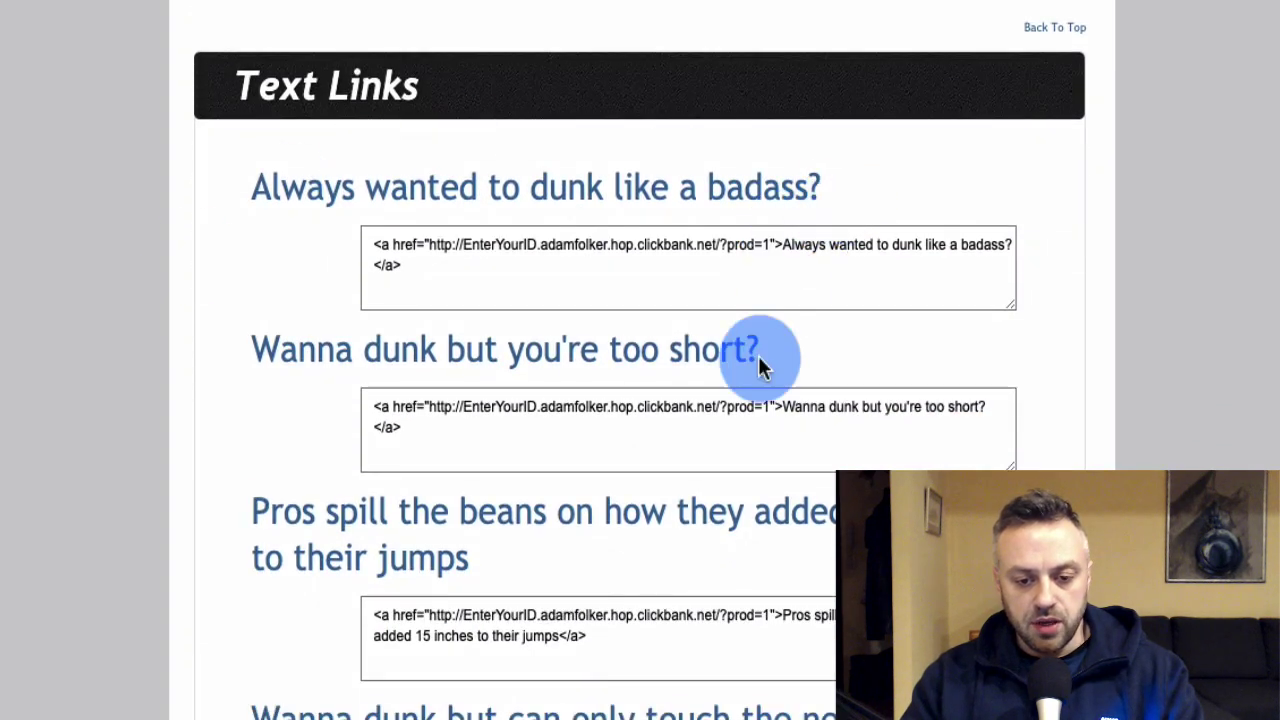
pyautogui.moveTo(788, 356); pyautogui.dragTo(257, 355)
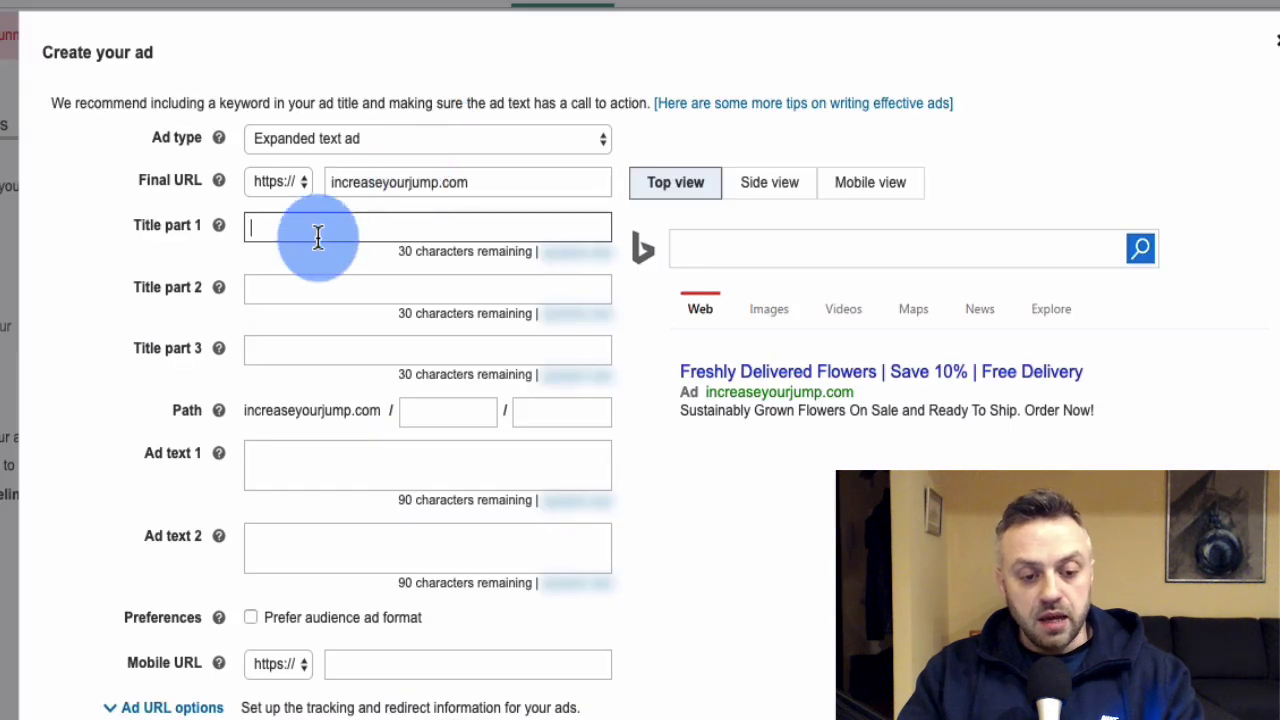
pyautogui.write("Wanna dunk but you're too short?")
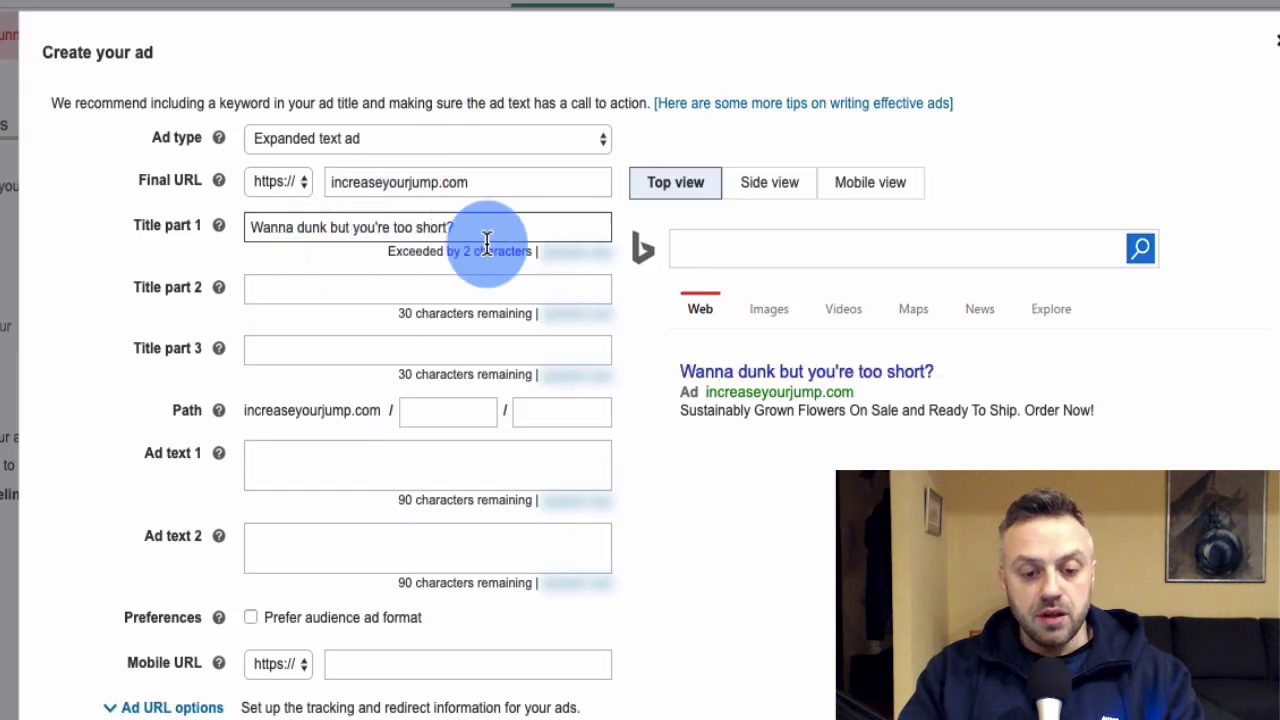
# Try "Now you can" and "No problem" as title part 2, and settle on "Learn how!".
pyautogui.click(408, 292)
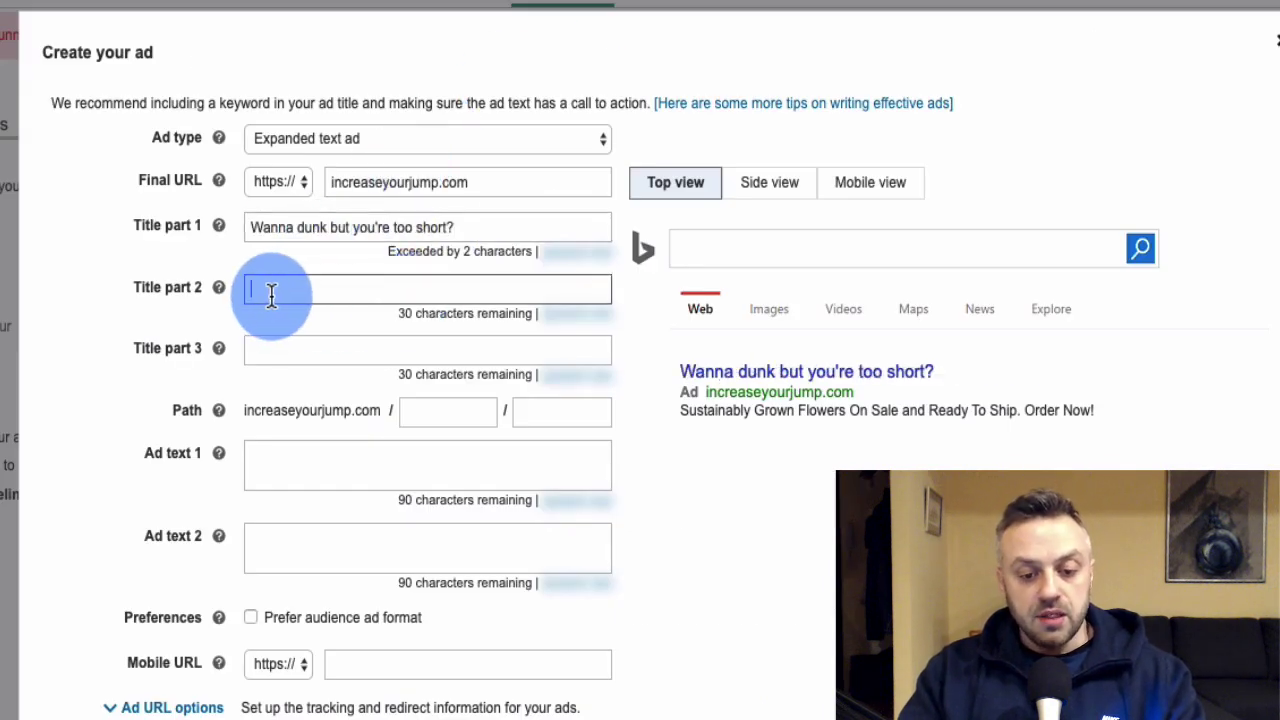
pyautogui.write('Now you can')
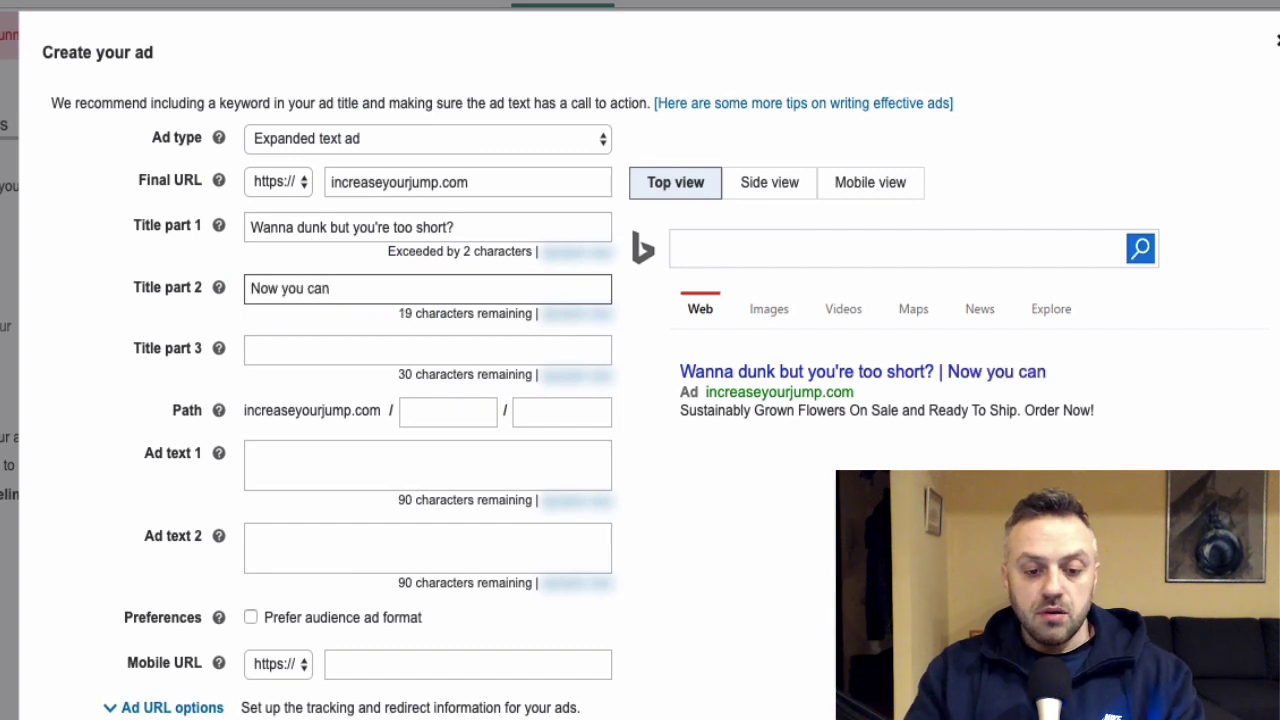
pyautogui.hotkey('ctrl', 'a')
pyautogui.press('BackSpace')
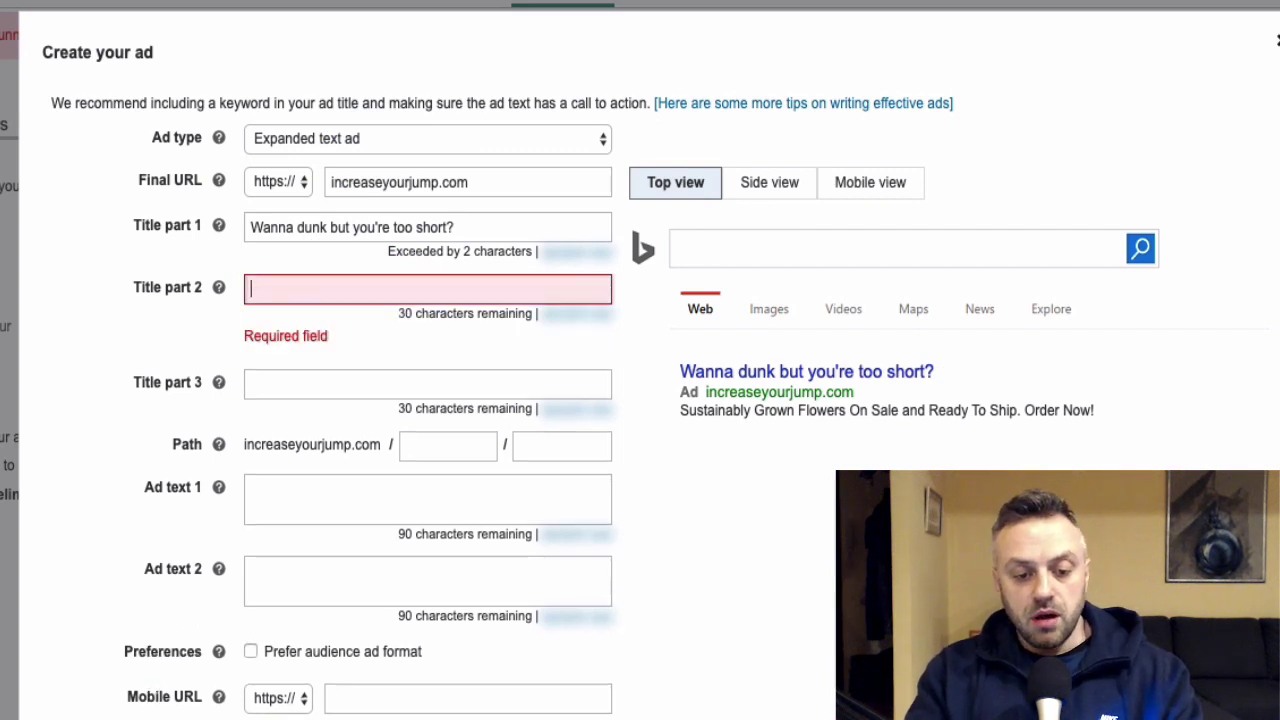
pyautogui.write('No problem')
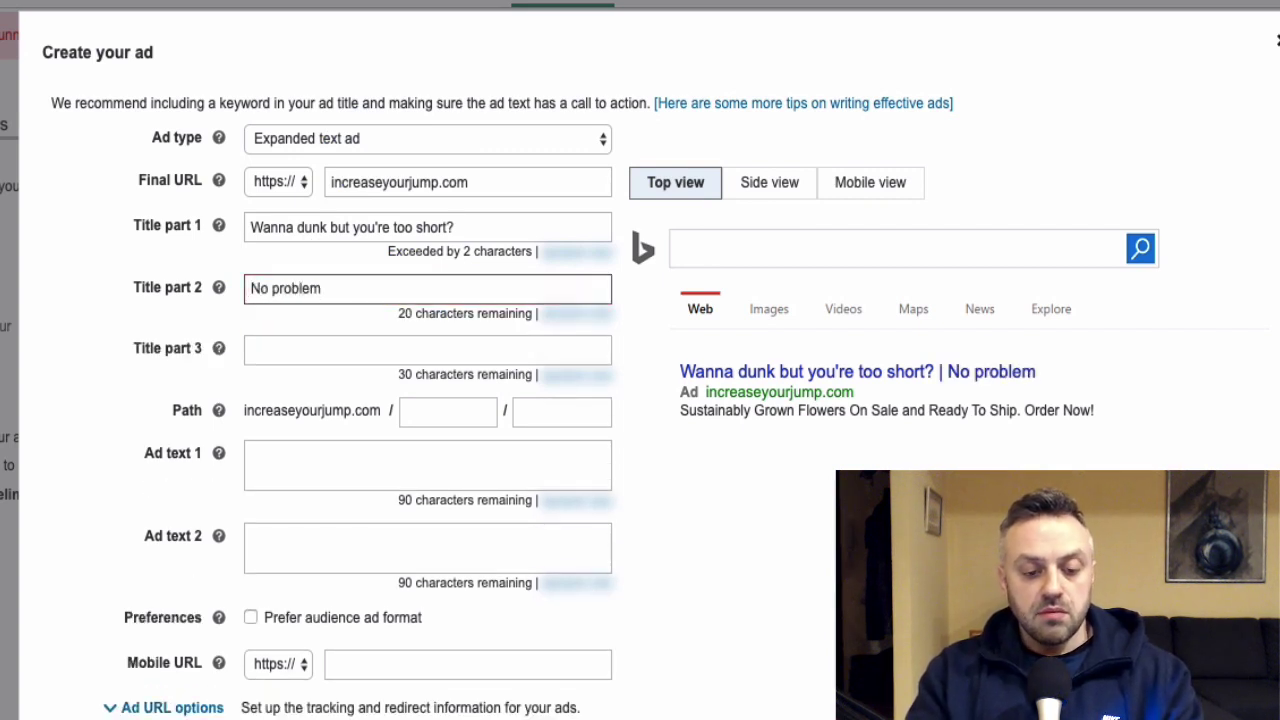
pyautogui.hotkey('ctrl', 'a')
pyautogui.write('Learn ')
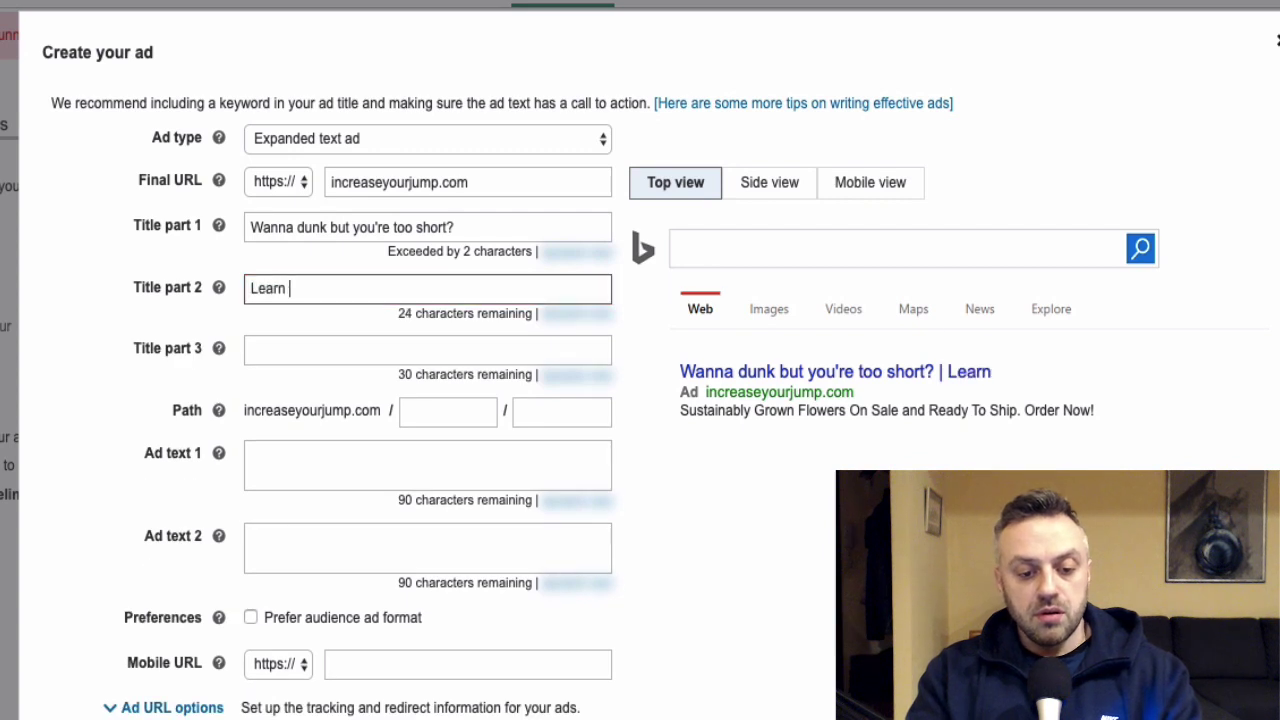
pyautogui.write('how!')
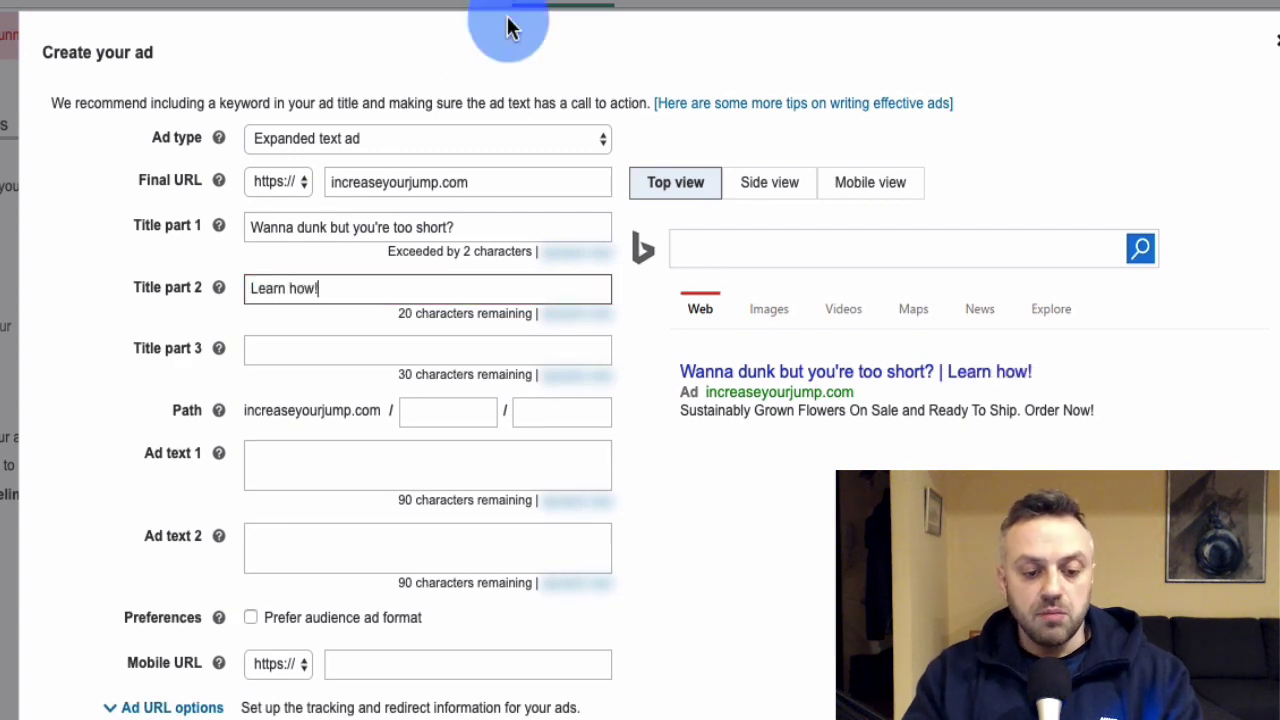
pyautogui.click(454, 410)
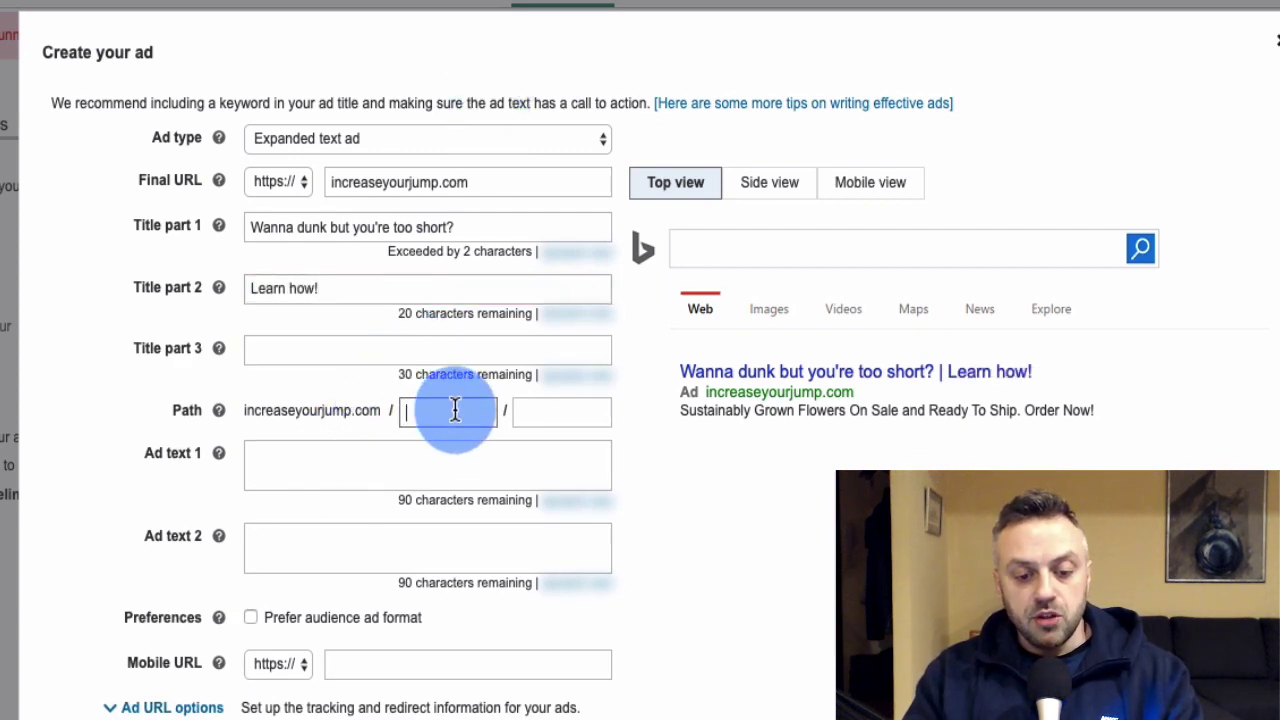
pyautogui.click(362, 470)
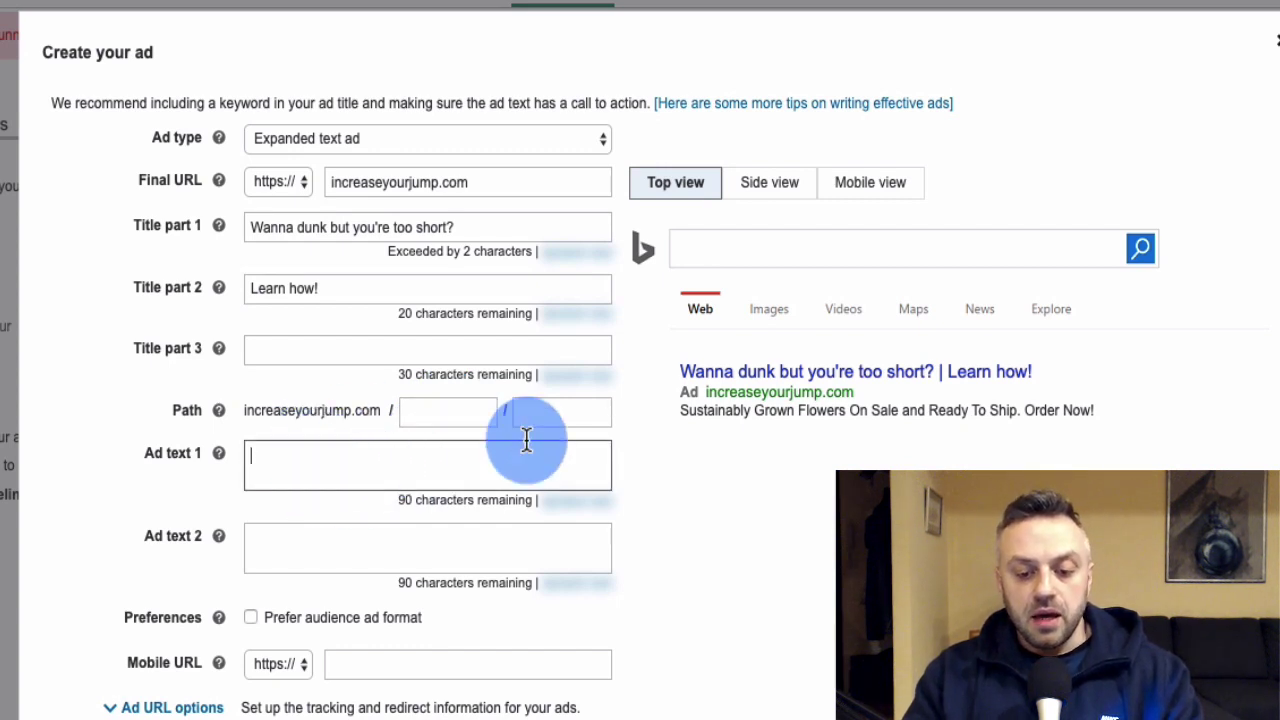
pyautogui.click(366, 460)
pyautogui.write('fff')
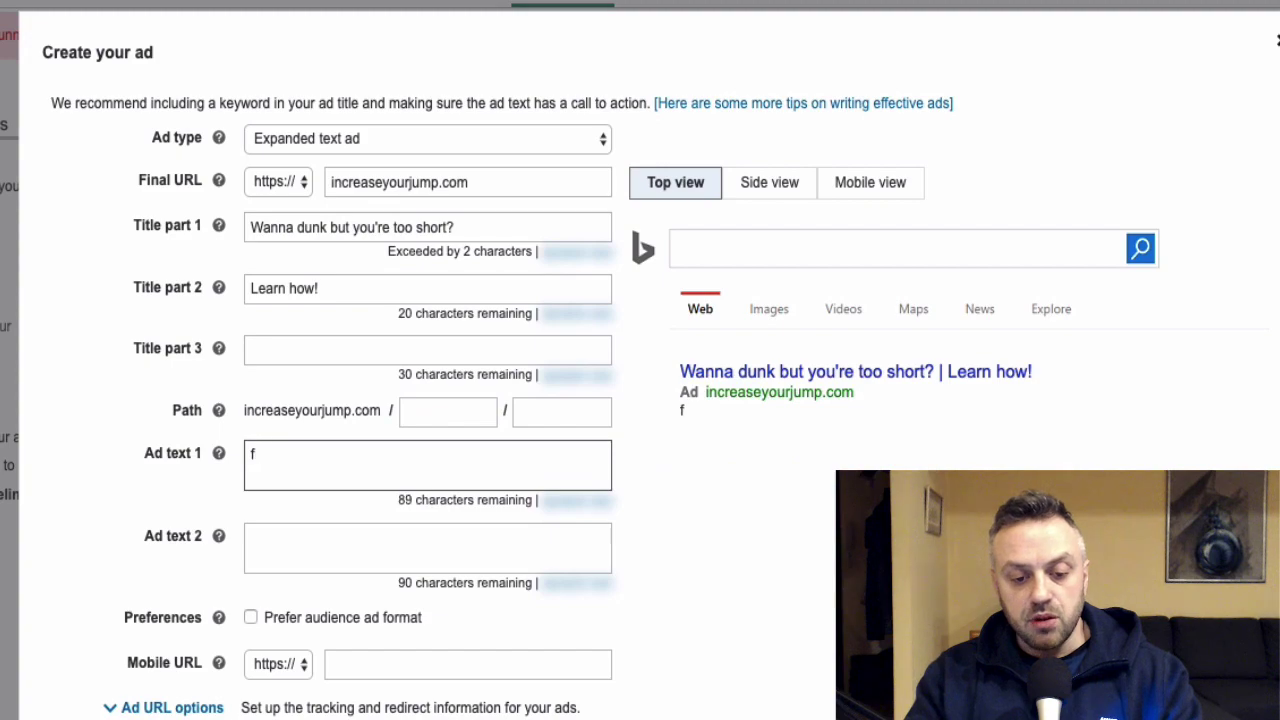
pyautogui.press('BackSpace')
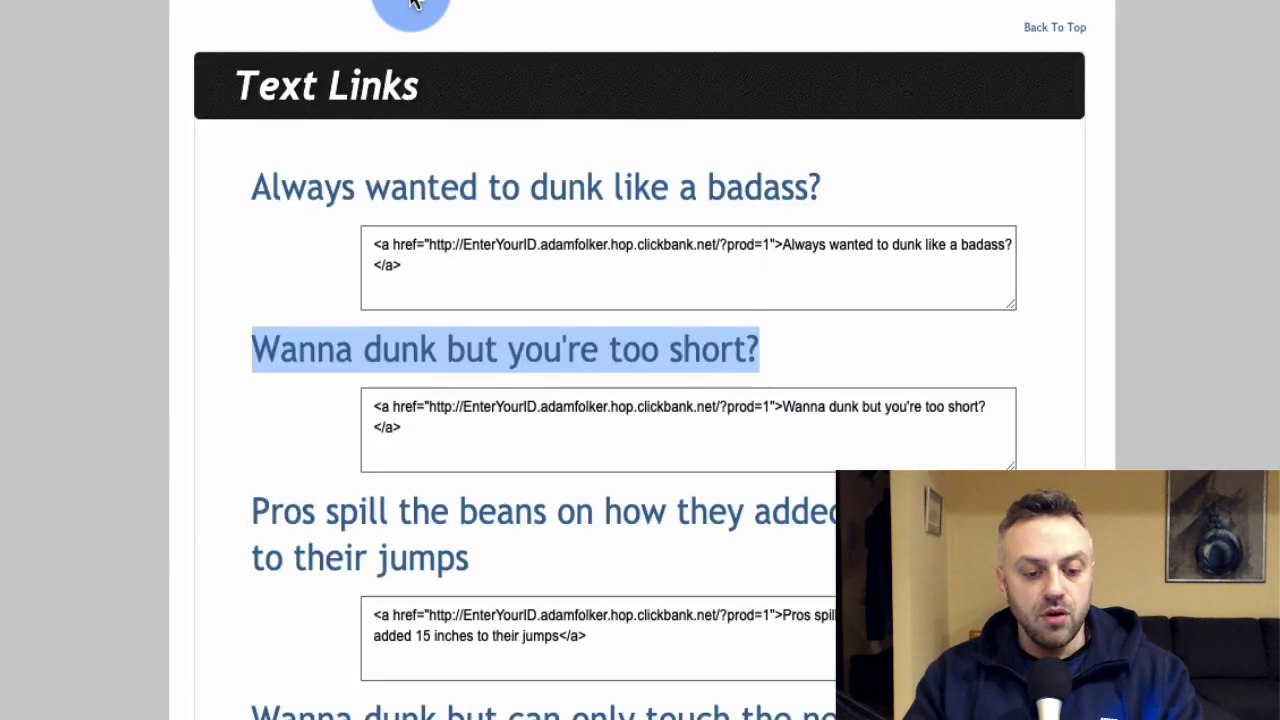
# Copy the headline line "The ONLY Proven 3-Step Jump Training Program That" from the Vert Shock sales page into ad text 1.
pyautogui.scroll(-10, 184, 274)
pyautogui.scroll(-15, 184, 270)
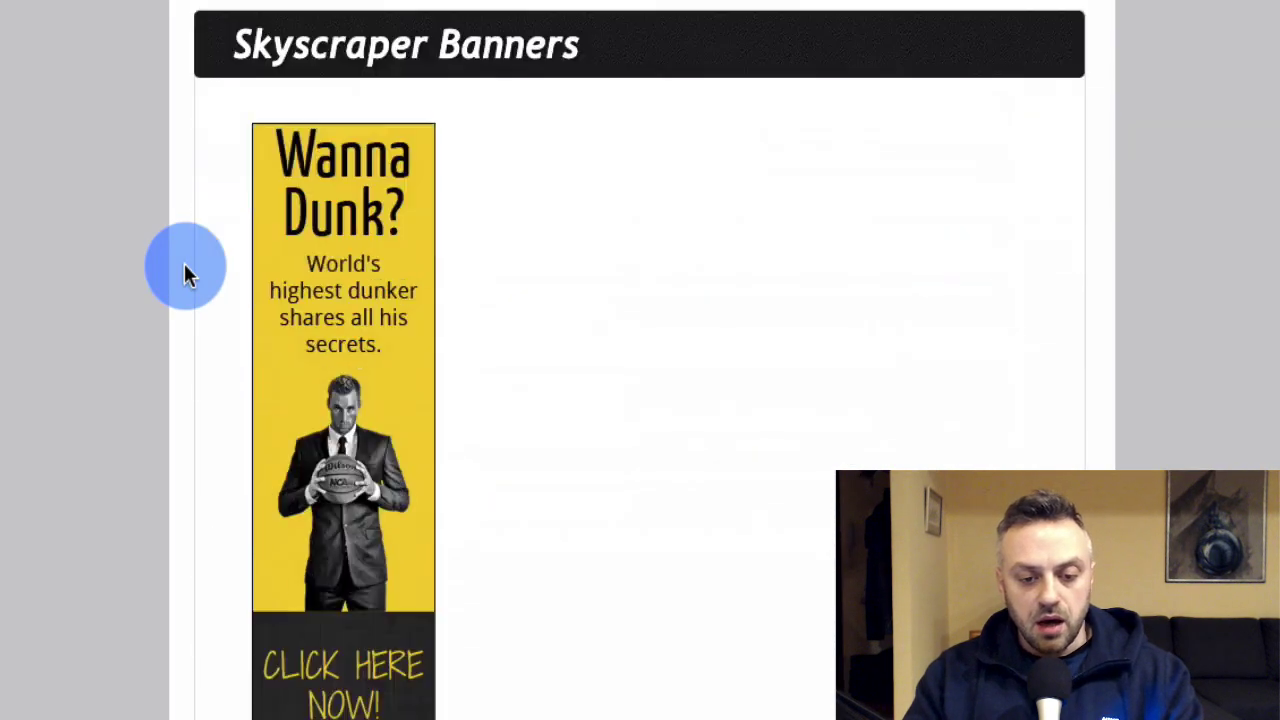
pyautogui.scroll(6, 184, 274)
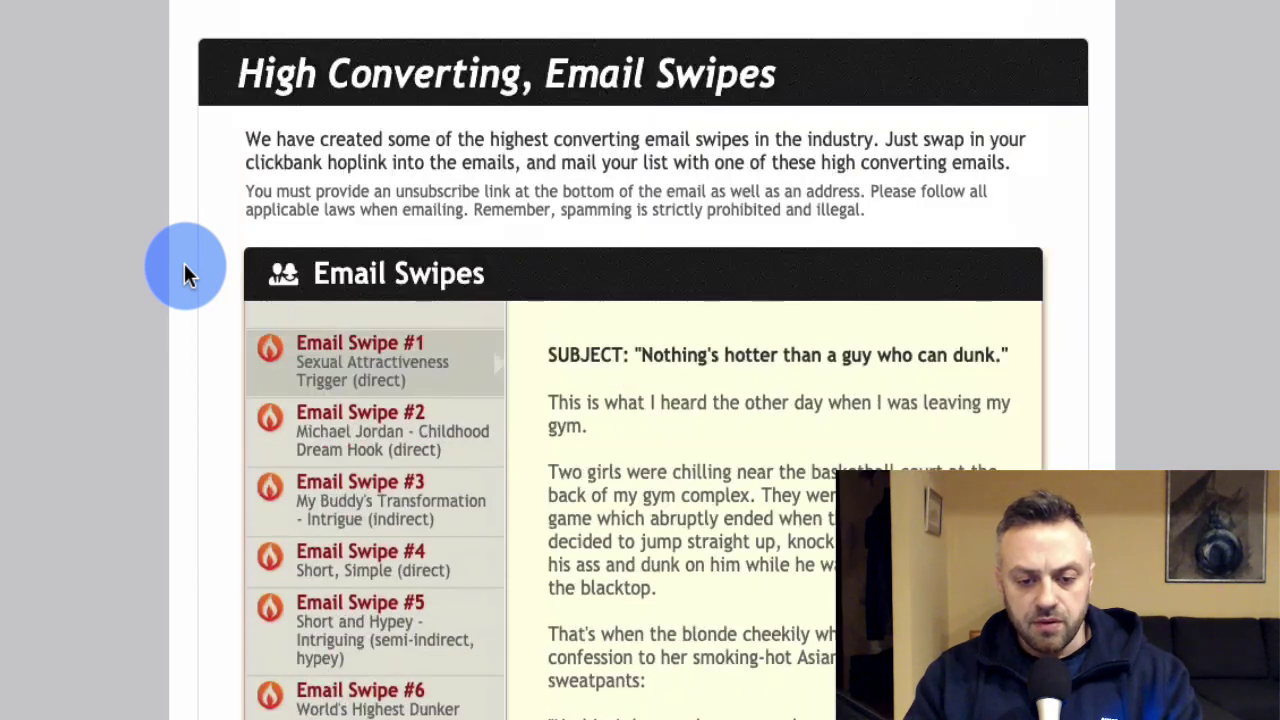
pyautogui.scroll(-2, 403, 183)
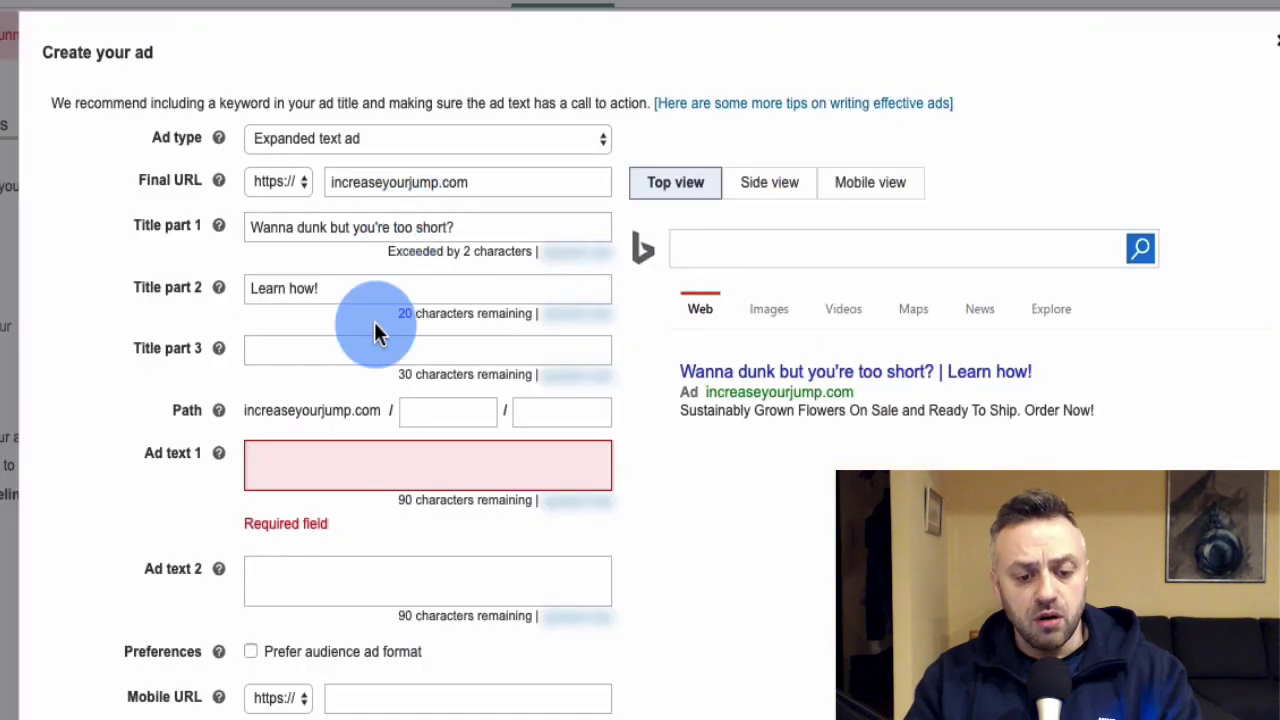
pyautogui.click(324, 449)
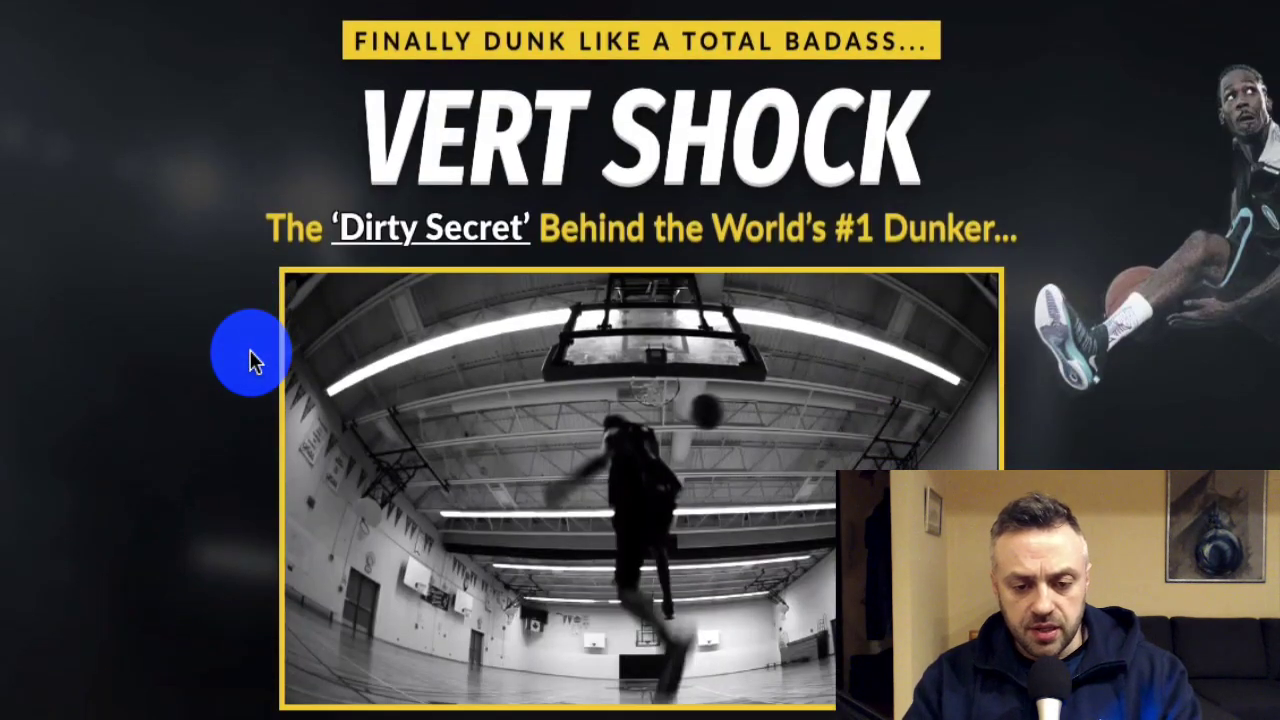
pyautogui.scroll(-4, 252, 360)
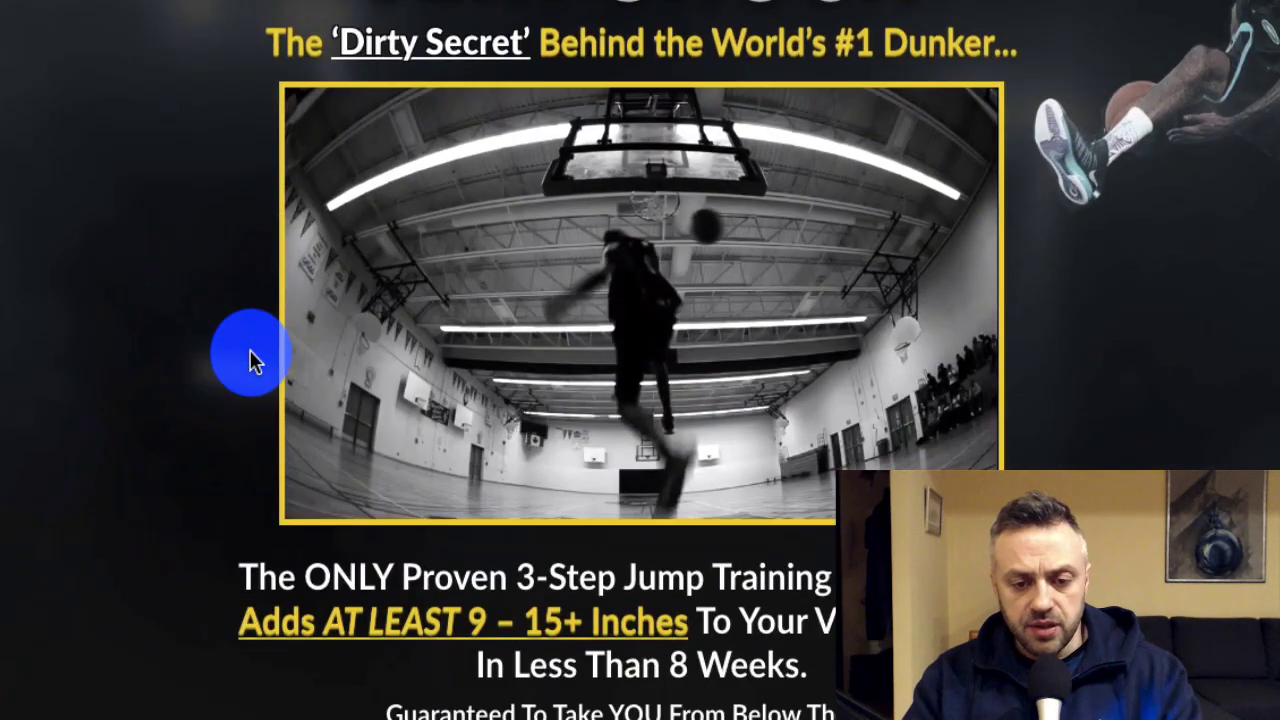
pyautogui.scroll(2, 252, 360)
pyautogui.scroll(-3, 250, 355)
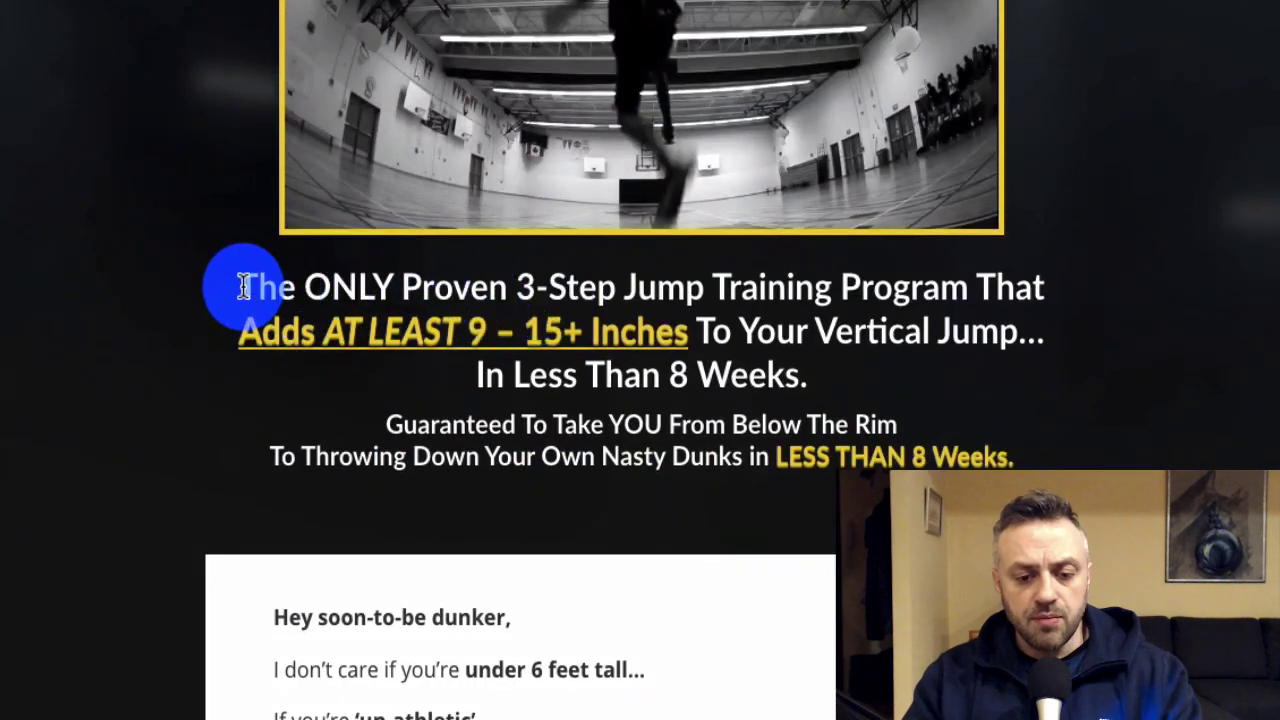
pyautogui.moveTo(234, 286); pyautogui.dragTo(1050, 270)
pyautogui.hotkey('ctrl', 'c')
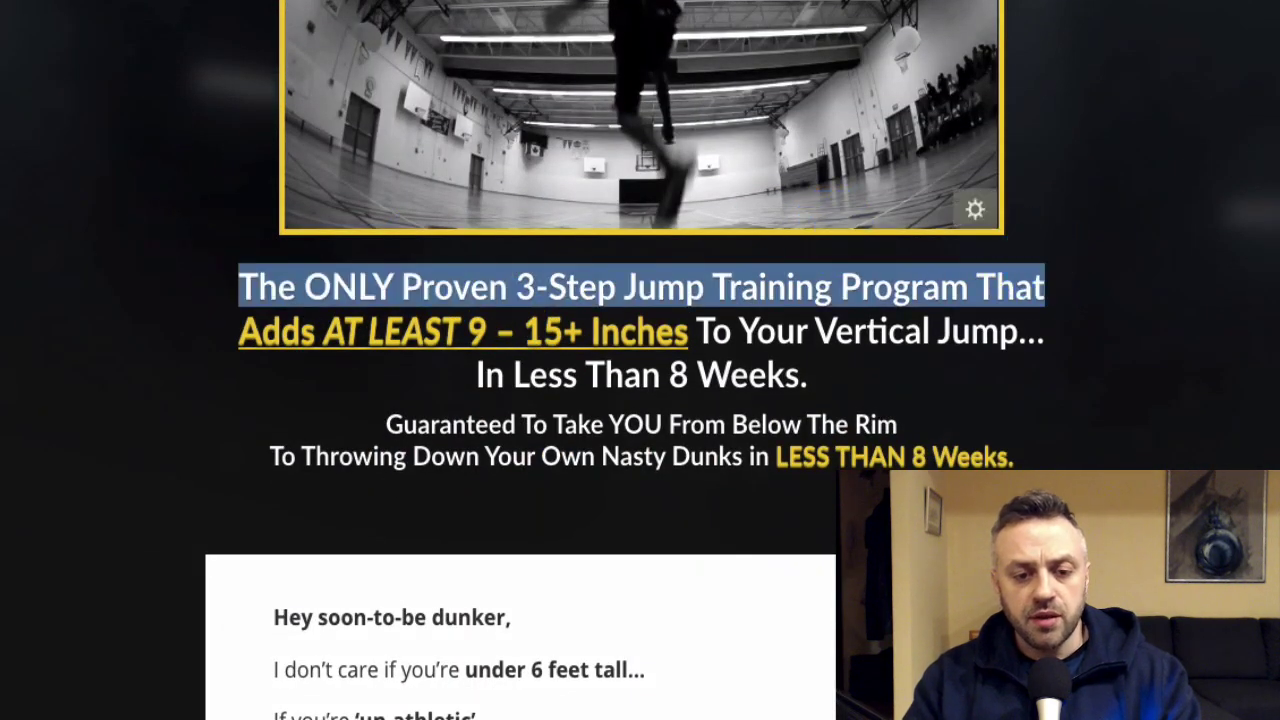
pyautogui.hotkey('alt', 'Tab')
pyautogui.click(294, 466)
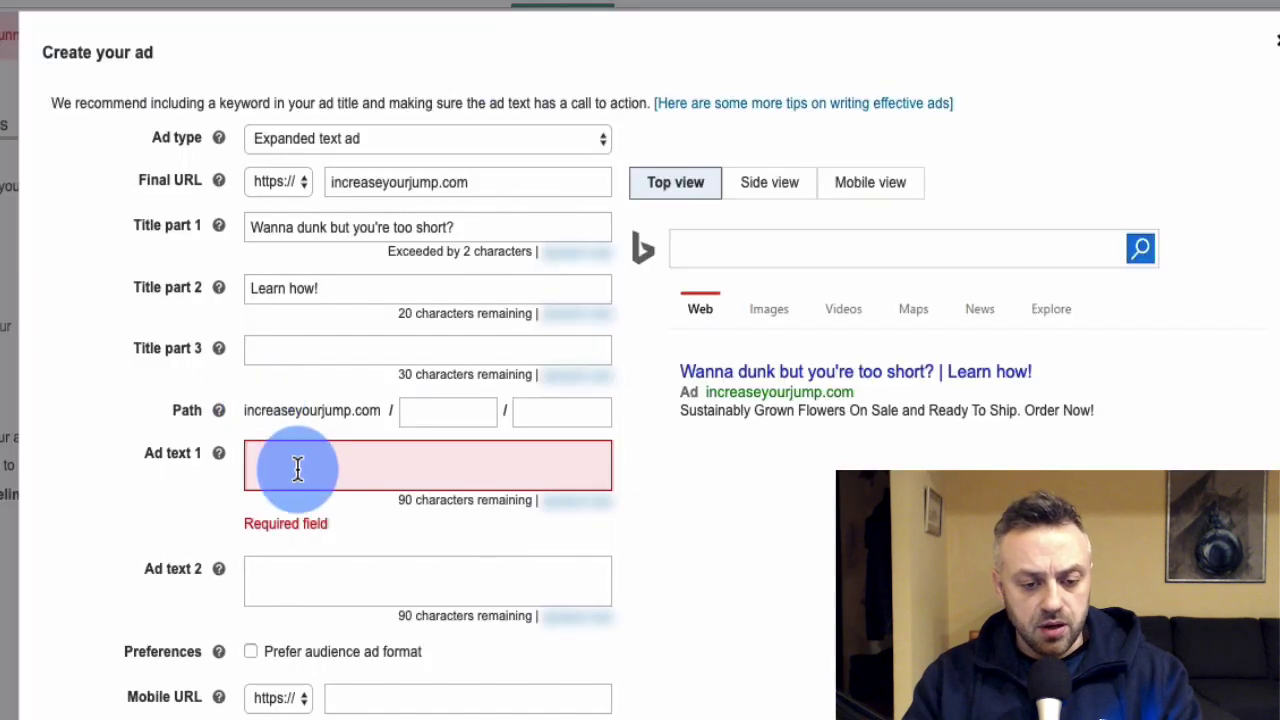
pyautogui.hotkey('ctrl', 'v')
# Copy "Adds AT LEAST 9 – 15+ Inches To Your Vertical Jump…" from the sales page headline into ad text 2.
pyautogui.hotkey('alt', 'Tab')
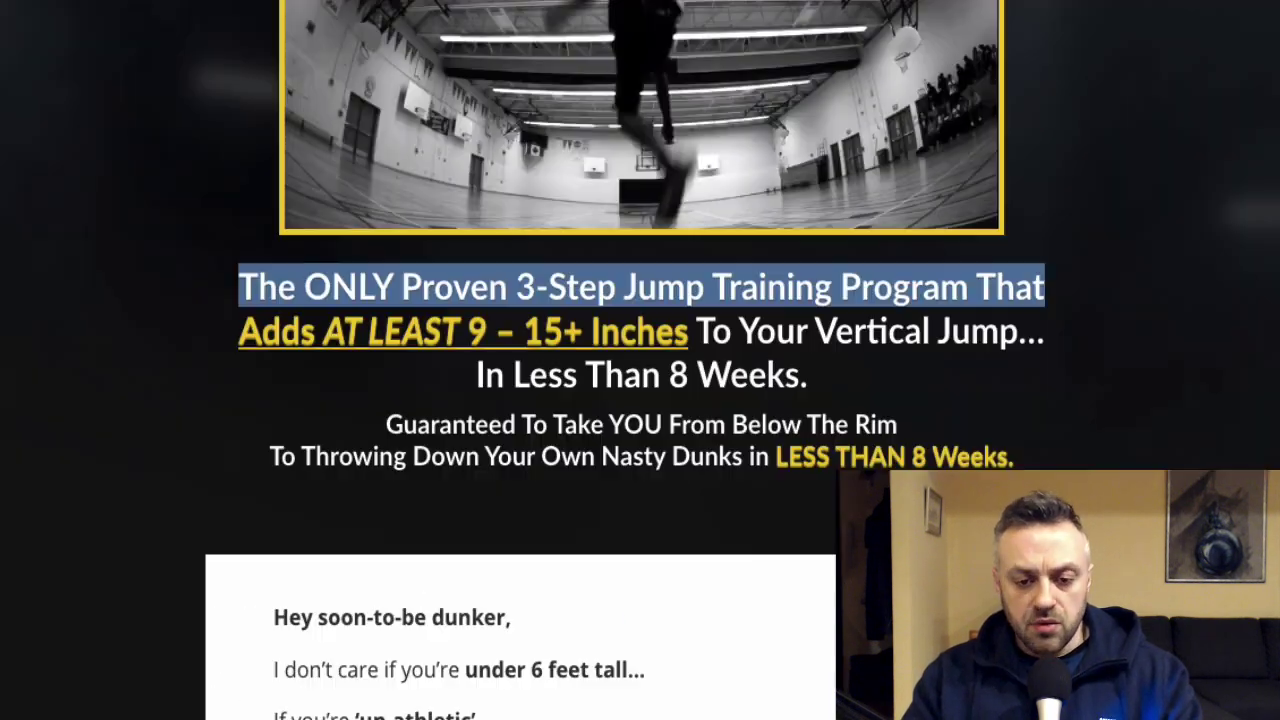
pyautogui.moveTo(1061, 327); pyautogui.dragTo(231, 343)
pyautogui.hotkey('ctrl', 'c')
pyautogui.hotkey('alt', 'Tab')
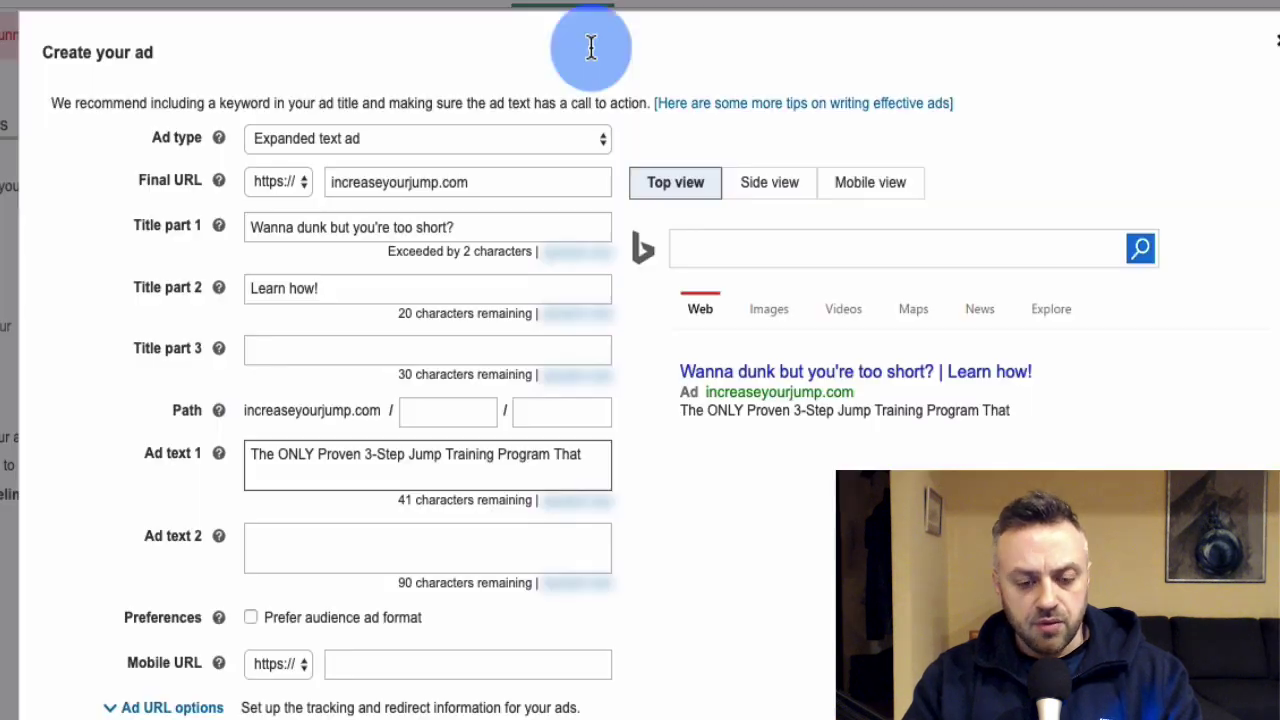
pyautogui.click(349, 541)
pyautogui.hotkey('ctrl', 'v')
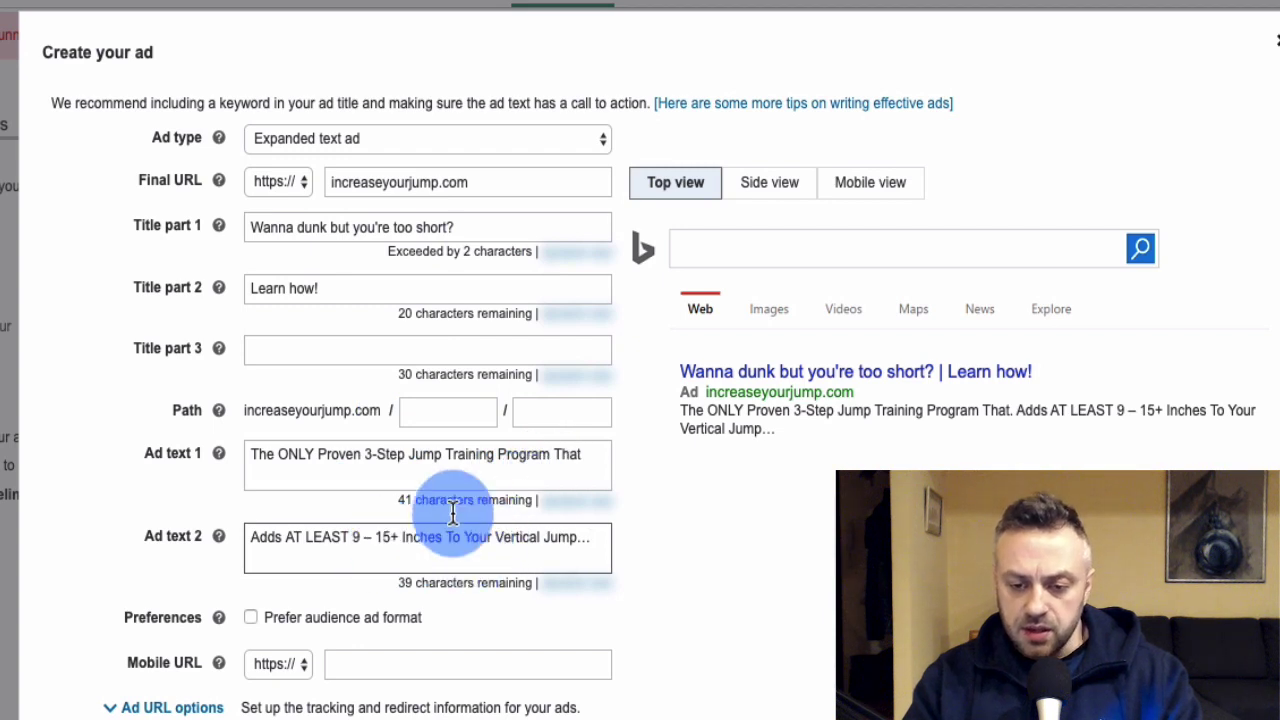
# Edit ad text 1 to read "The Only Proven 3-Step Jump Training Program", fixing the capitals and dropping the trailing "That".
pyautogui.doubleClick(589, 456)
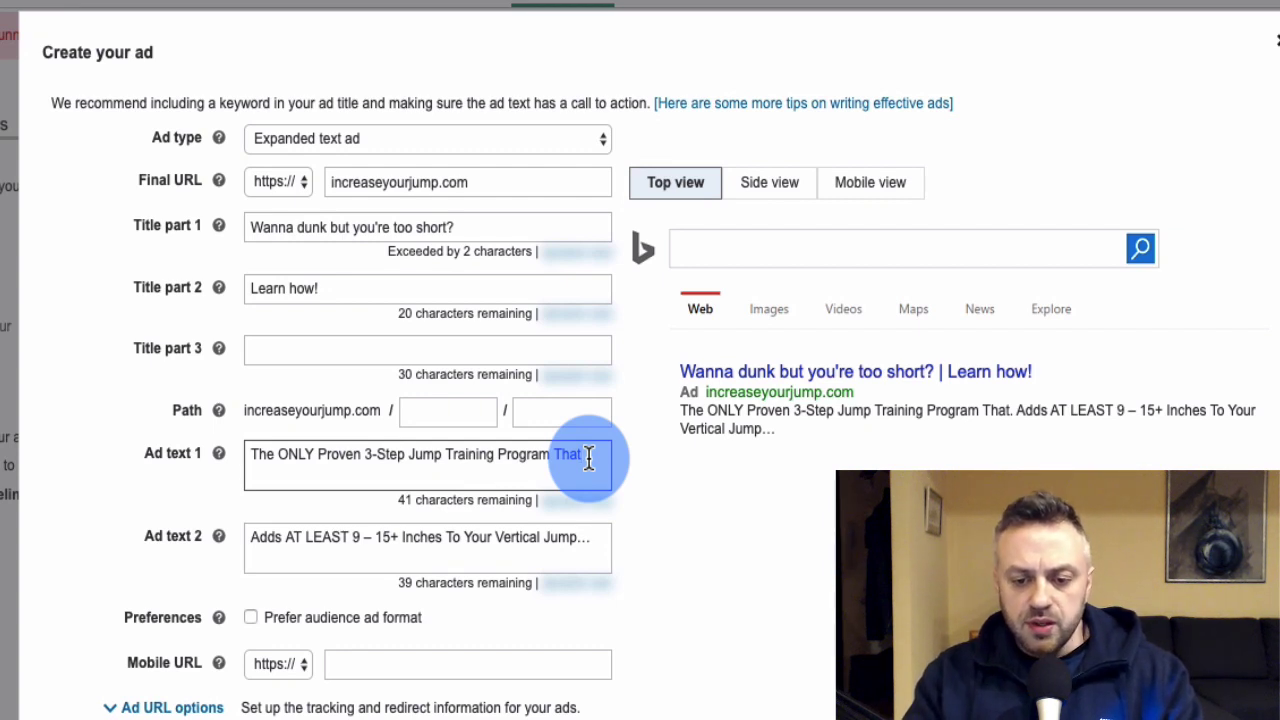
pyautogui.click(275, 455)
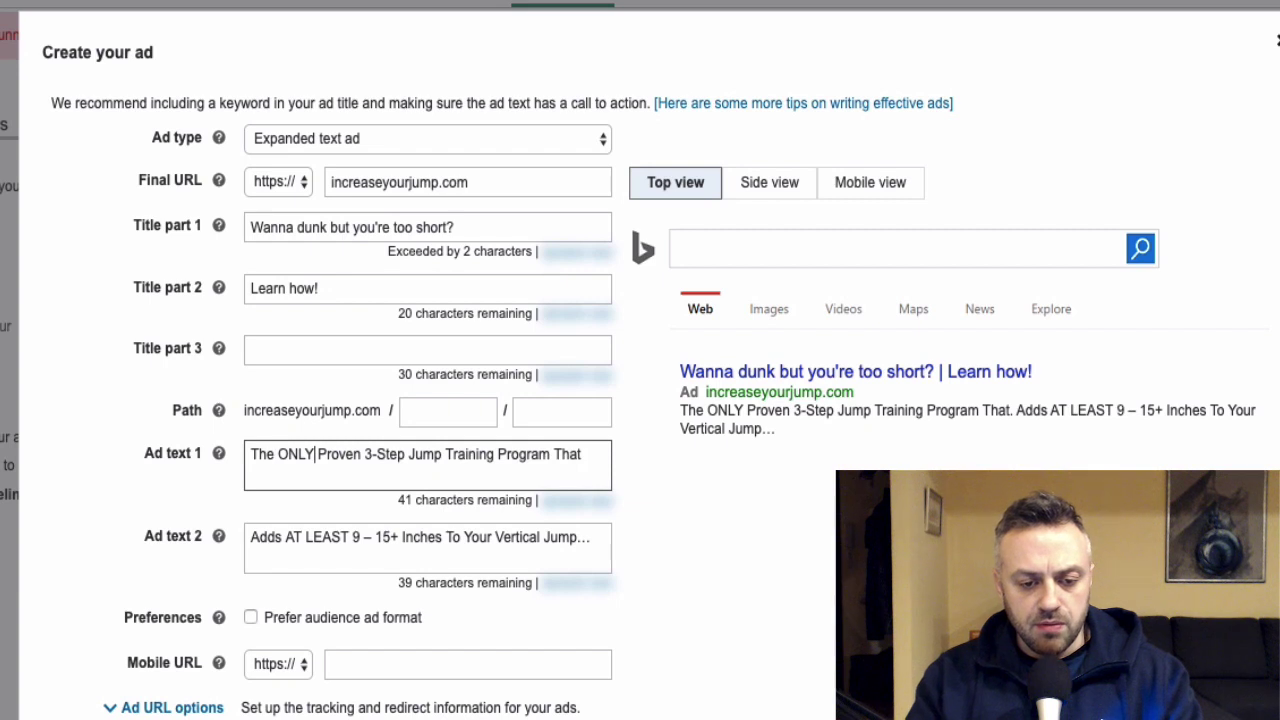
pyautogui.press('BackSpace')
pyautogui.press('BackSpace')
pyautogui.press('BackSpace')
pyautogui.press('BackSpace')
pyautogui.write('Only')
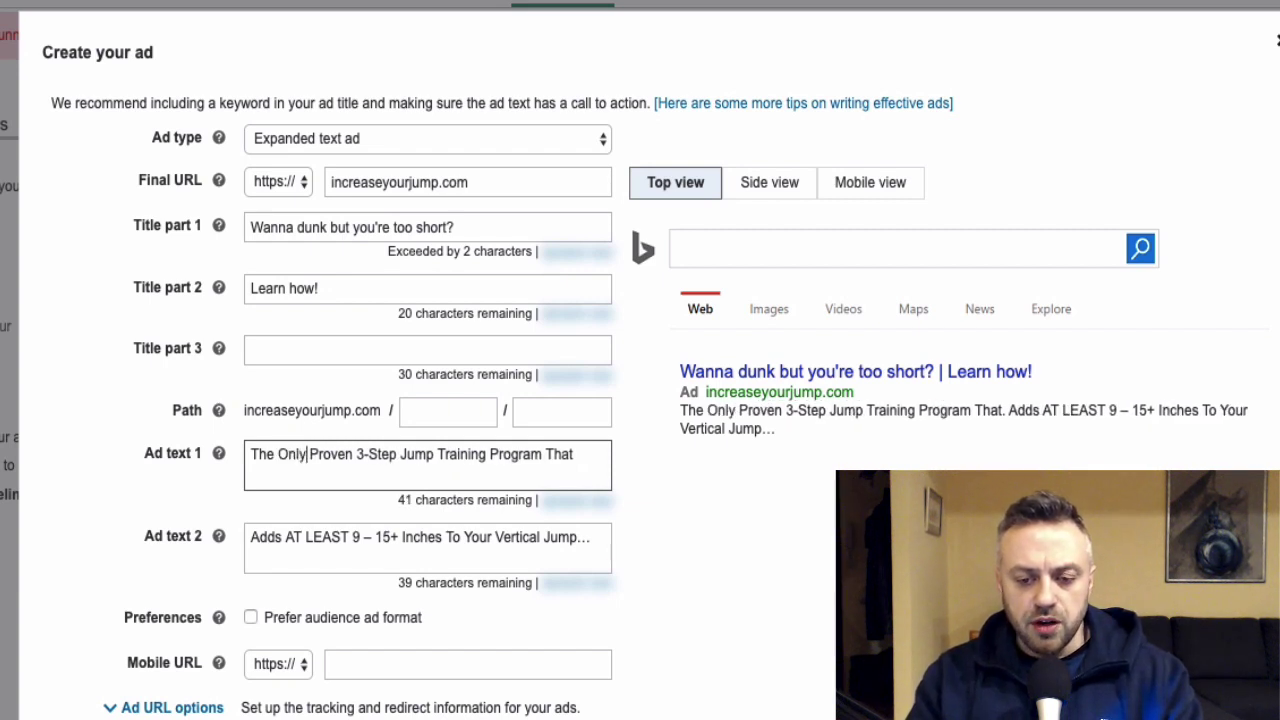
pyautogui.press('BackSpace')
pyautogui.press('BackSpace')
pyautogui.press('BackSpace')
pyautogui.press('BackSpace')
pyautogui.press('BackSpace')
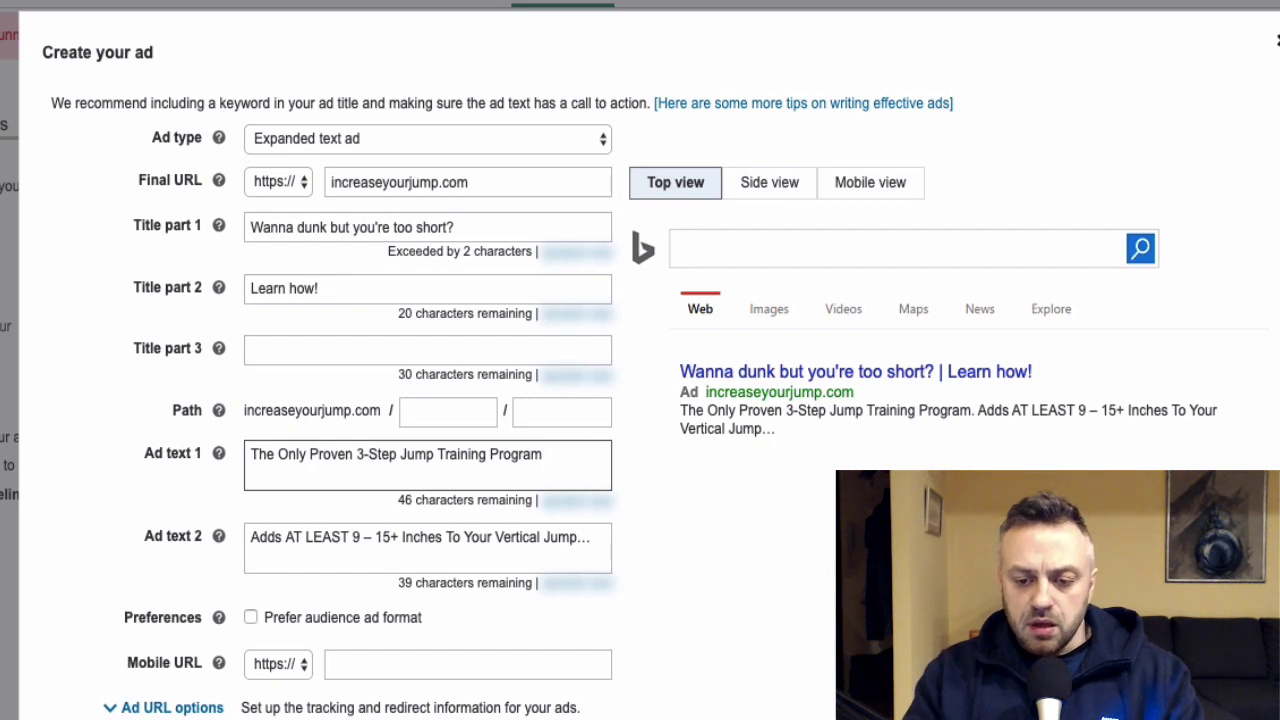
# Edit ad text 2 to read "Adds At Least 9 – 15+ Inches To Your Vertical Jump.".
pyautogui.moveTo(286, 537); pyautogui.dragTo(348, 537)
pyautogui.write('at Leas')
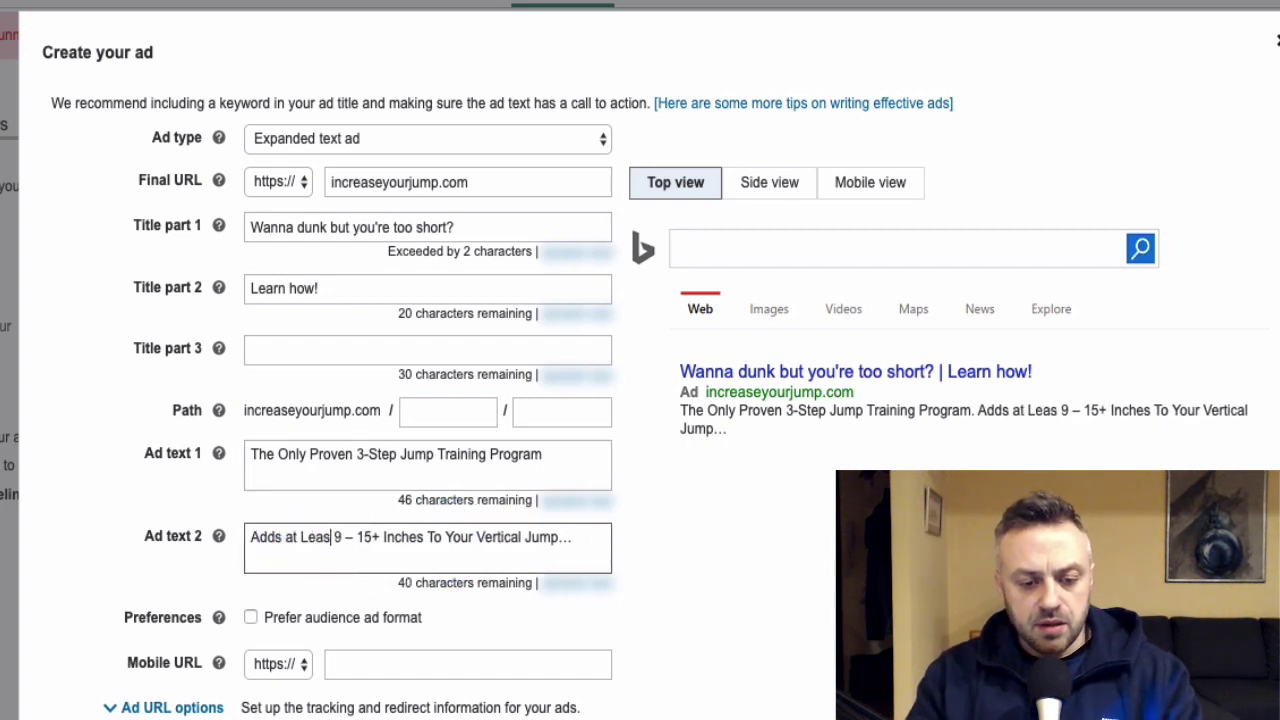
pyautogui.write('t')
pyautogui.click(300, 537)
pyautogui.press('BackSpace')
pyautogui.write('A')
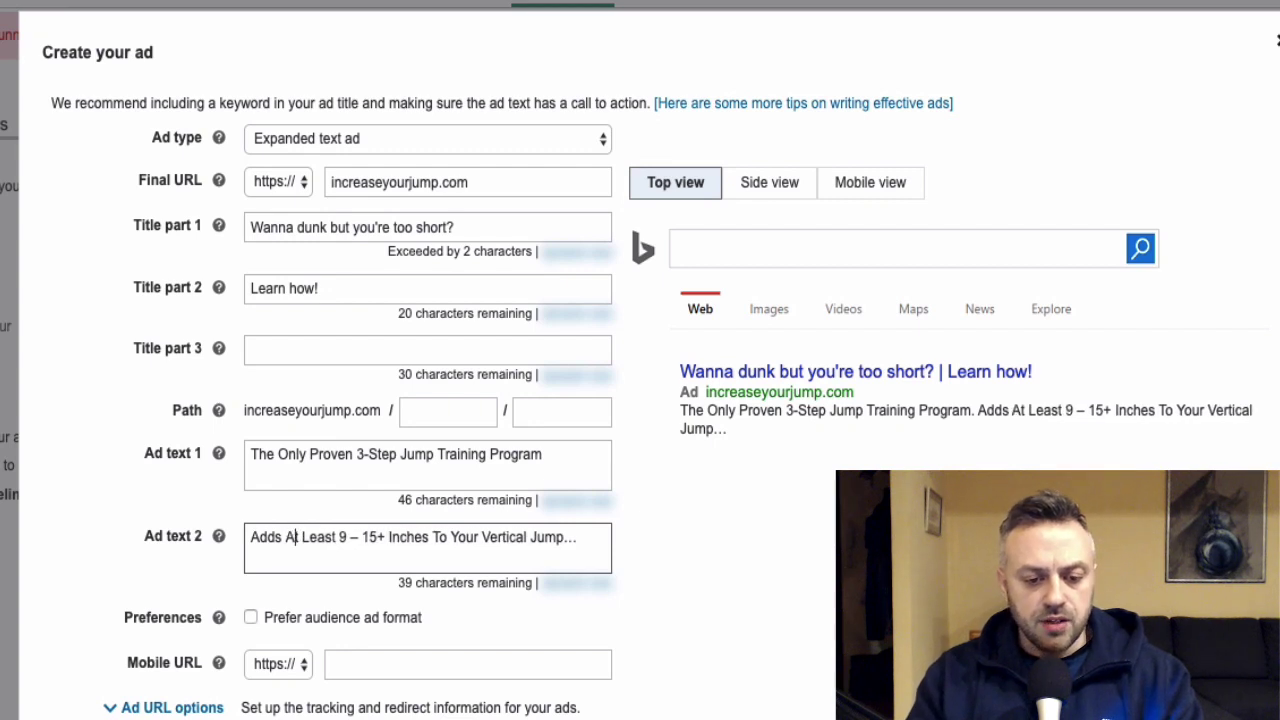
pyautogui.press('BackSpace')
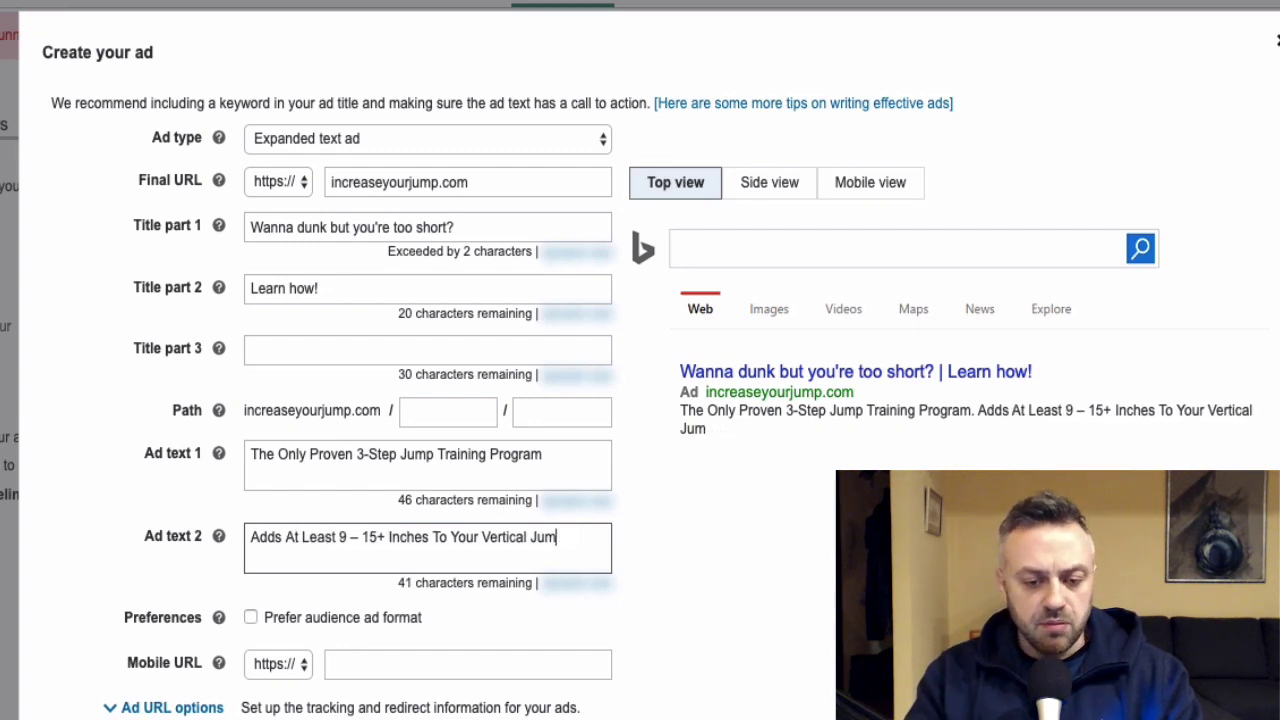
pyautogui.write('p.')
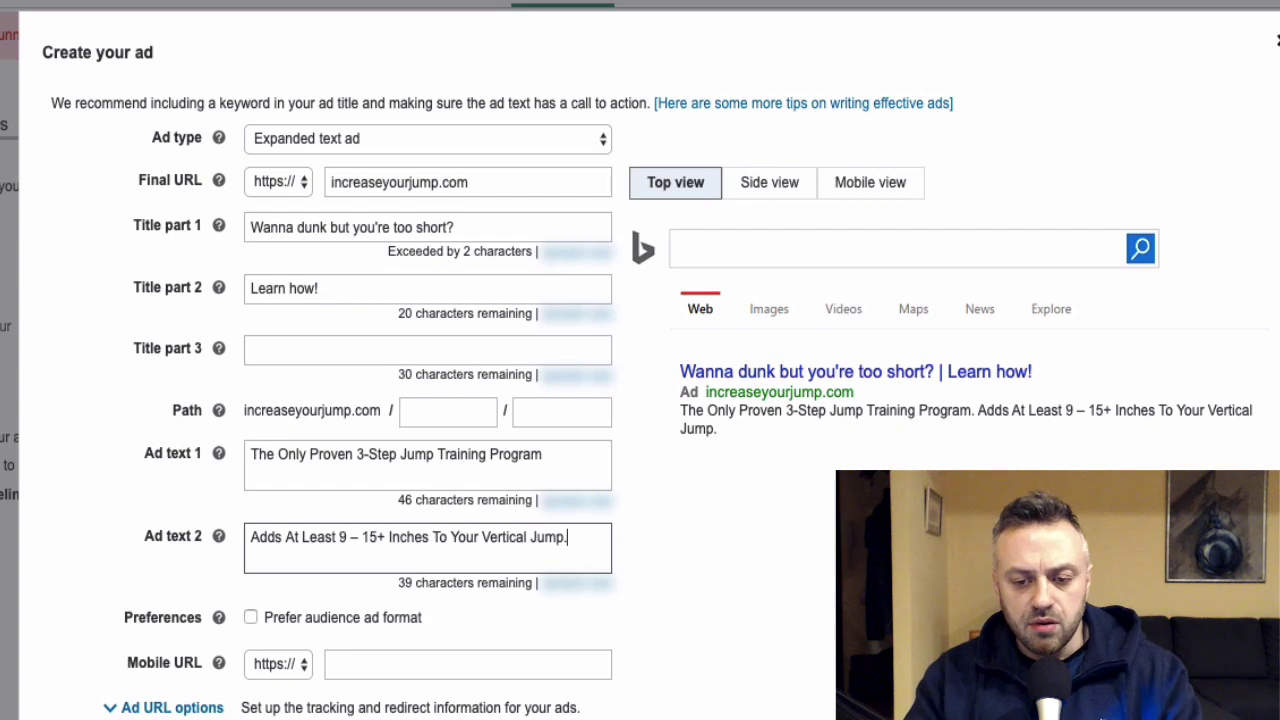
# Review the expanded text ad's URL, titles, ad texts and preview, and submit the ad for saving.
pyautogui.scroll(-2, 180, 580)
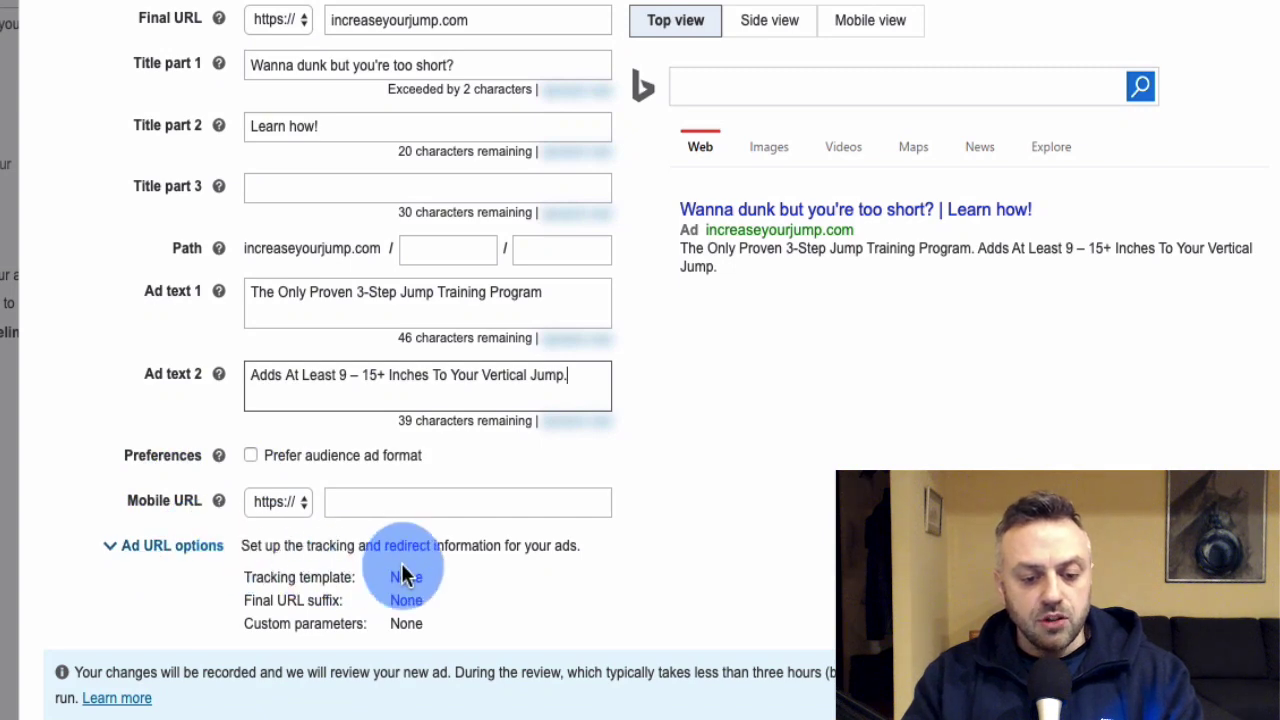
pyautogui.scroll(2, 166, 437)
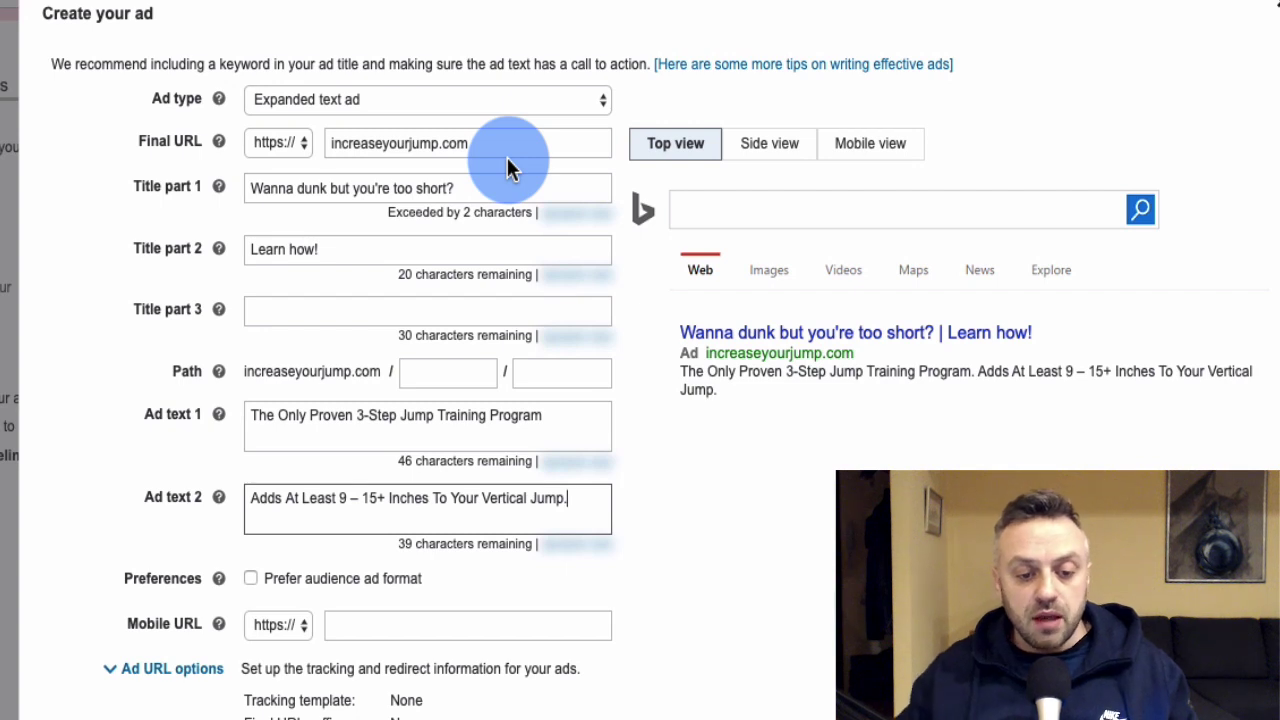
pyautogui.moveTo(302, 498); pyautogui.dragTo(267, 503)
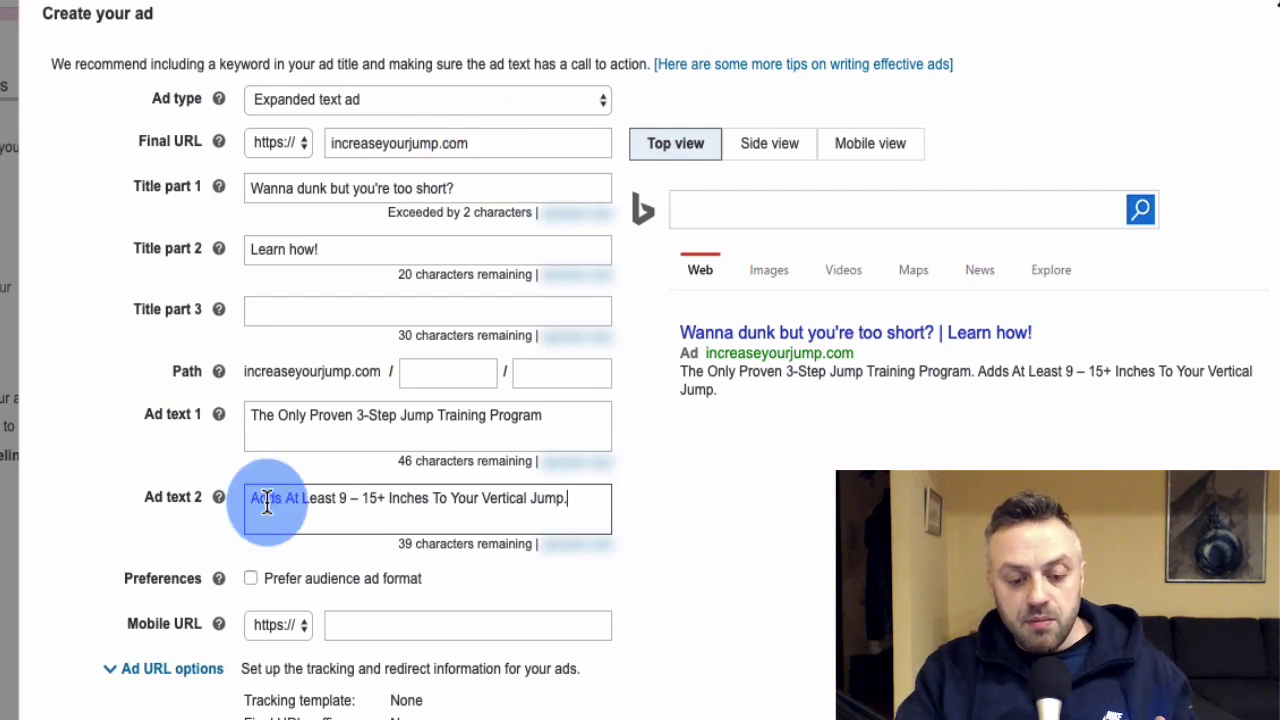
pyautogui.moveTo(441, 143); pyautogui.dragTo(481, 145)
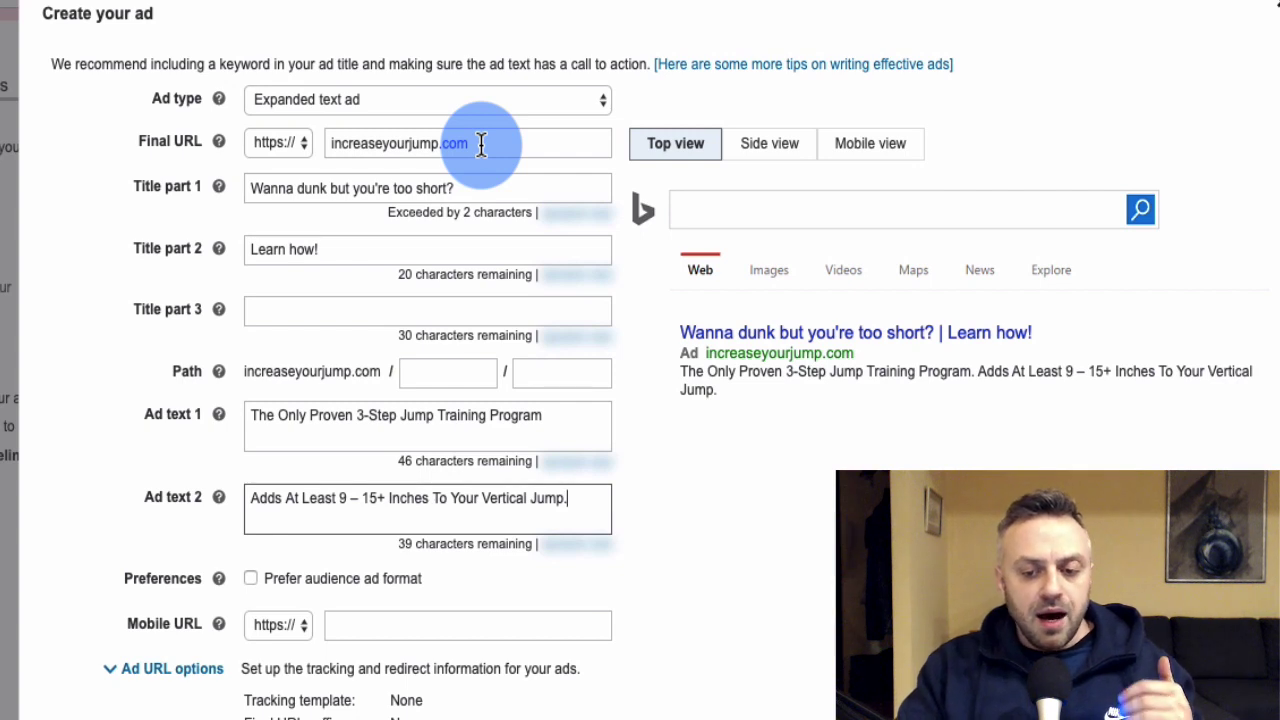
pyautogui.click(751, 366)
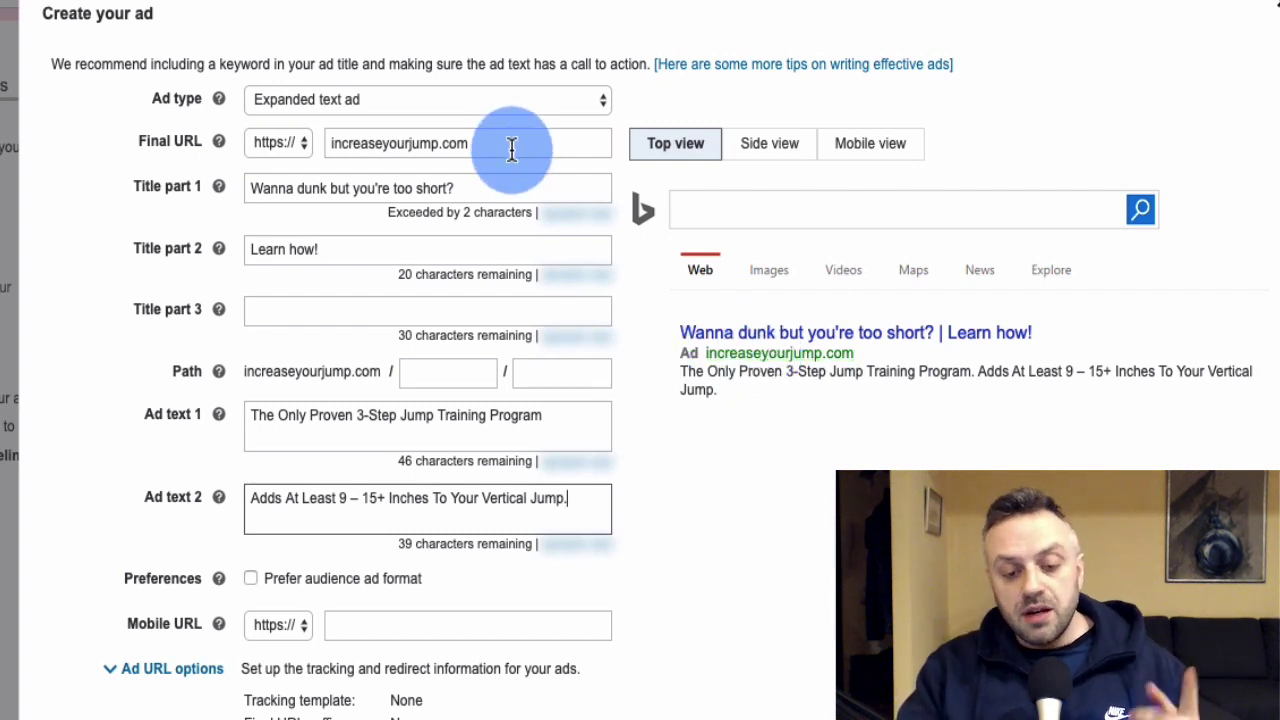
pyautogui.scroll(-3, 165, 414)
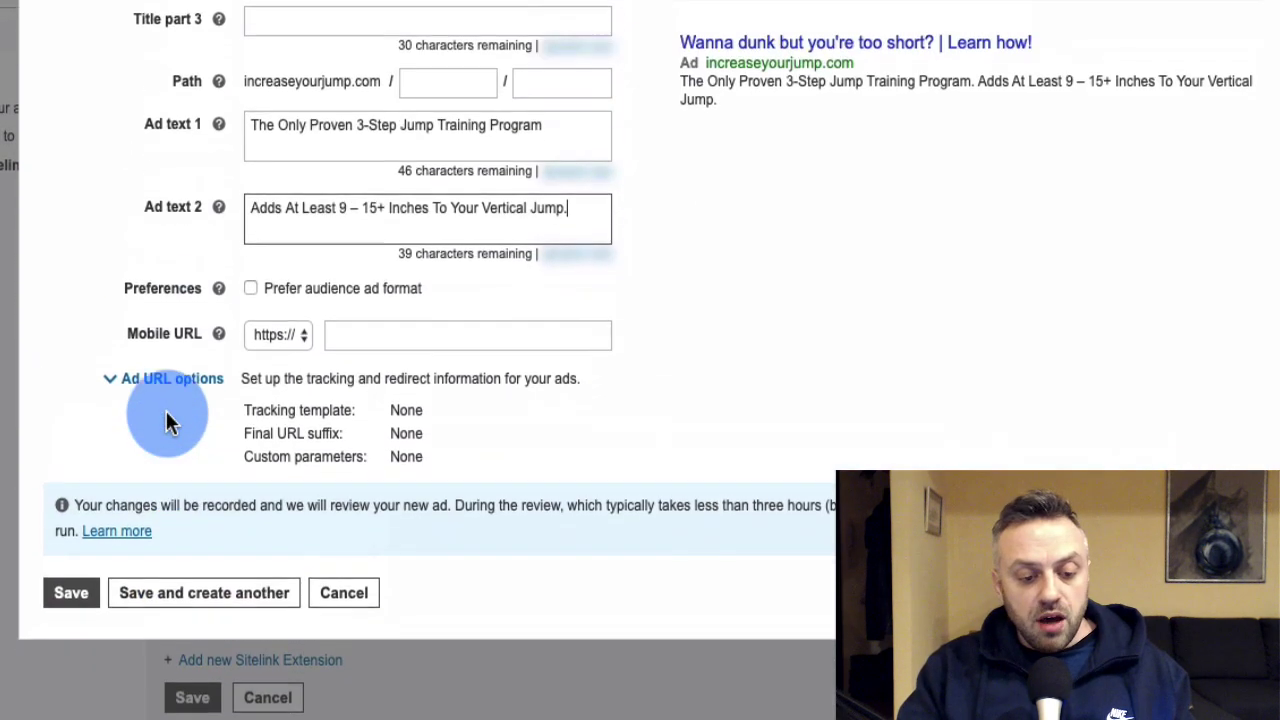
pyautogui.click(97, 654)
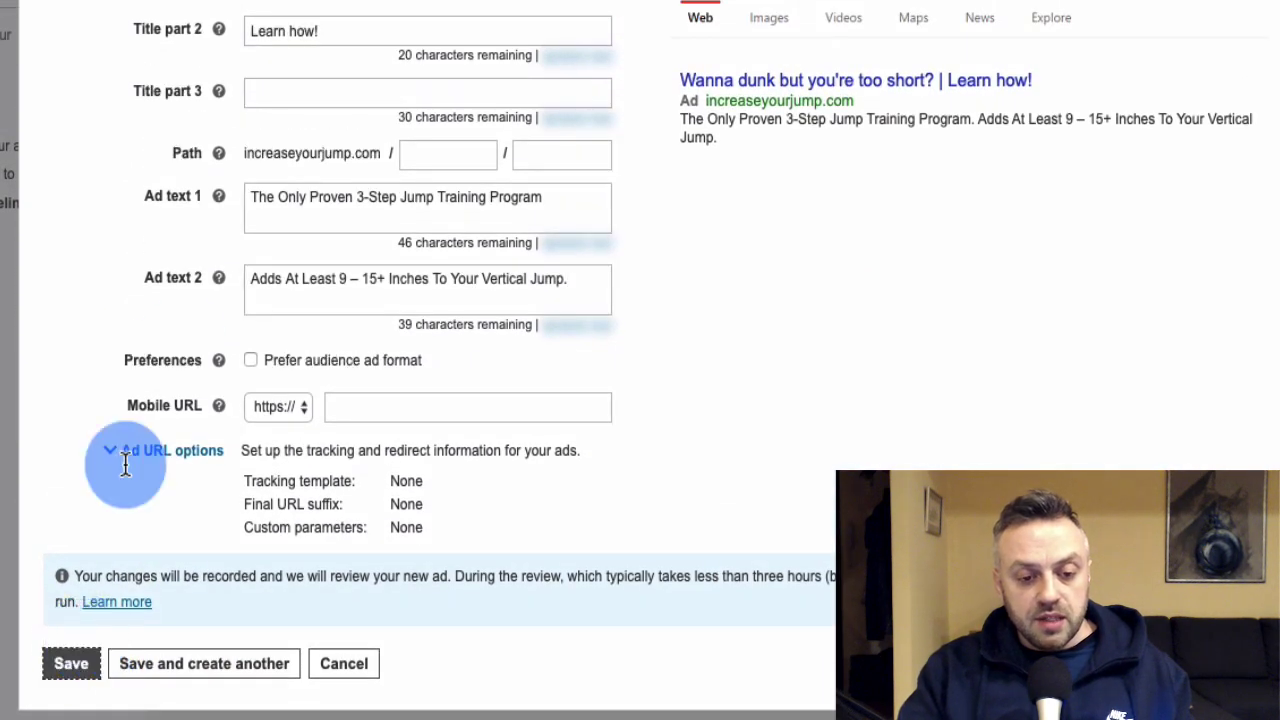
# Review the sitelink and price extension sections below the ad, and check the product's price on the Vert Shock sales page.
pyautogui.scroll(-7, 182, 450)
pyautogui.scroll(5, 183, 451)
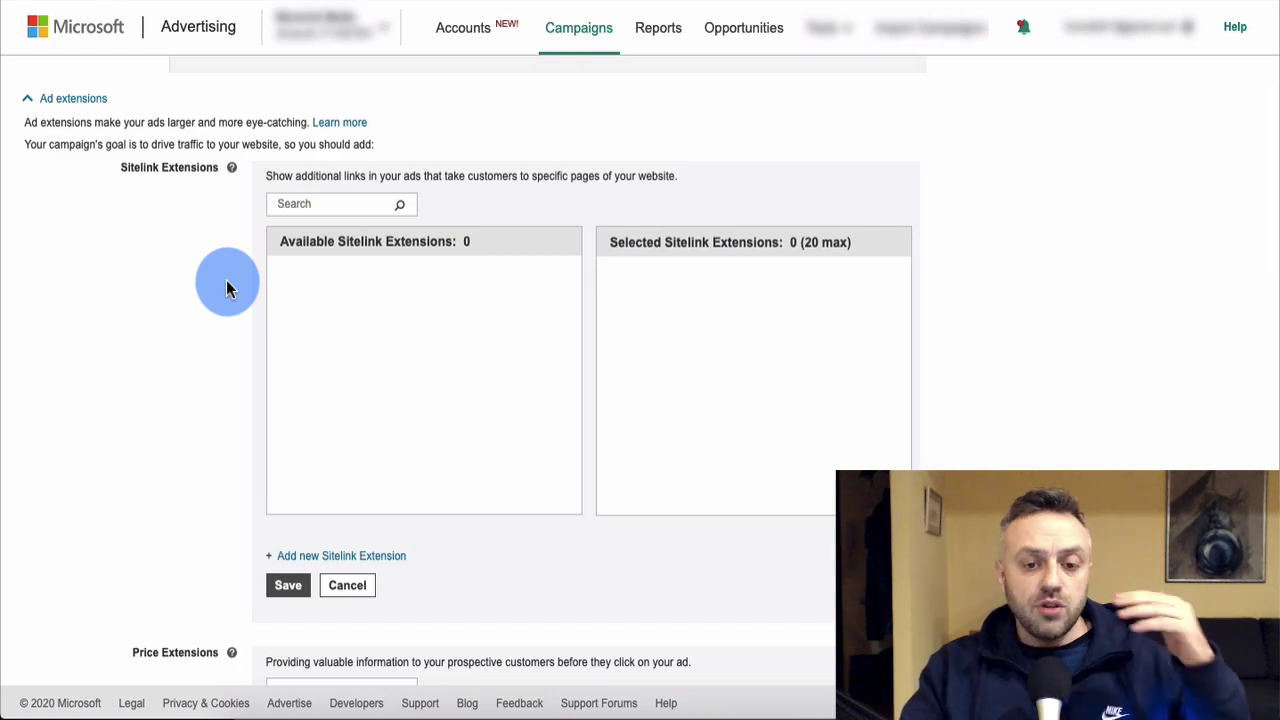
pyautogui.scroll(3, 226, 284)
pyautogui.scroll(-2, 226, 284)
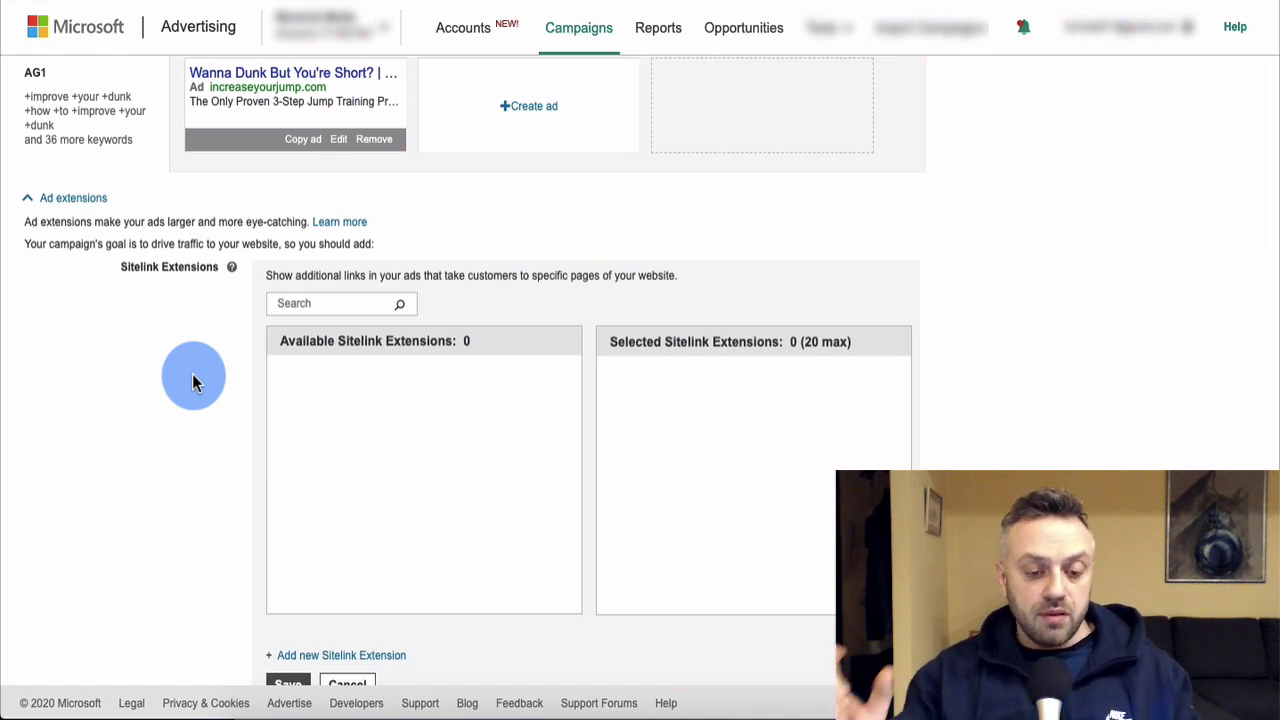
pyautogui.scroll(-5, 192, 374)
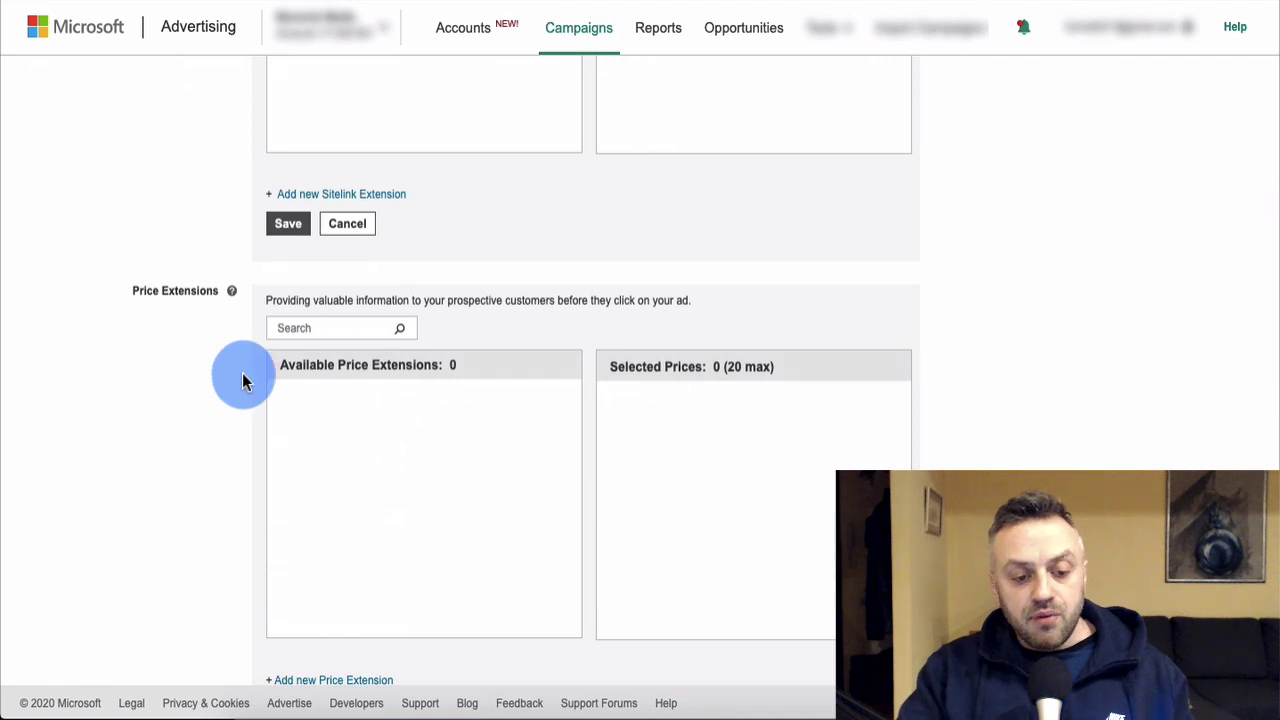
pyautogui.scroll(-3, 240, 442)
pyautogui.scroll(2, 240, 442)
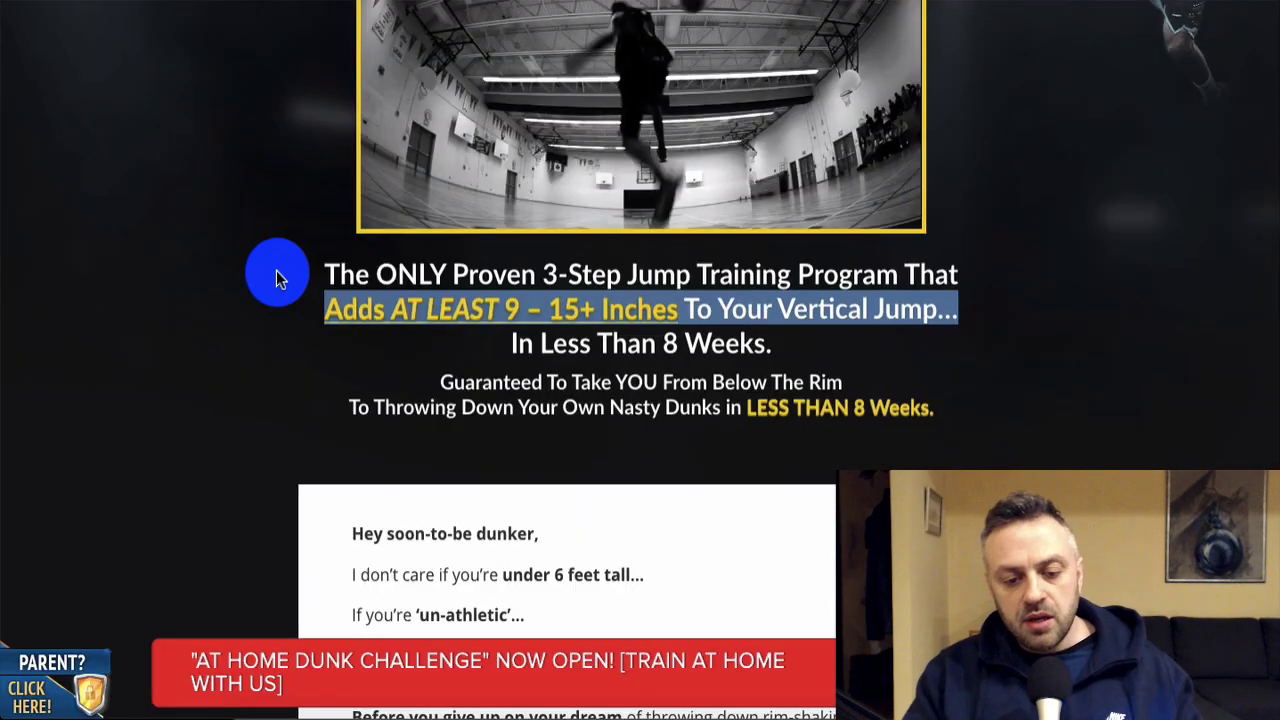
pyautogui.scroll(-20, 276, 270)
pyautogui.scroll(5, 276, 270)
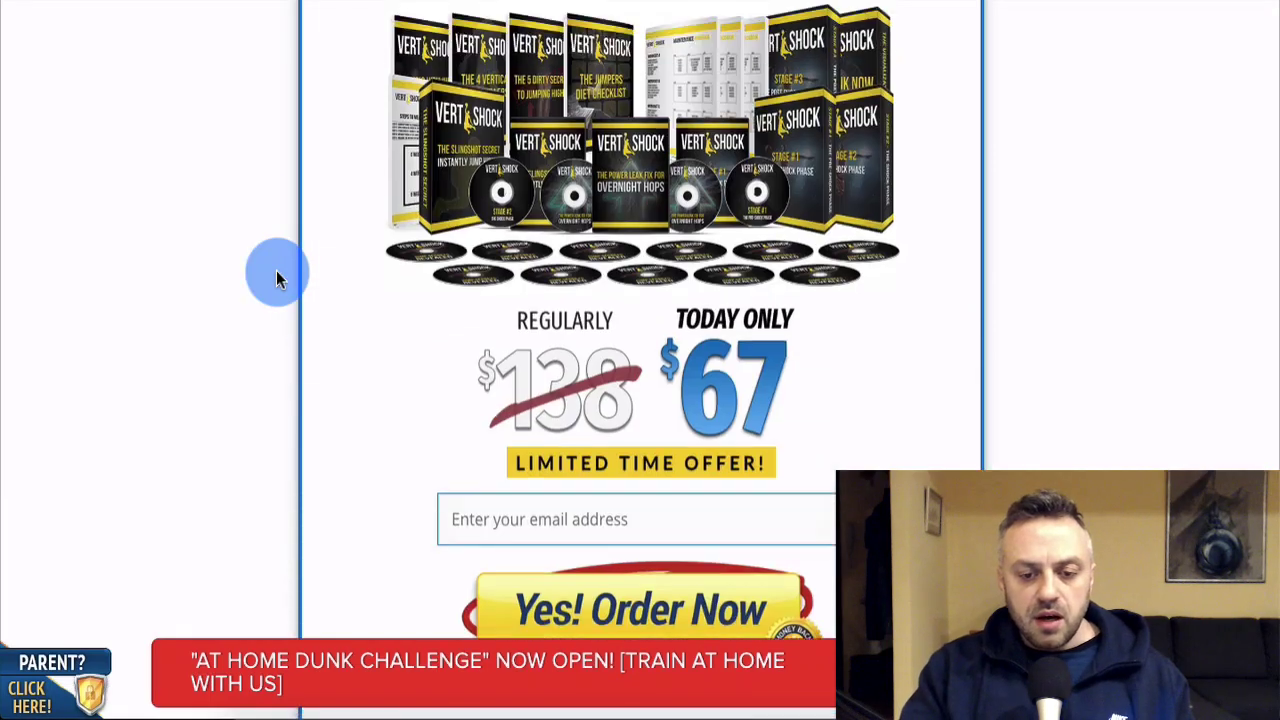
pyautogui.scroll(1, 276, 270)
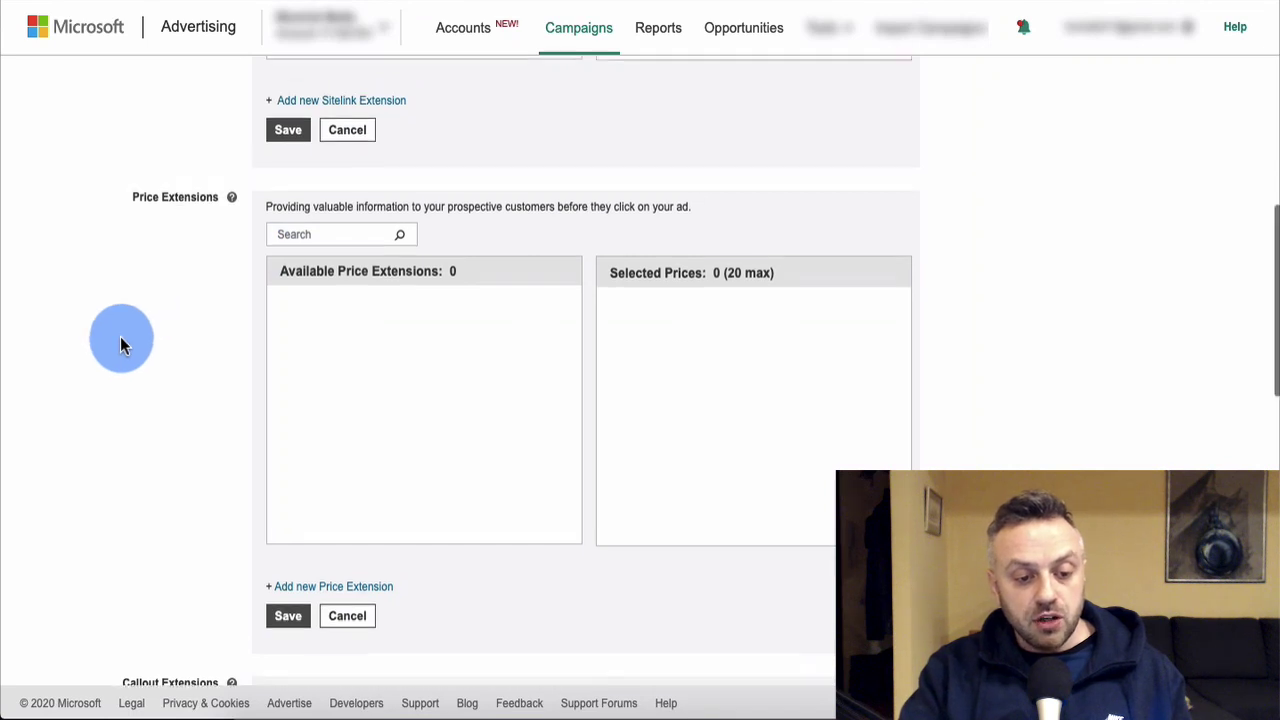
# Review the callout, structured snippet and other ad extensions and the AG1 ad, and save to continue to Budget & bids.
pyautogui.scroll(-5, 120, 340)
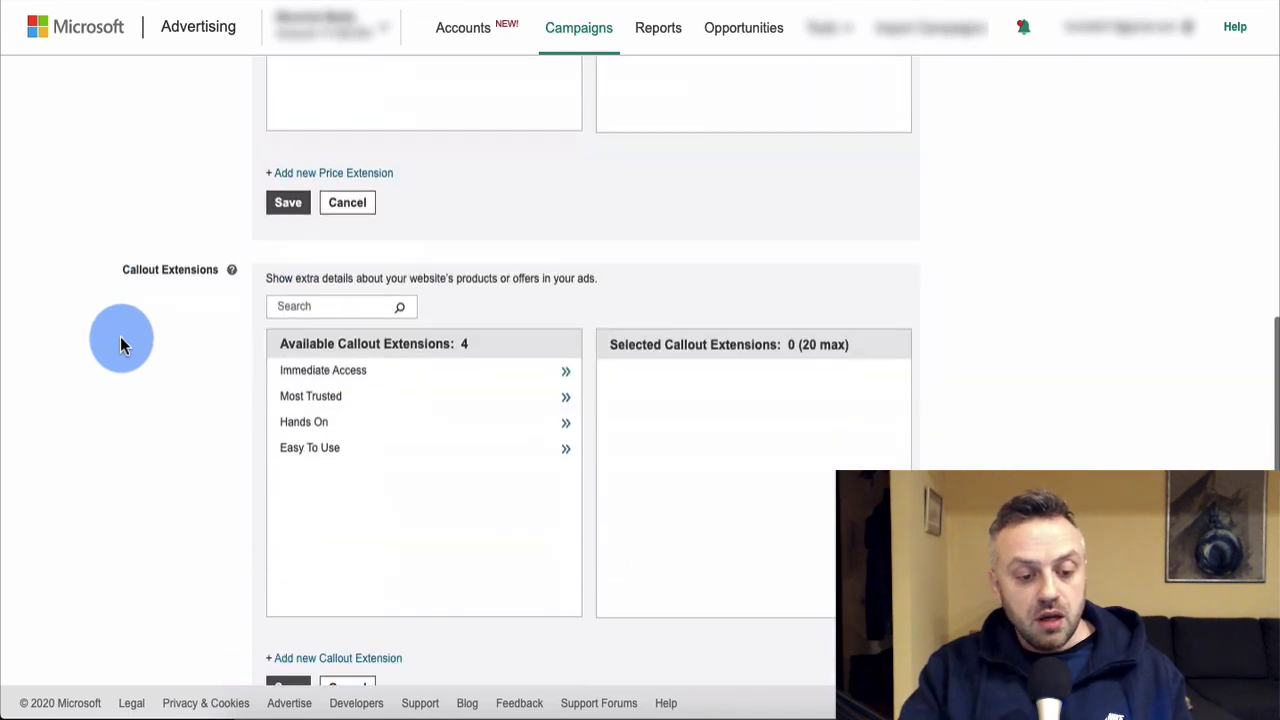
pyautogui.scroll(-1, 150, 405)
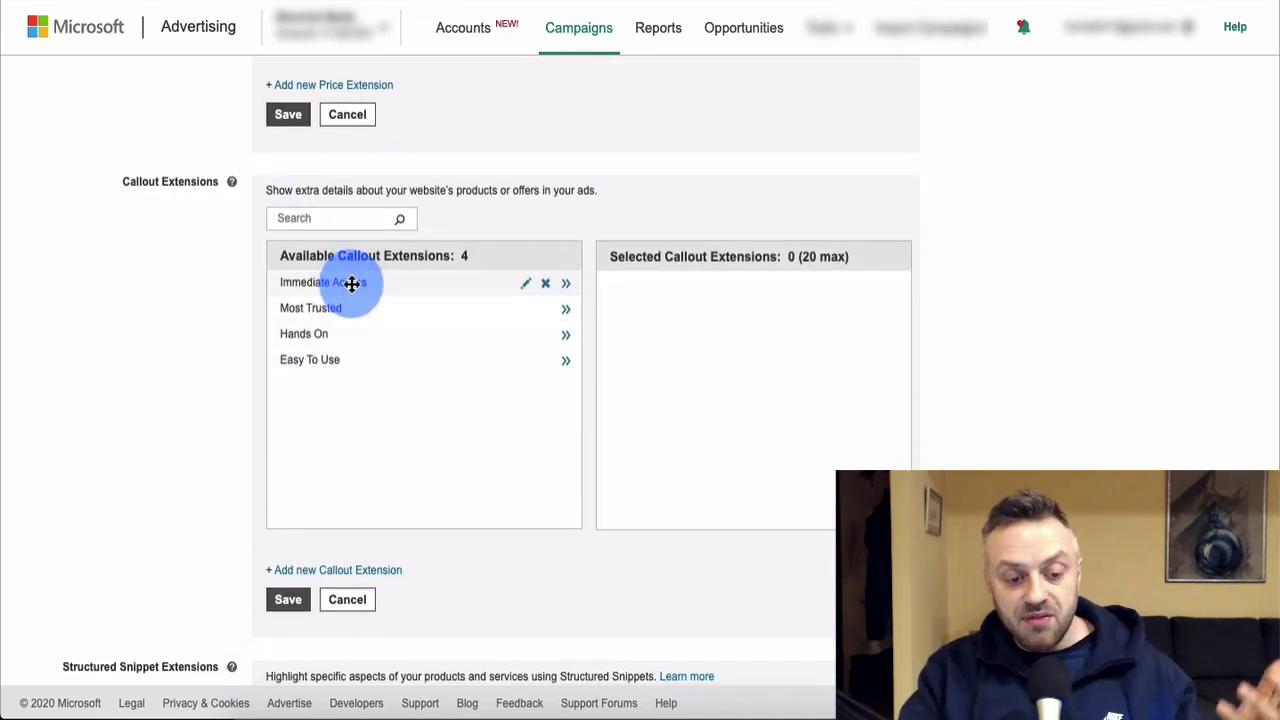
pyautogui.scroll(-4, 151, 423)
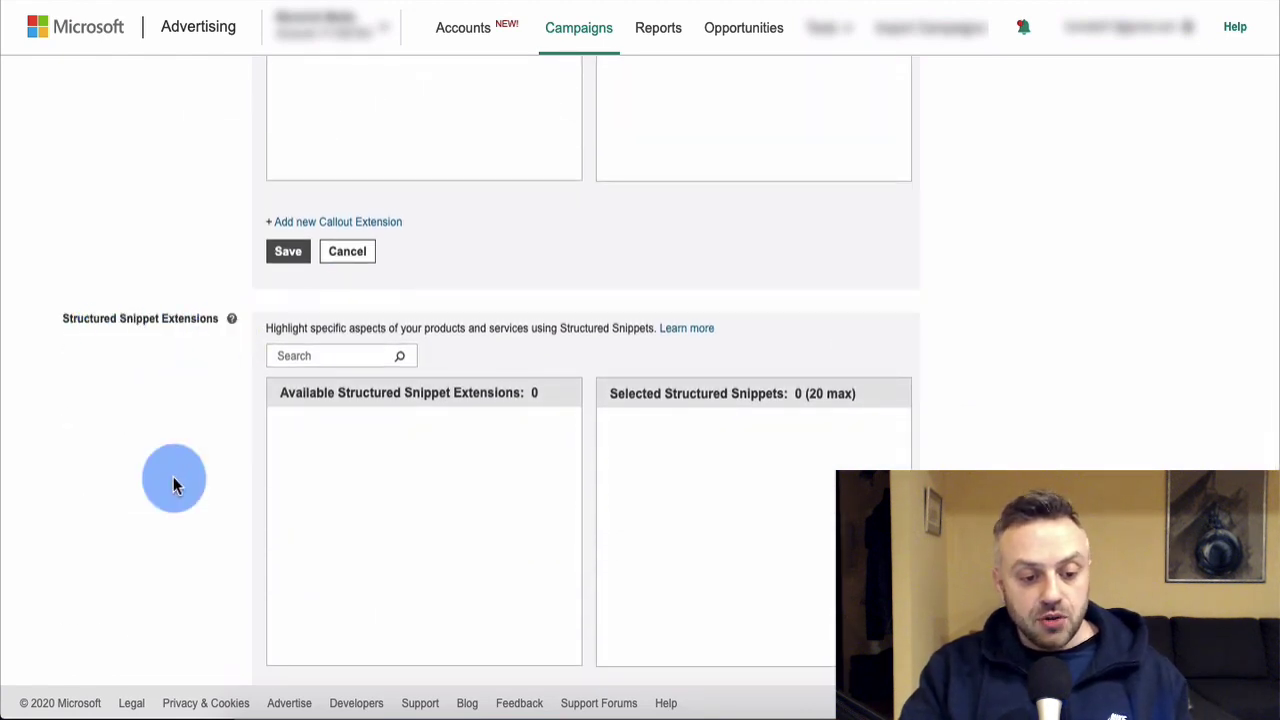
pyautogui.scroll(-4, 172, 485)
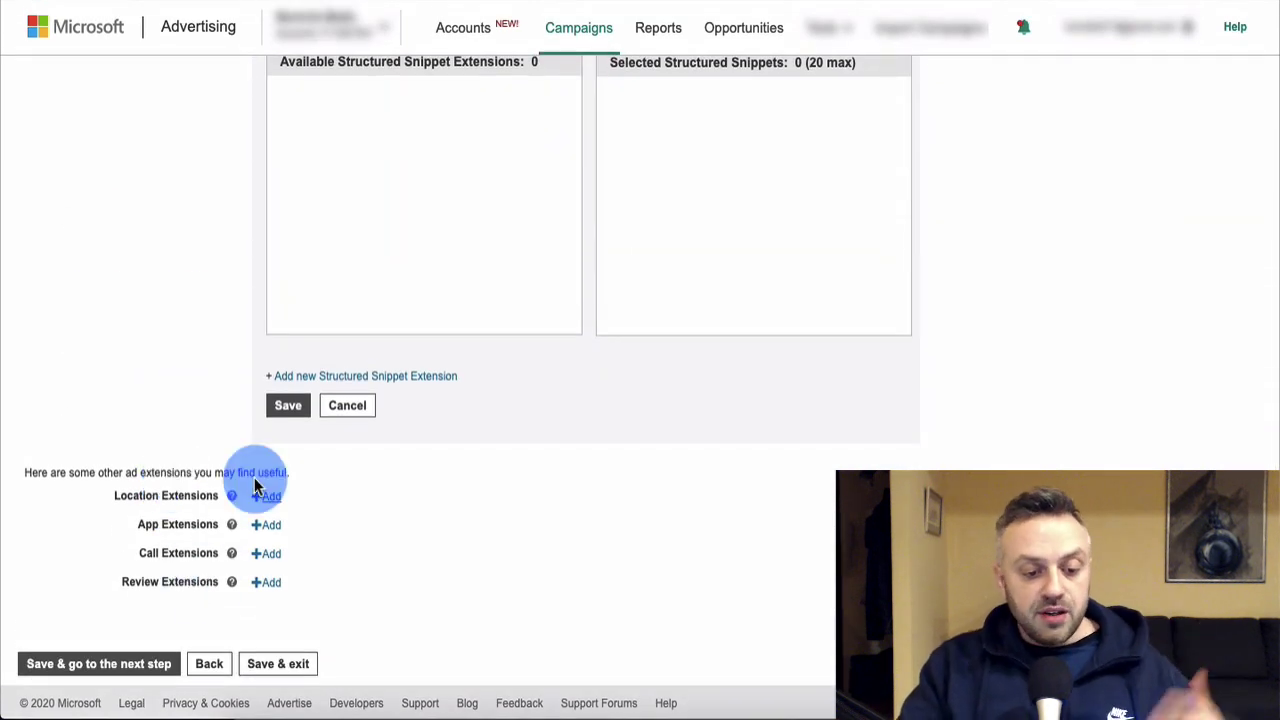
pyautogui.scroll(10, 229, 400)
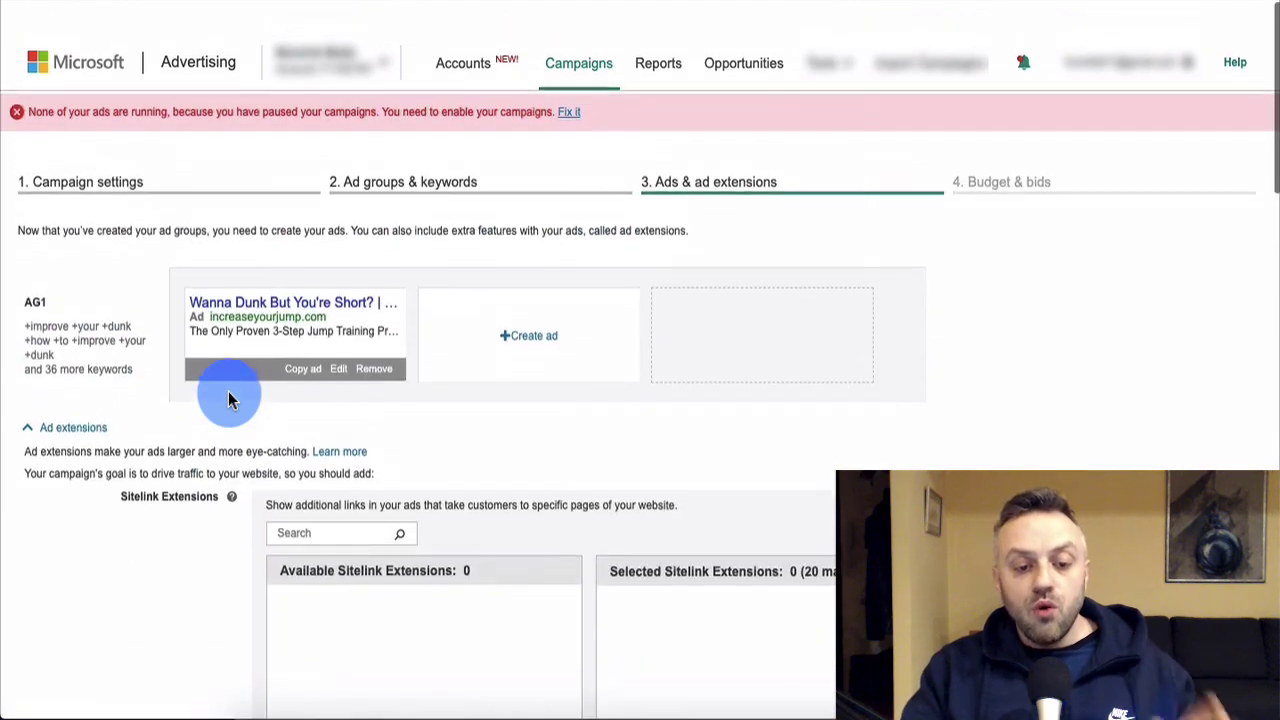
pyautogui.scroll(-1, 229, 400)
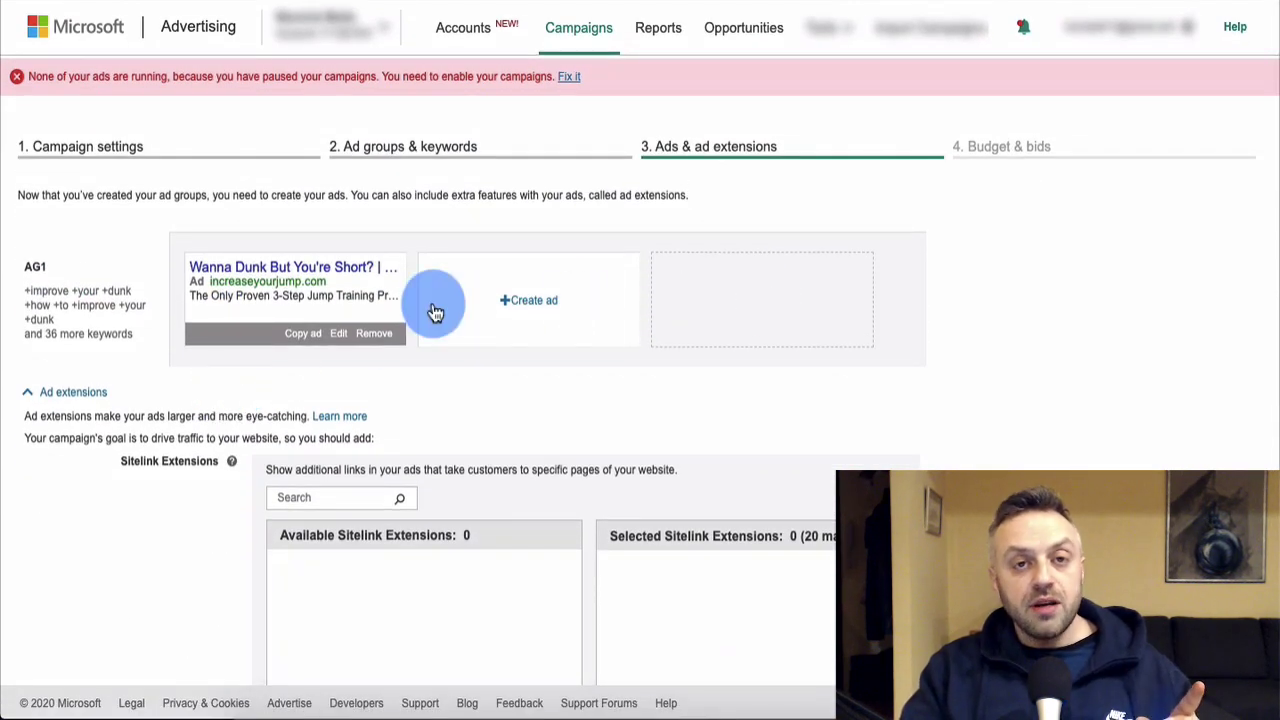
pyautogui.scroll(-10, 209, 471)
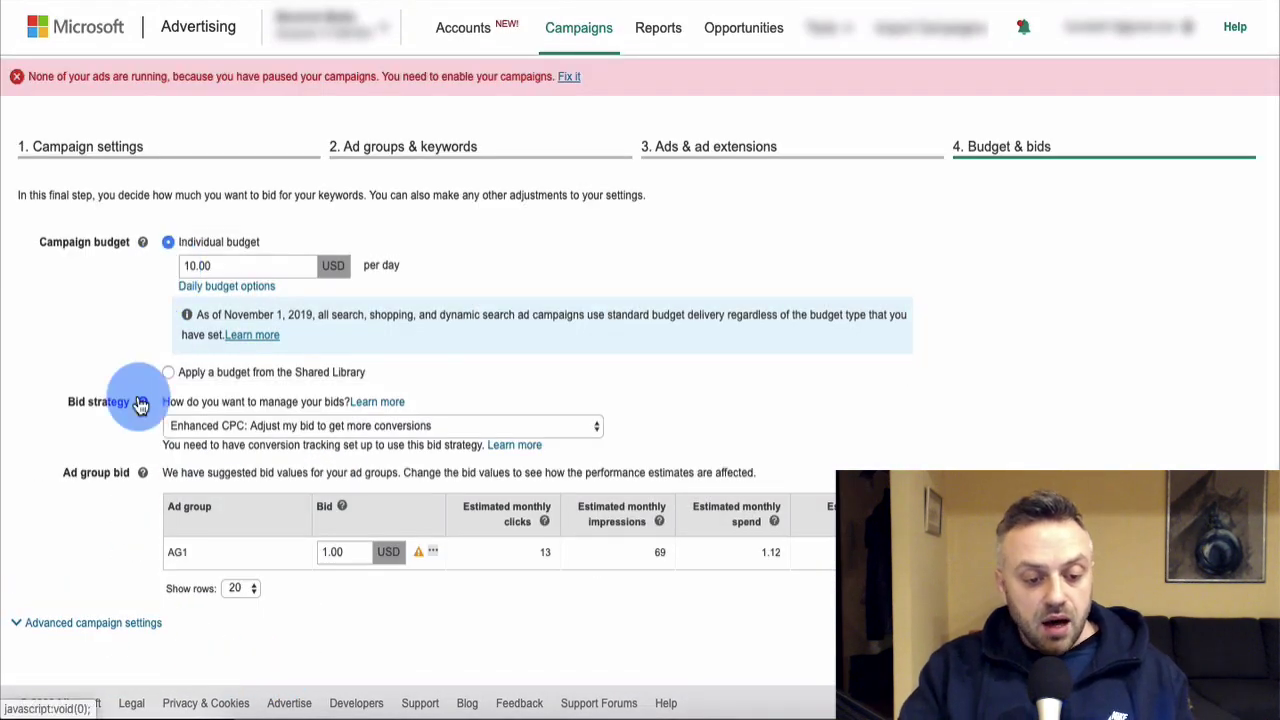
# Check the campaign budget and the AG1 ad group bid, save to create the campaign, and dismiss the creation notice.
pyautogui.scroll(-1, 195, 297)
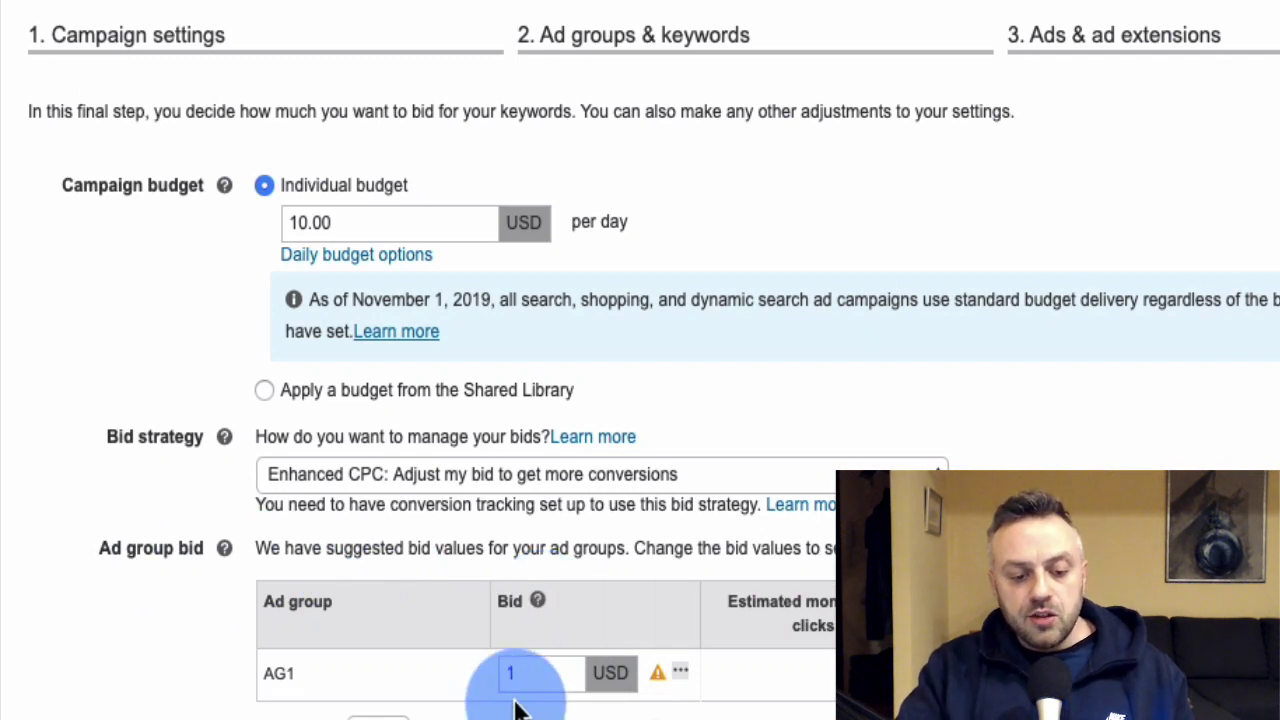
pyautogui.click(534, 674)
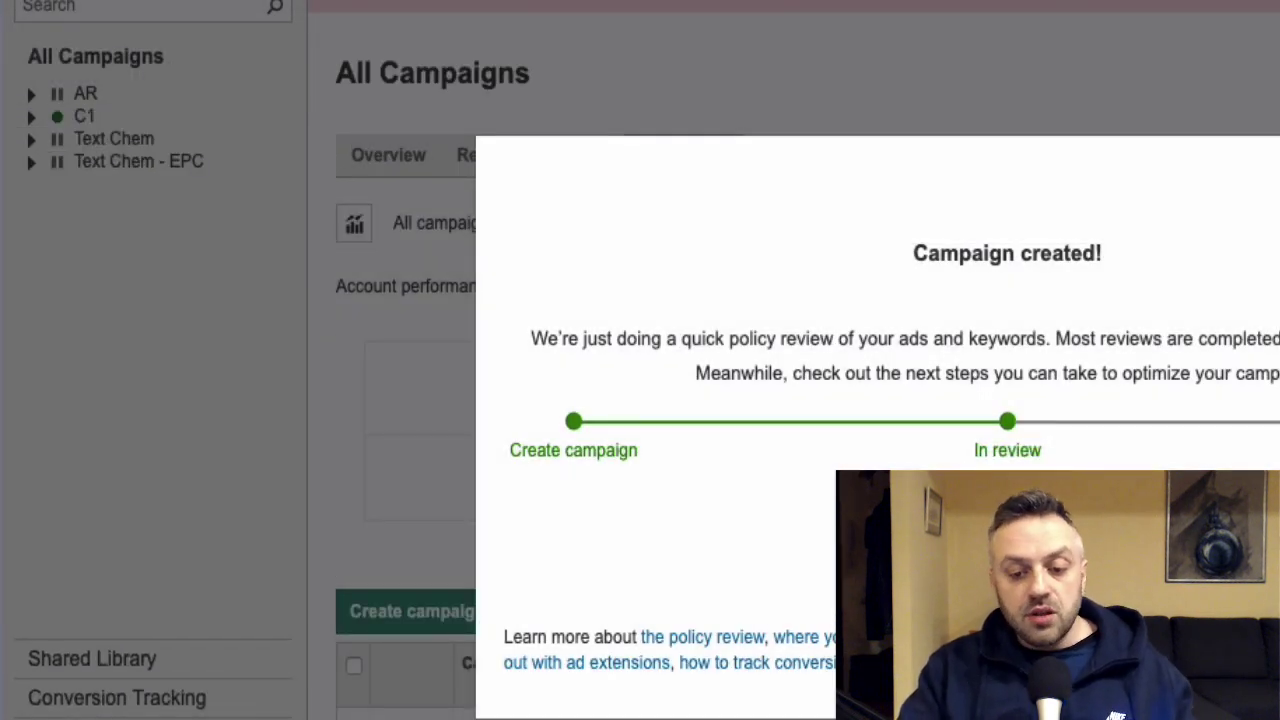
pyautogui.click(1279, 165)
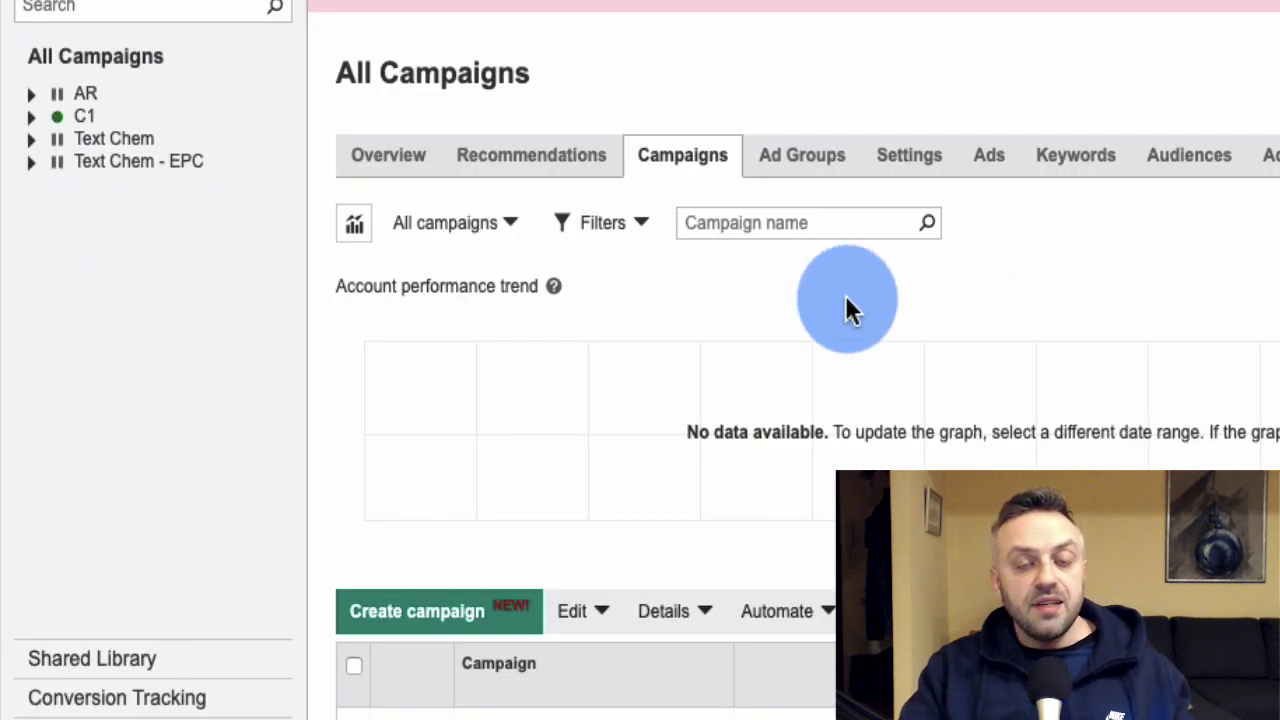